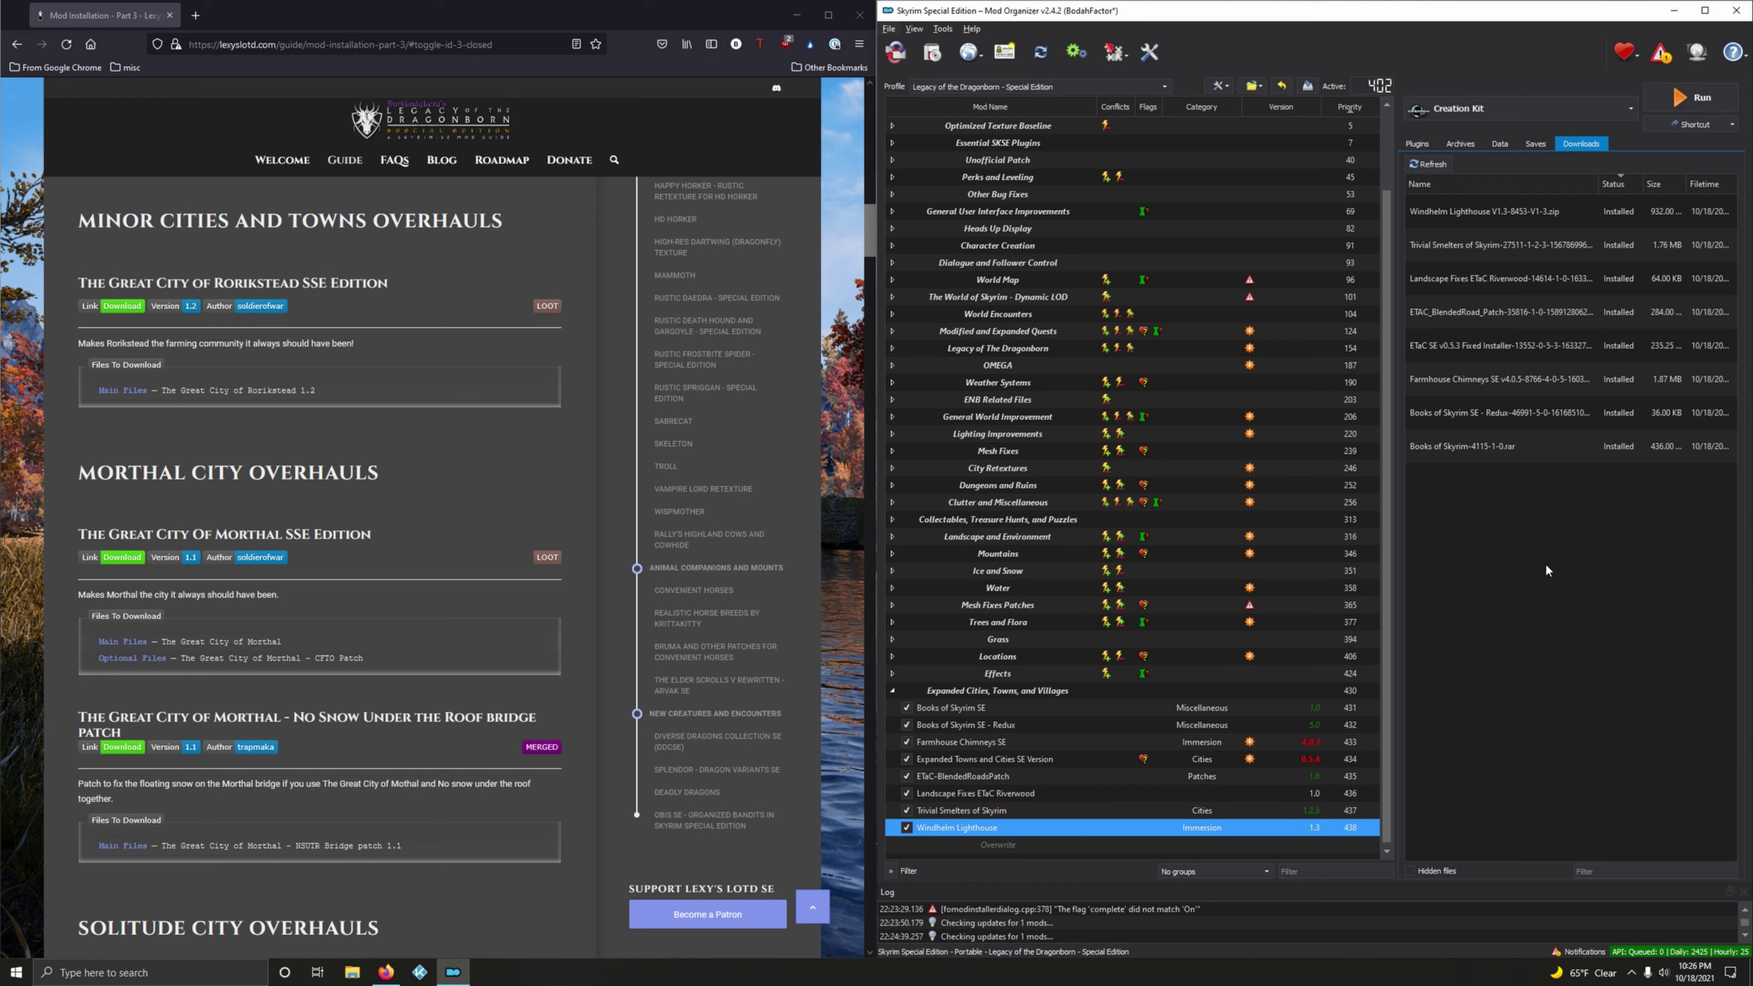
- Delete all already-installed archives from the Downloads list and collapse the Expanded Cities group
{"action": "left_click", "coordinate": [1525, 360]}
{"action": "right_click", "coordinate": [1525, 360]}
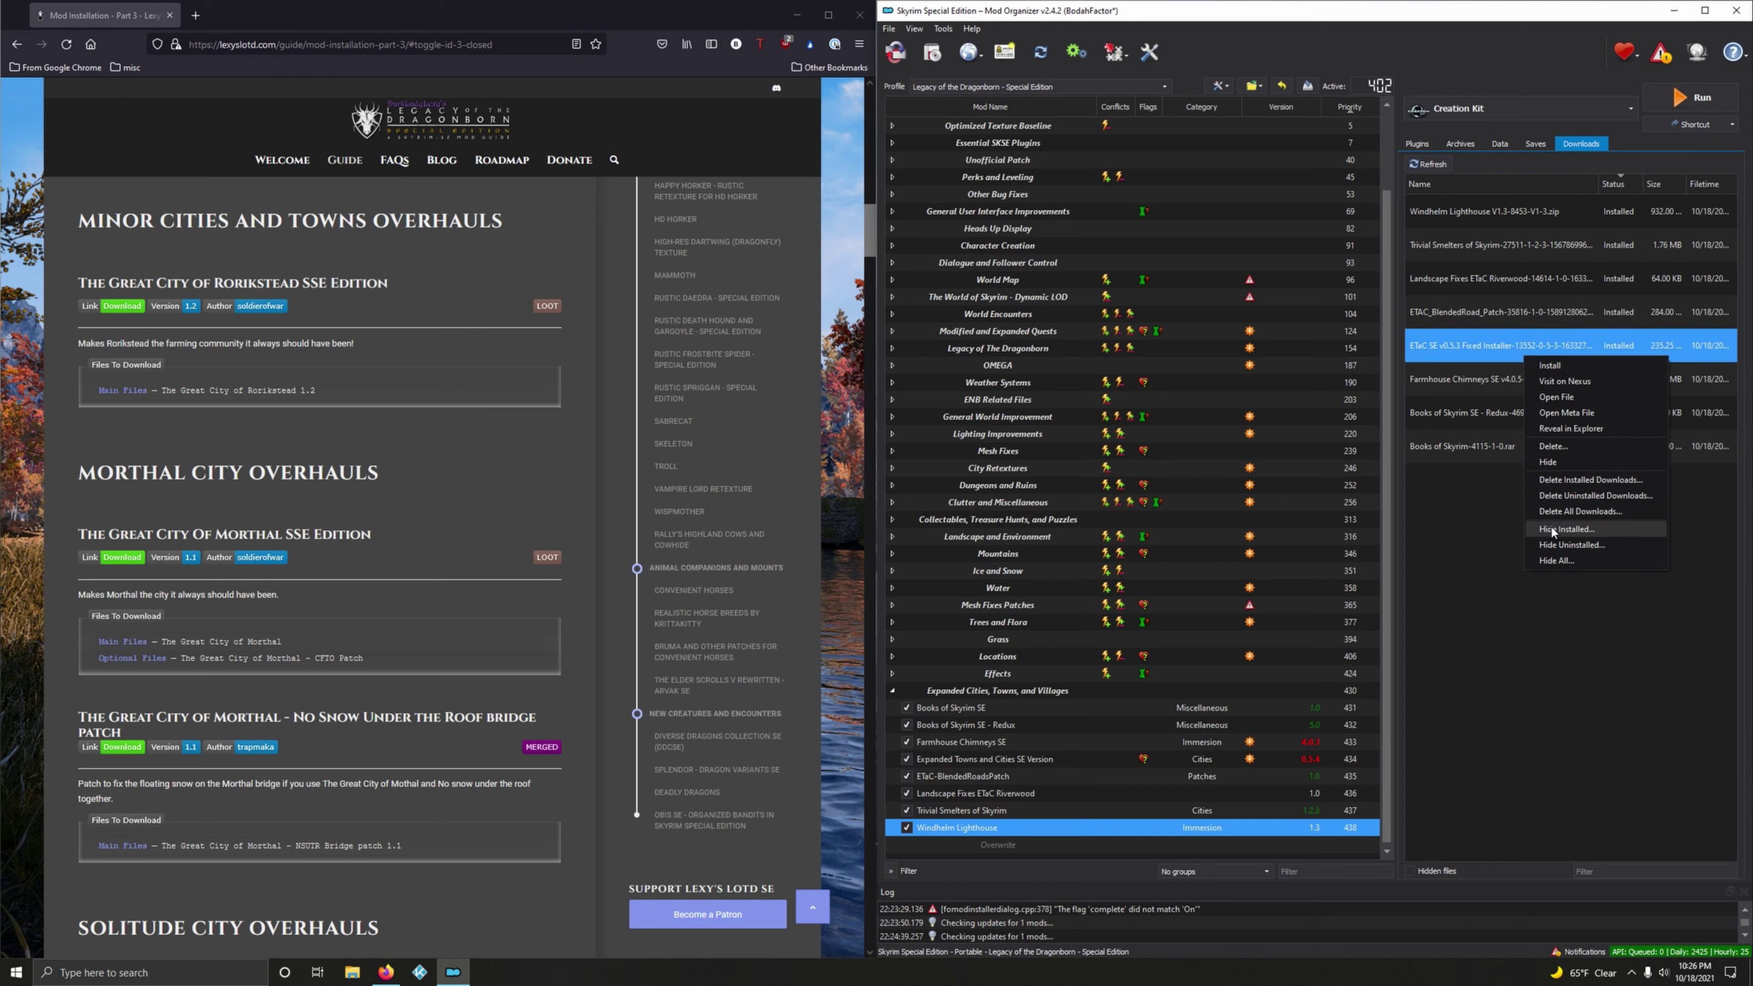
{"action": "left_click", "coordinate": [1562, 481]}
{"action": "left_click", "coordinate": [979, 503]}
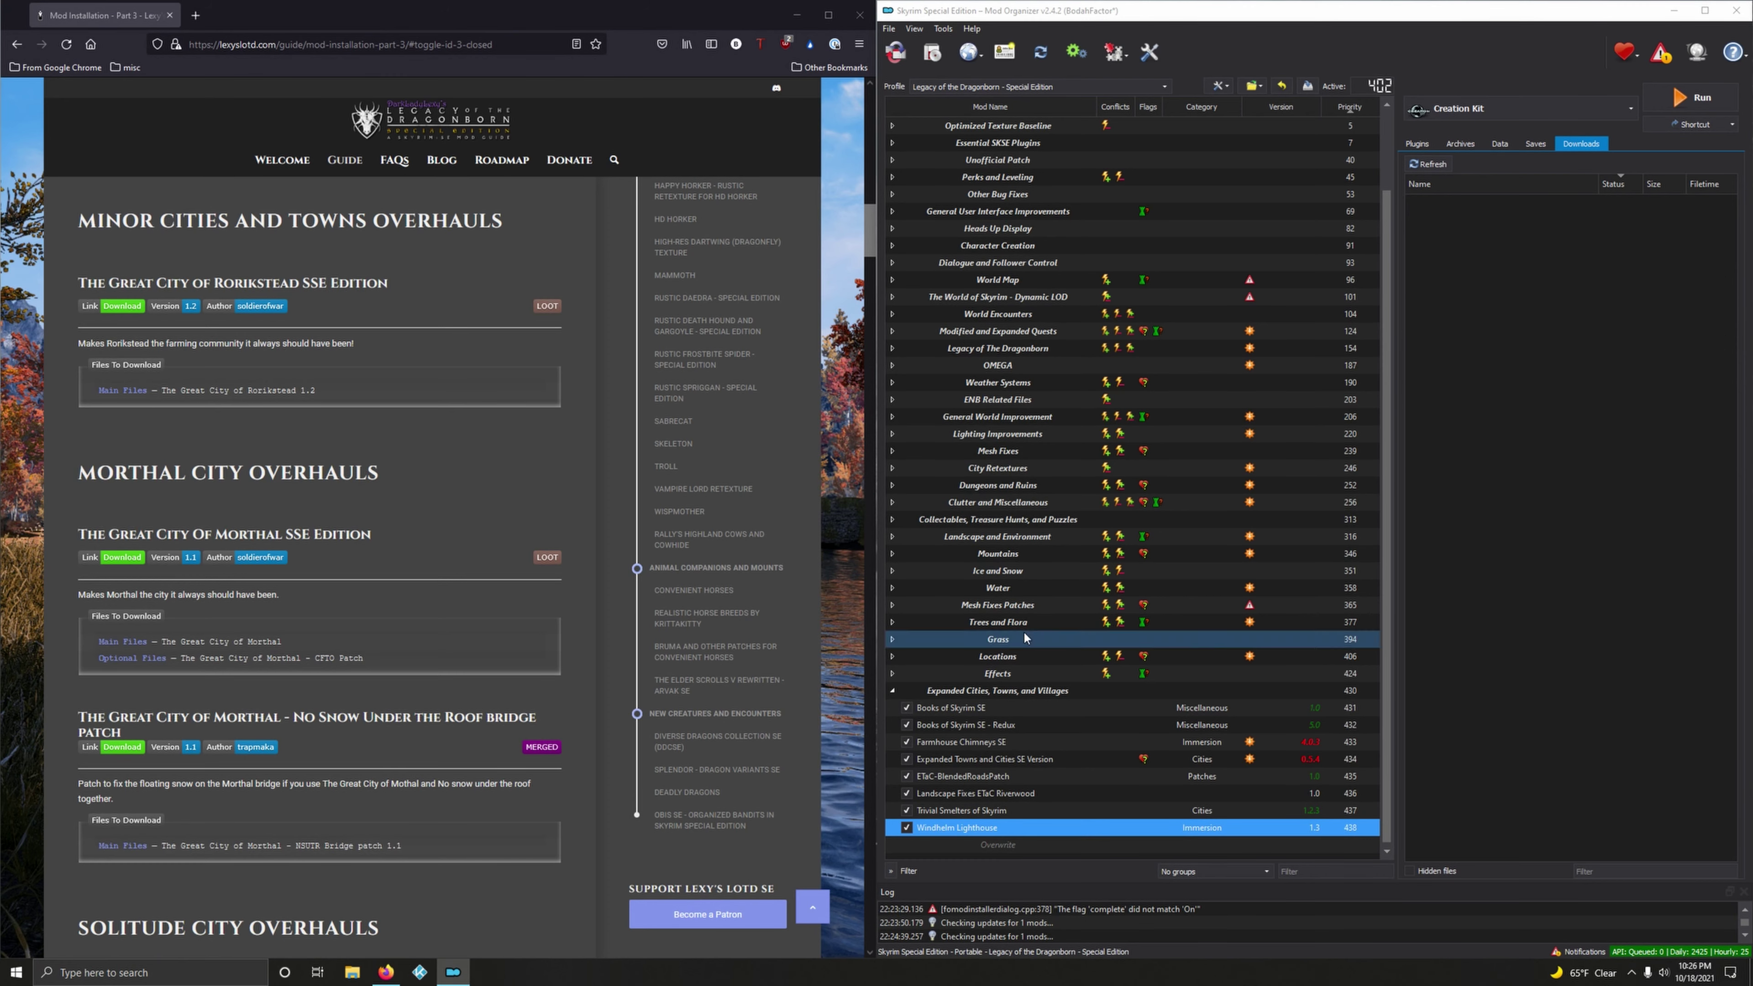
{"action": "left_click", "coordinate": [893, 690]}
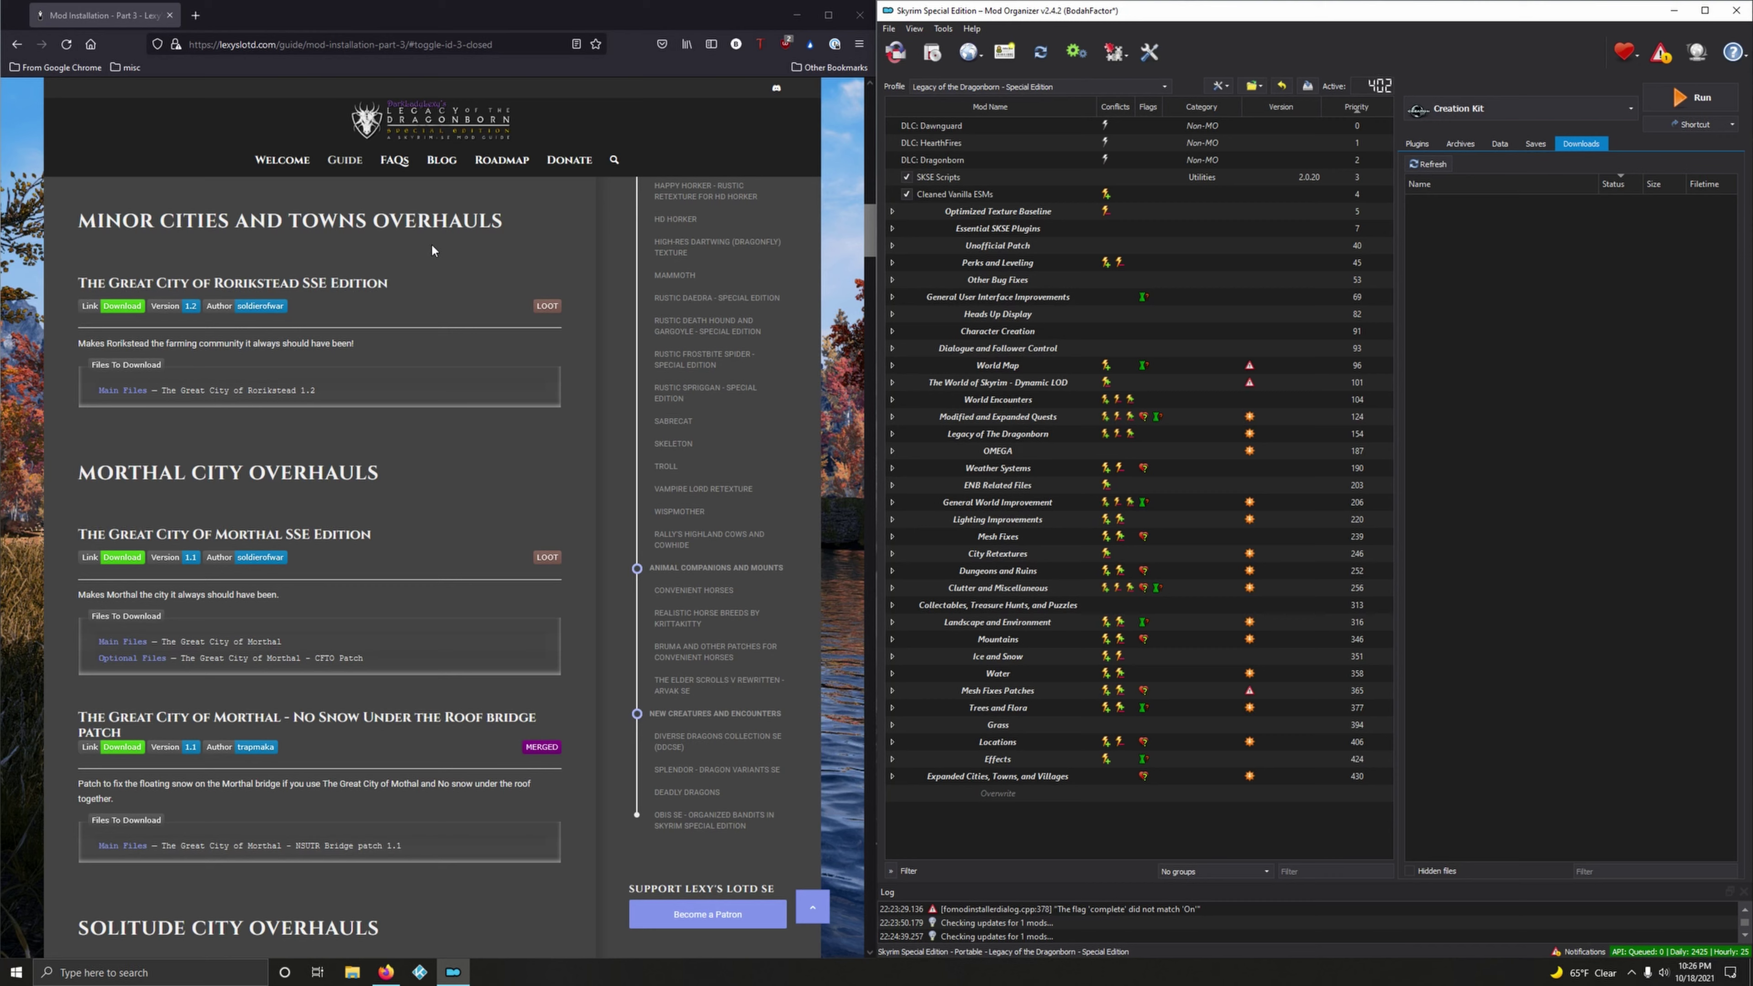
- Copy the full 'MINOR CITIES AND TOWNS OVERHAULS' heading from the guide
{"action": "left_click_drag", "start_coordinate": [90, 224], "coordinate": [489, 221]}
{"action": "right_click", "coordinate": [490, 221]}
{"action": "left_click", "coordinate": [525, 223]}
{"action": "left_click", "coordinate": [112, 240]}
{"action": "mouse_move", "coordinate": [81, 222]}
{"action": "left_mouse_down"}
{"action": "mouse_move", "coordinate": [521, 220]}
{"action": "mouse_move", "coordinate": [491, 231]}
{"action": "left_mouse_up"}
{"action": "right_click", "coordinate": [491, 231]}
{"action": "left_click", "coordinate": [503, 238]}
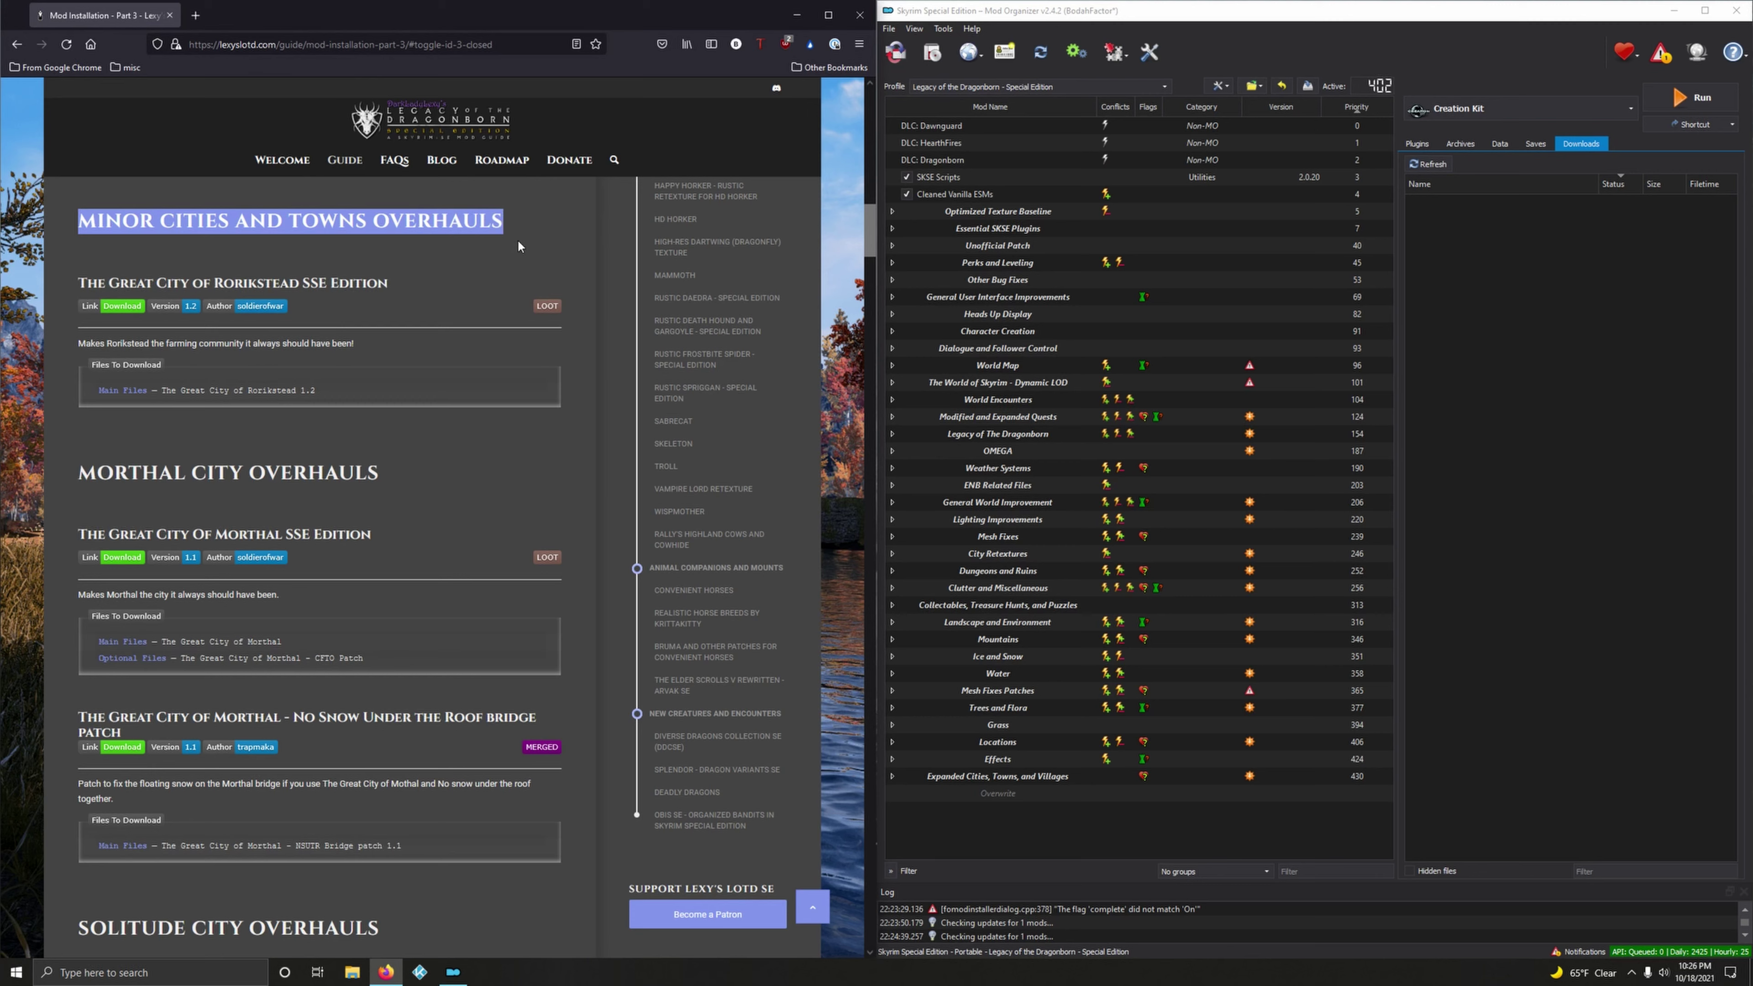
- Create a separator named 'Minor Cities and Towns Overhauls' at priority 439
{"action": "left_click", "coordinate": [1215, 88]}
{"action": "left_click", "coordinate": [1246, 135]}
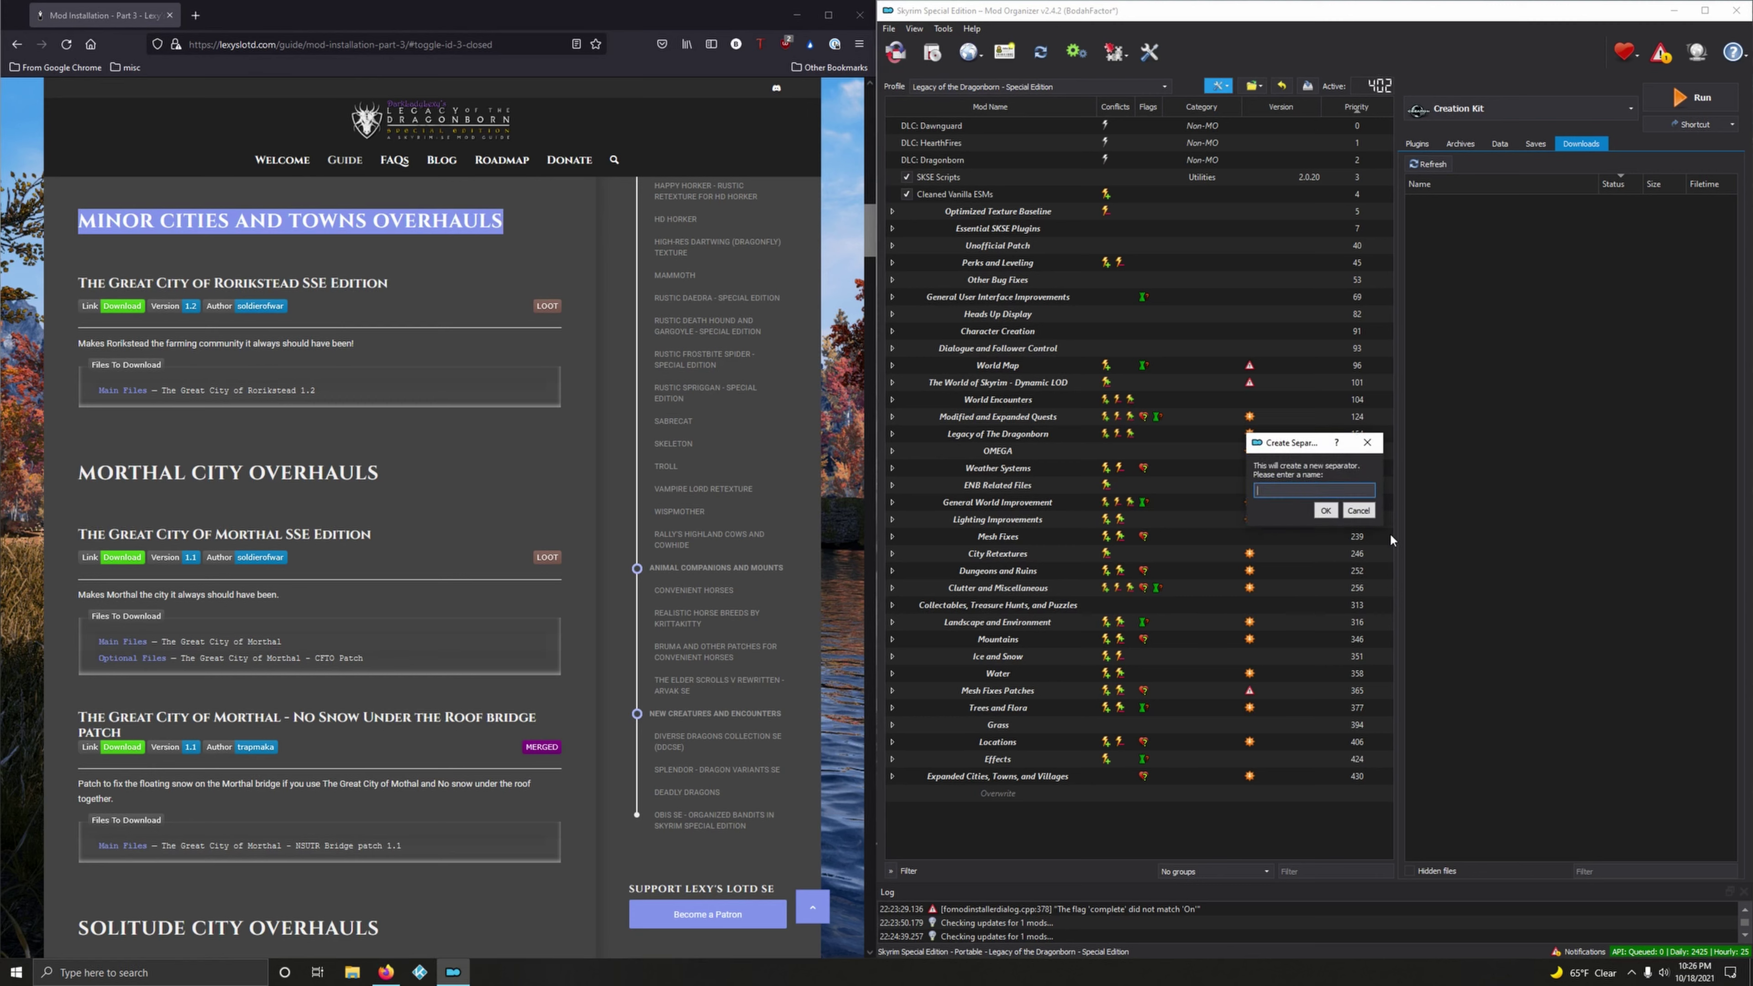
{"action": "key", "text": "ctrl+v"}
{"action": "left_click", "coordinate": [1325, 512]}
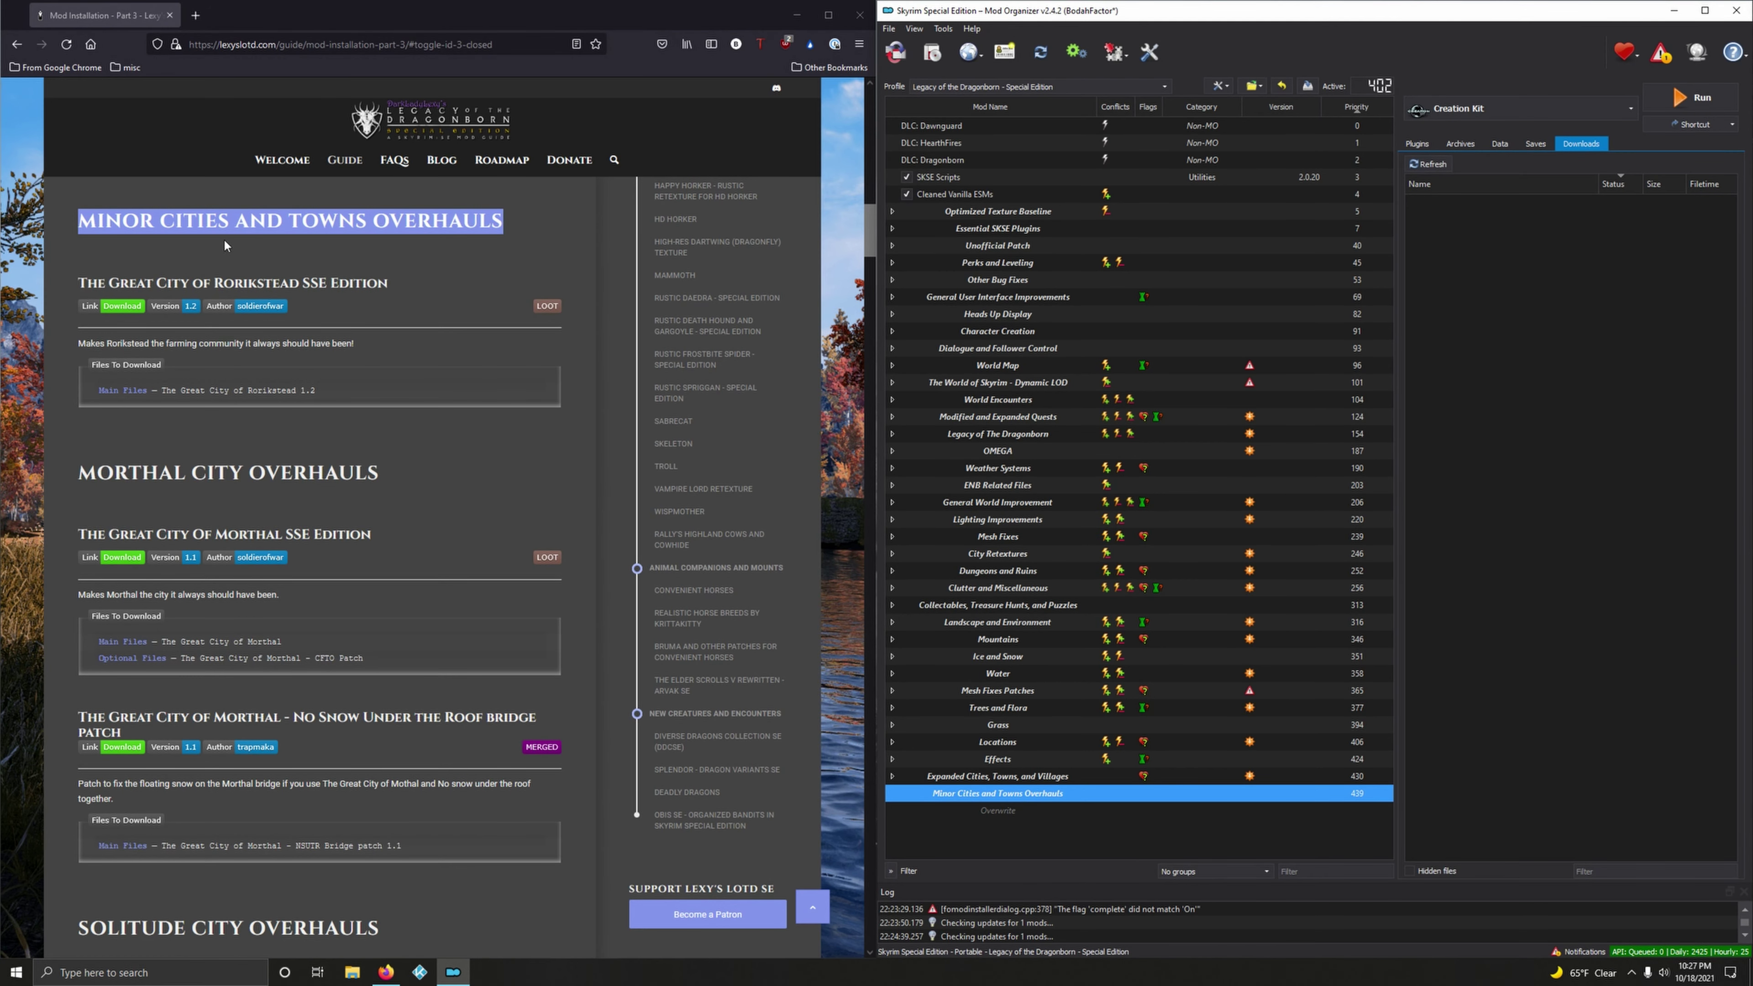
{"action": "left_click", "coordinate": [245, 242]}
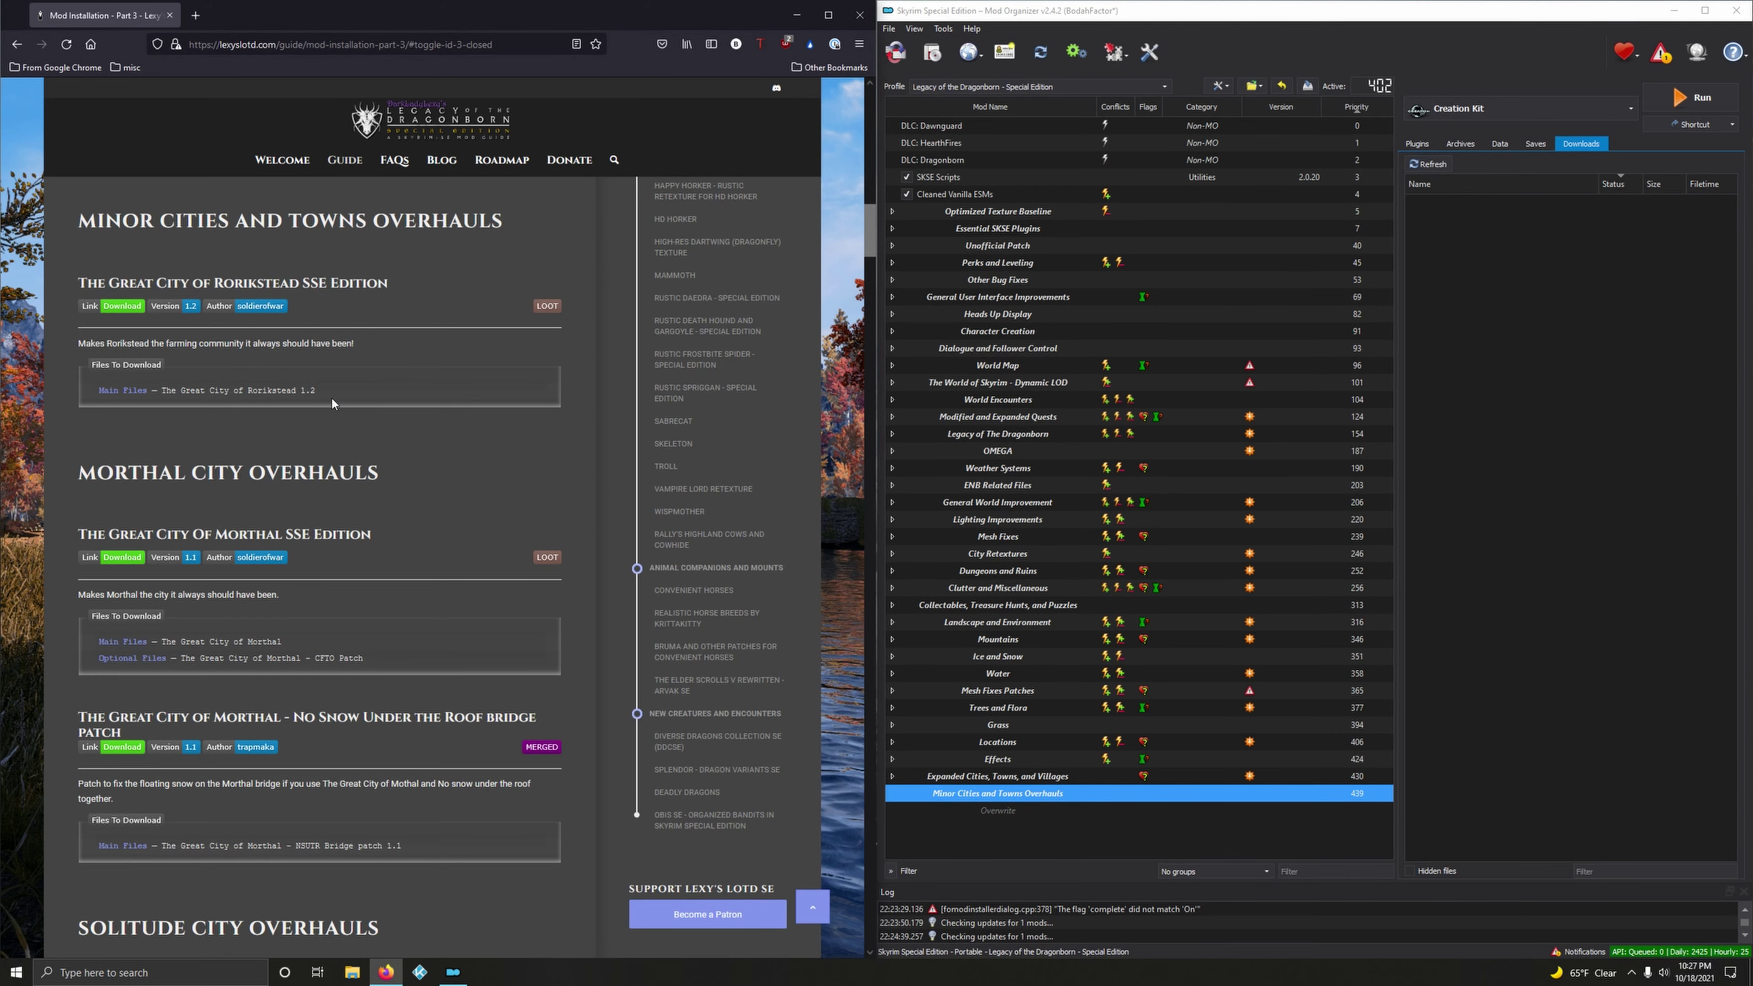
- Send The Great City of Rorikstead 1.2 main file to Mod Organizer, then close its Nexus page
{"action": "left_click", "coordinate": [122, 305]}
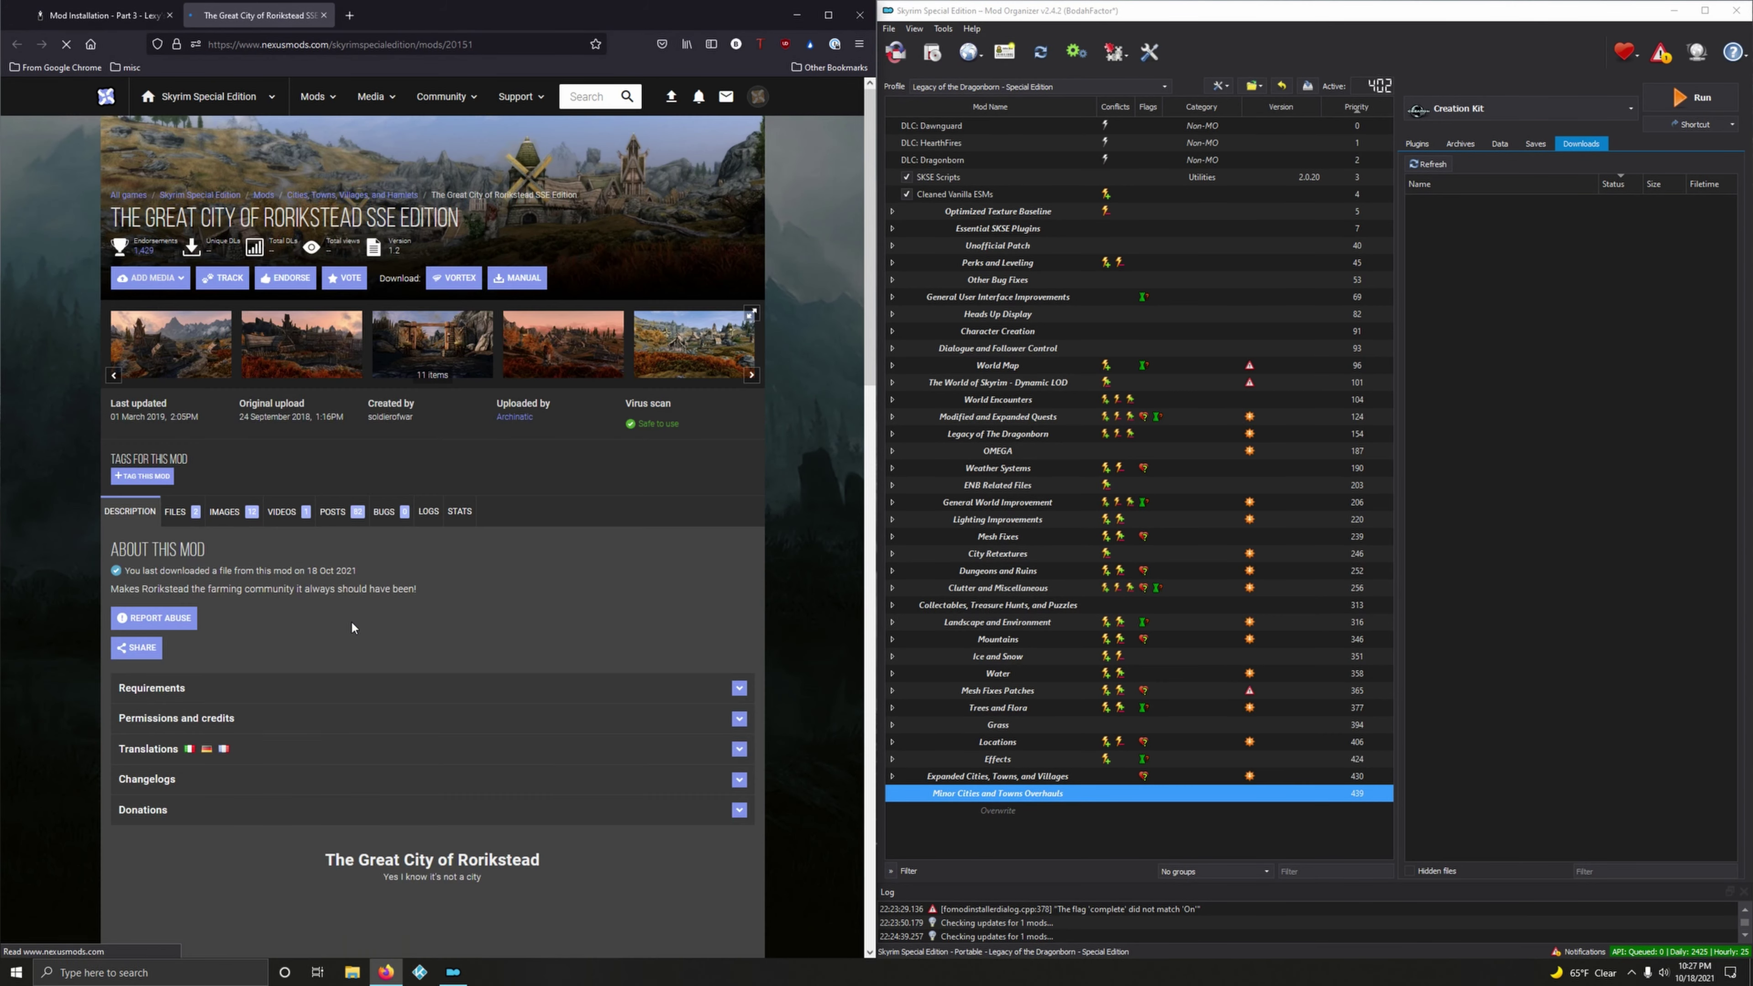
{"action": "left_click", "coordinate": [200, 509]}
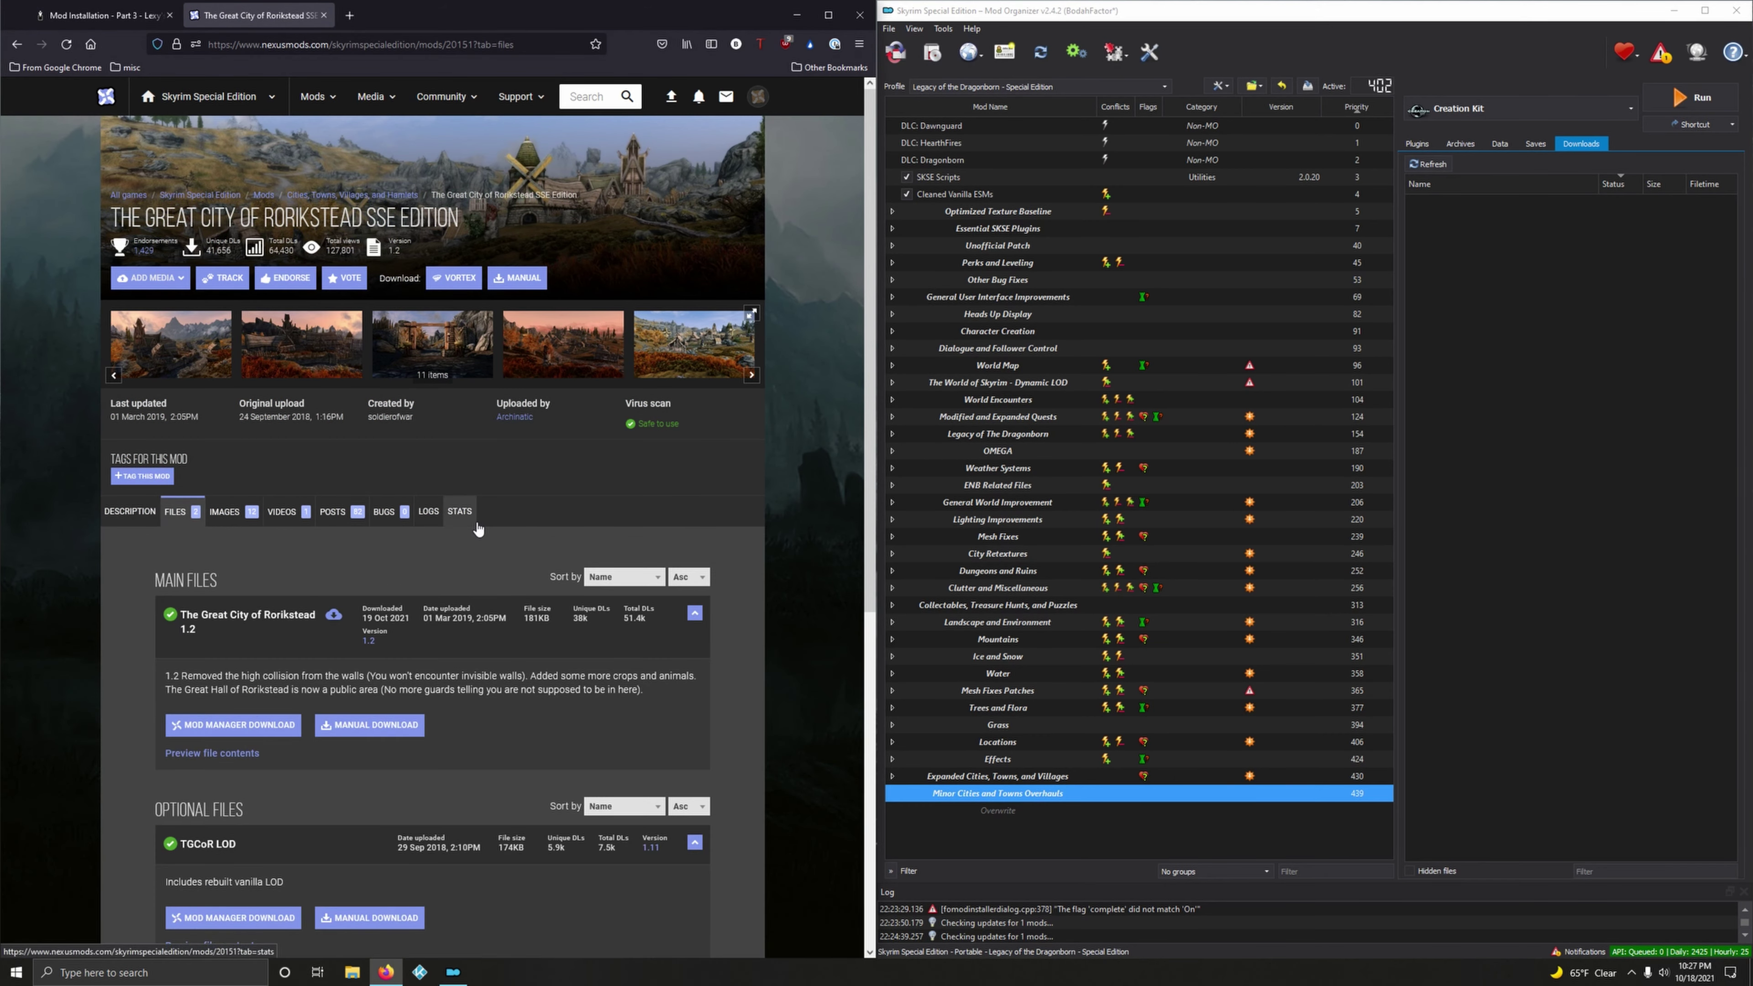
{"action": "scroll", "coordinate": [514, 507], "scroll_direction": "down", "scroll_amount": 3}
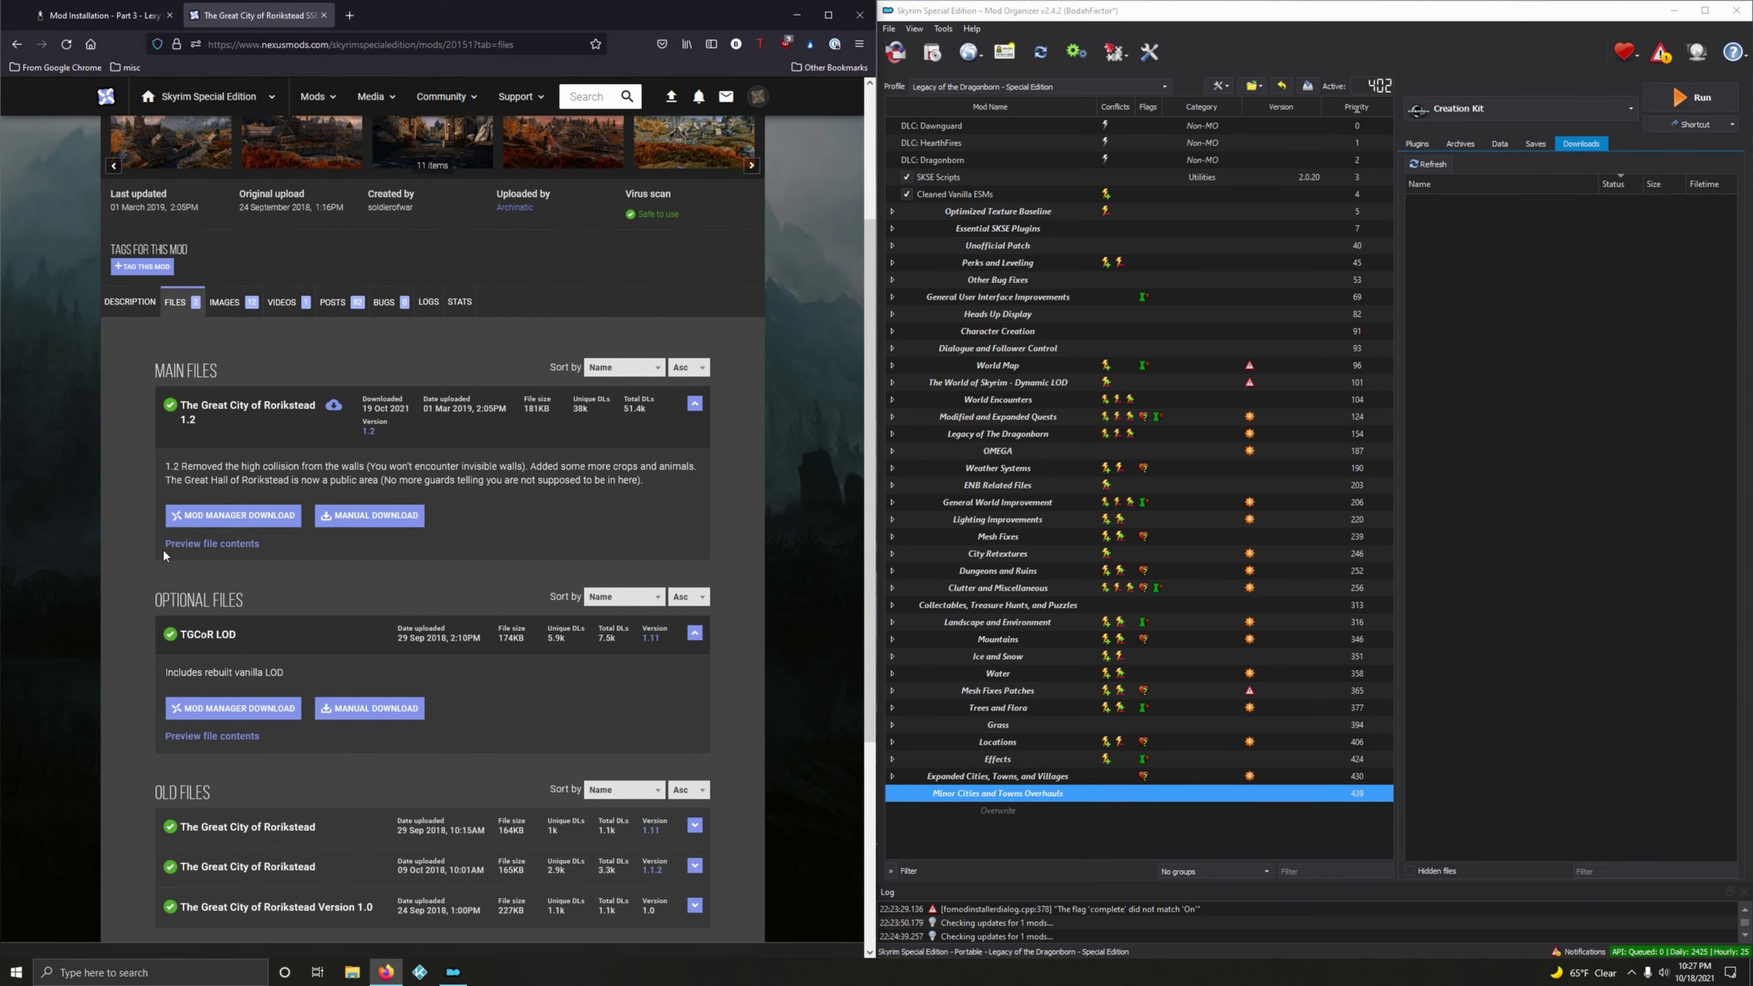
{"action": "left_click", "coordinate": [214, 516]}
{"action": "left_click", "coordinate": [762, 442]}
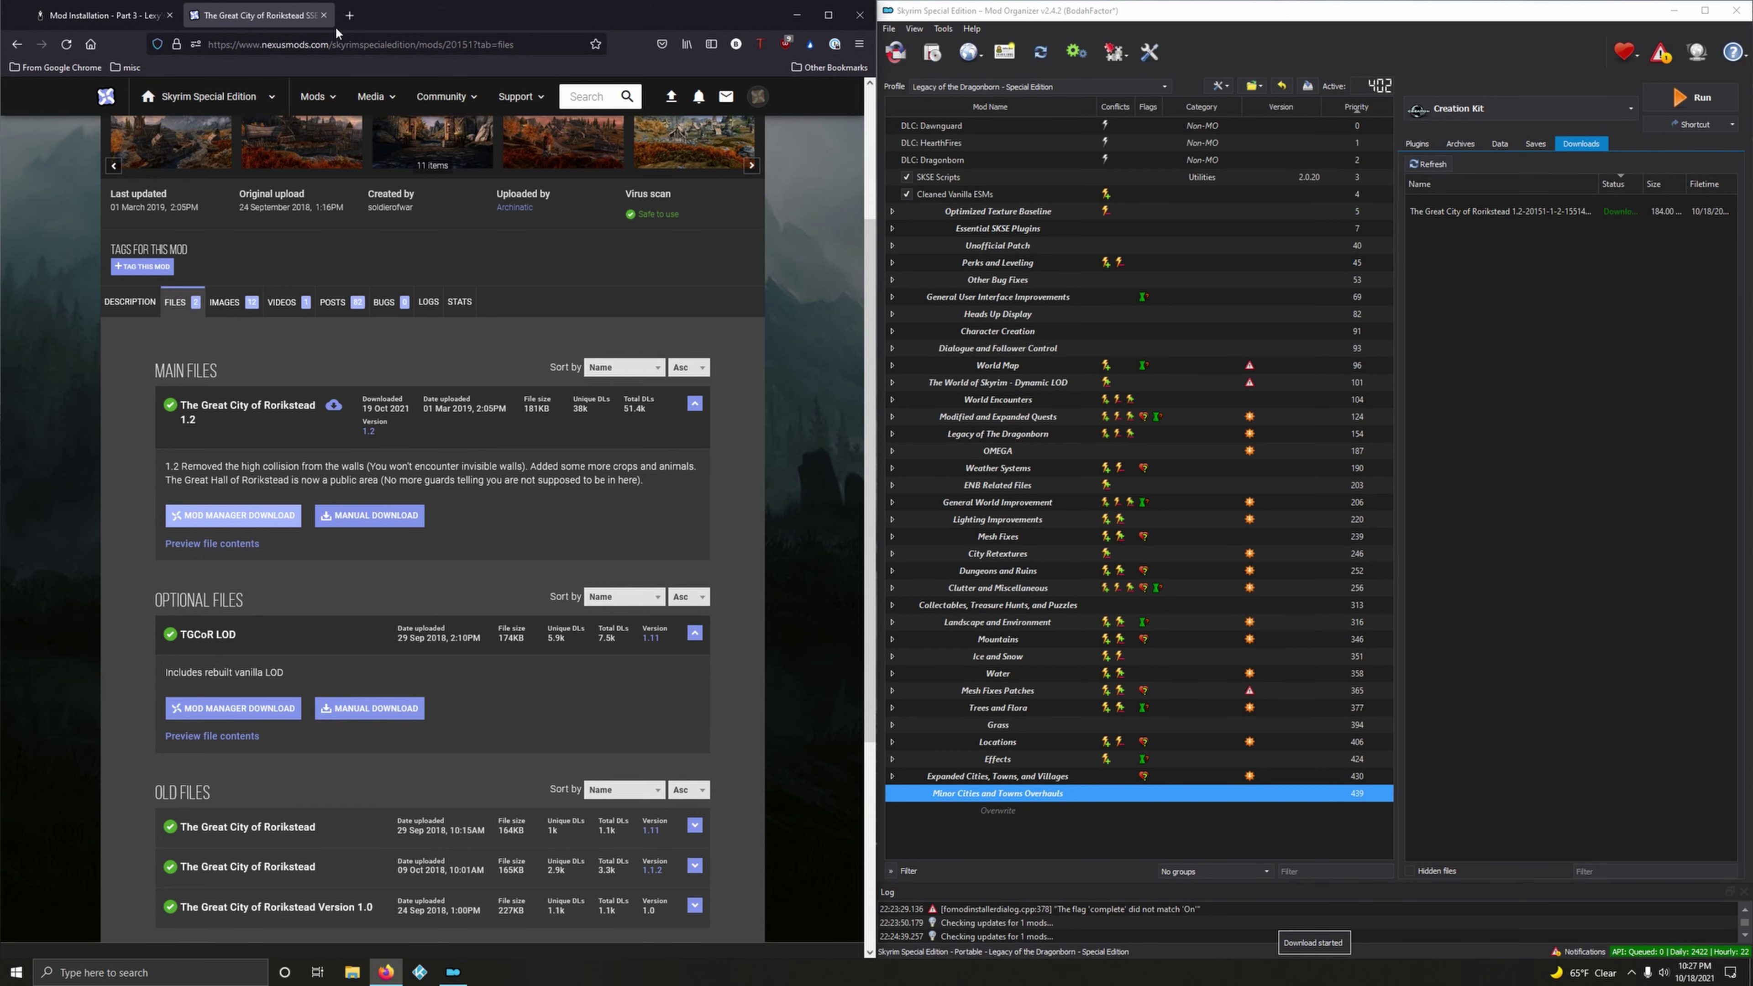
{"action": "left_click", "coordinate": [323, 15]}
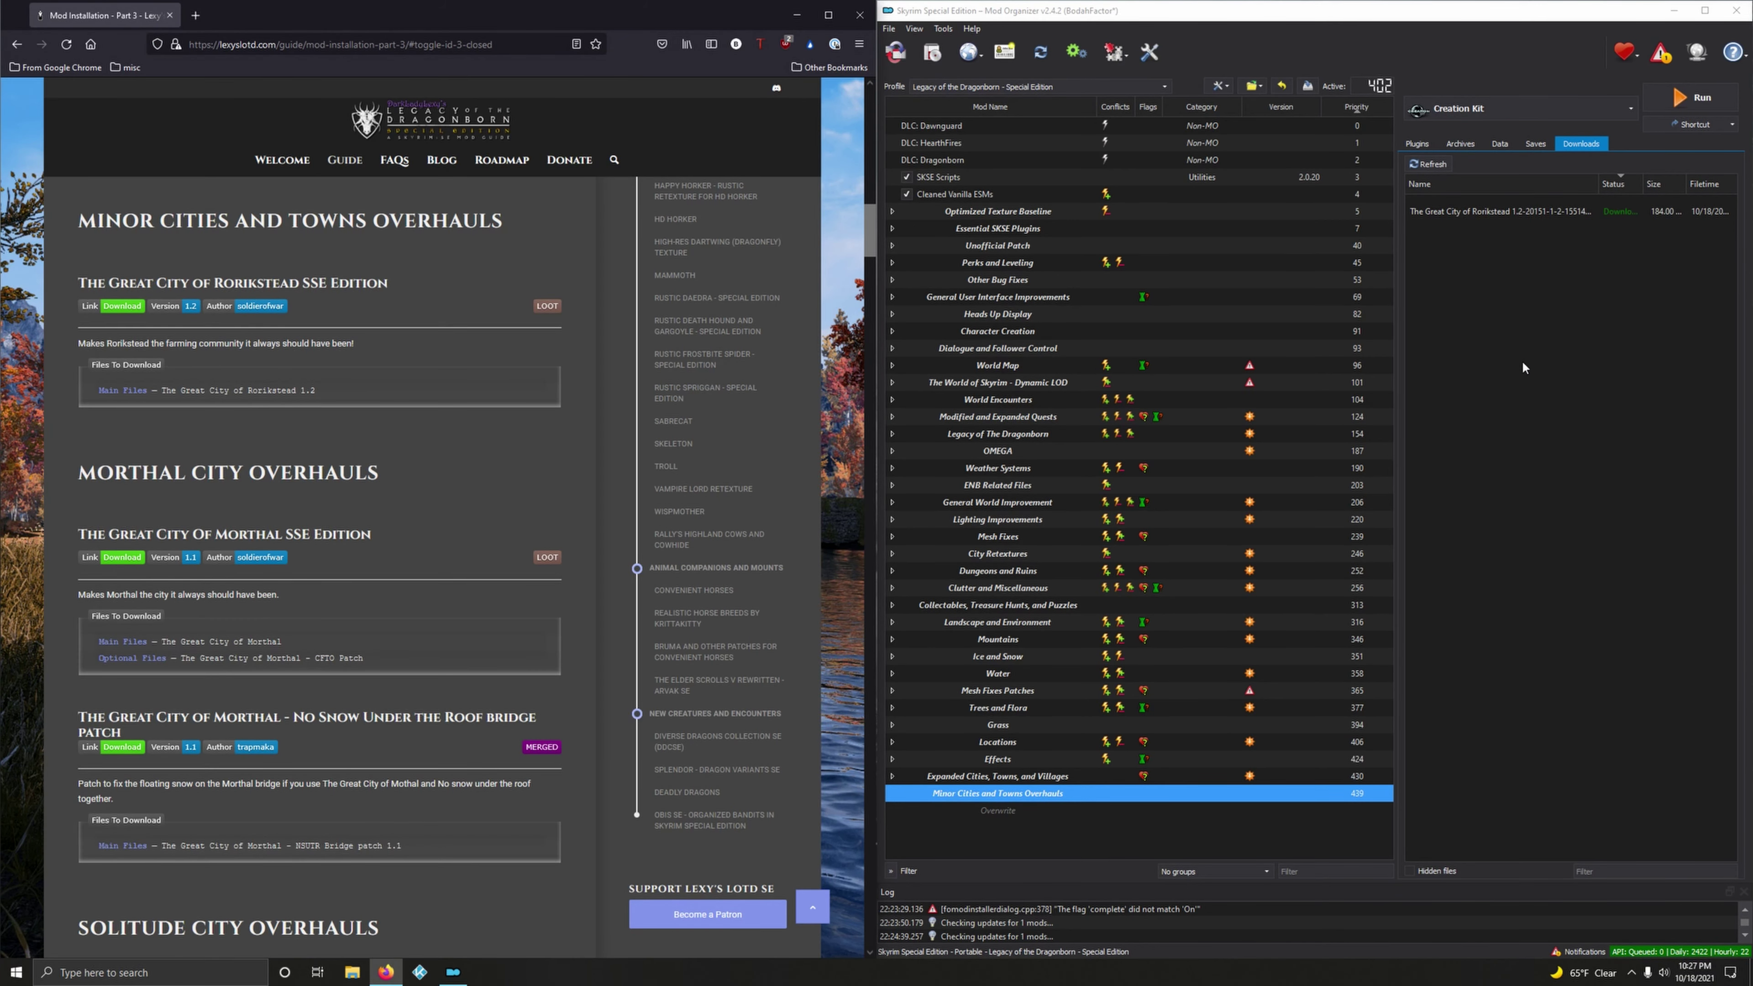
- Quick Install The Great City of Rorikstead SSE Edition at priority 440
{"action": "double_click", "coordinate": [1483, 218]}
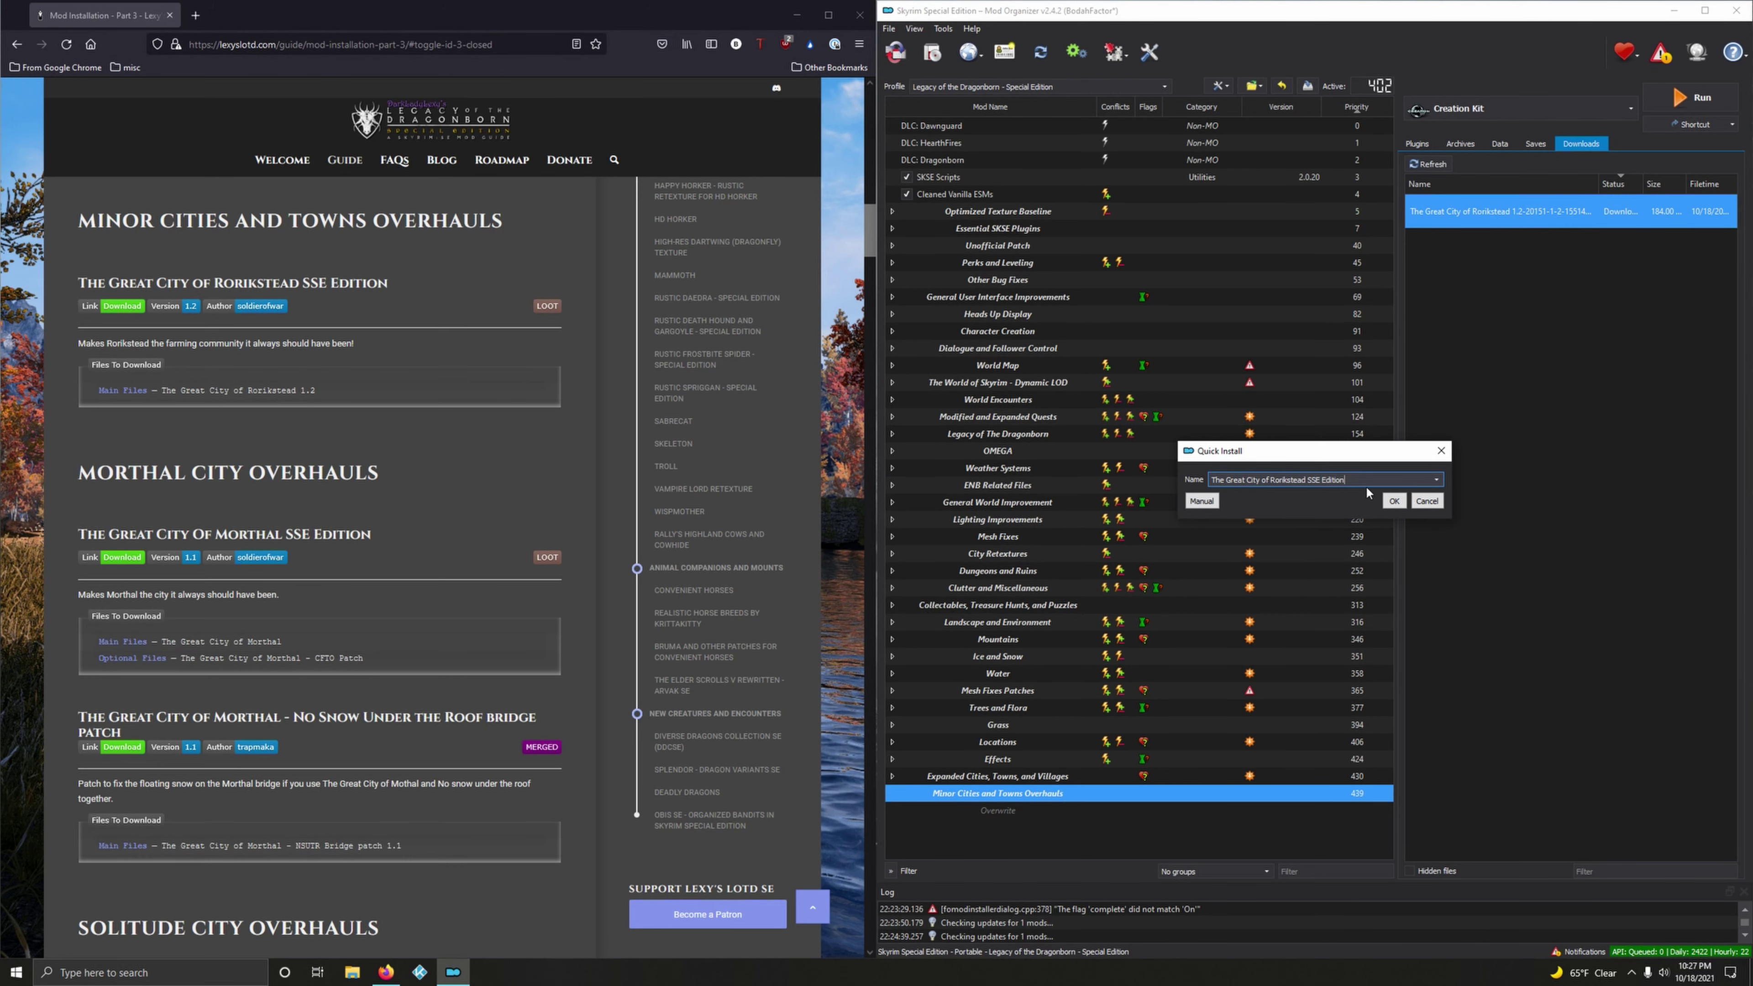
{"action": "left_click", "coordinate": [1394, 501]}
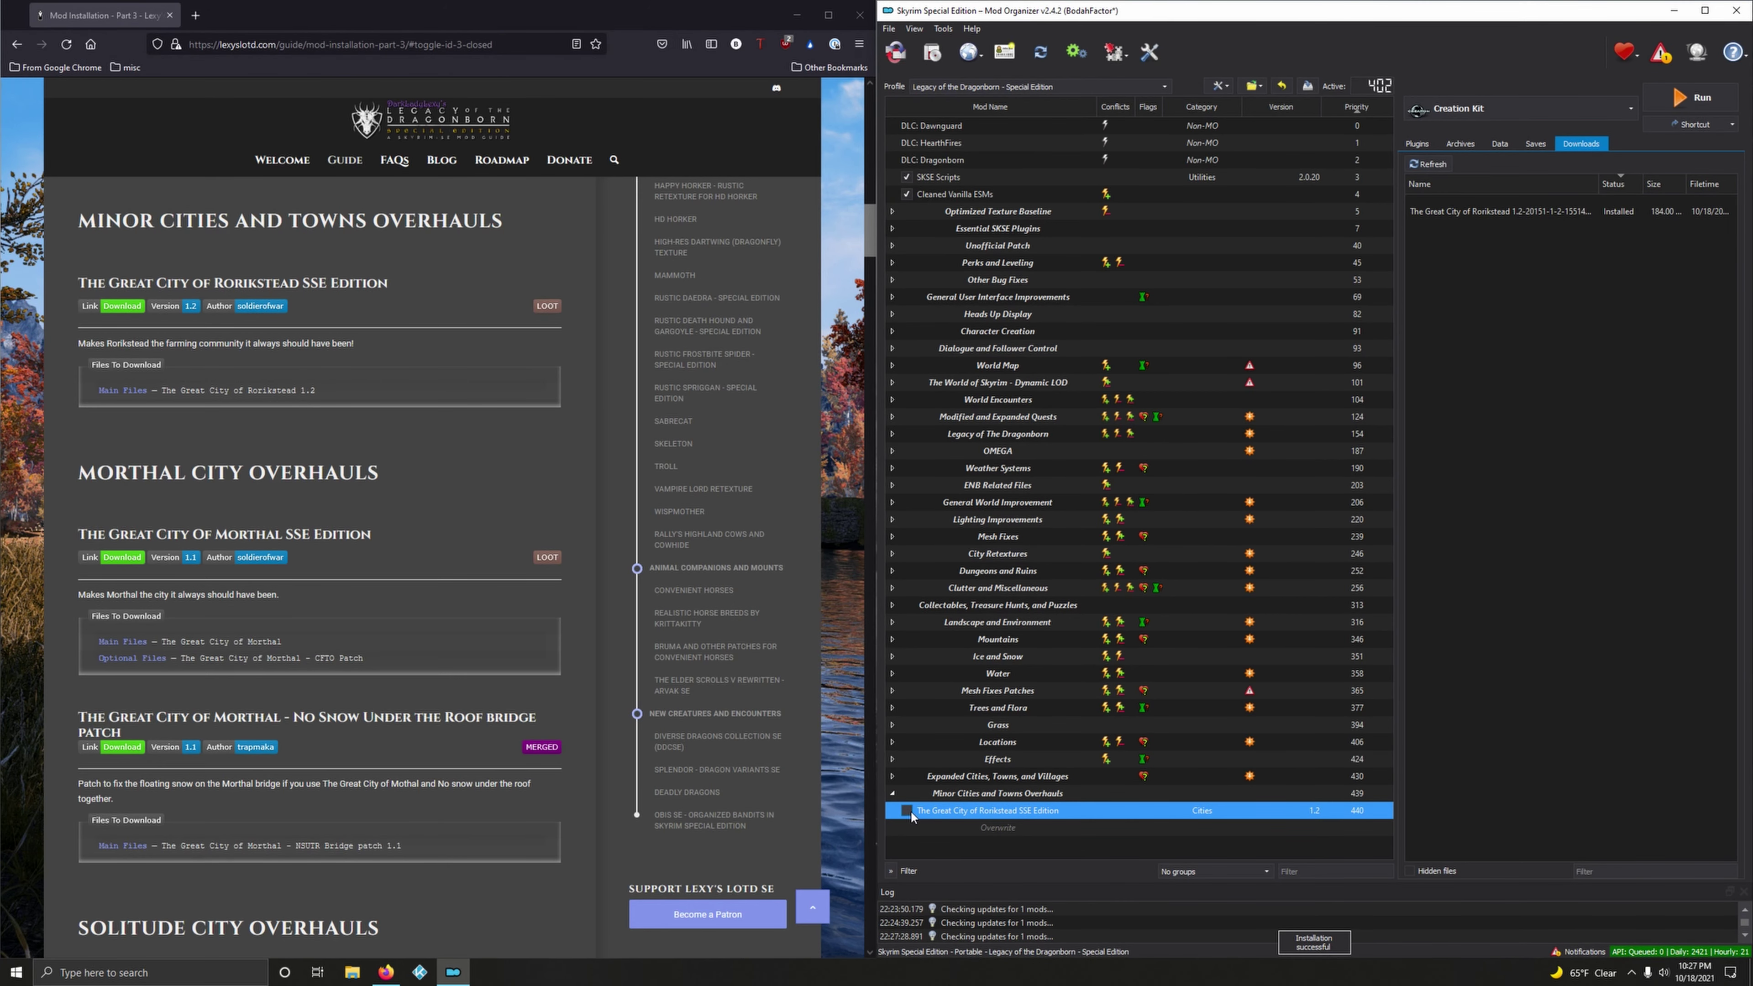
{"action": "scroll", "coordinate": [459, 535], "scroll_direction": "down", "scroll_amount": 2}
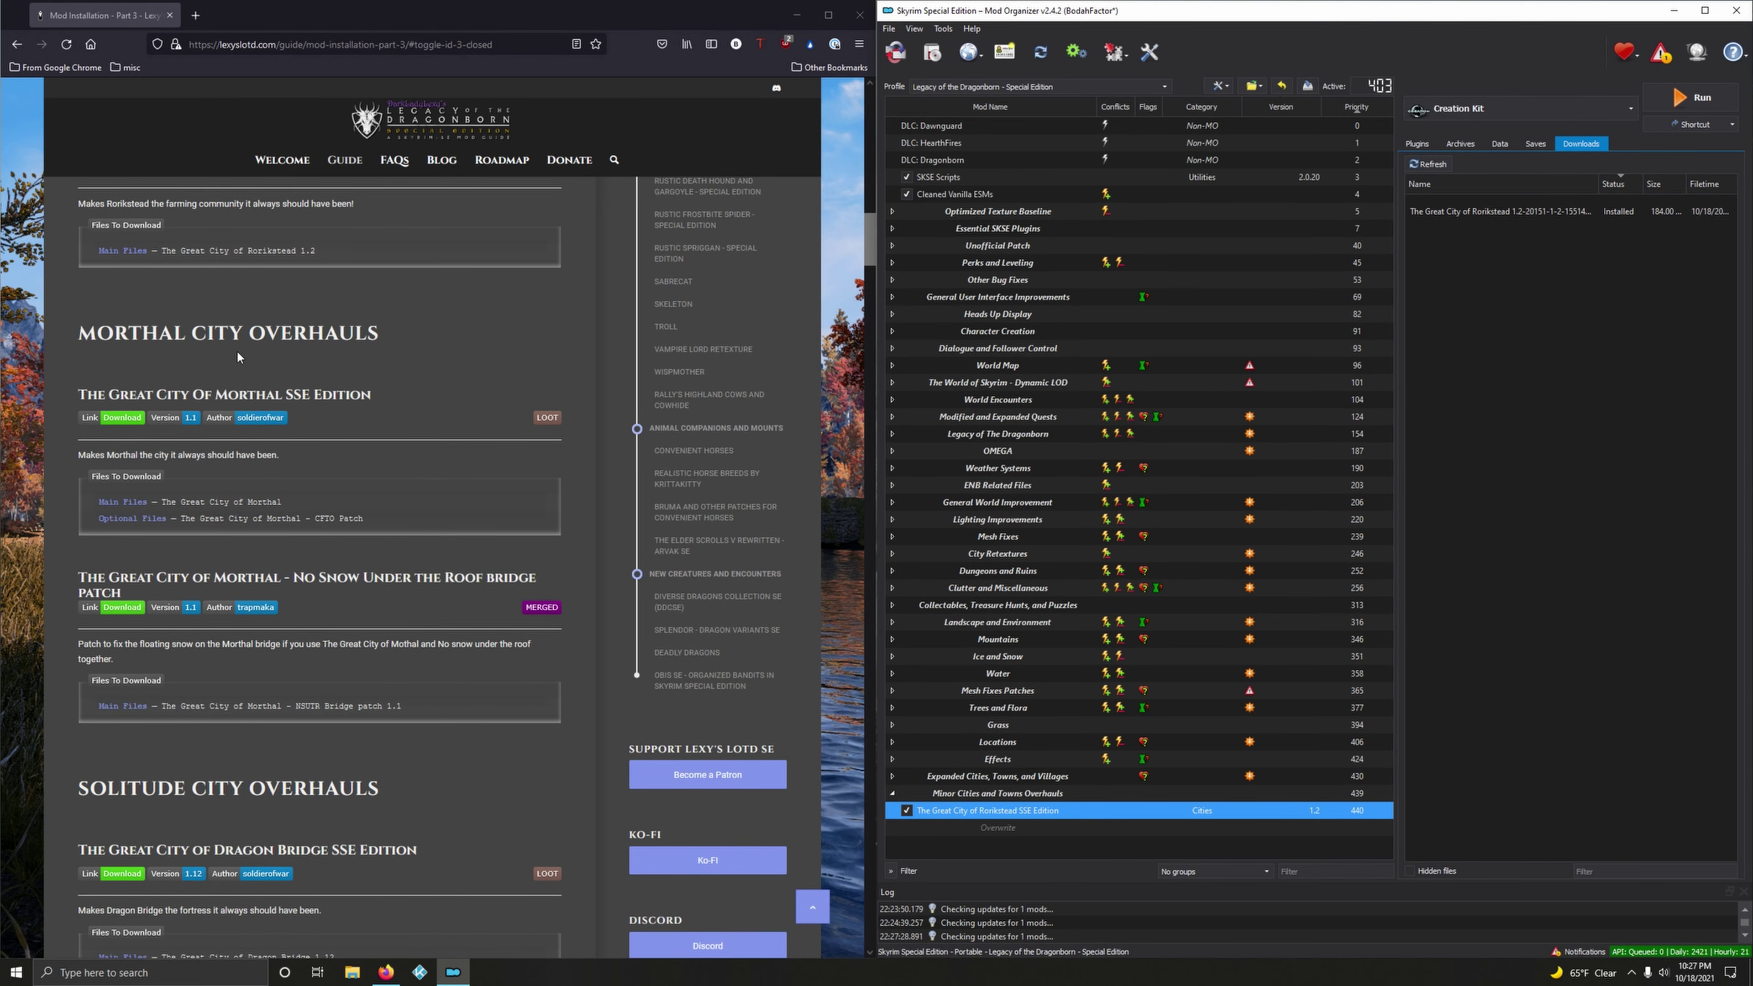
- Copy the 'MORTHAL CITY OVERHAULS' heading and create a separator with that name at priority 441
{"action": "left_click_drag", "start_coordinate": [78, 333], "coordinate": [368, 327]}
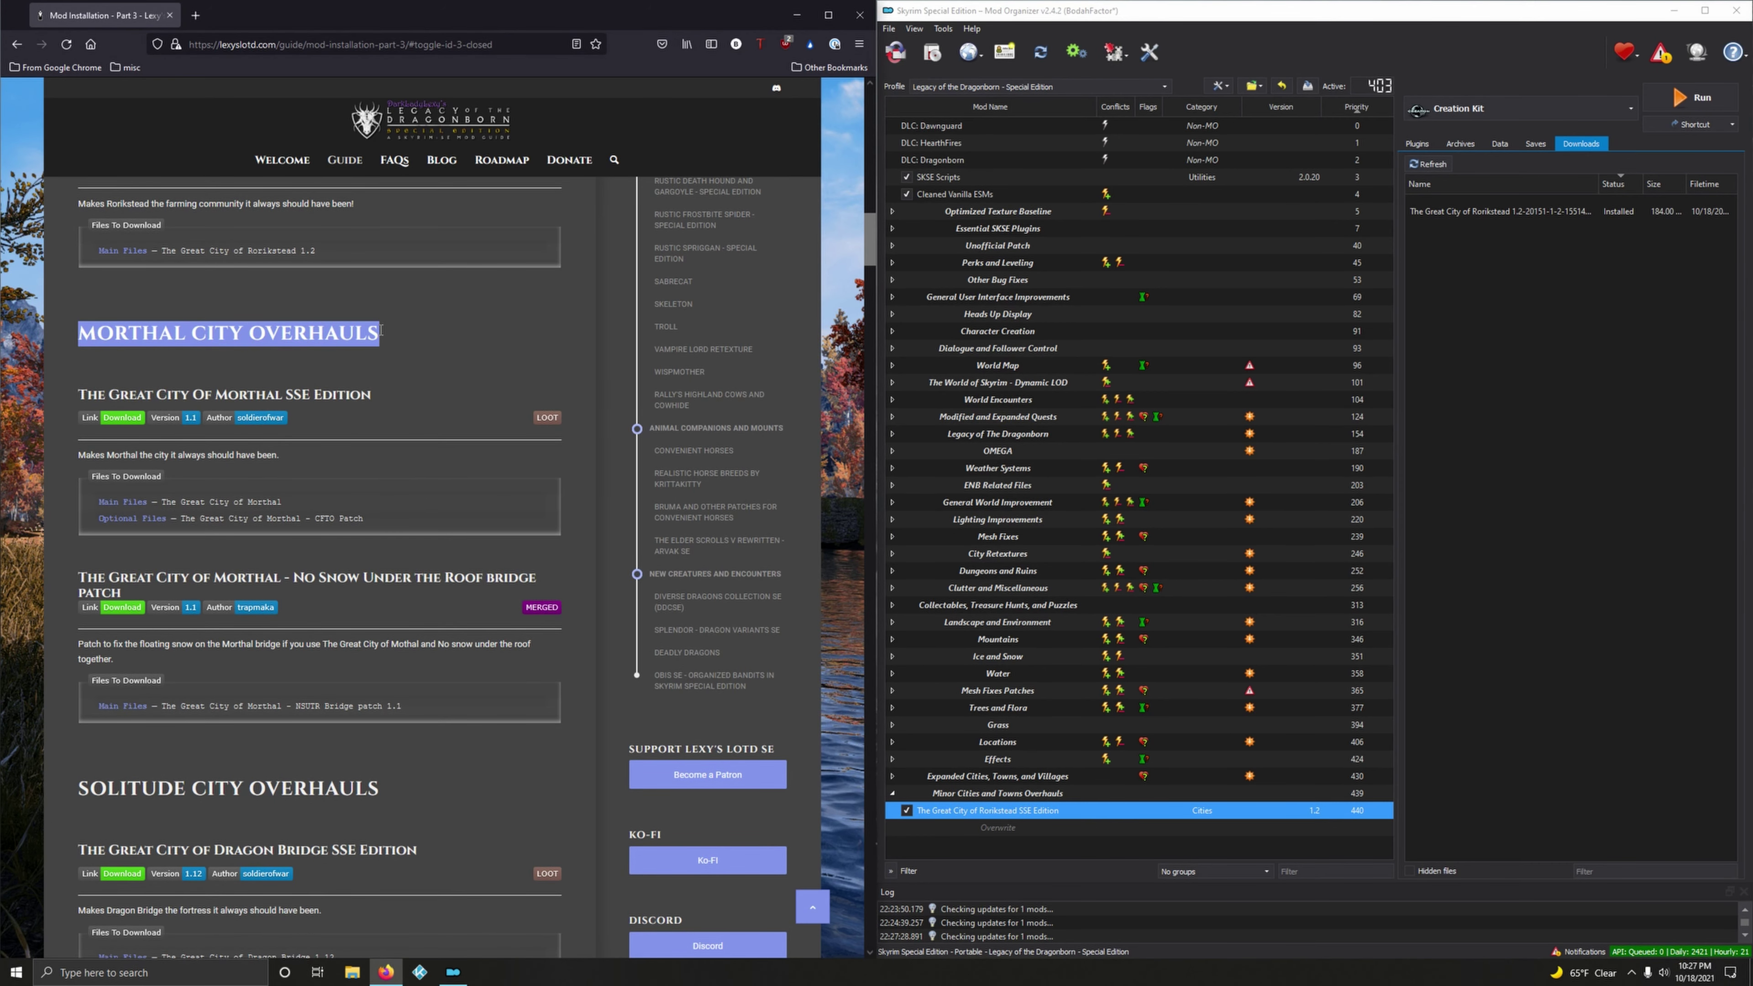
{"action": "right_click", "coordinate": [368, 327]}
{"action": "left_click", "coordinate": [389, 345]}
{"action": "left_click", "coordinate": [1225, 90]}
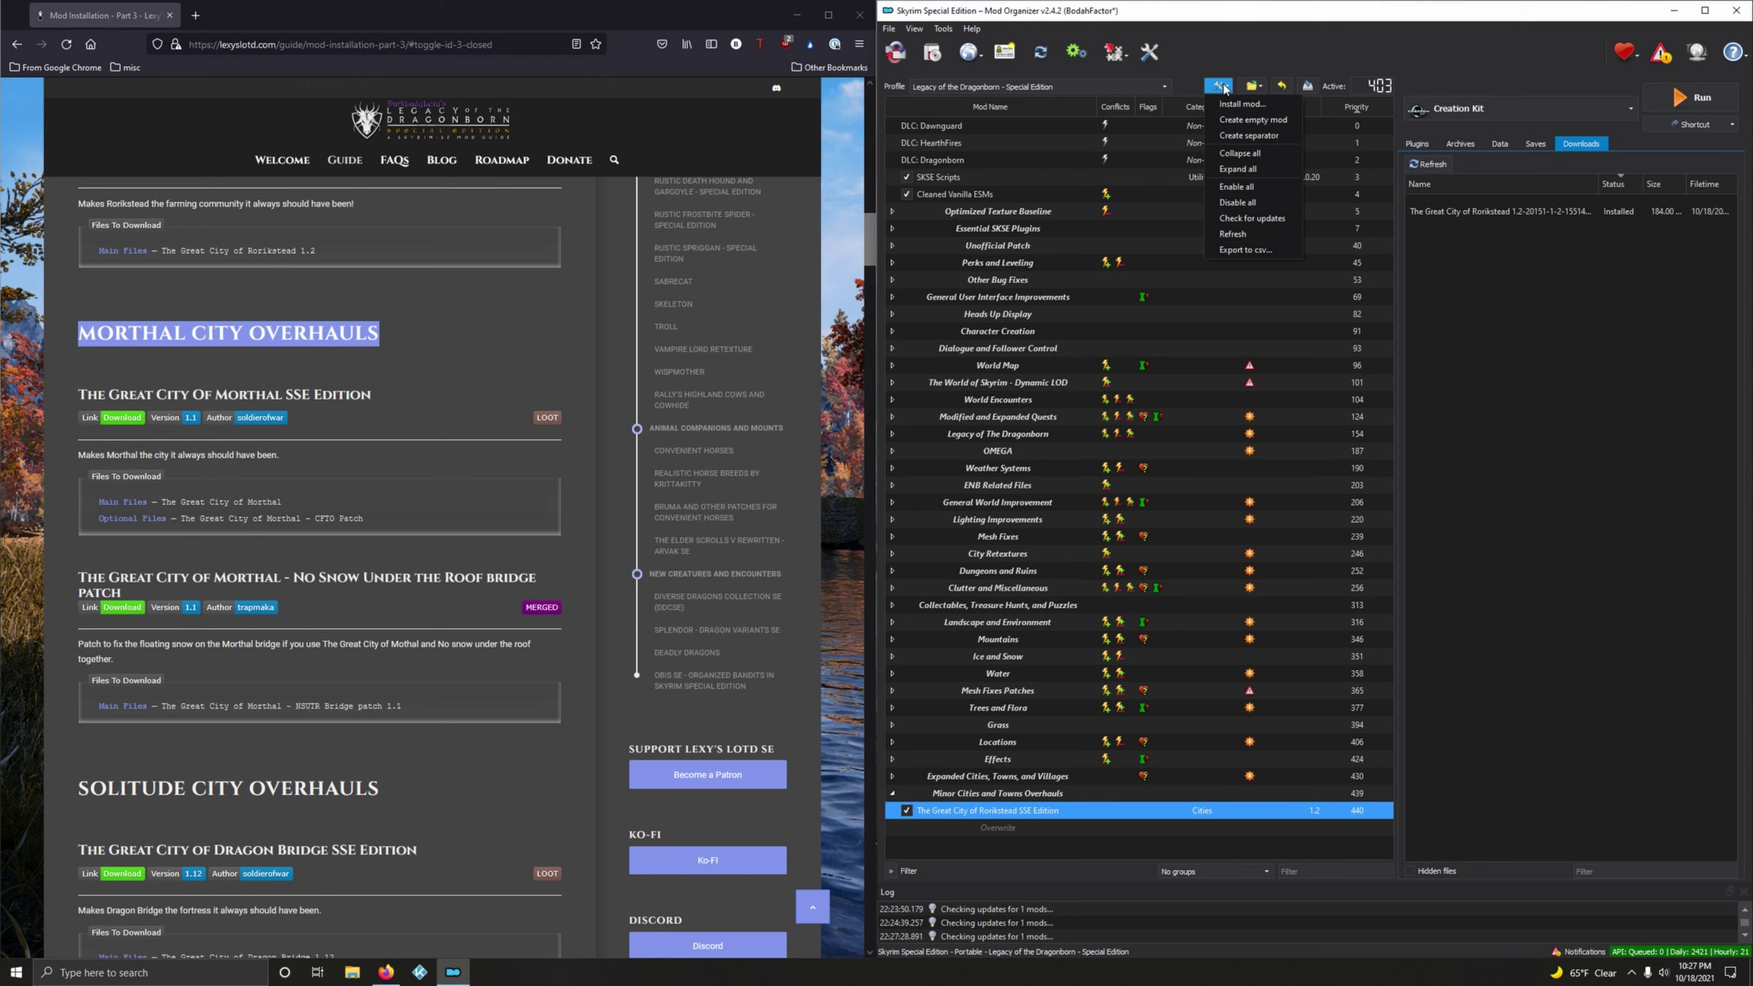
{"action": "left_click", "coordinate": [1232, 132]}
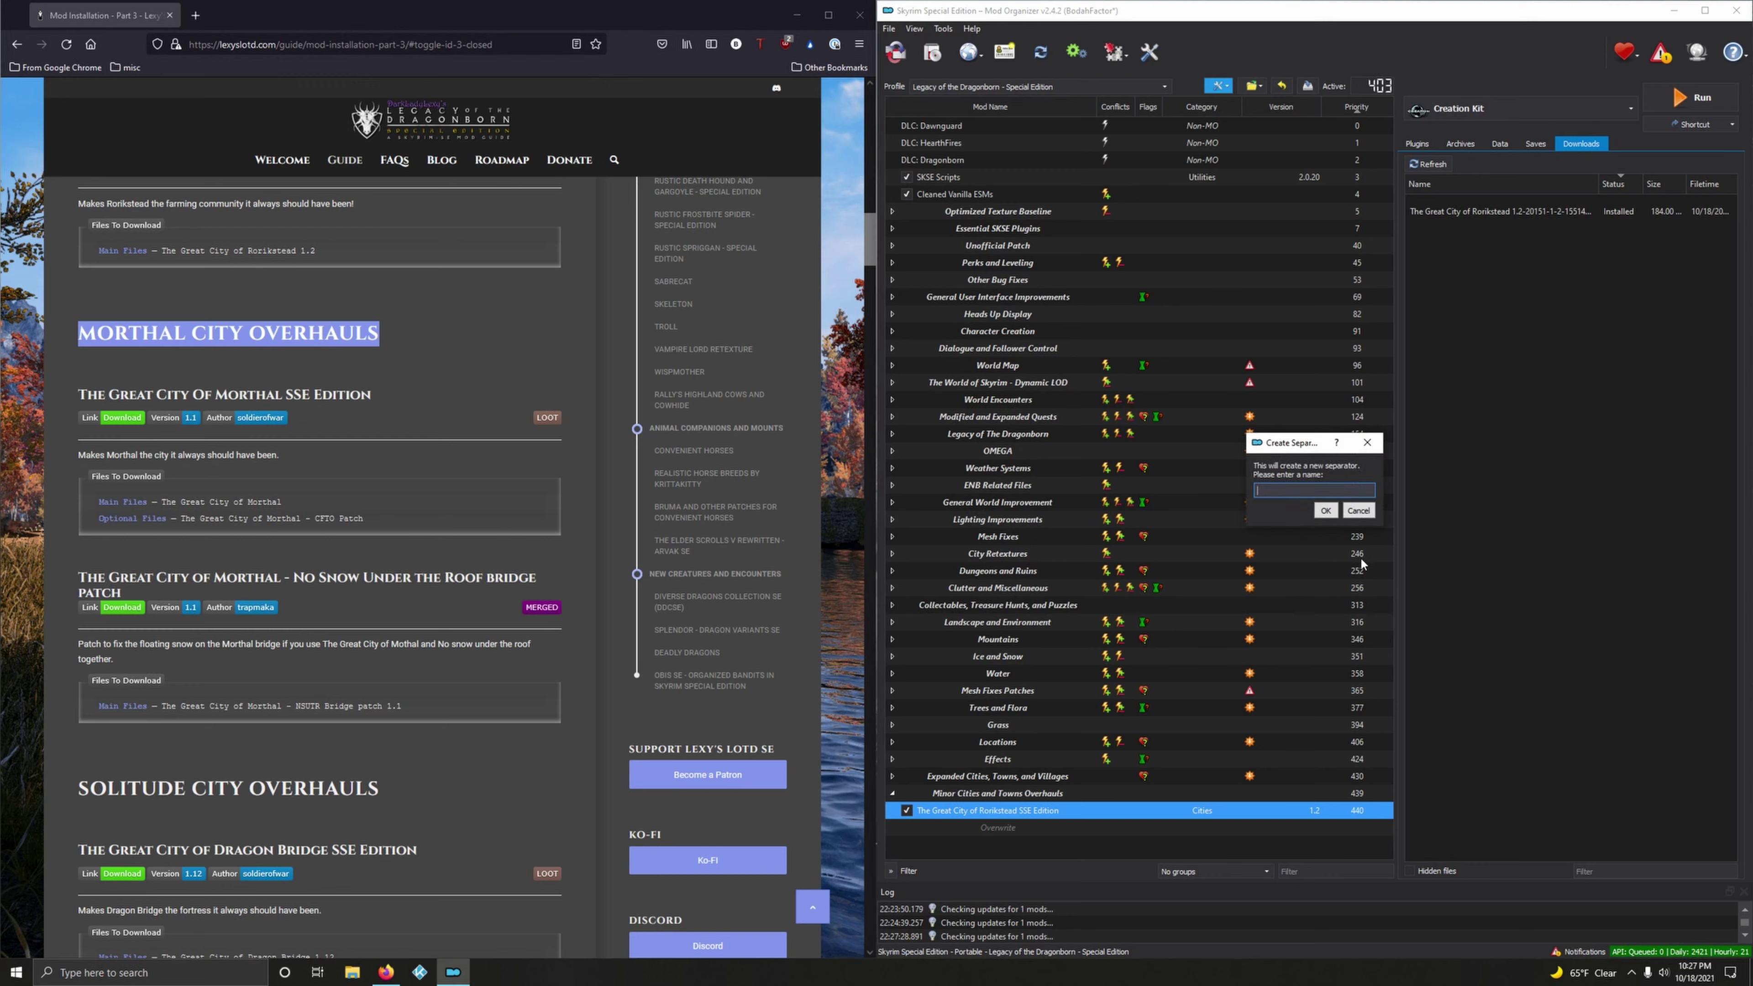
{"action": "right_click", "coordinate": [1297, 496]}
{"action": "left_click", "coordinate": [1307, 565]}
{"action": "left_click", "coordinate": [1318, 504]}
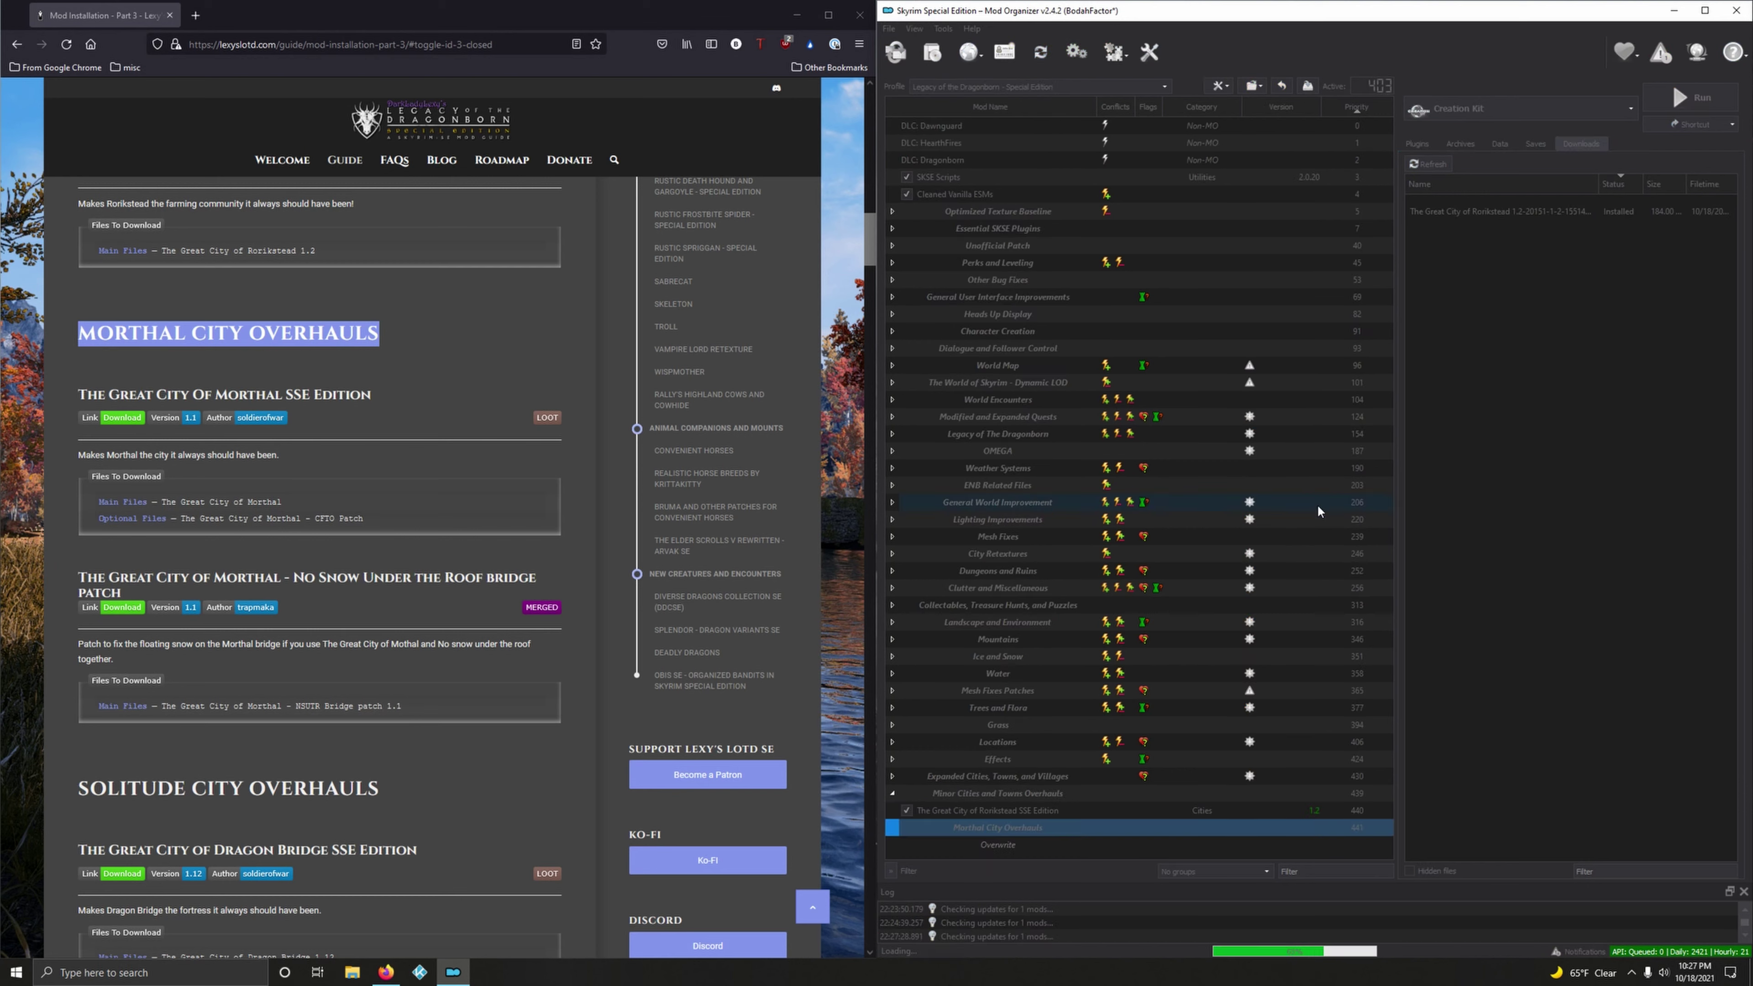
{"action": "left_click", "coordinate": [403, 468]}
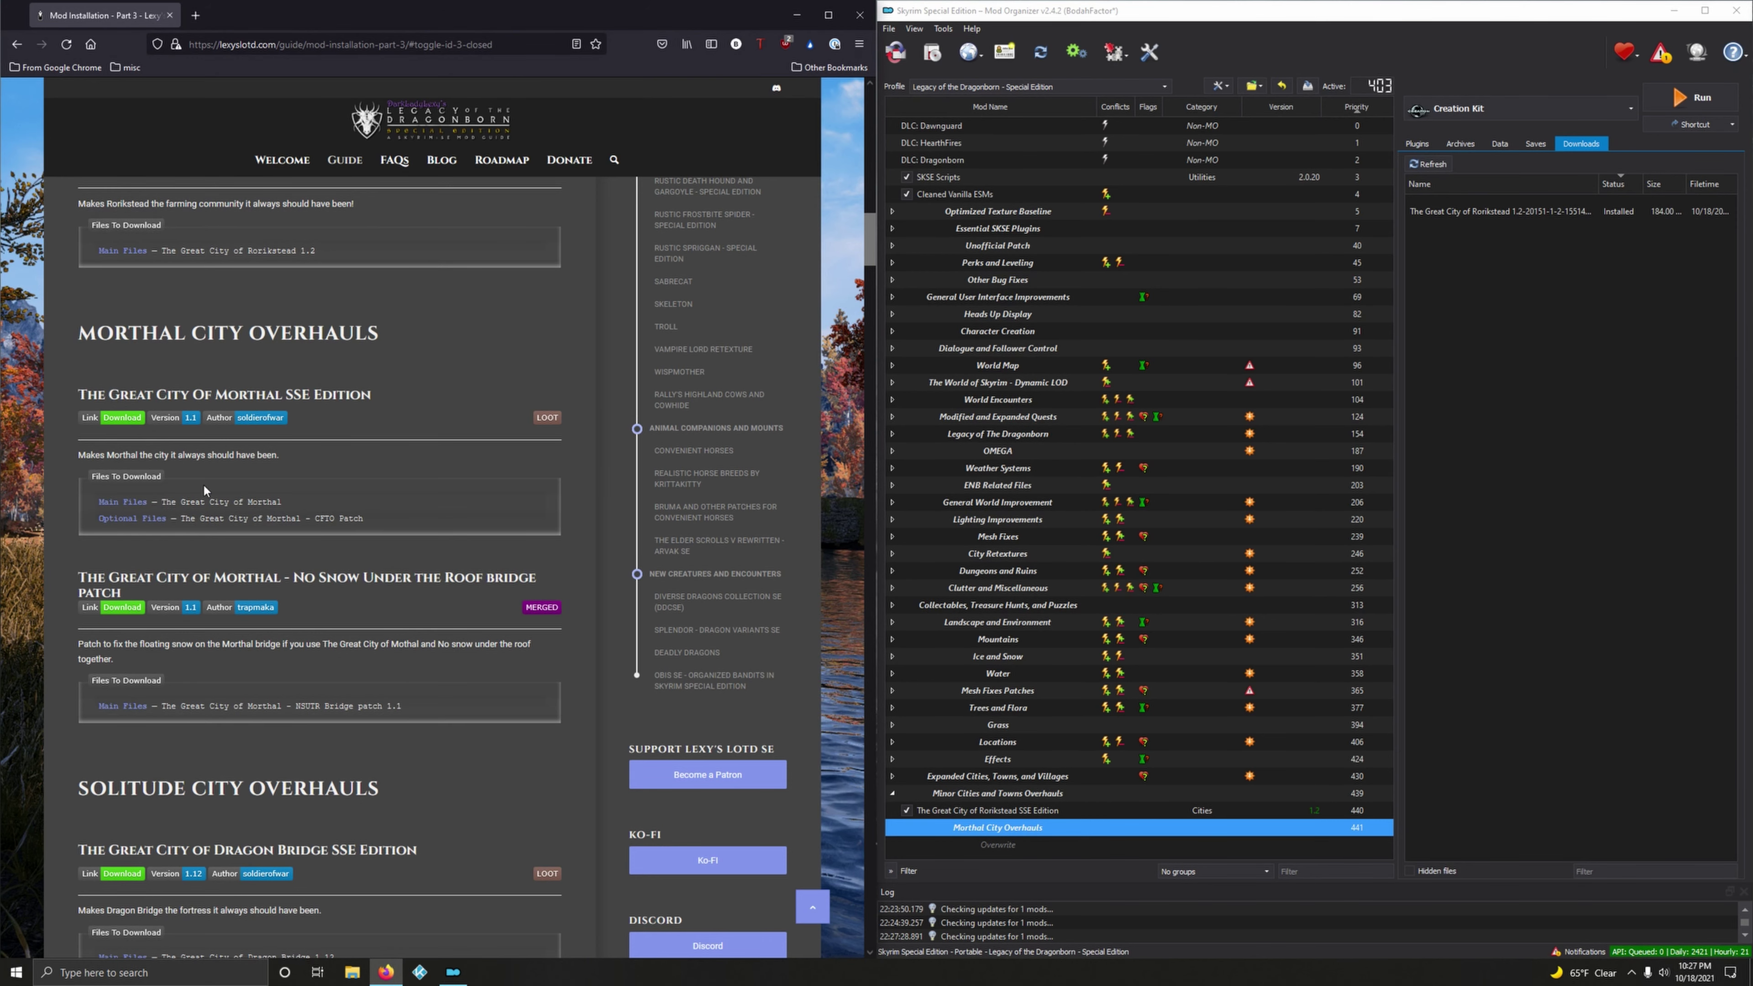
- Send The Great City of Morthal main file and its CFTO Patch to Mod Organizer, then close the page
{"action": "left_click", "coordinate": [122, 418]}
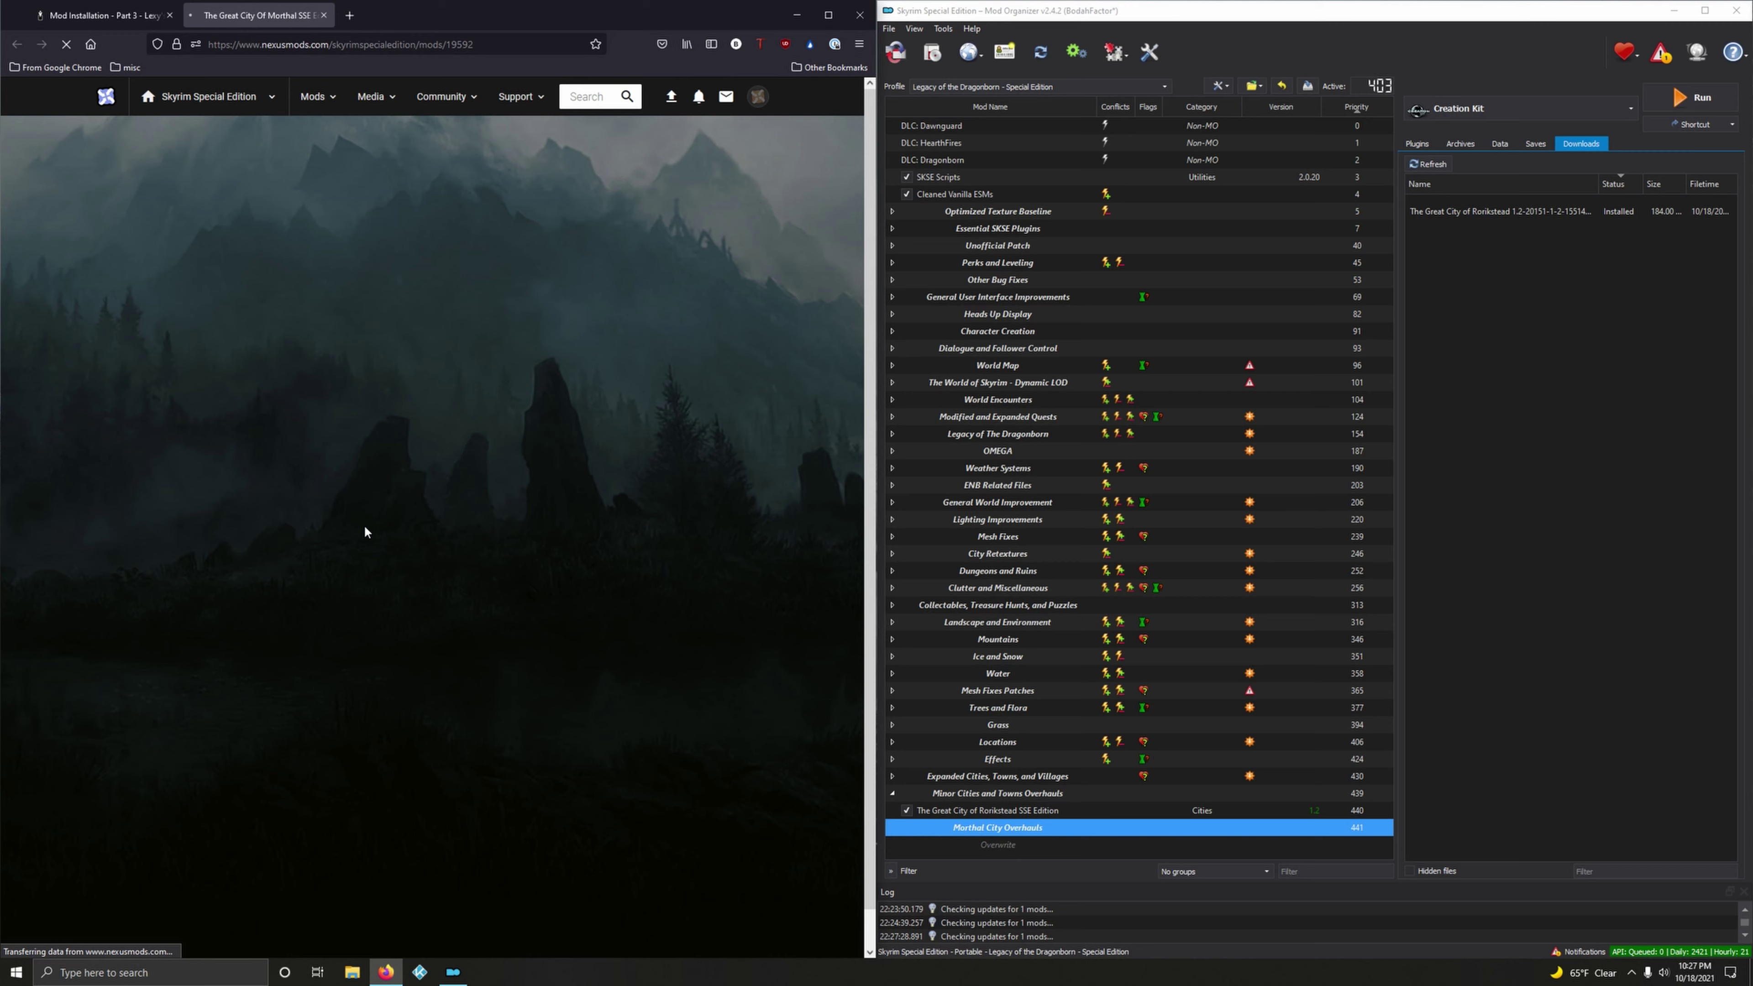
{"action": "left_click", "coordinate": [187, 512]}
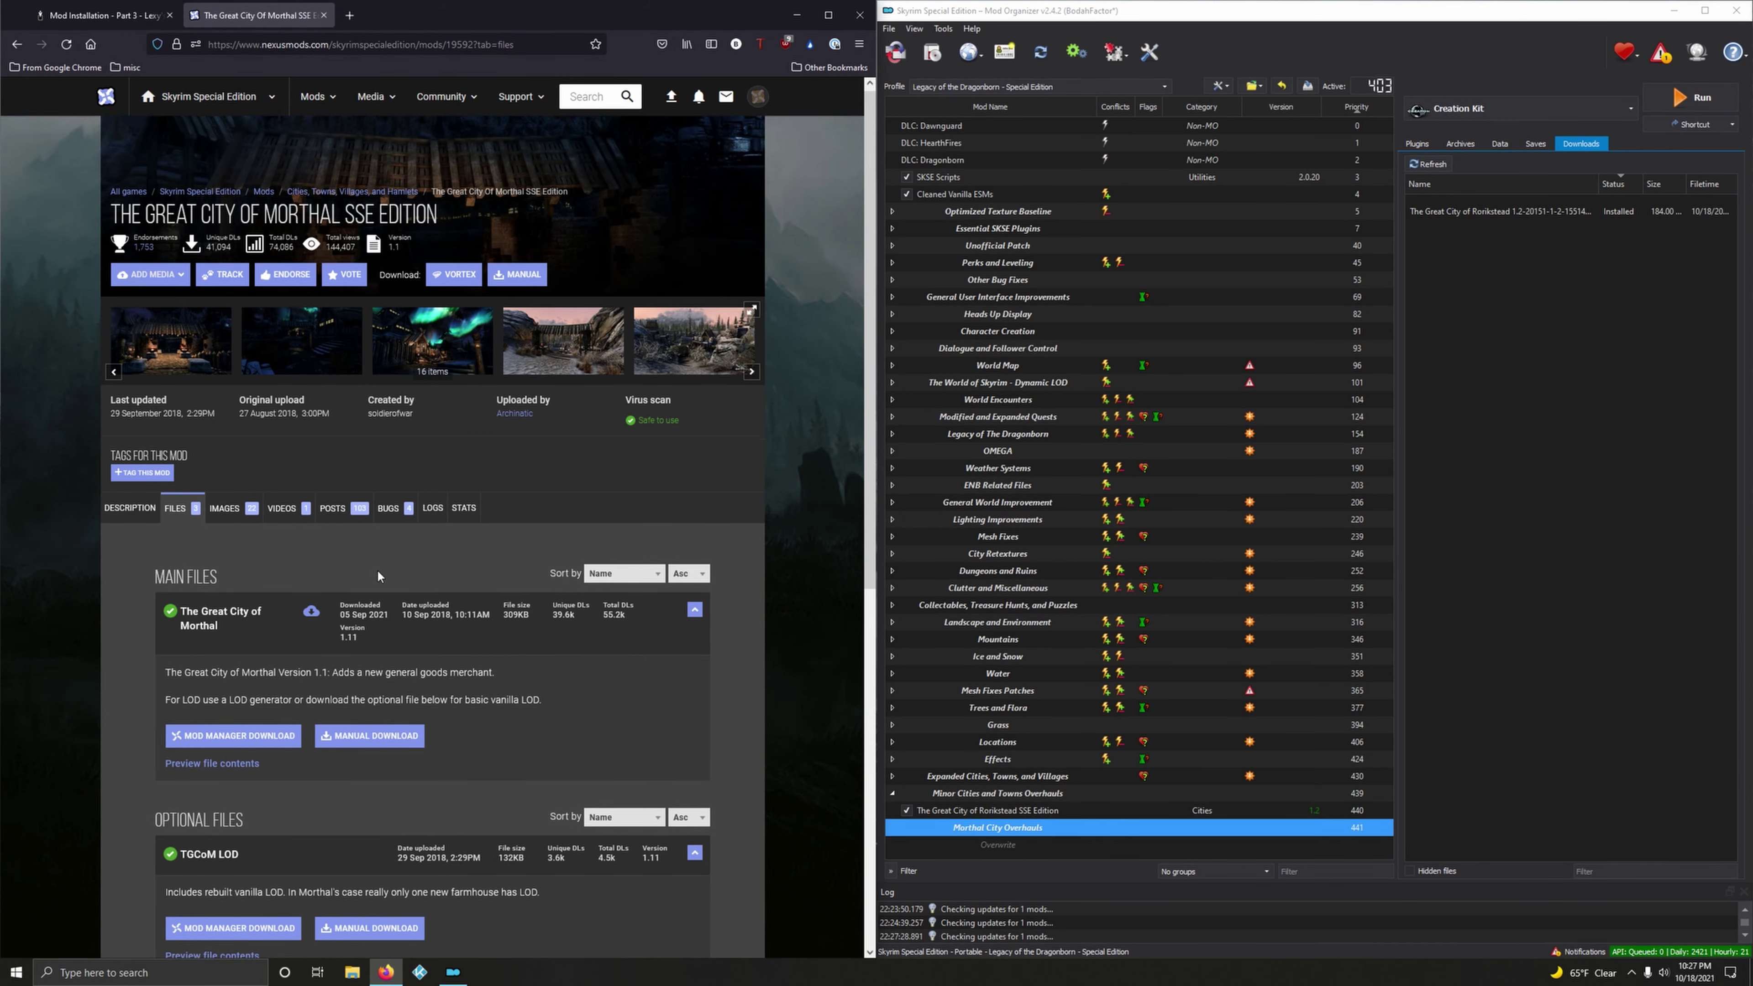
{"action": "scroll", "coordinate": [378, 576], "scroll_direction": "down", "scroll_amount": 2}
{"action": "left_click", "coordinate": [277, 601]}
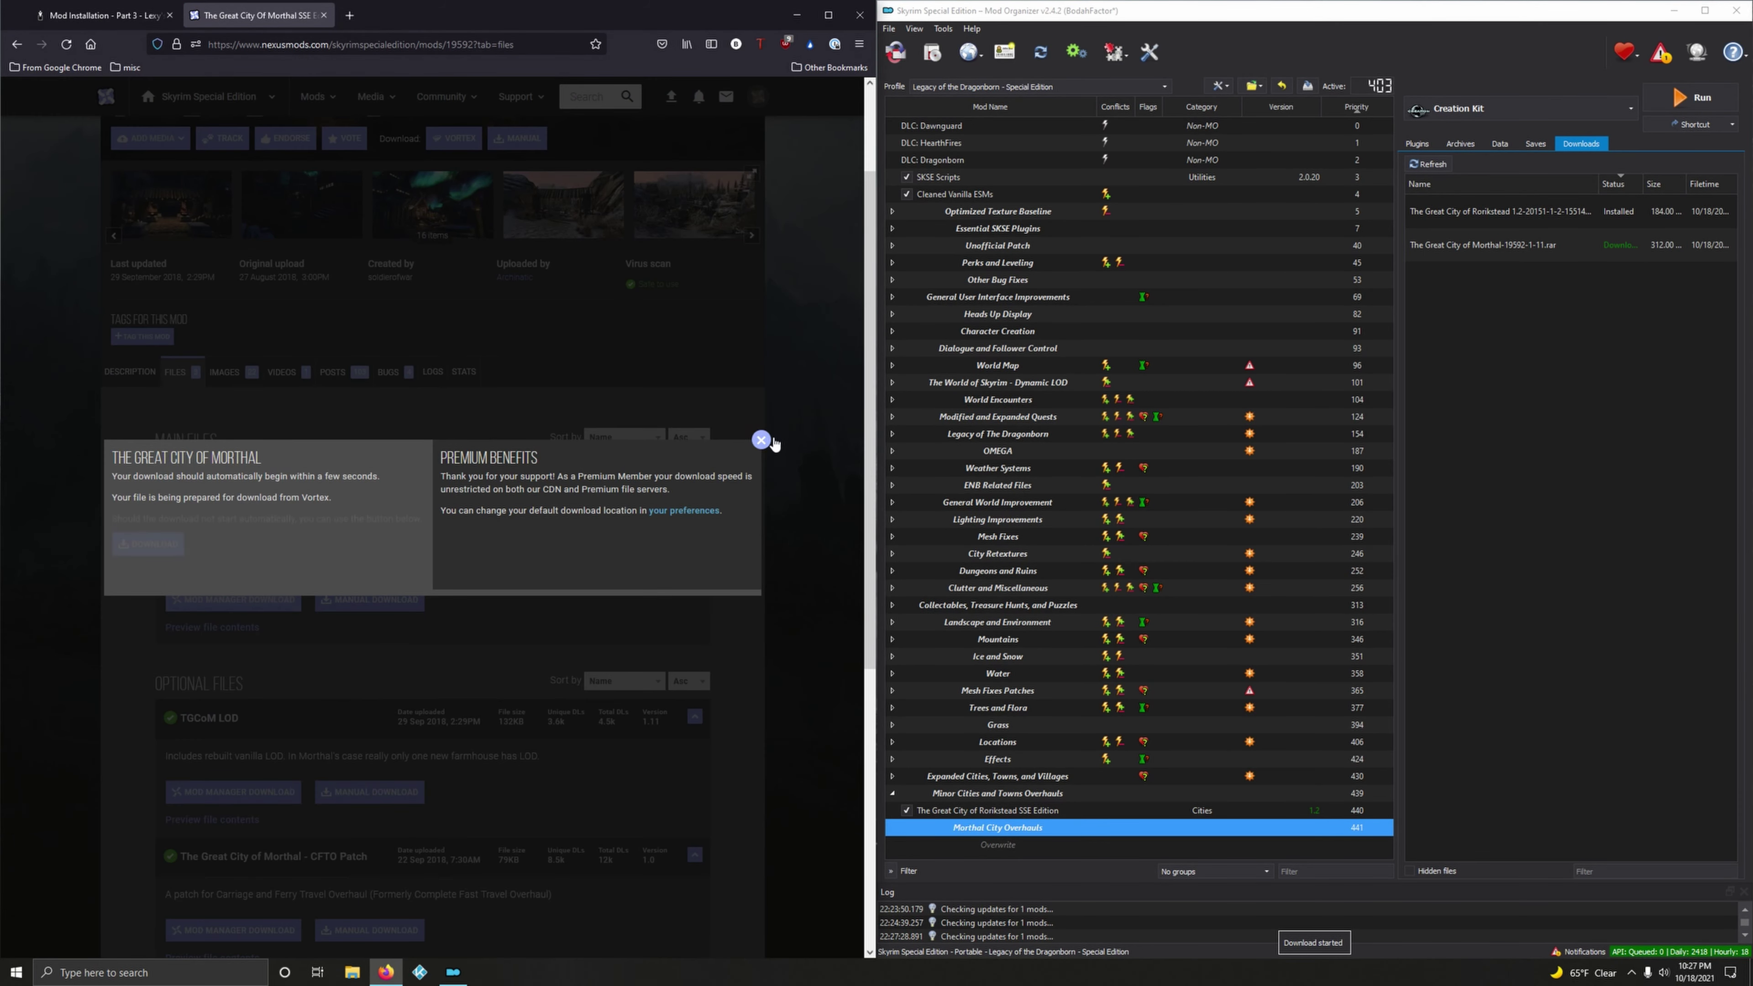
{"action": "left_click", "coordinate": [761, 440]}
{"action": "scroll", "coordinate": [237, 660], "scroll_direction": "down", "scroll_amount": 3}
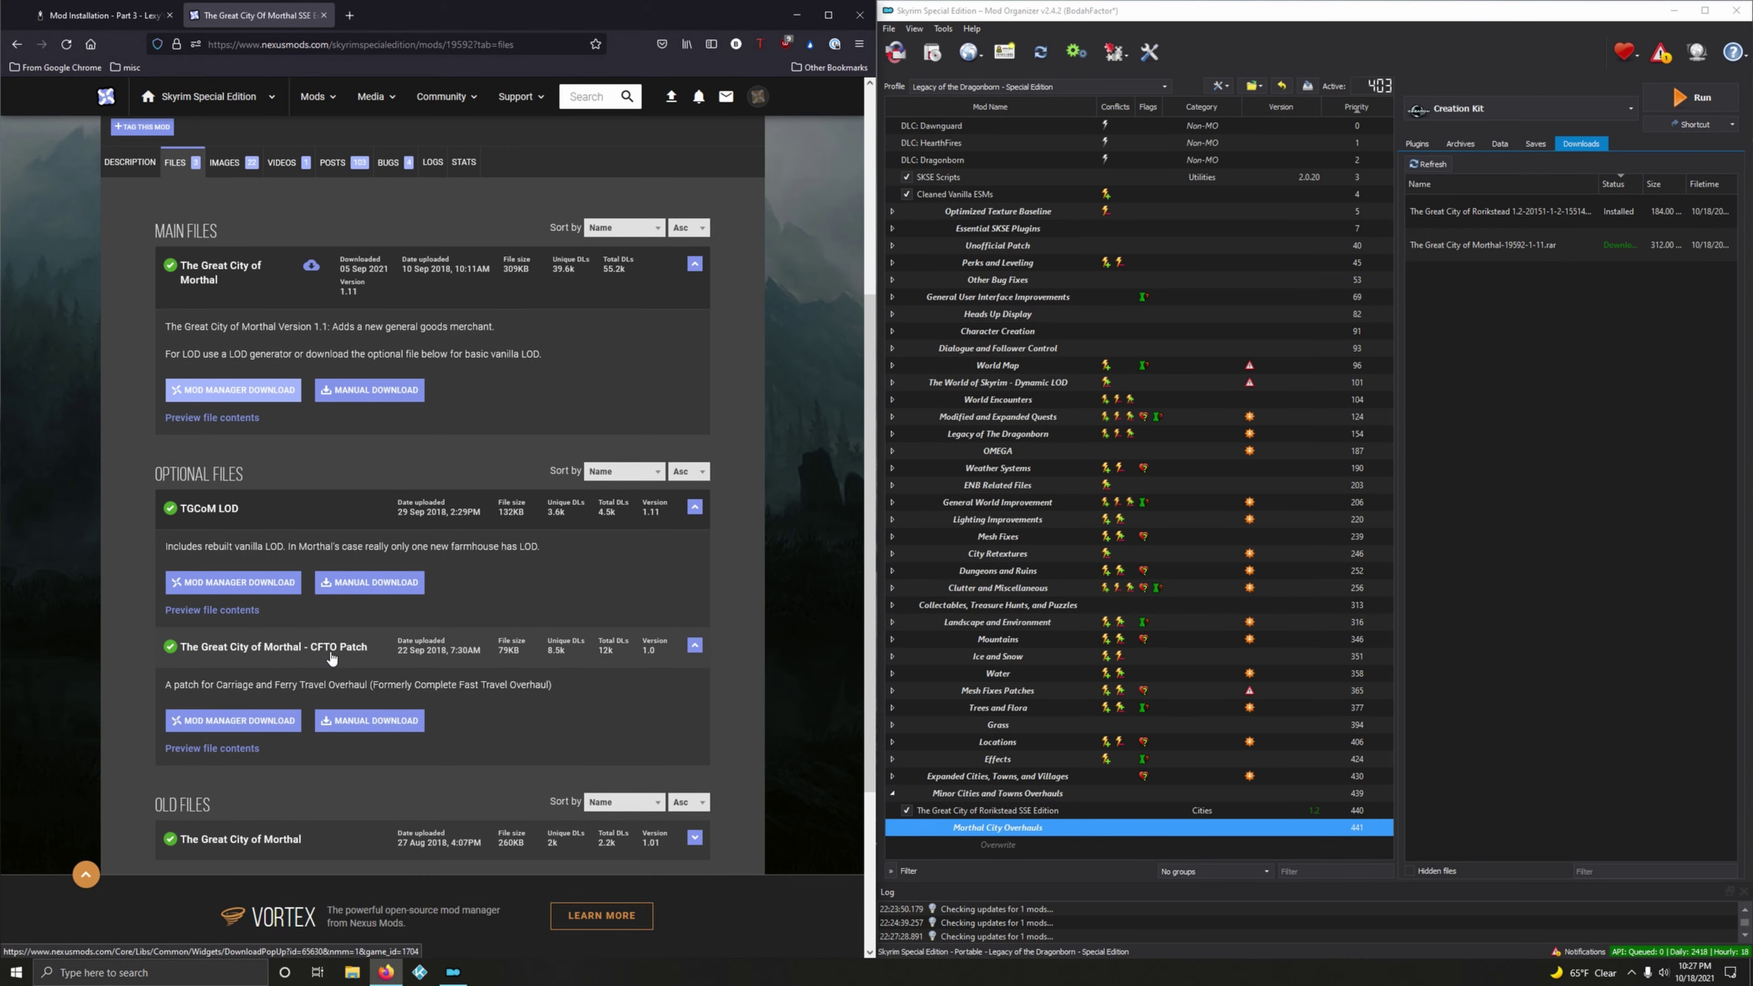
{"action": "left_click", "coordinate": [273, 718]}
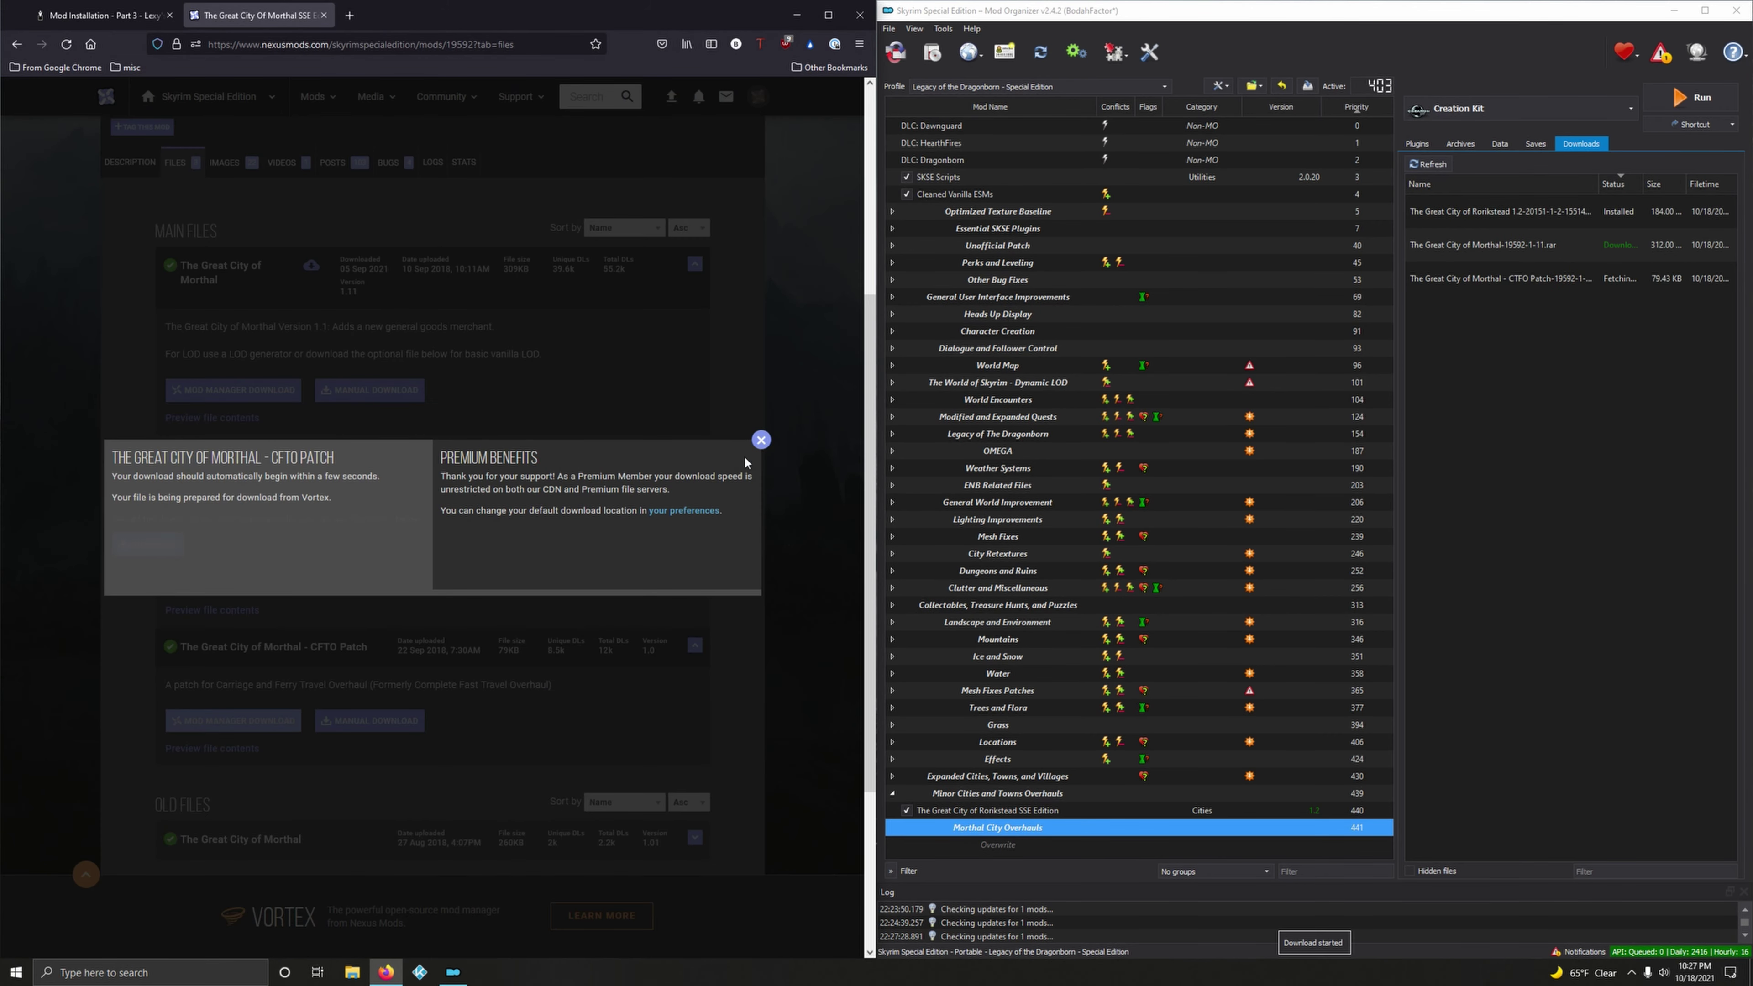
{"action": "left_click", "coordinate": [760, 440]}
{"action": "left_click", "coordinate": [323, 14]}
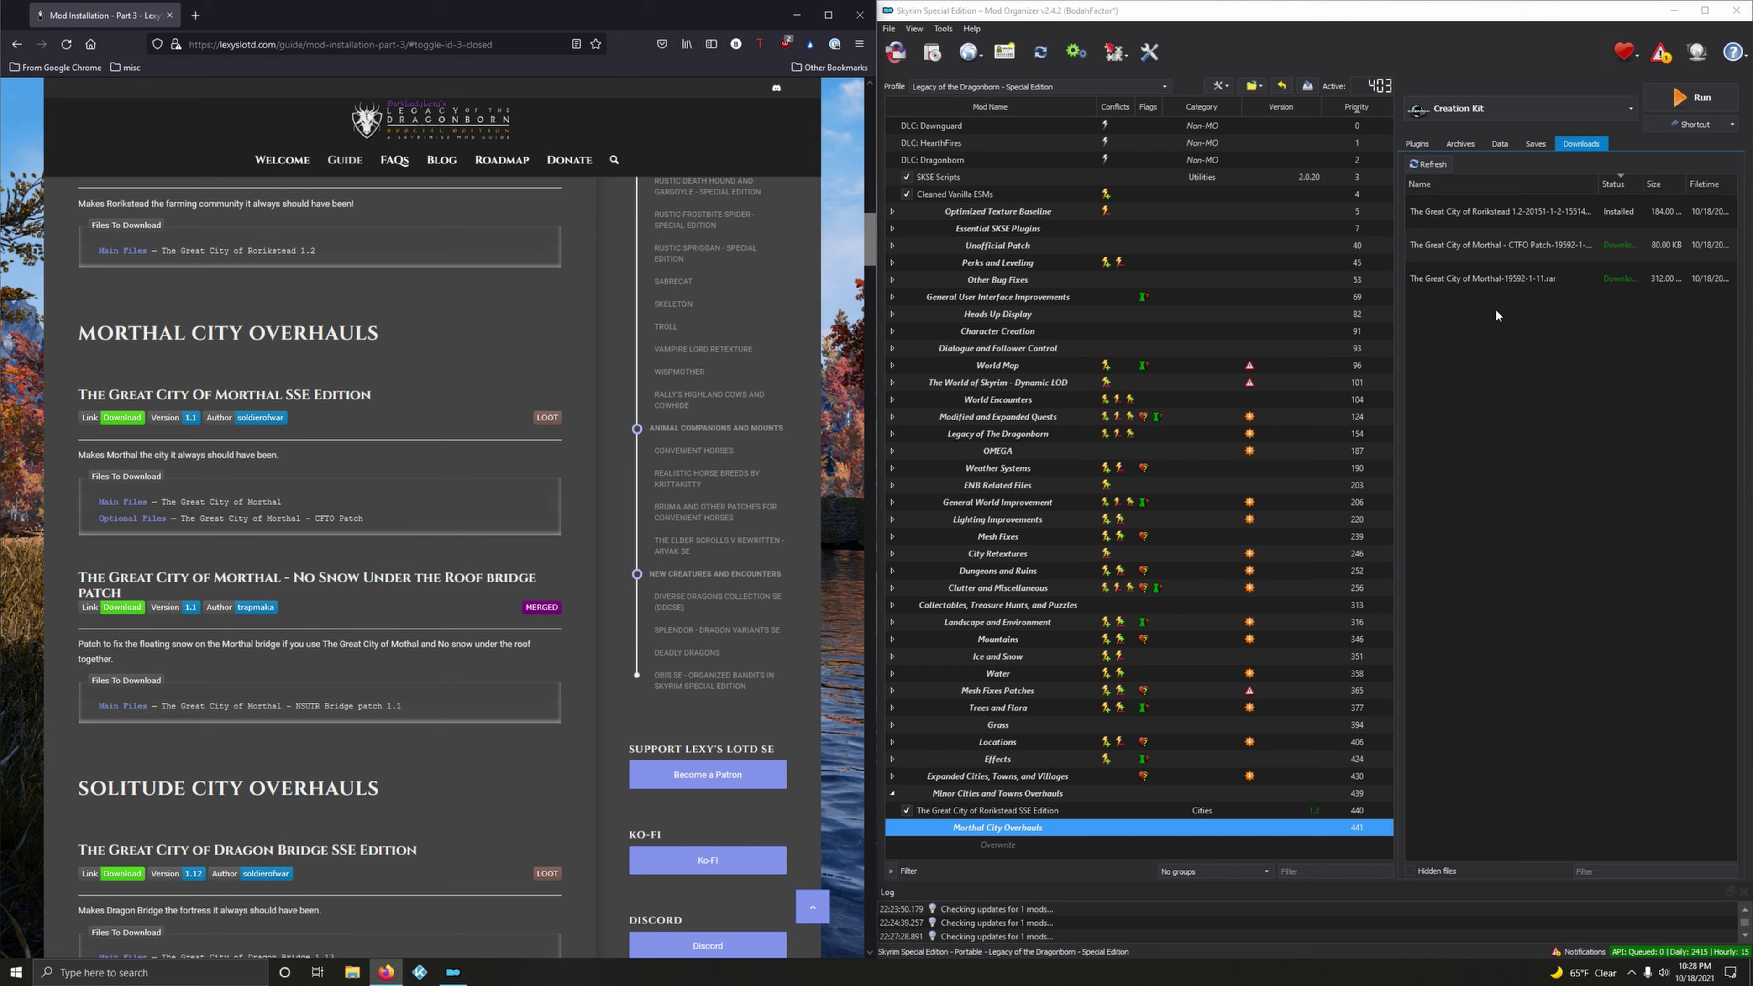
- Install The Great City Of Morthal SSE Edition and its patch named 'CFTO Patch', enabling both
{"action": "double_click", "coordinate": [1462, 280]}
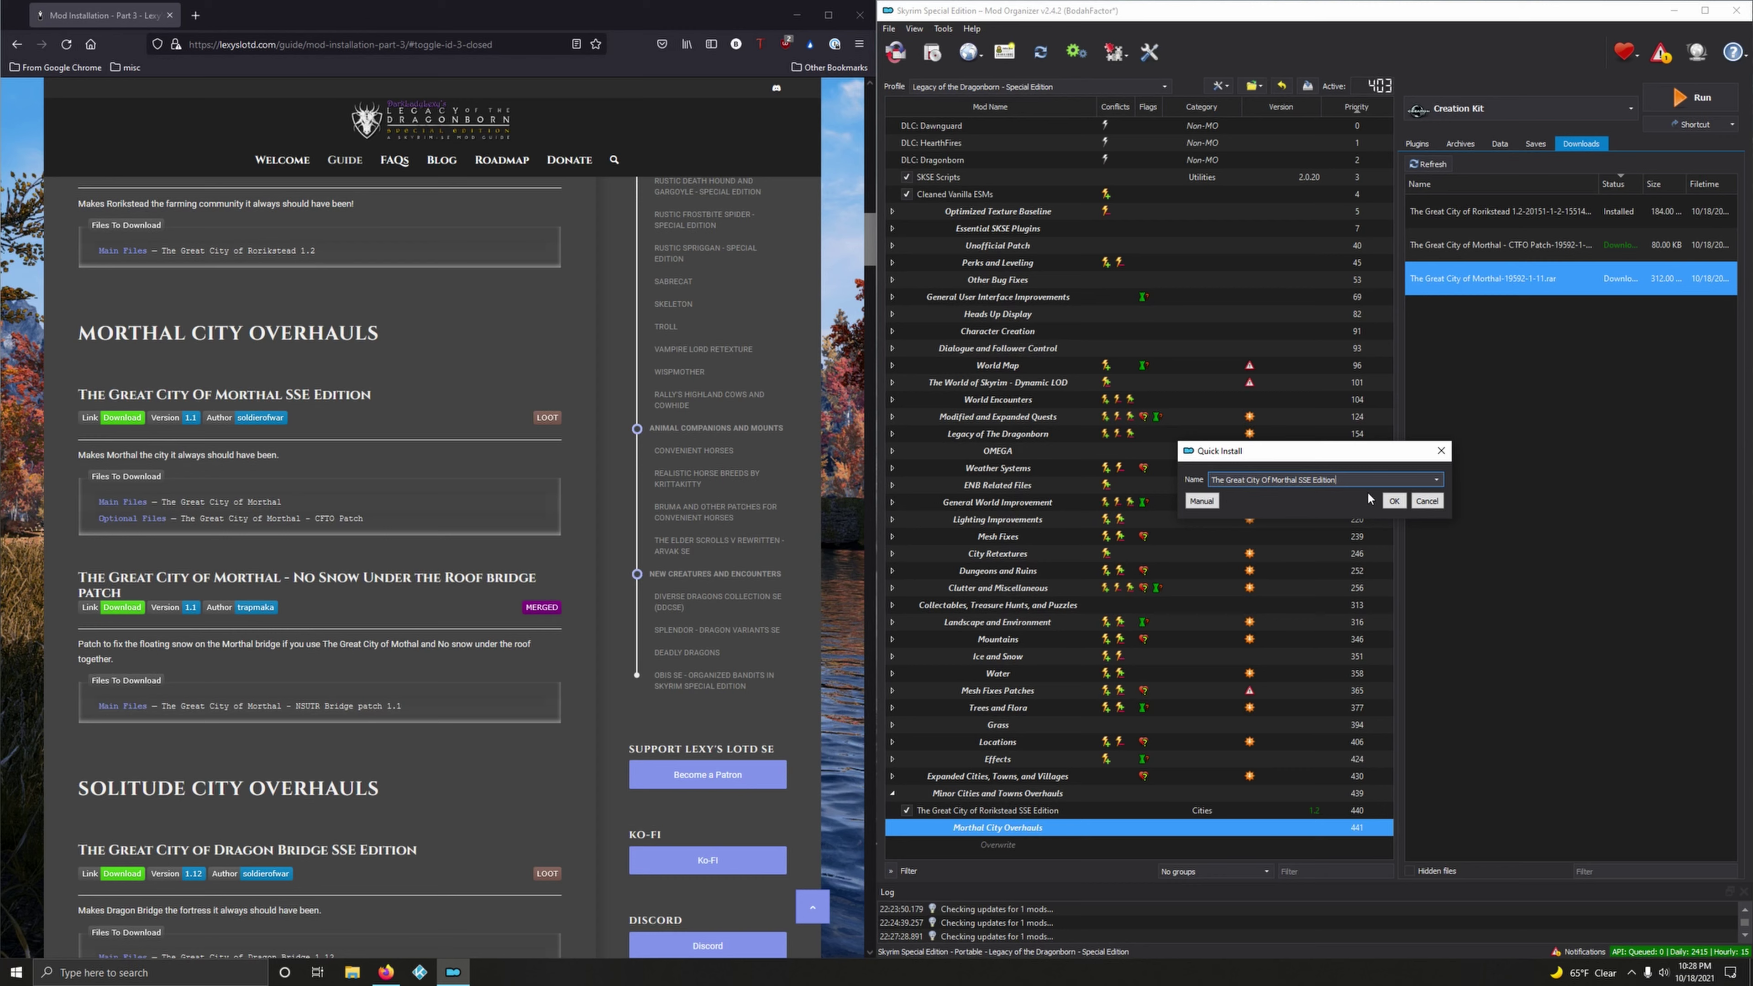
{"action": "left_click", "coordinate": [1394, 501]}
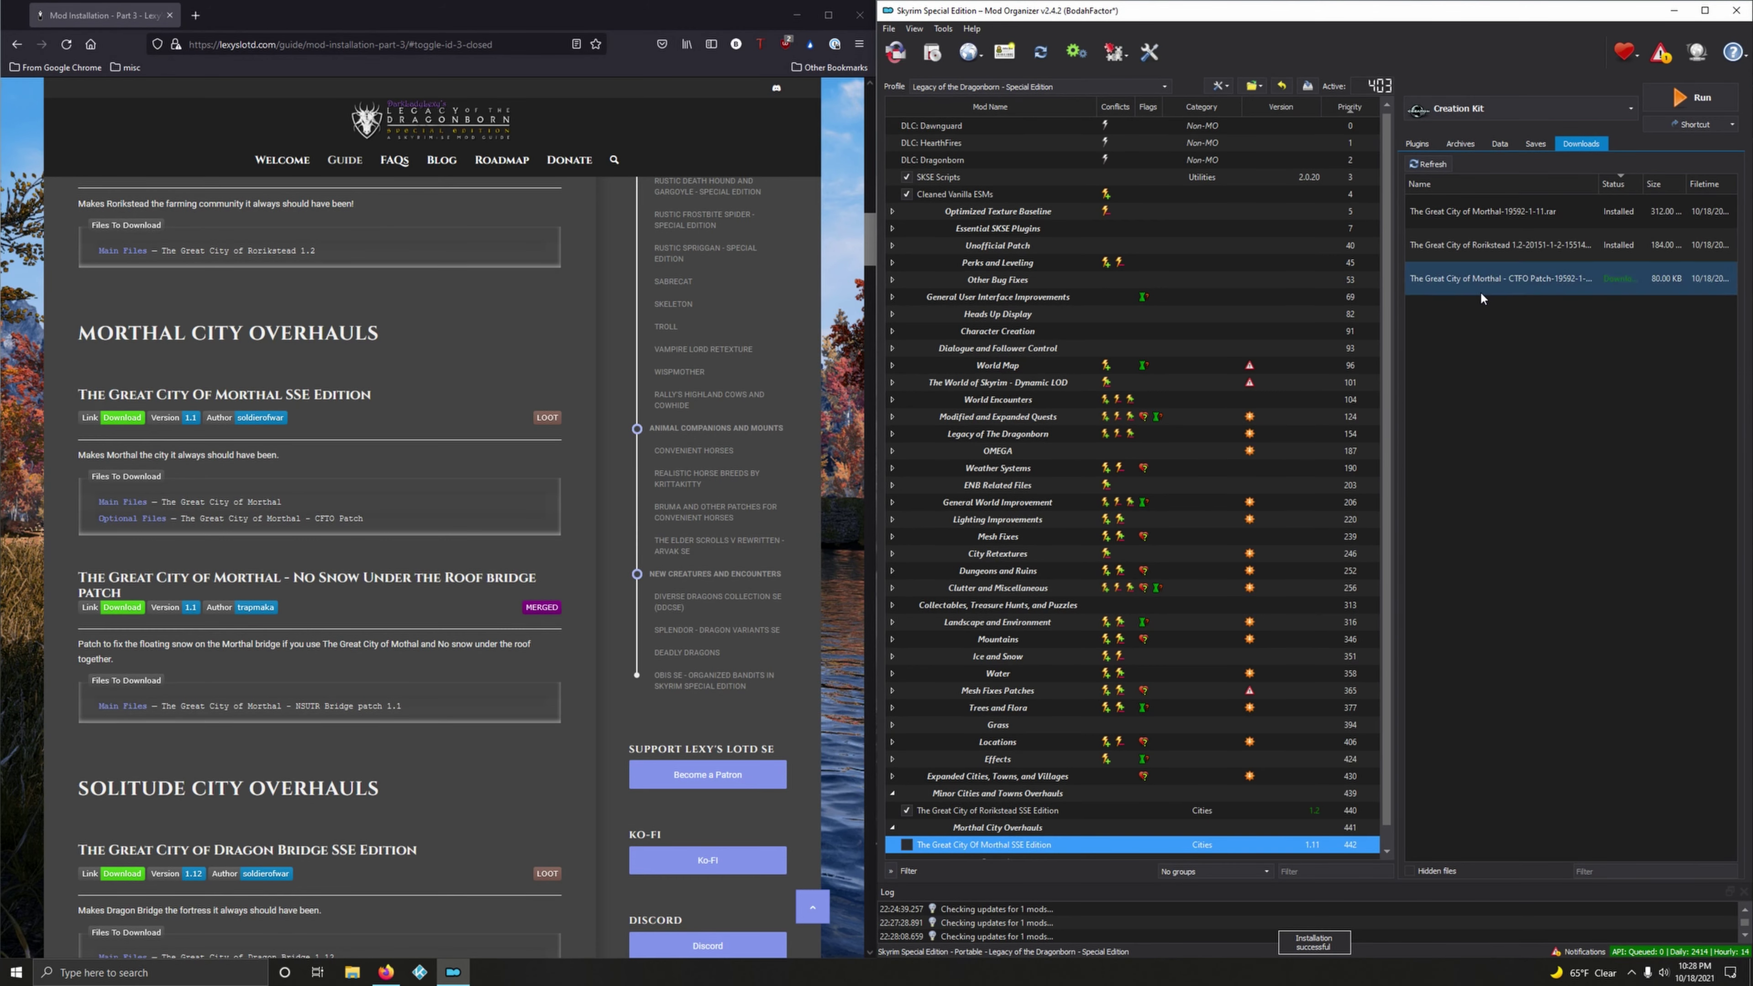
{"action": "double_click", "coordinate": [1507, 279]}
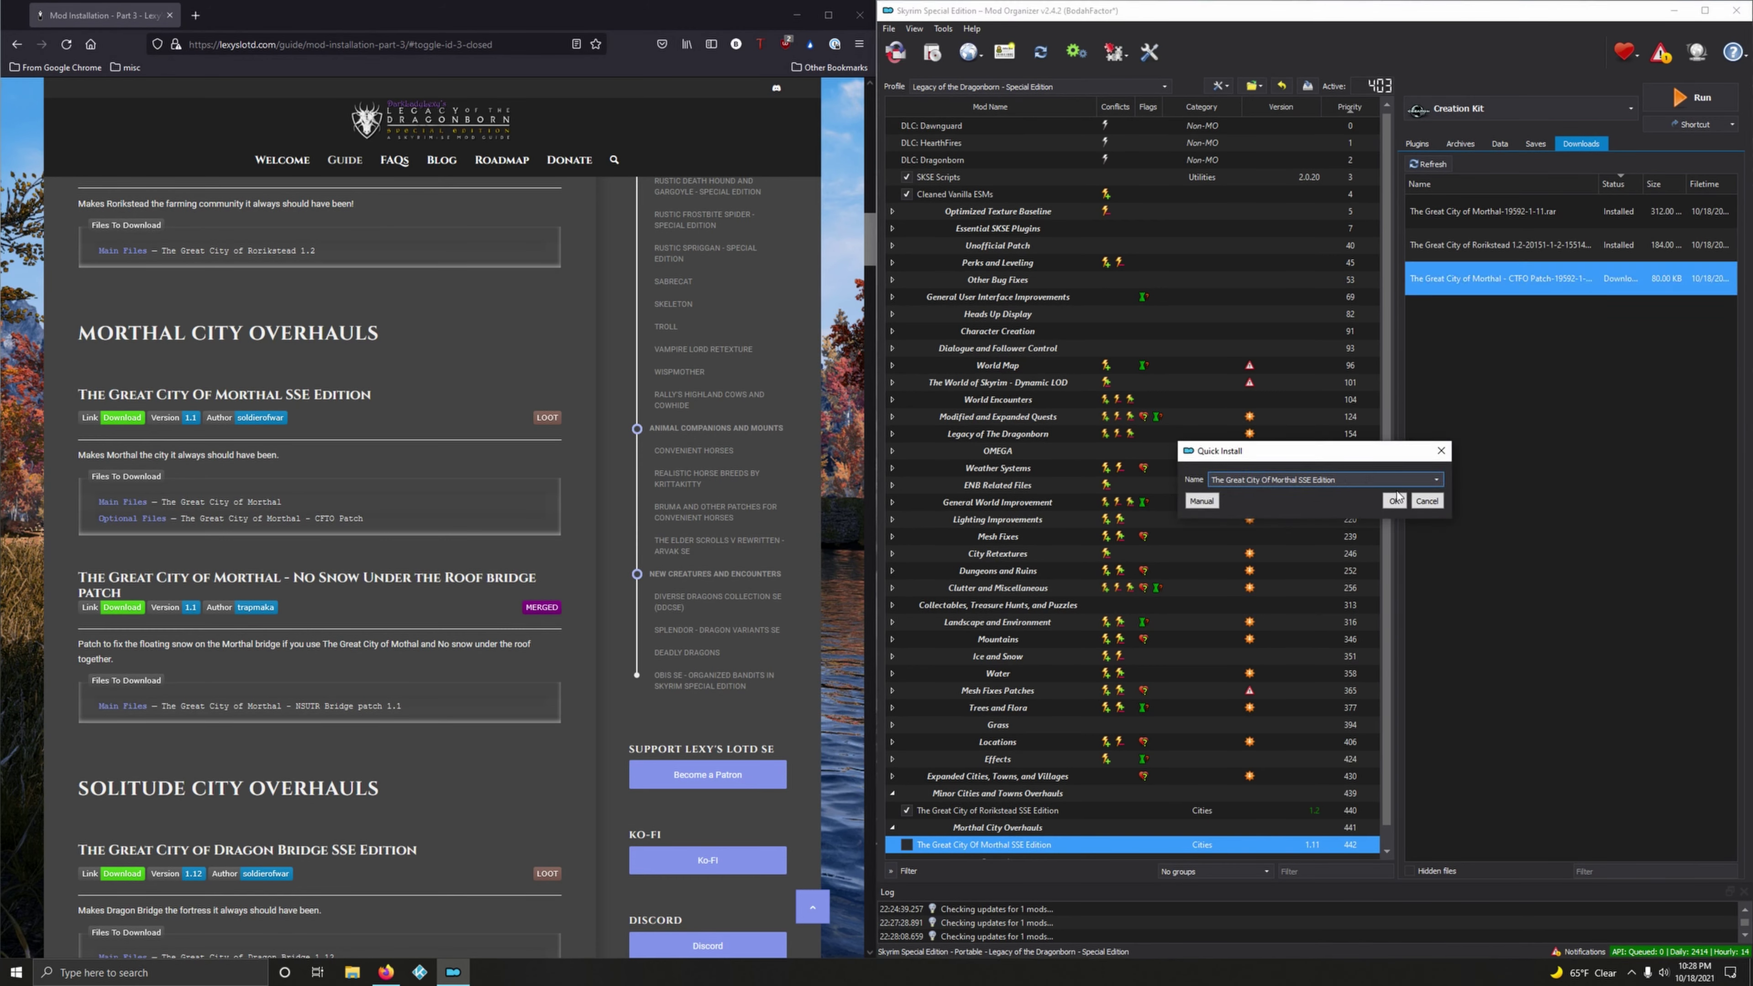
{"action": "left_click", "coordinate": [1436, 481]}
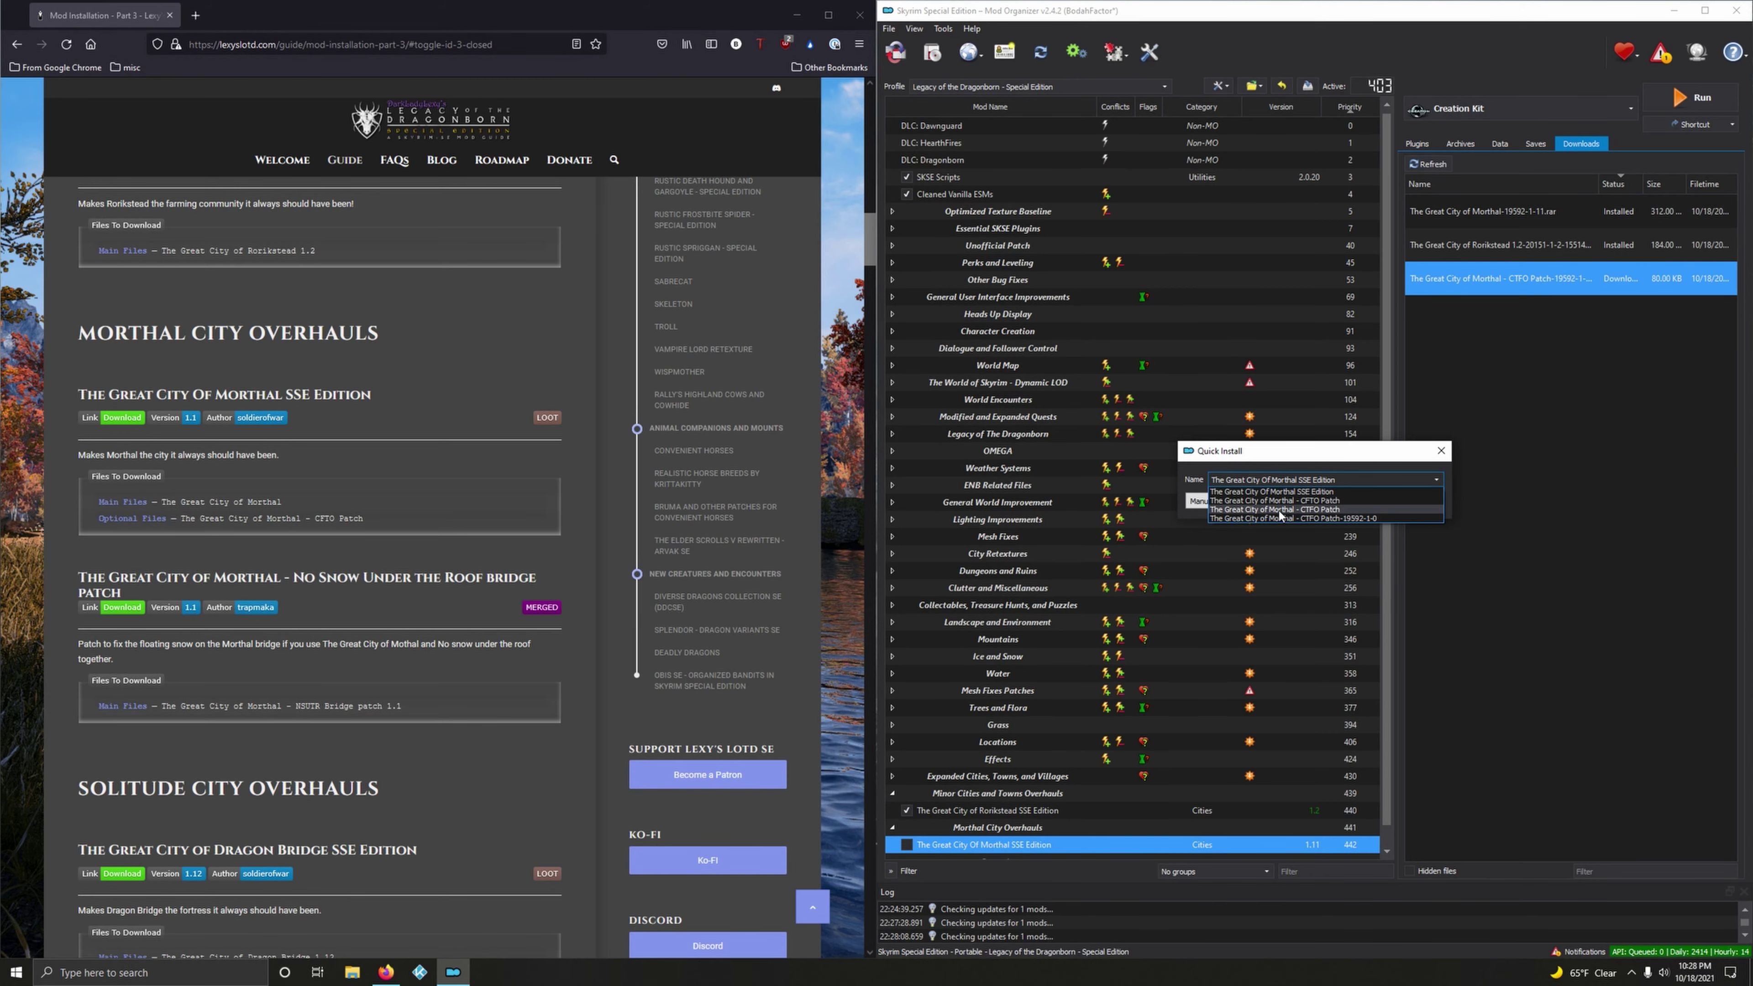
{"action": "left_click", "coordinate": [1291, 504]}
{"action": "left_click", "coordinate": [1390, 505]}
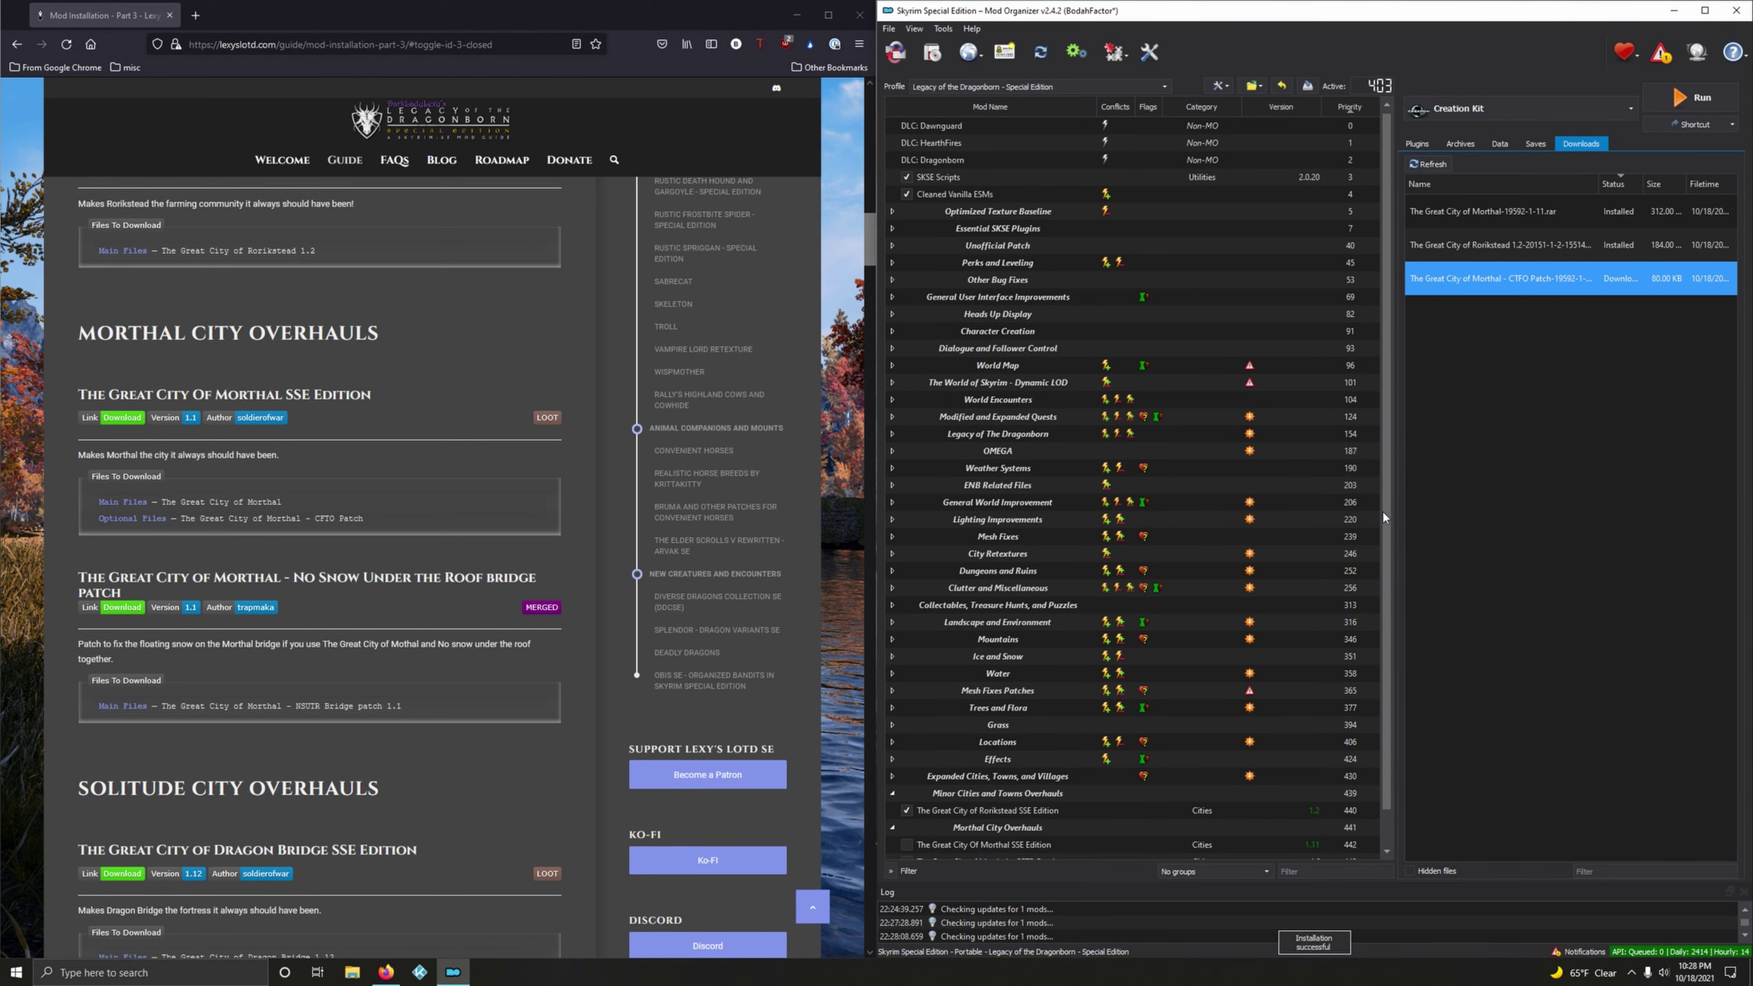
{"action": "left_click", "coordinate": [906, 827]}
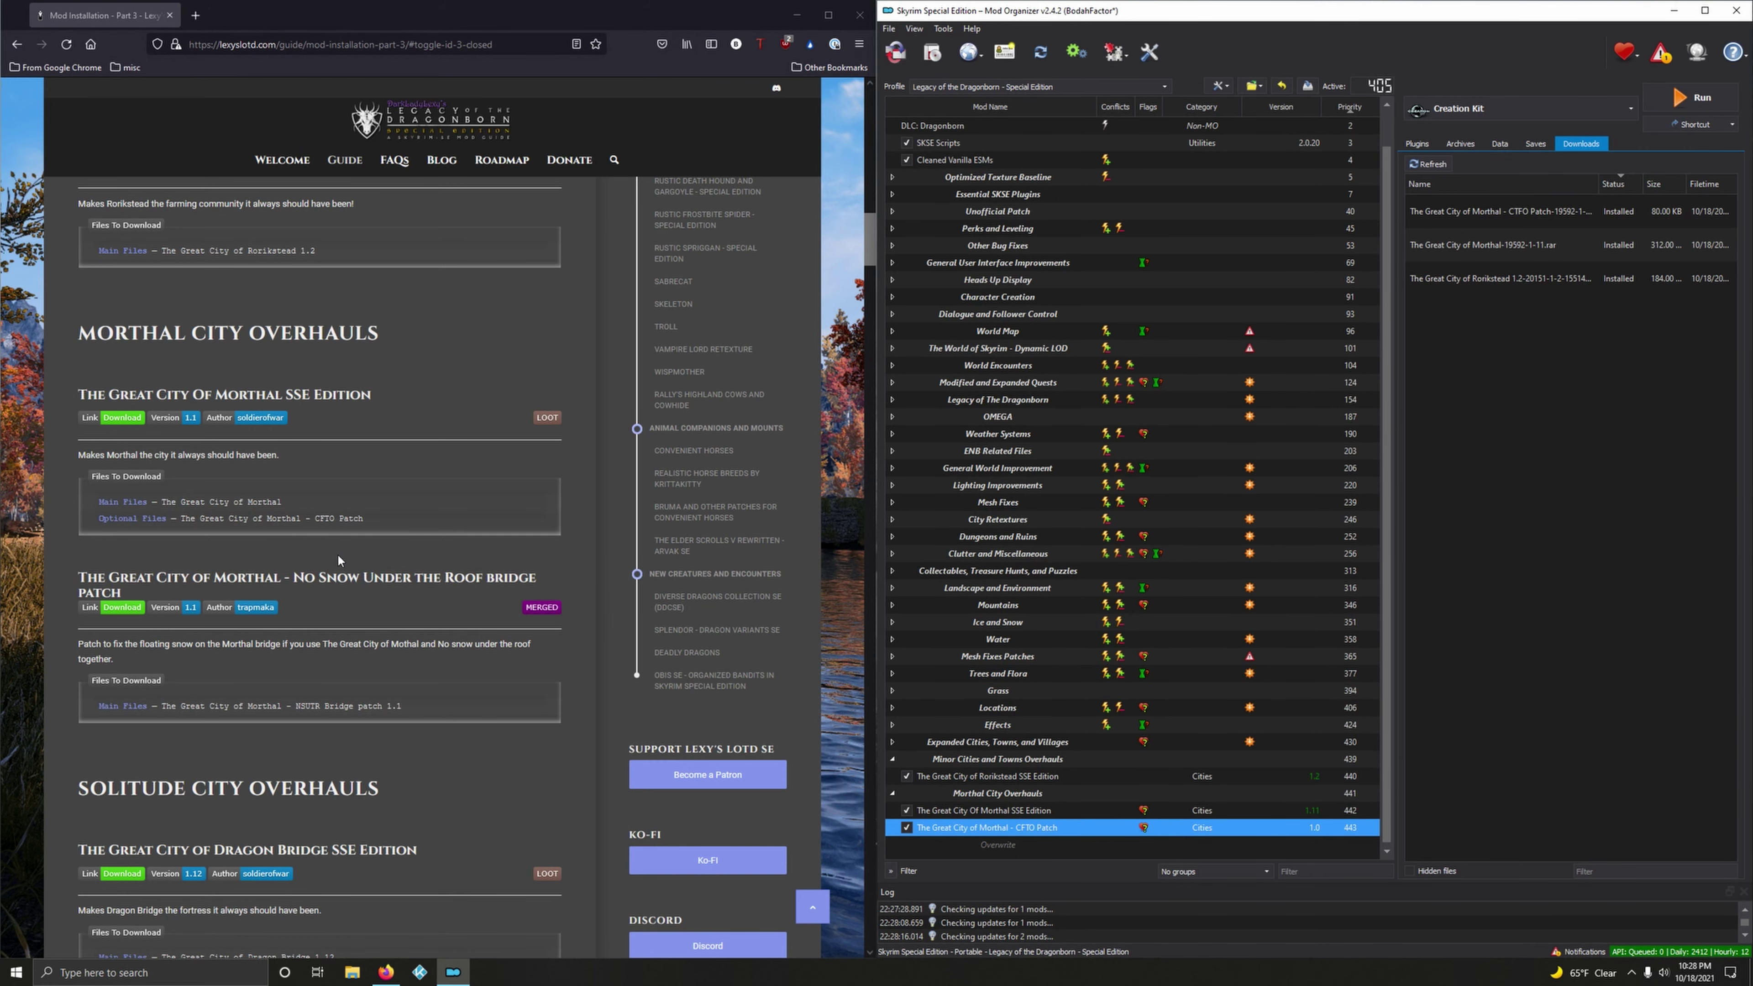
- Send the Morthal NSUTR Bridge Patch 1.1 to Mod Organizer, then close its Nexus page
{"action": "scroll", "coordinate": [339, 559], "scroll_direction": "down", "scroll_amount": 1}
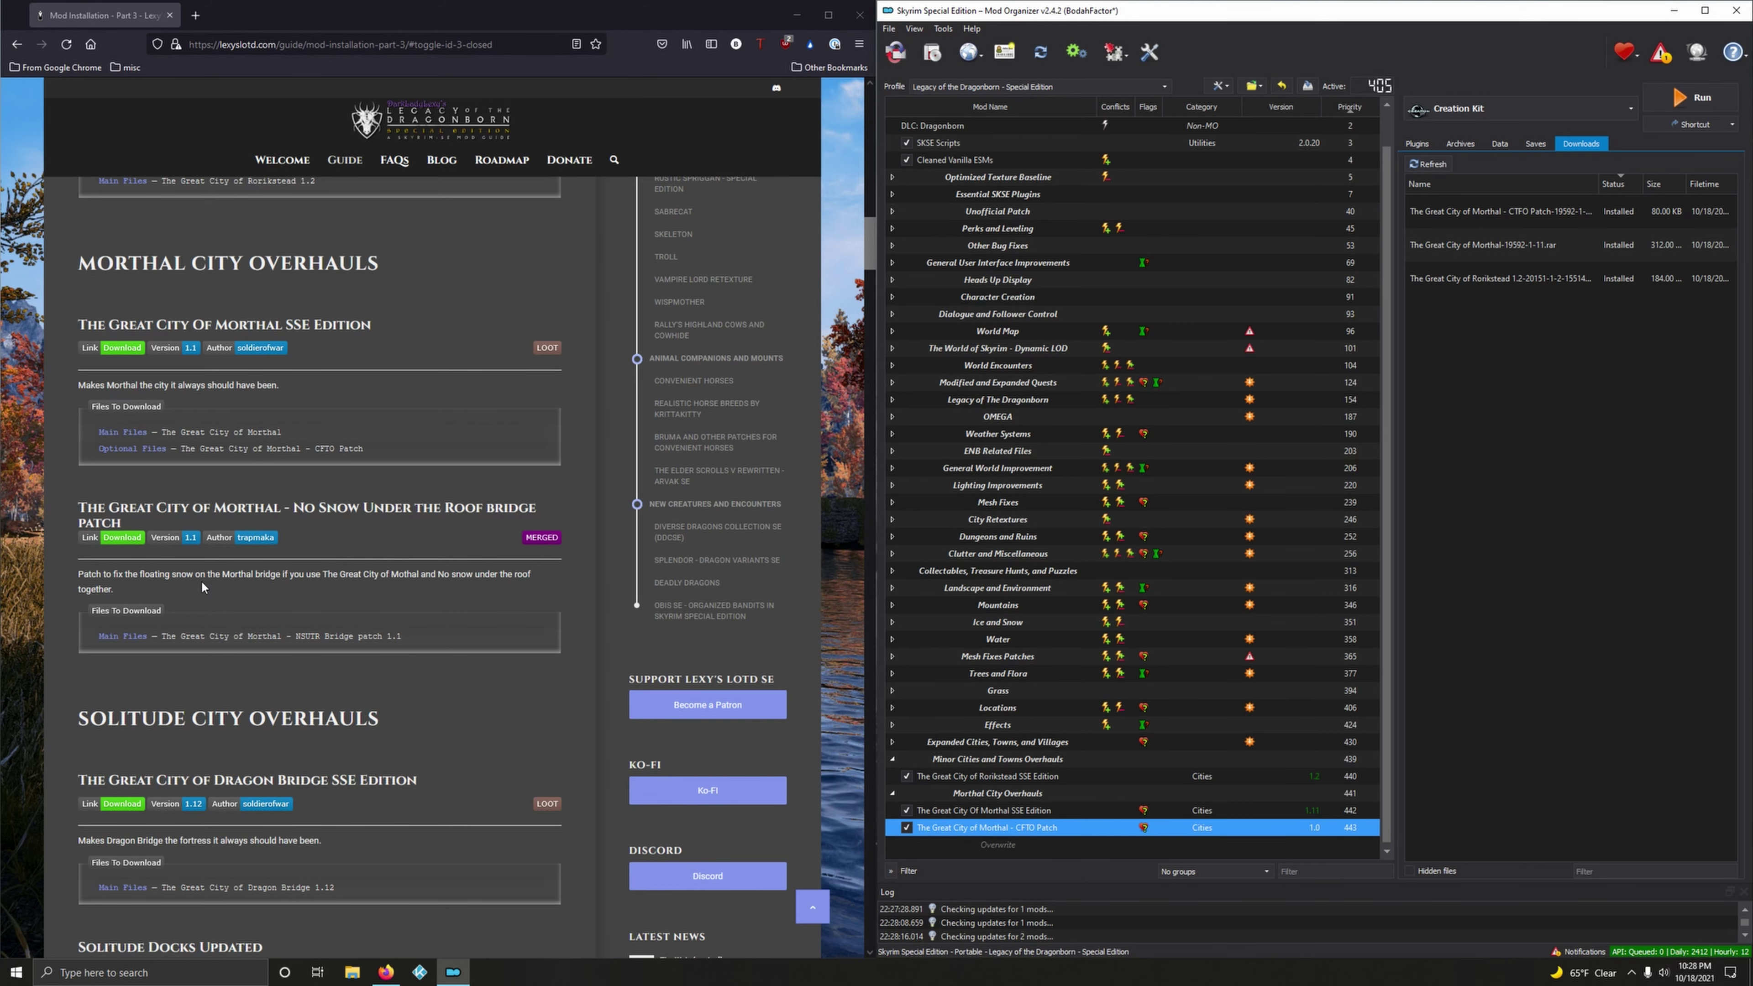
{"action": "scroll", "coordinate": [174, 577], "scroll_direction": "down", "scroll_amount": 1}
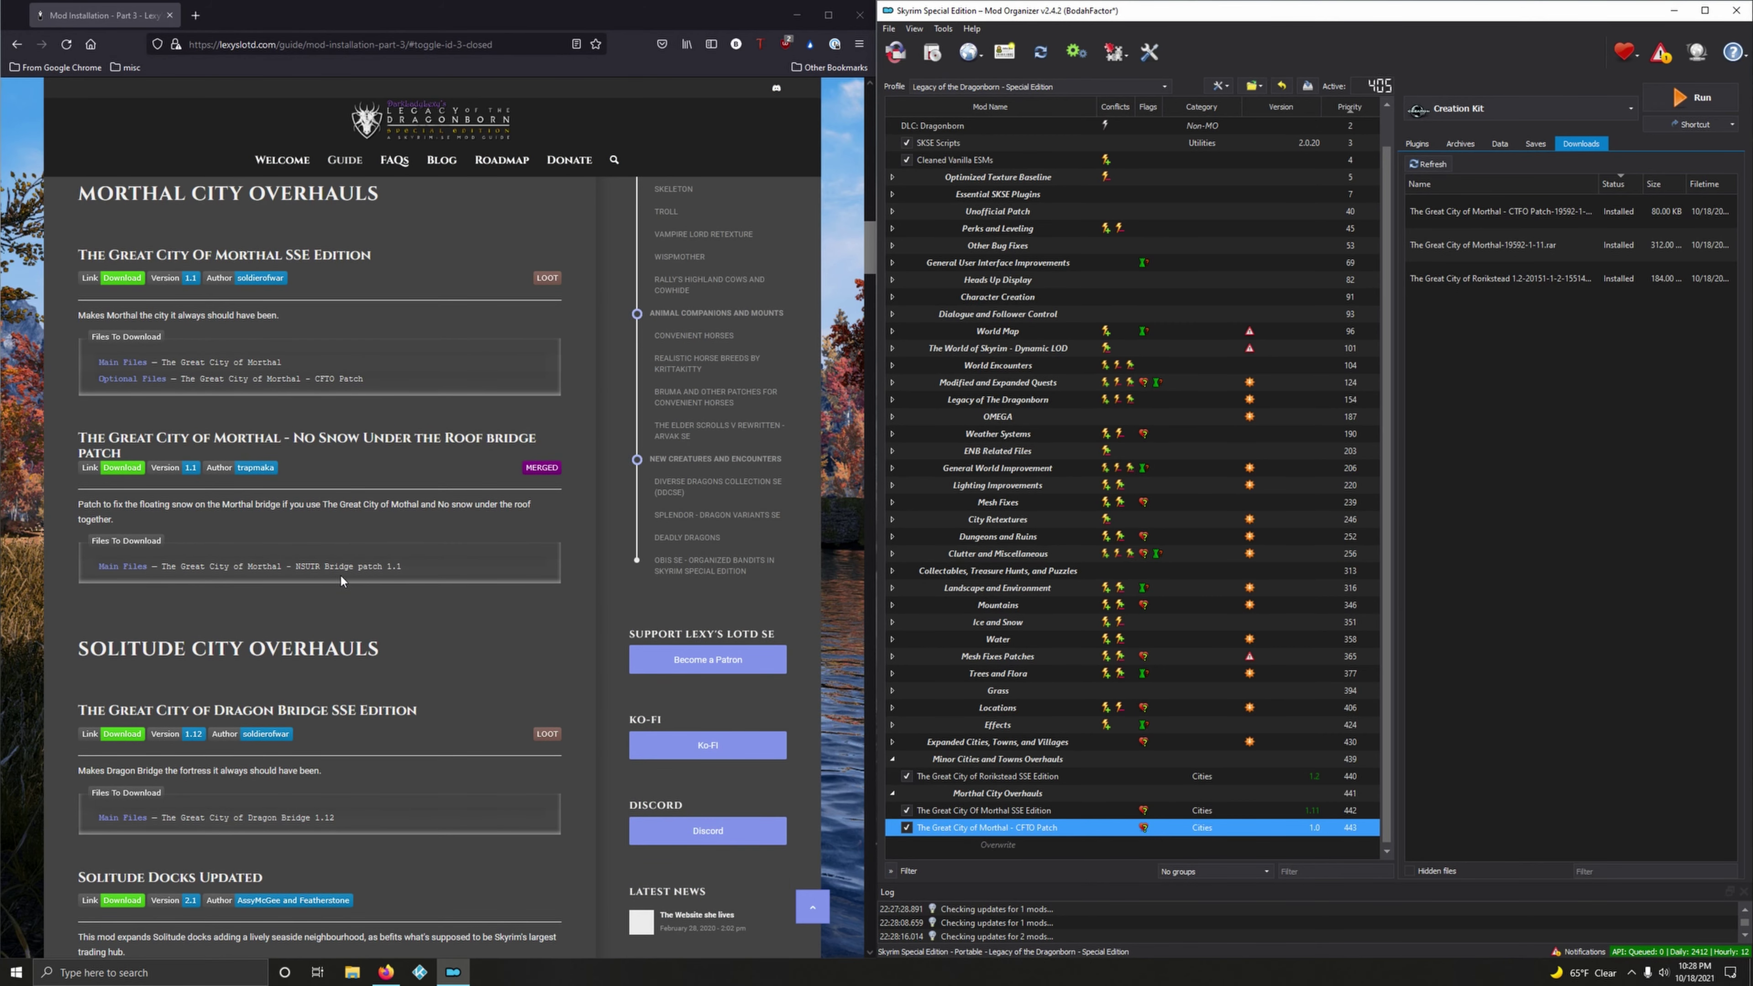
{"action": "left_click", "coordinate": [134, 468]}
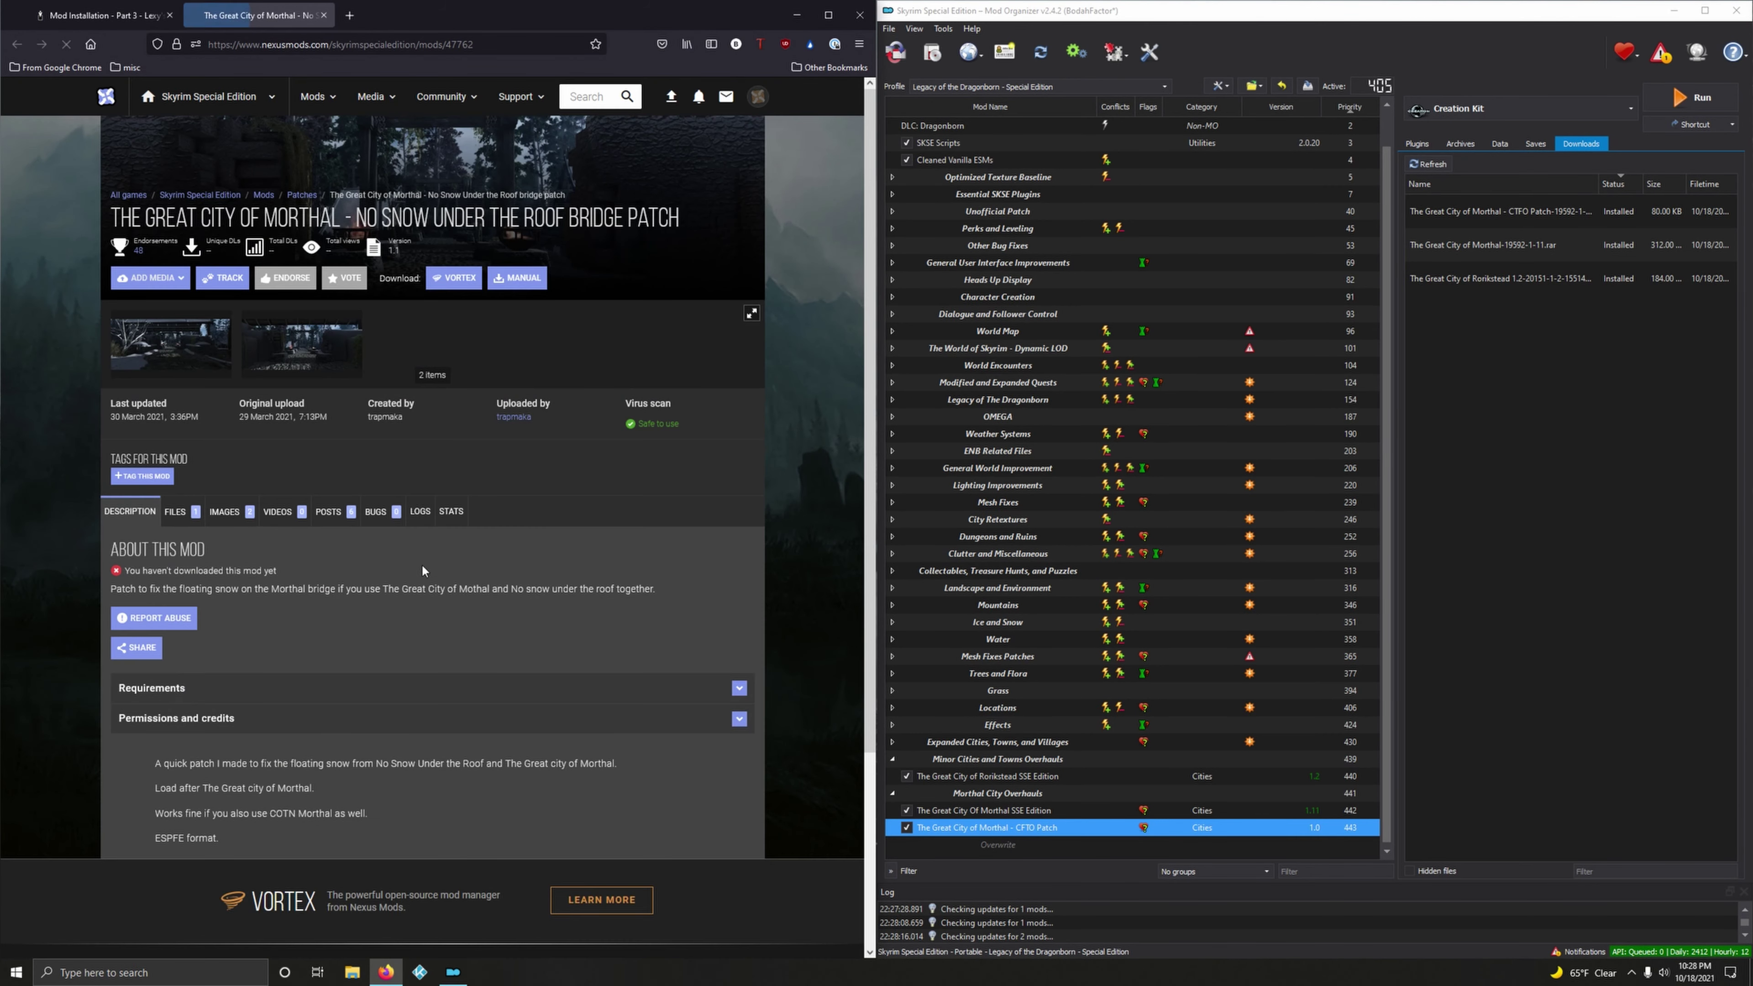
{"action": "left_click", "coordinate": [202, 519]}
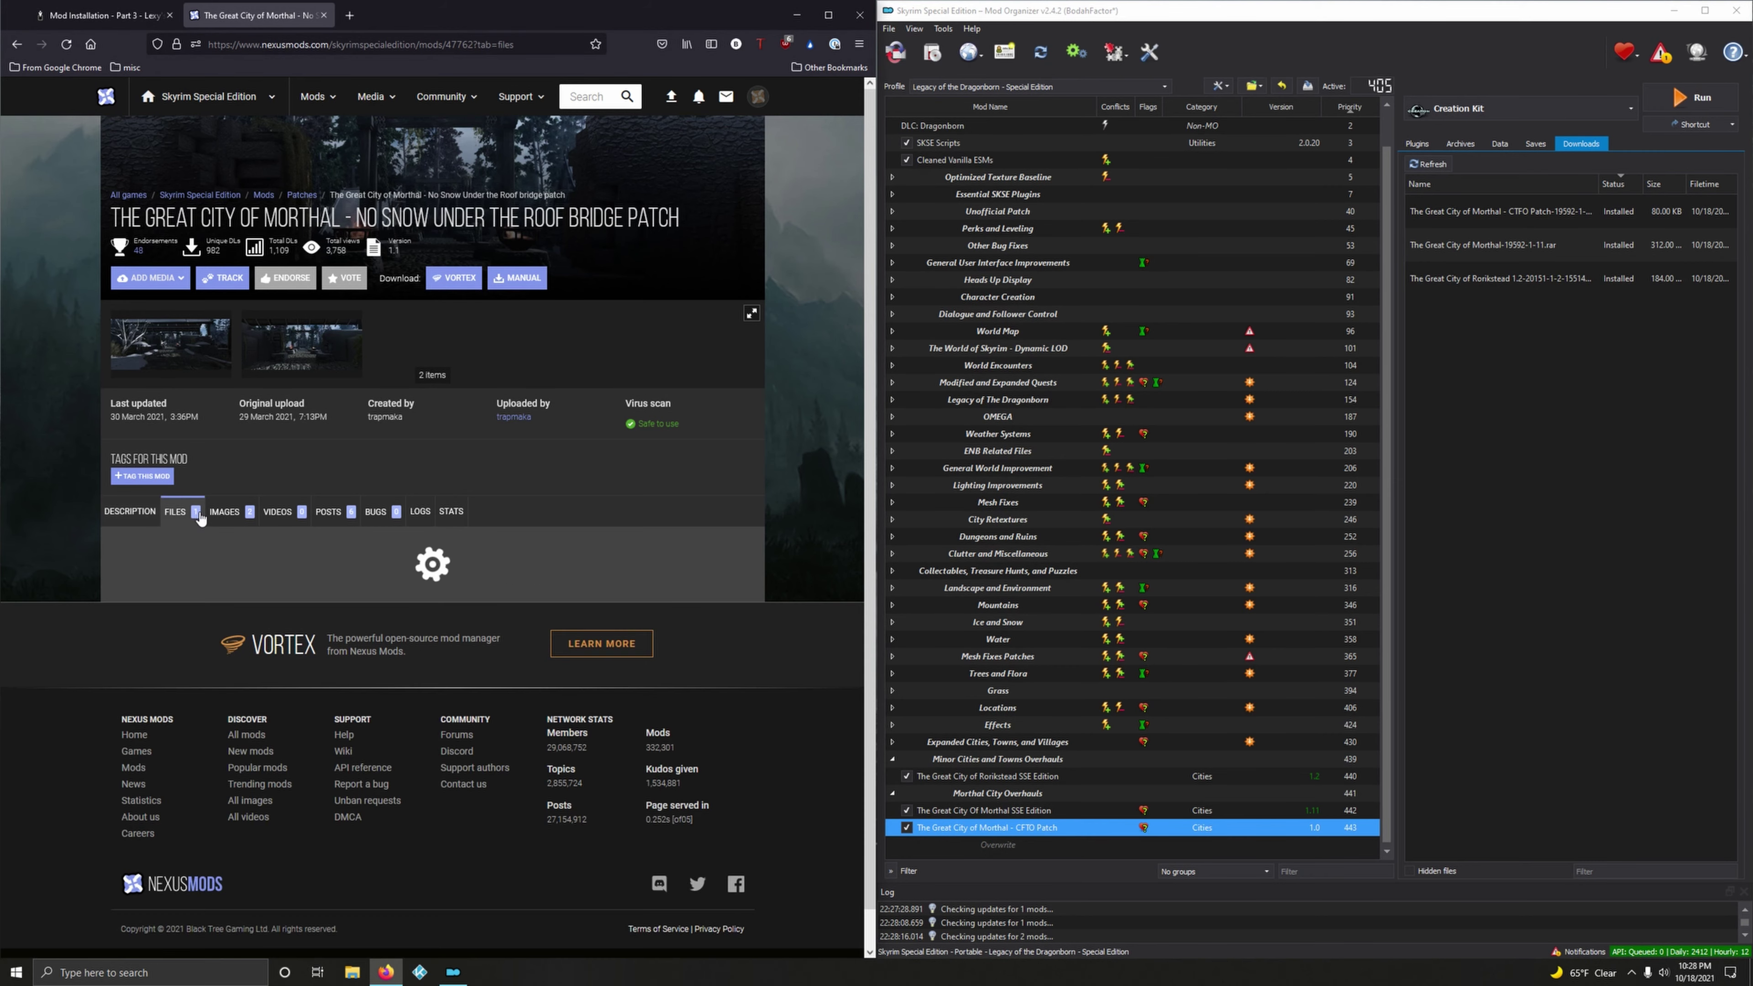
{"action": "scroll", "coordinate": [247, 582], "scroll_direction": "down", "scroll_amount": 2}
{"action": "left_click", "coordinate": [247, 582]}
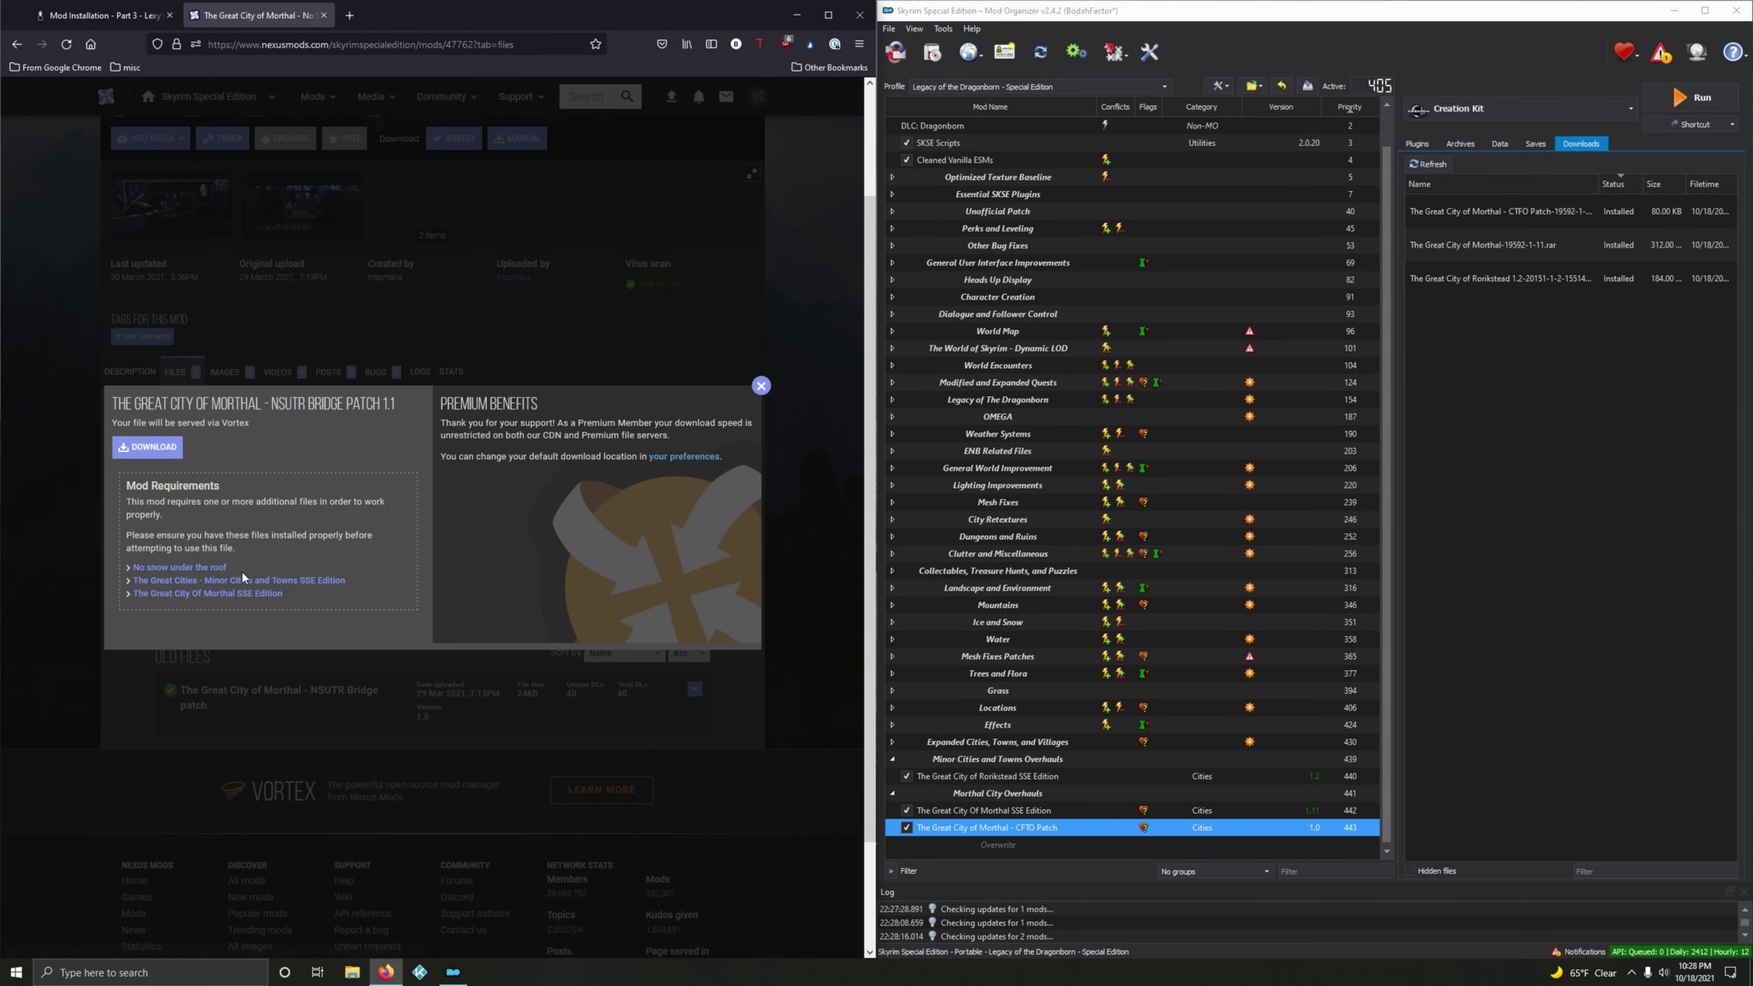
{"action": "left_click", "coordinate": [145, 448]}
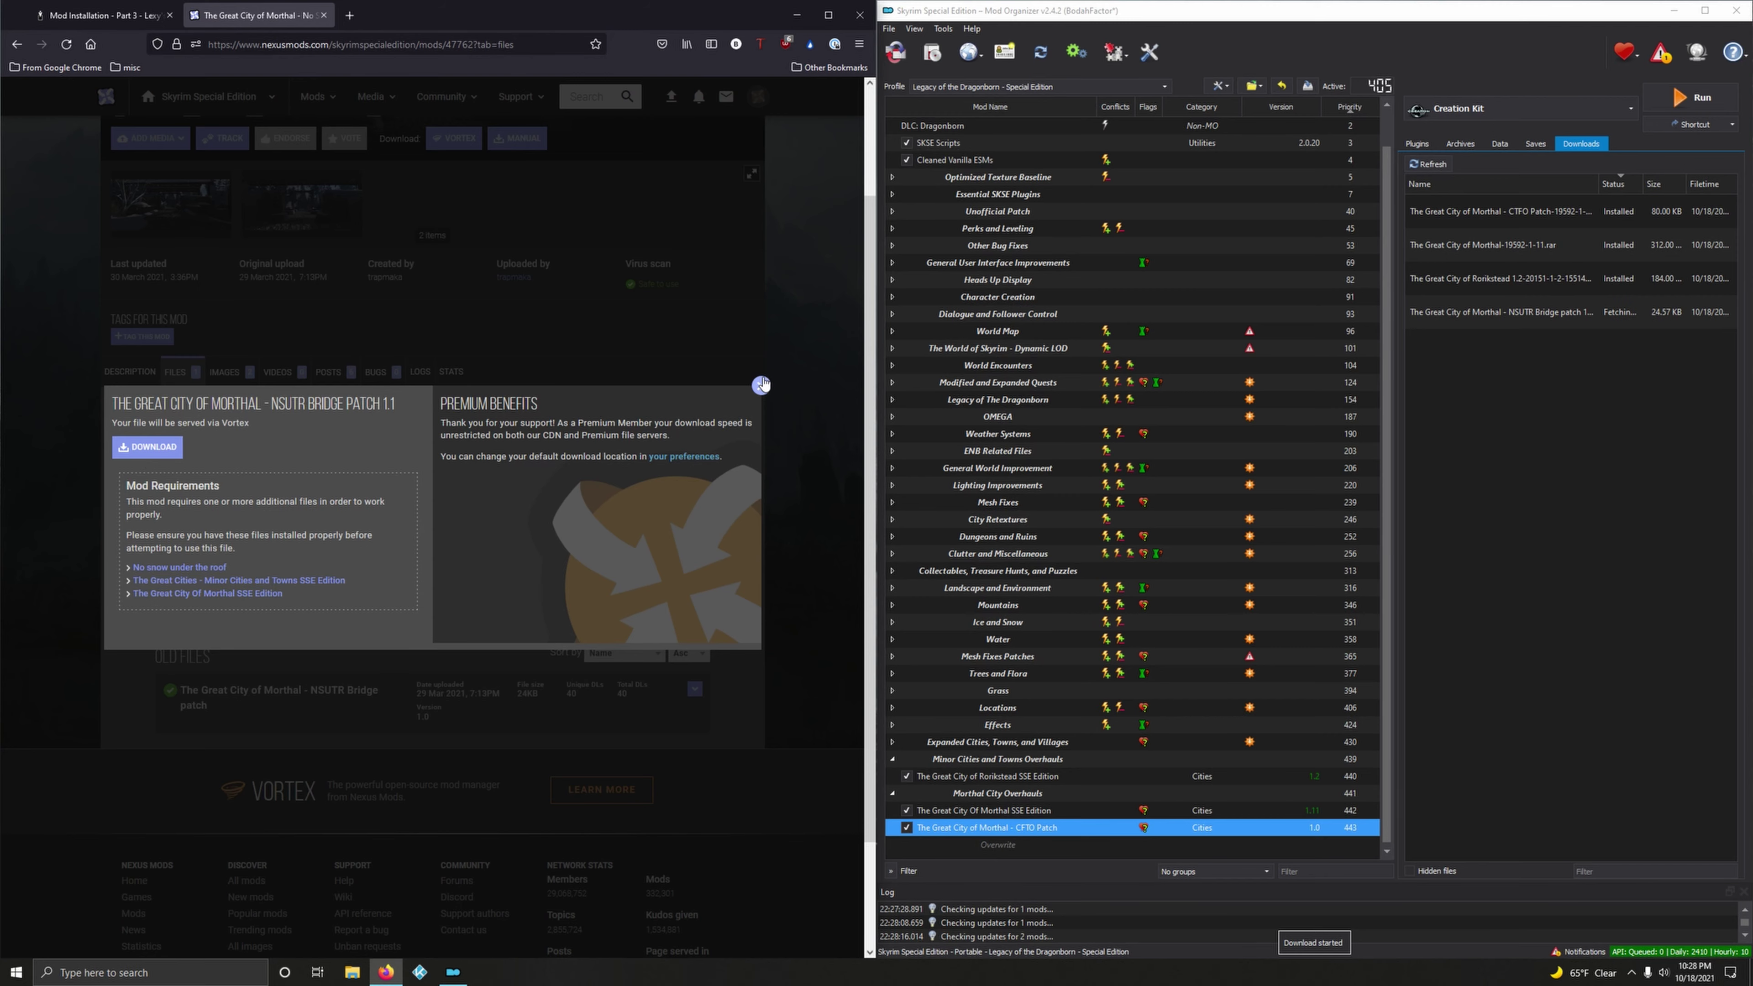
{"action": "left_click", "coordinate": [472, 106]}
{"action": "left_click", "coordinate": [323, 15]}
- Quick Install the NSUTR bridge patch and enable it at priority 444
{"action": "double_click", "coordinate": [1525, 316]}
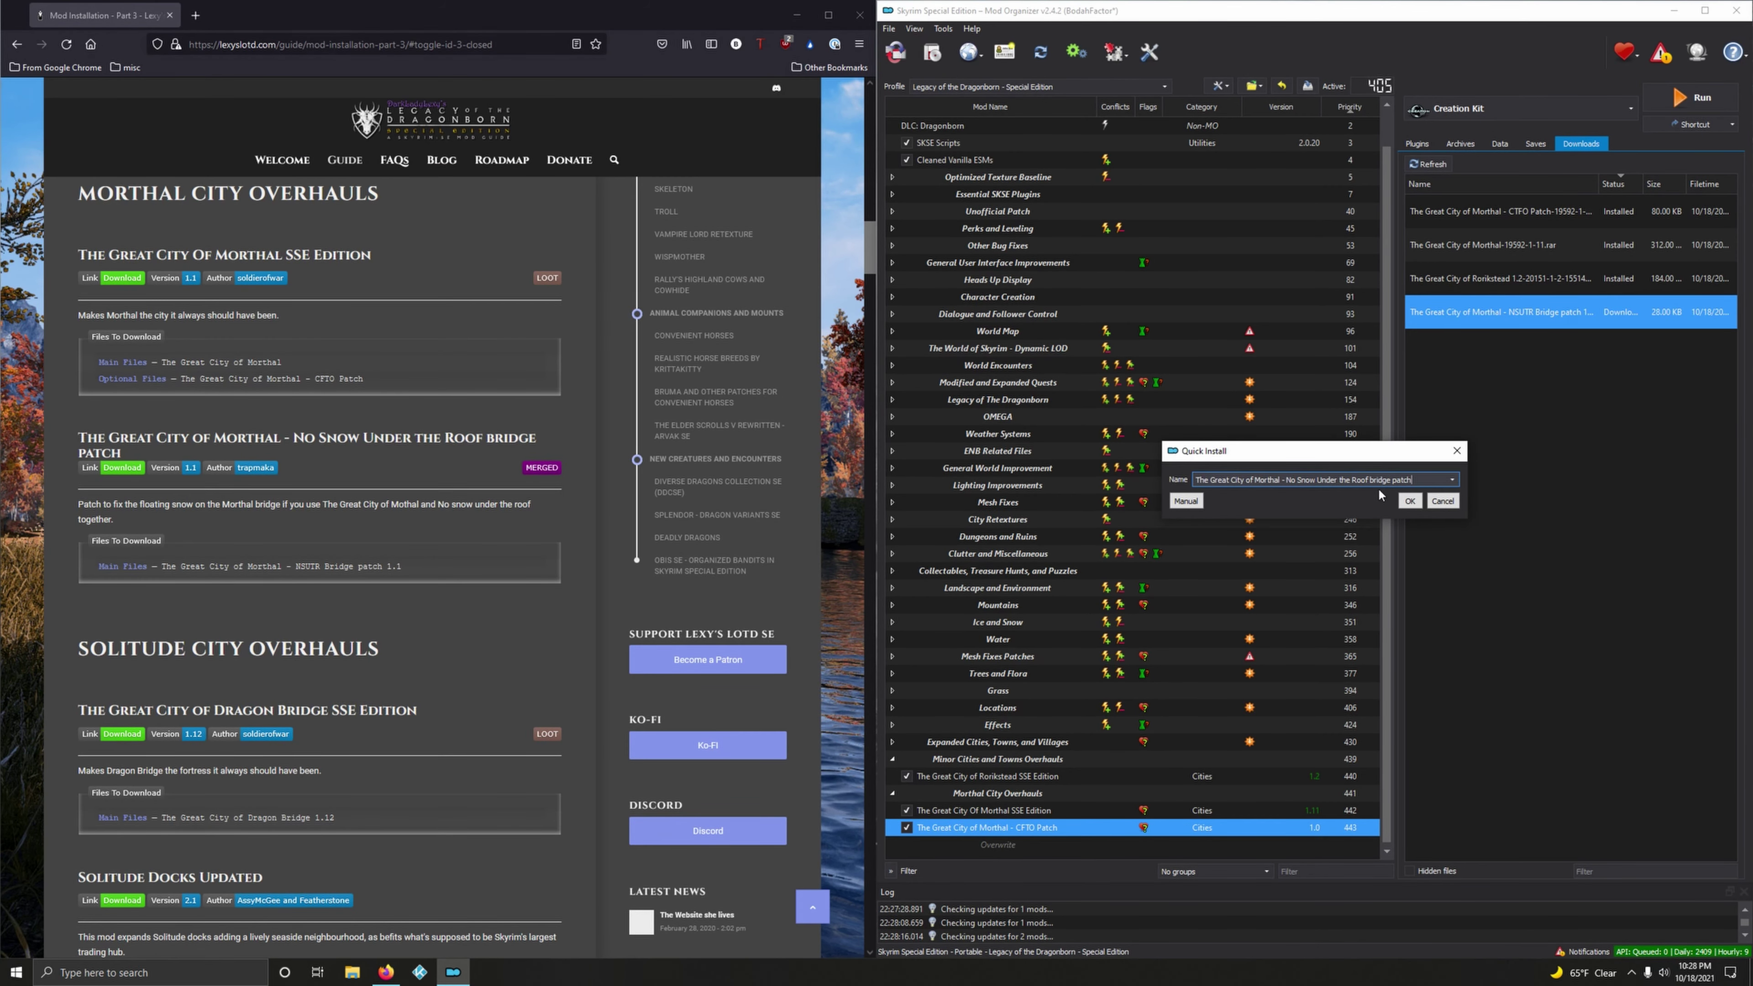
{"action": "left_click", "coordinate": [1409, 502]}
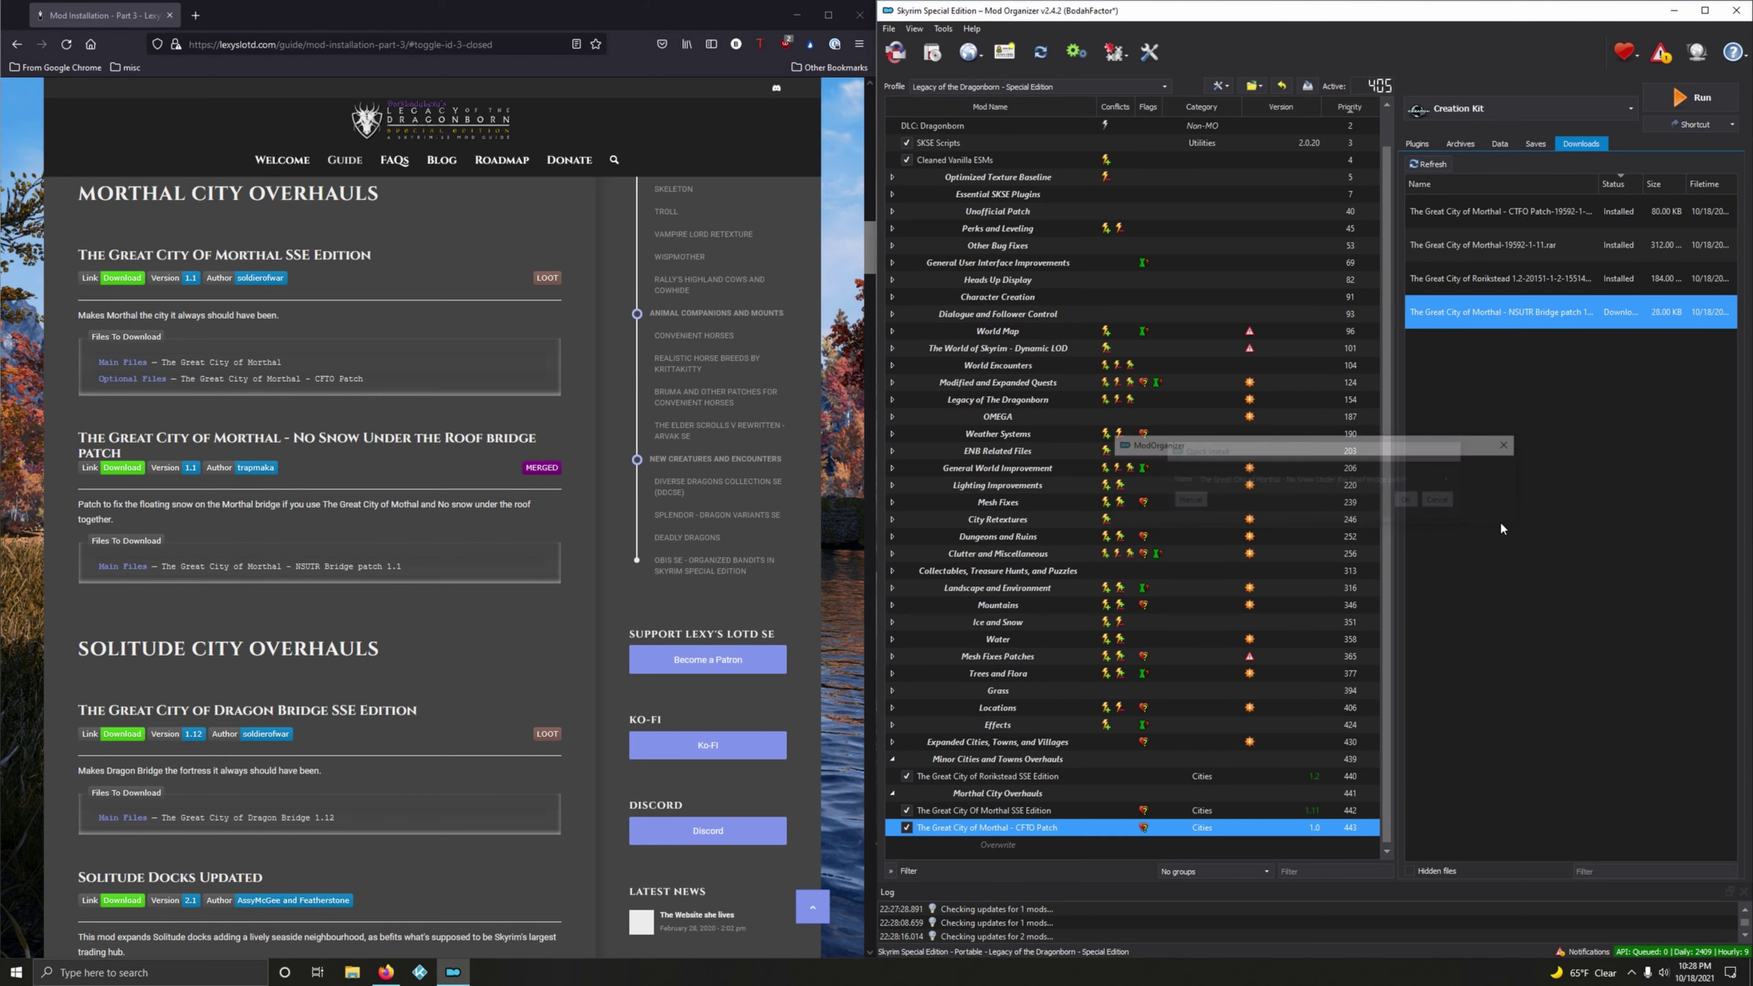
{"action": "left_click", "coordinate": [907, 845]}
{"action": "scroll", "coordinate": [1001, 780], "scroll_direction": "down", "scroll_amount": 1}
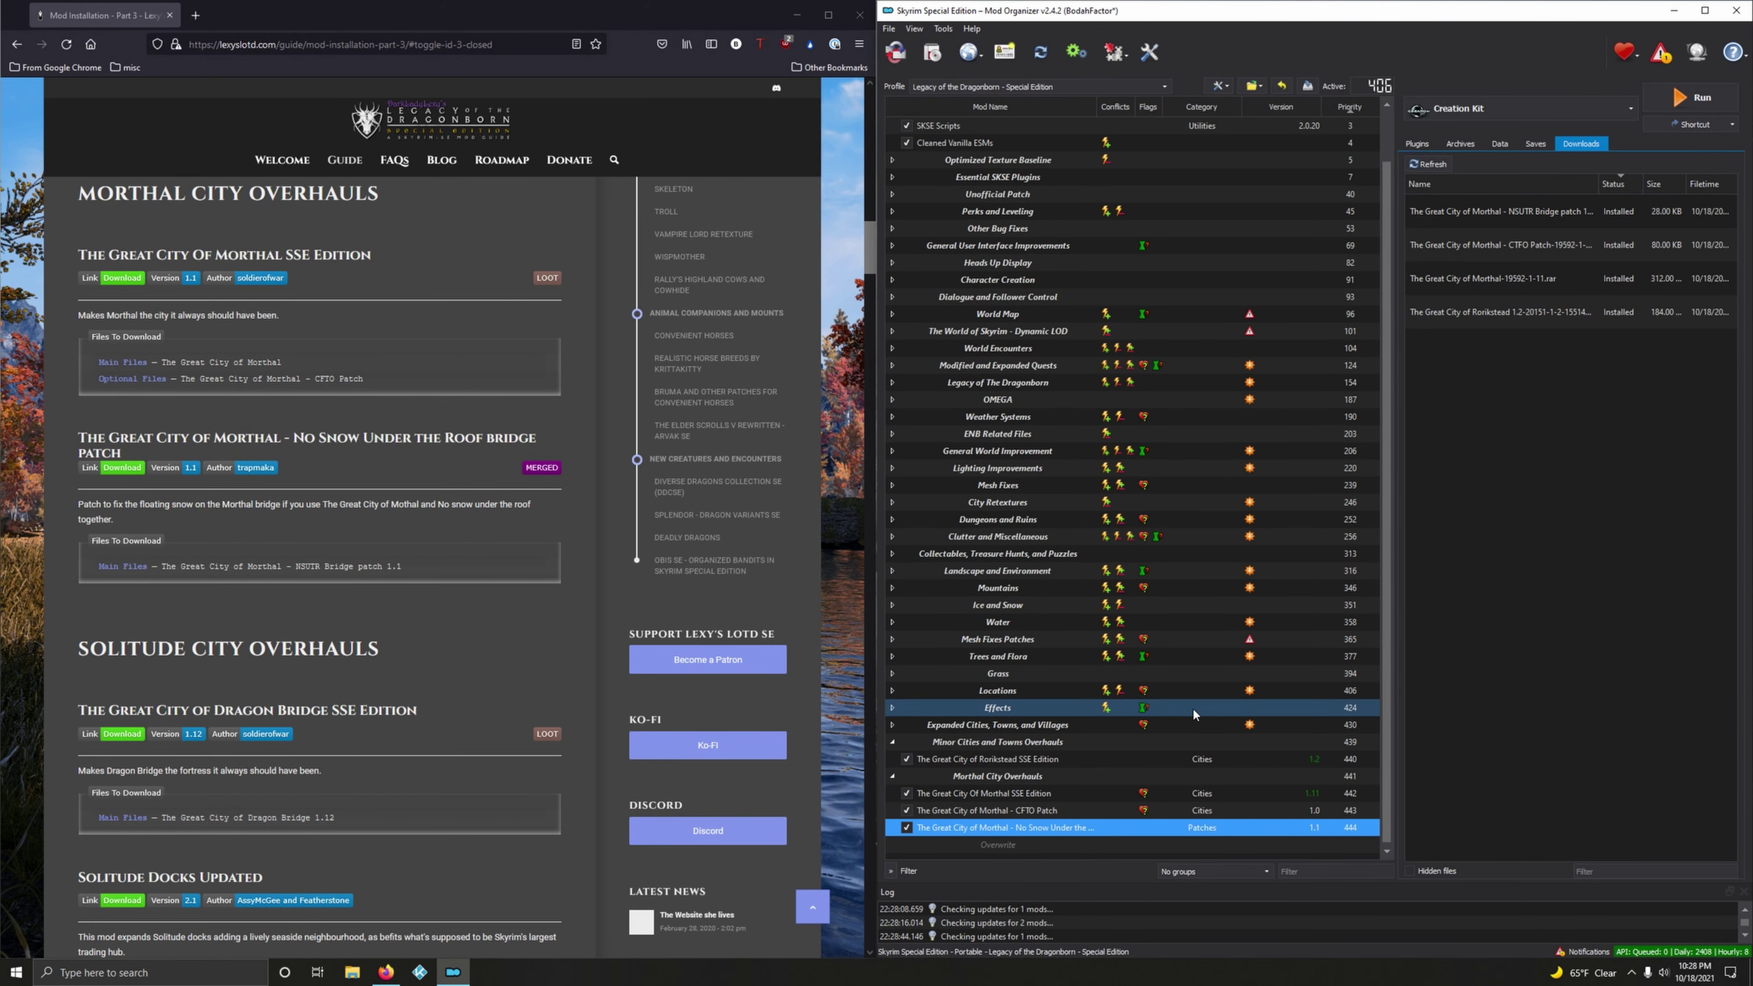
- Copy the 'Solitude City Overhauls' heading and create a separator with that name at priority 445
{"action": "scroll", "coordinate": [467, 597], "scroll_direction": "down", "scroll_amount": 5}
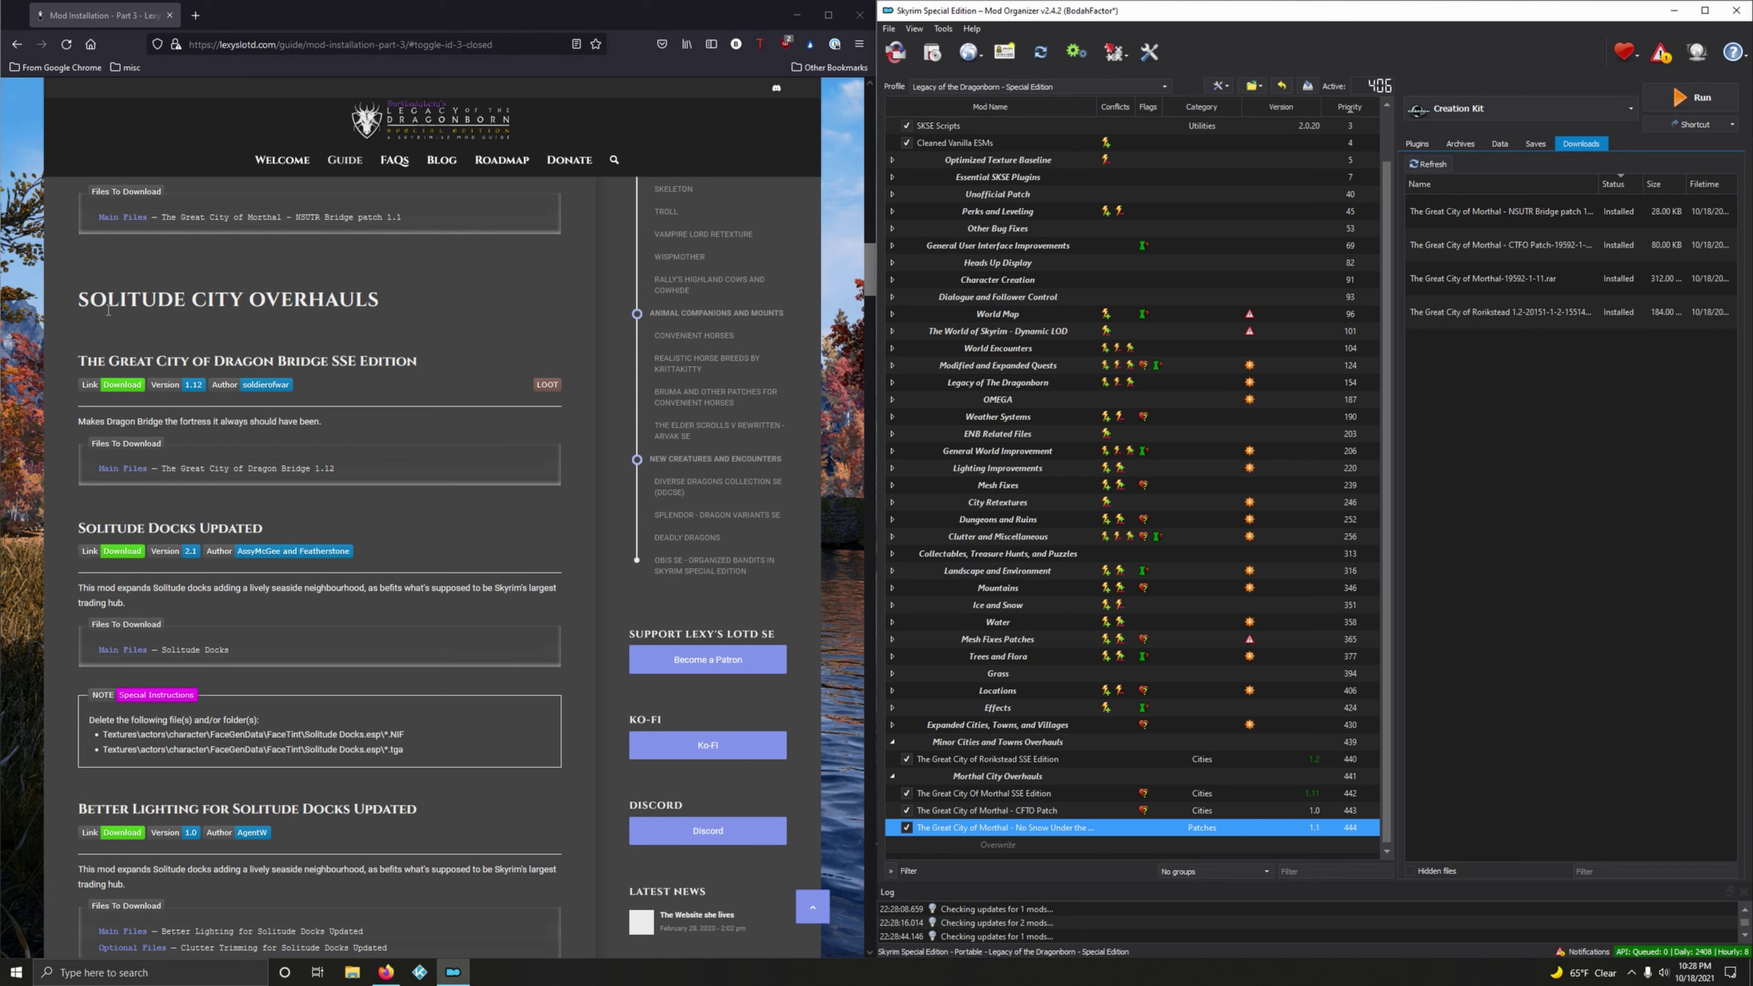
{"action": "left_click_drag", "start_coordinate": [87, 302], "coordinate": [410, 312]}
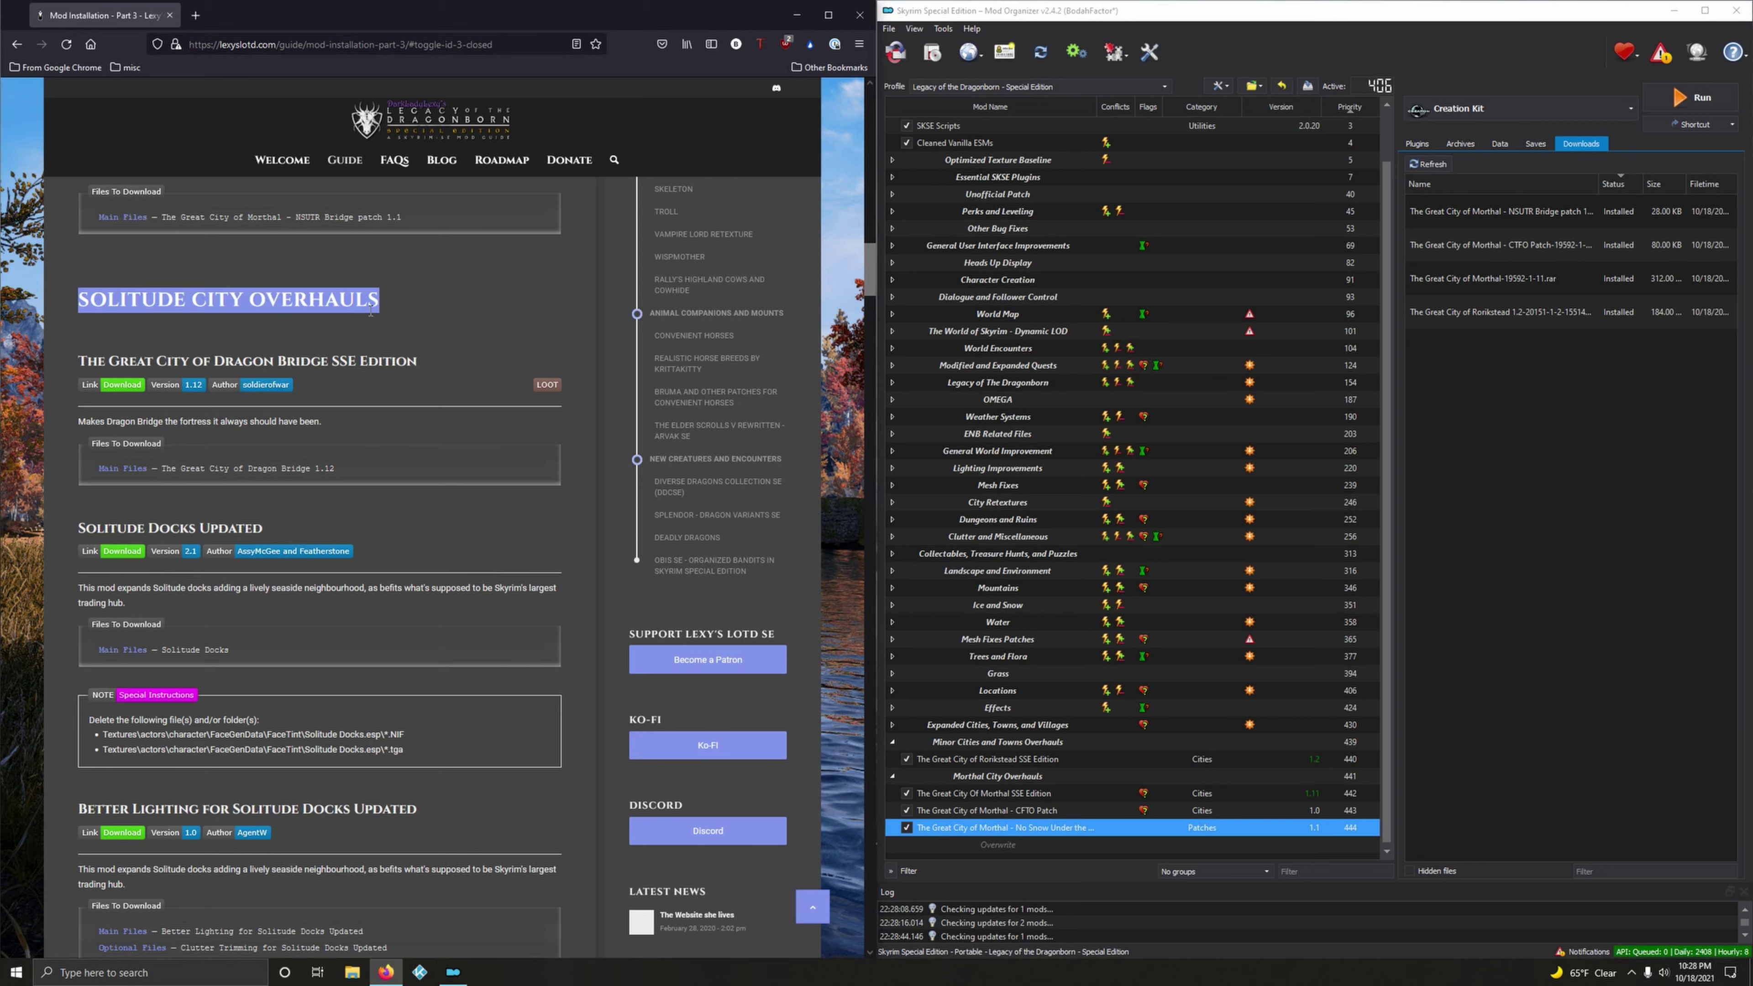
{"action": "right_click", "coordinate": [371, 310]}
{"action": "left_click", "coordinate": [400, 317]}
{"action": "left_click", "coordinate": [552, 306]}
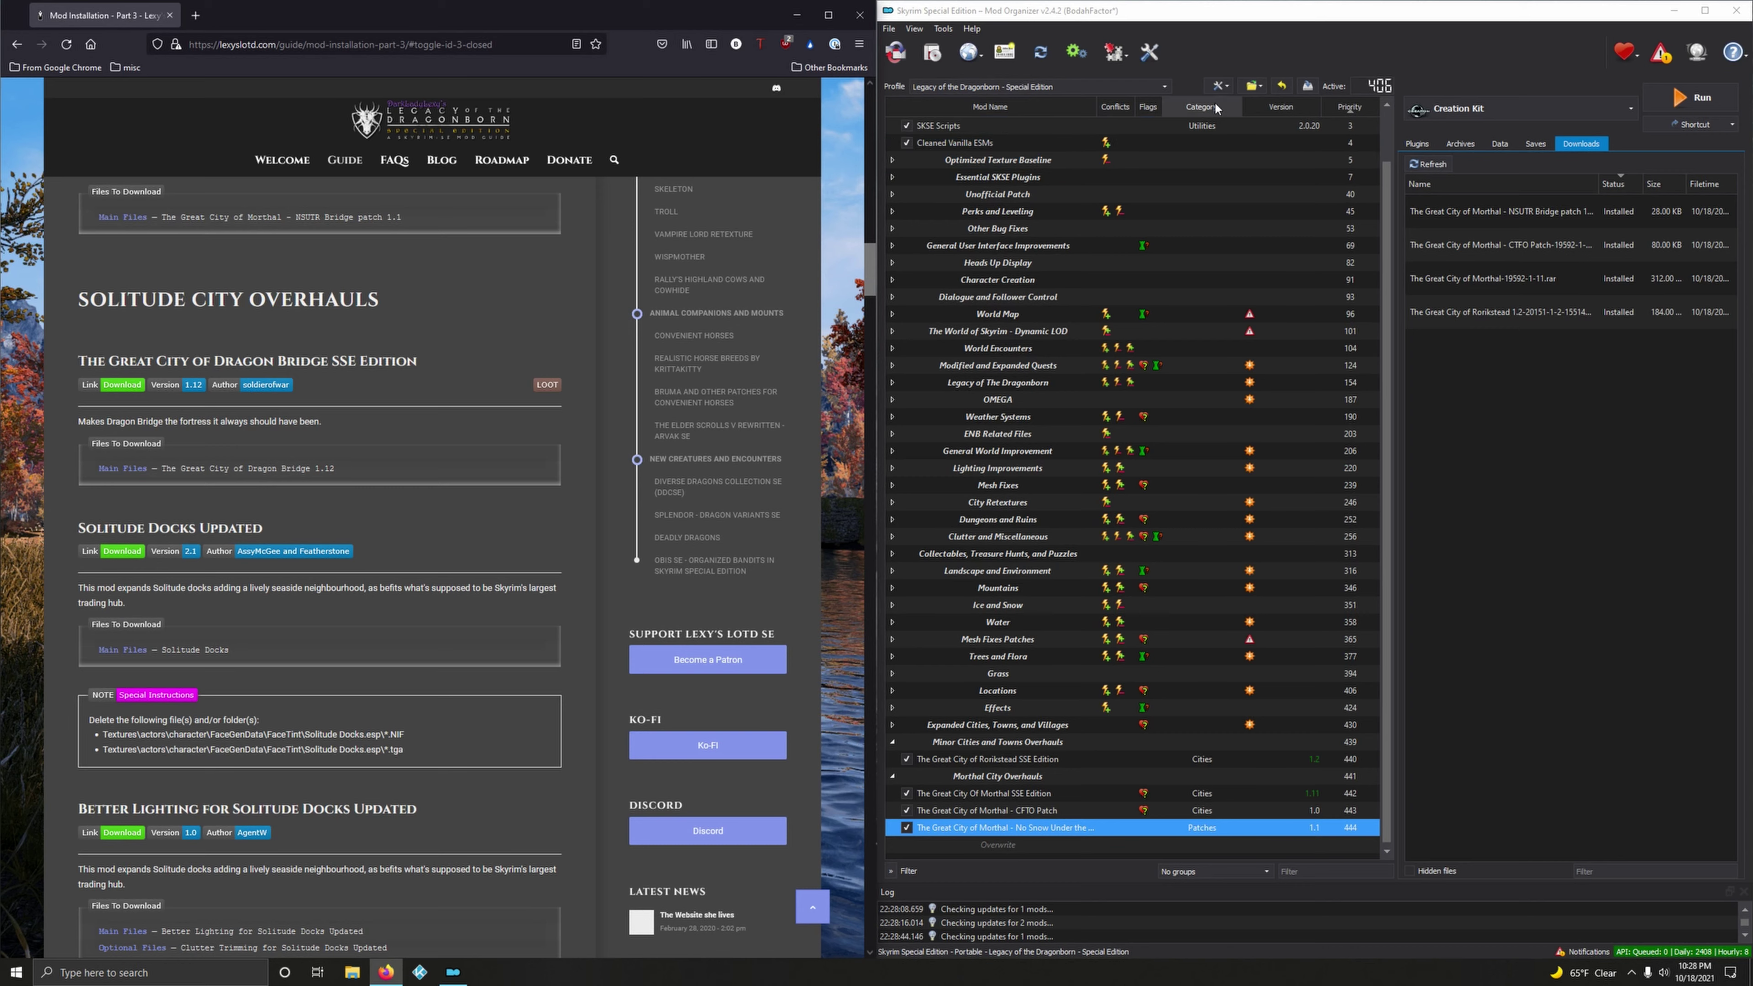
{"action": "left_click", "coordinate": [1218, 86]}
{"action": "left_click", "coordinate": [1242, 137]}
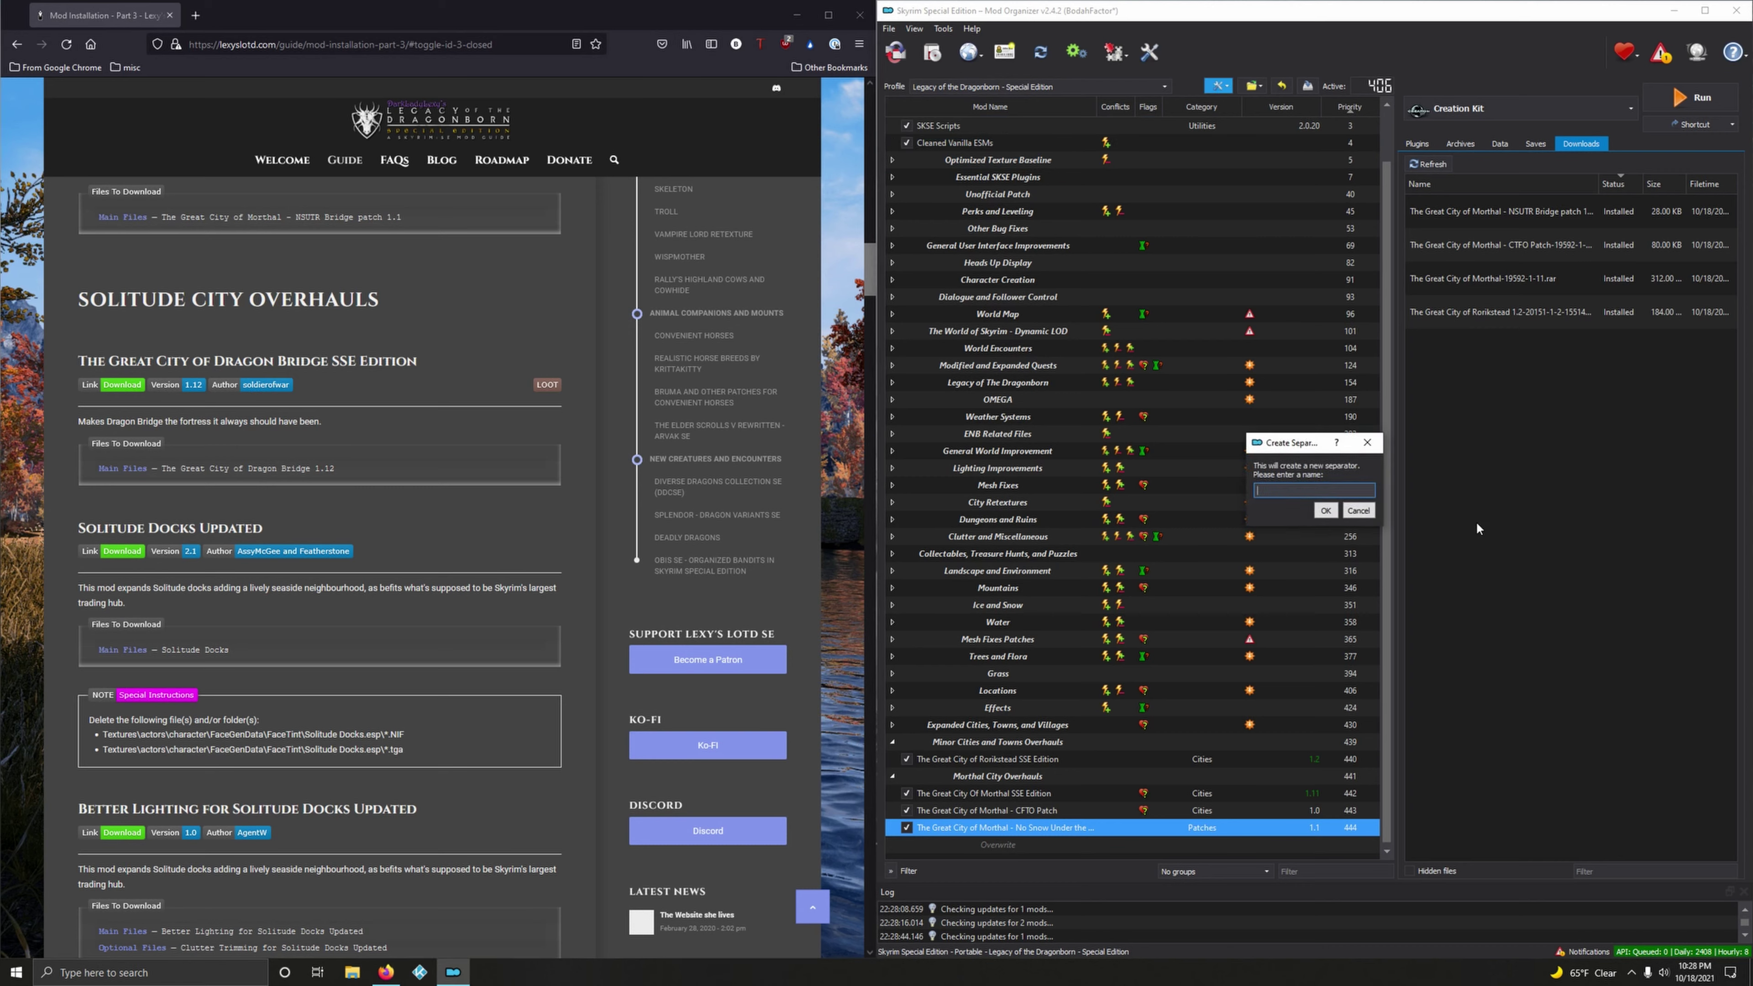
{"action": "key", "text": "ctrl+v"}
{"action": "left_click", "coordinate": [1324, 510]}
{"action": "scroll", "coordinate": [1311, 614], "scroll_direction": "down", "scroll_amount": 1}
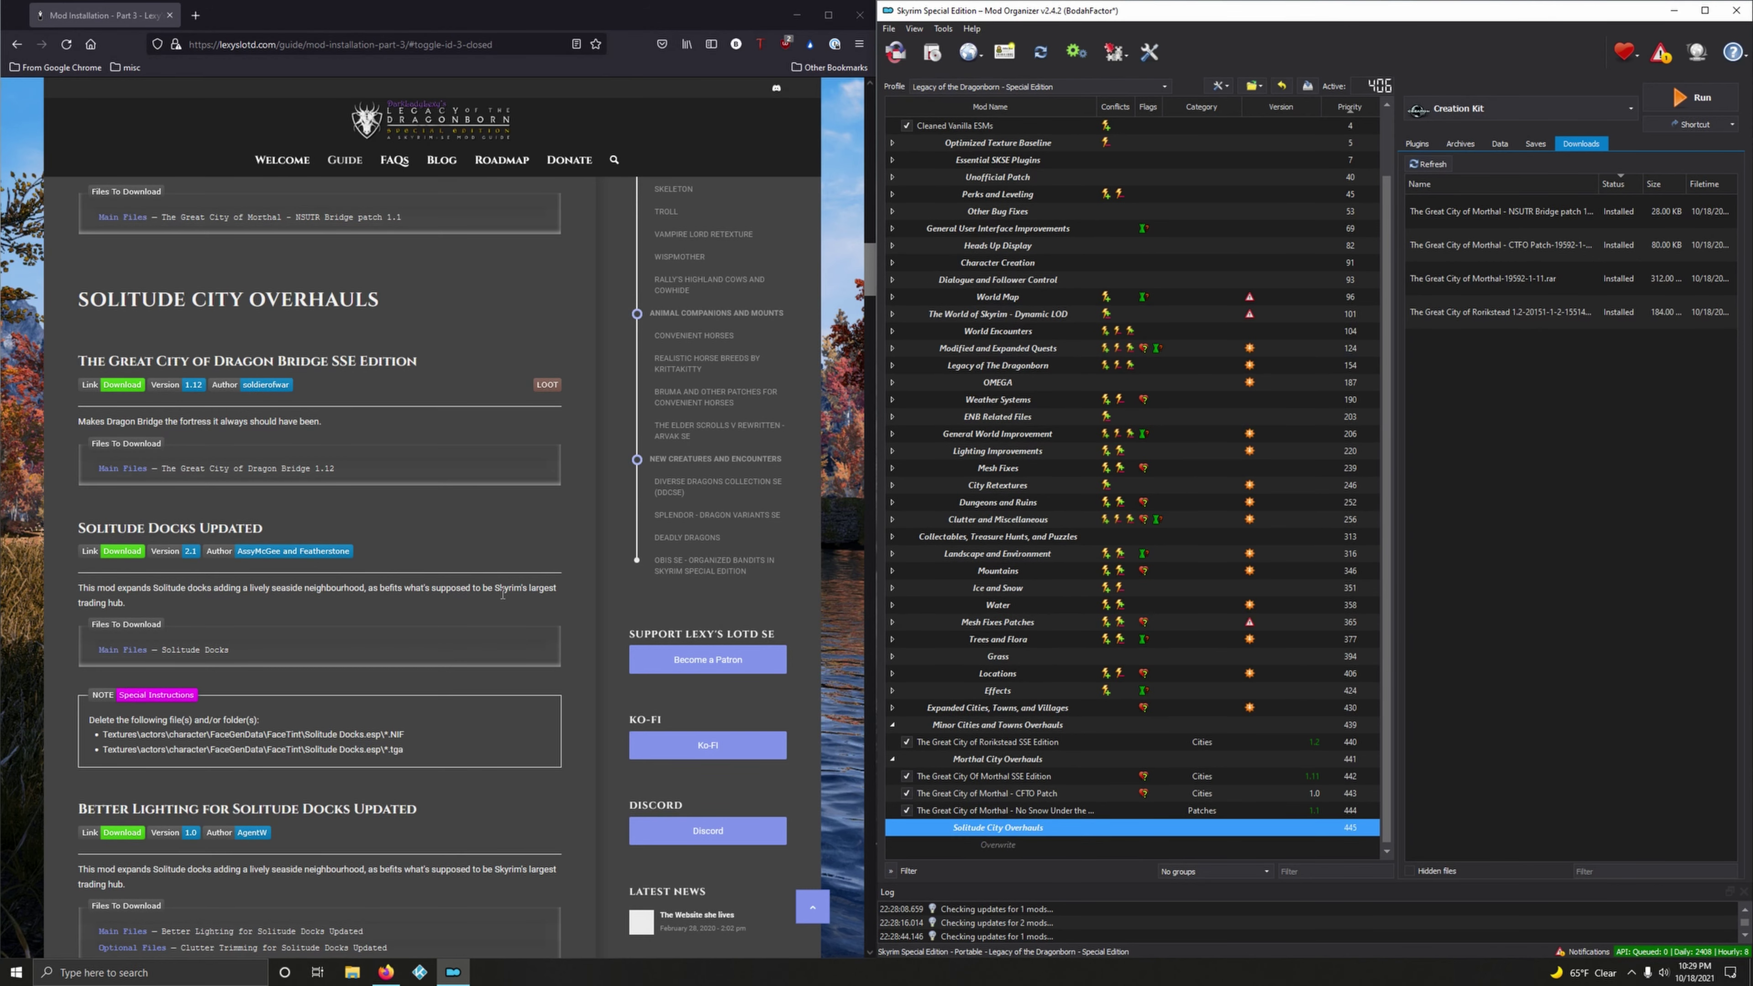
{"action": "scroll", "coordinate": [471, 590], "scroll_direction": "down", "scroll_amount": 1}
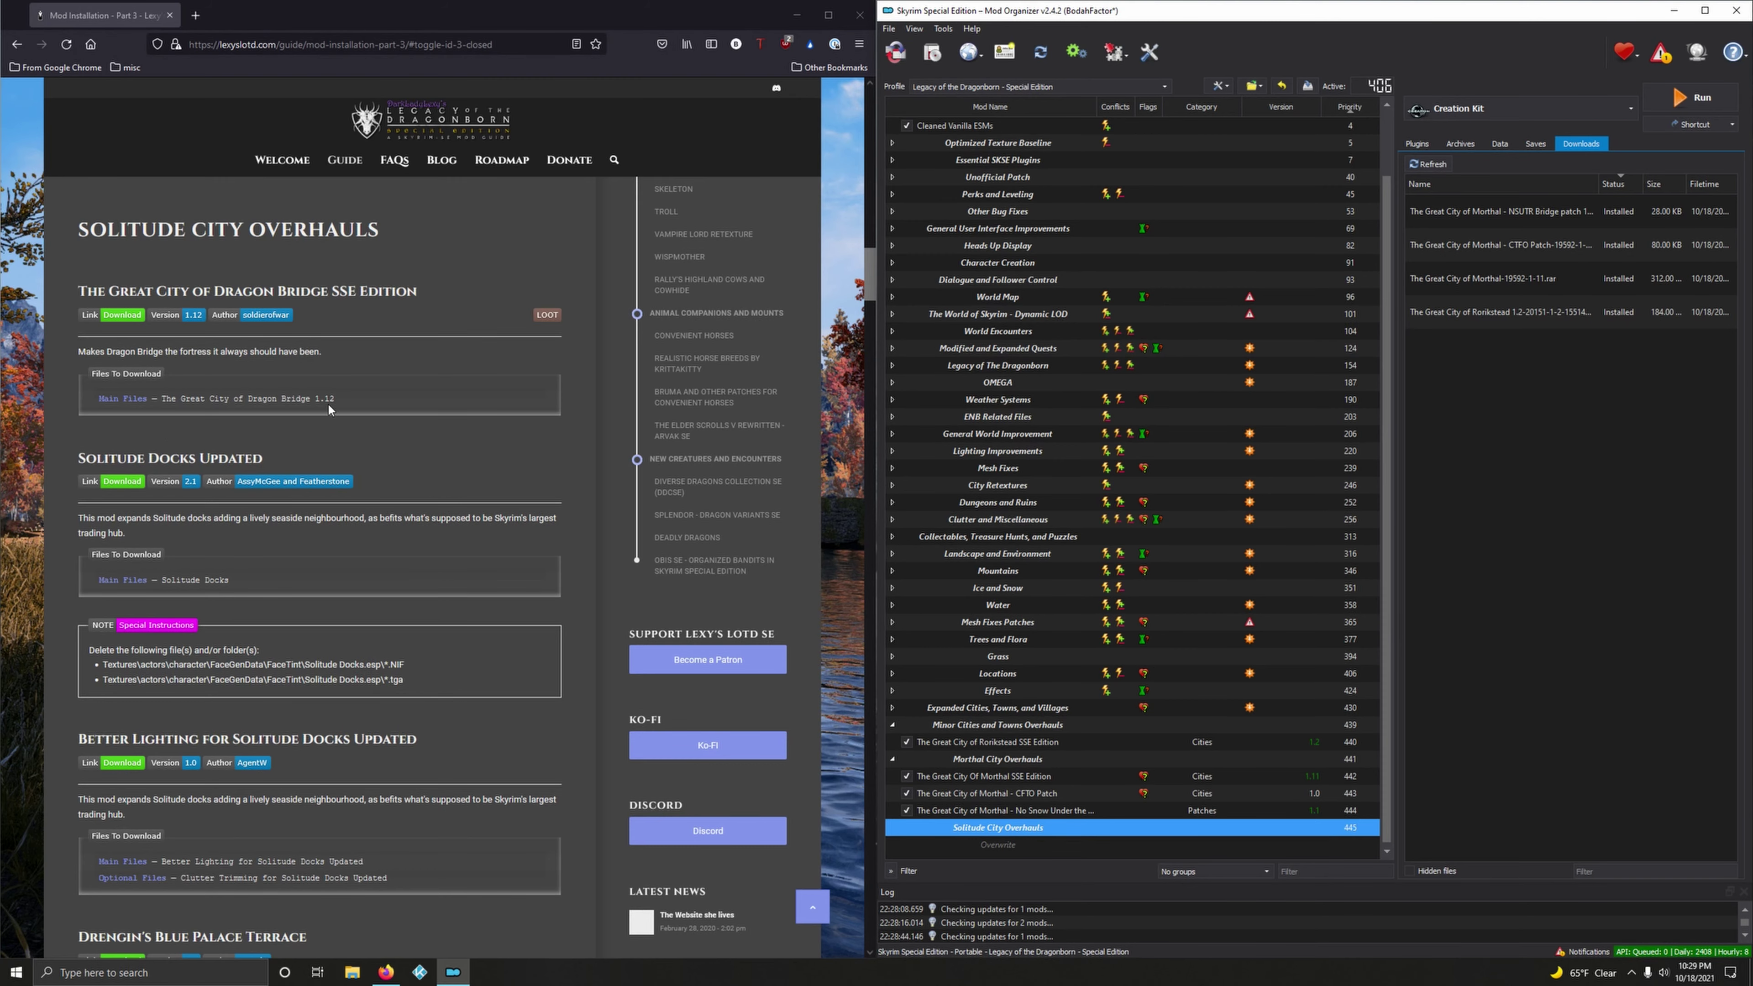
- Send the Dragon Bridge 1.12 main file to Mod Organizer, then close its Nexus page
{"action": "left_click", "coordinate": [121, 318]}
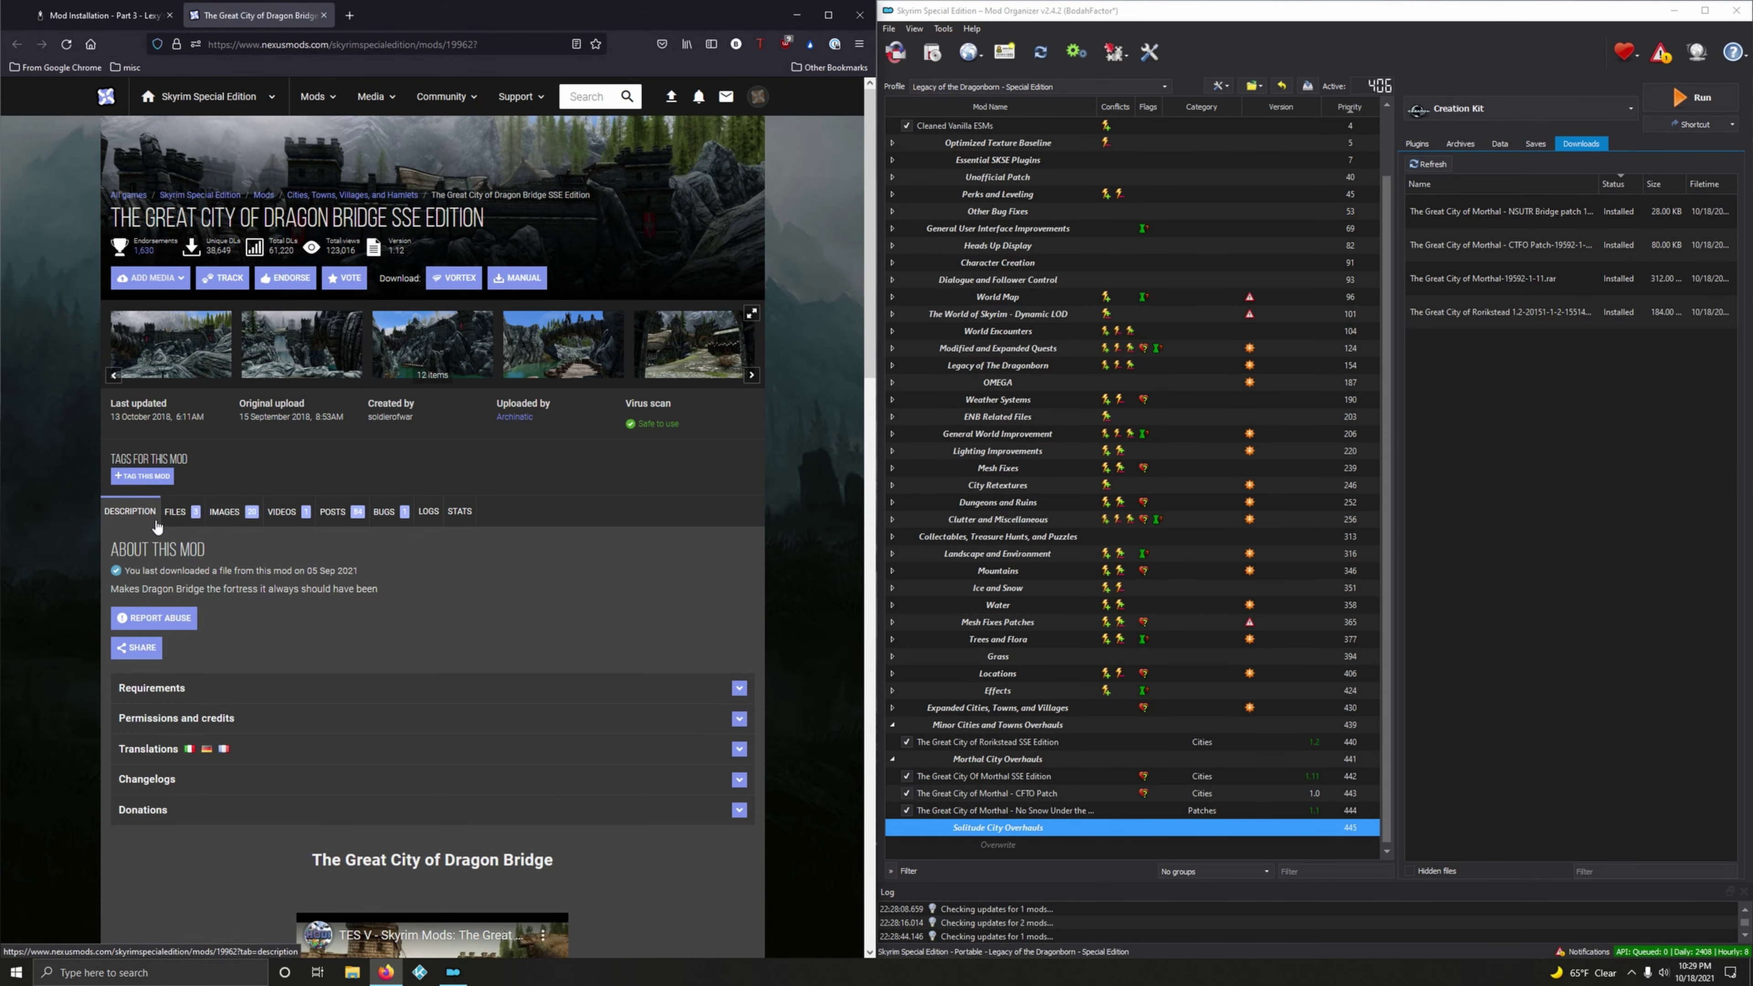
{"action": "left_click", "coordinate": [204, 511]}
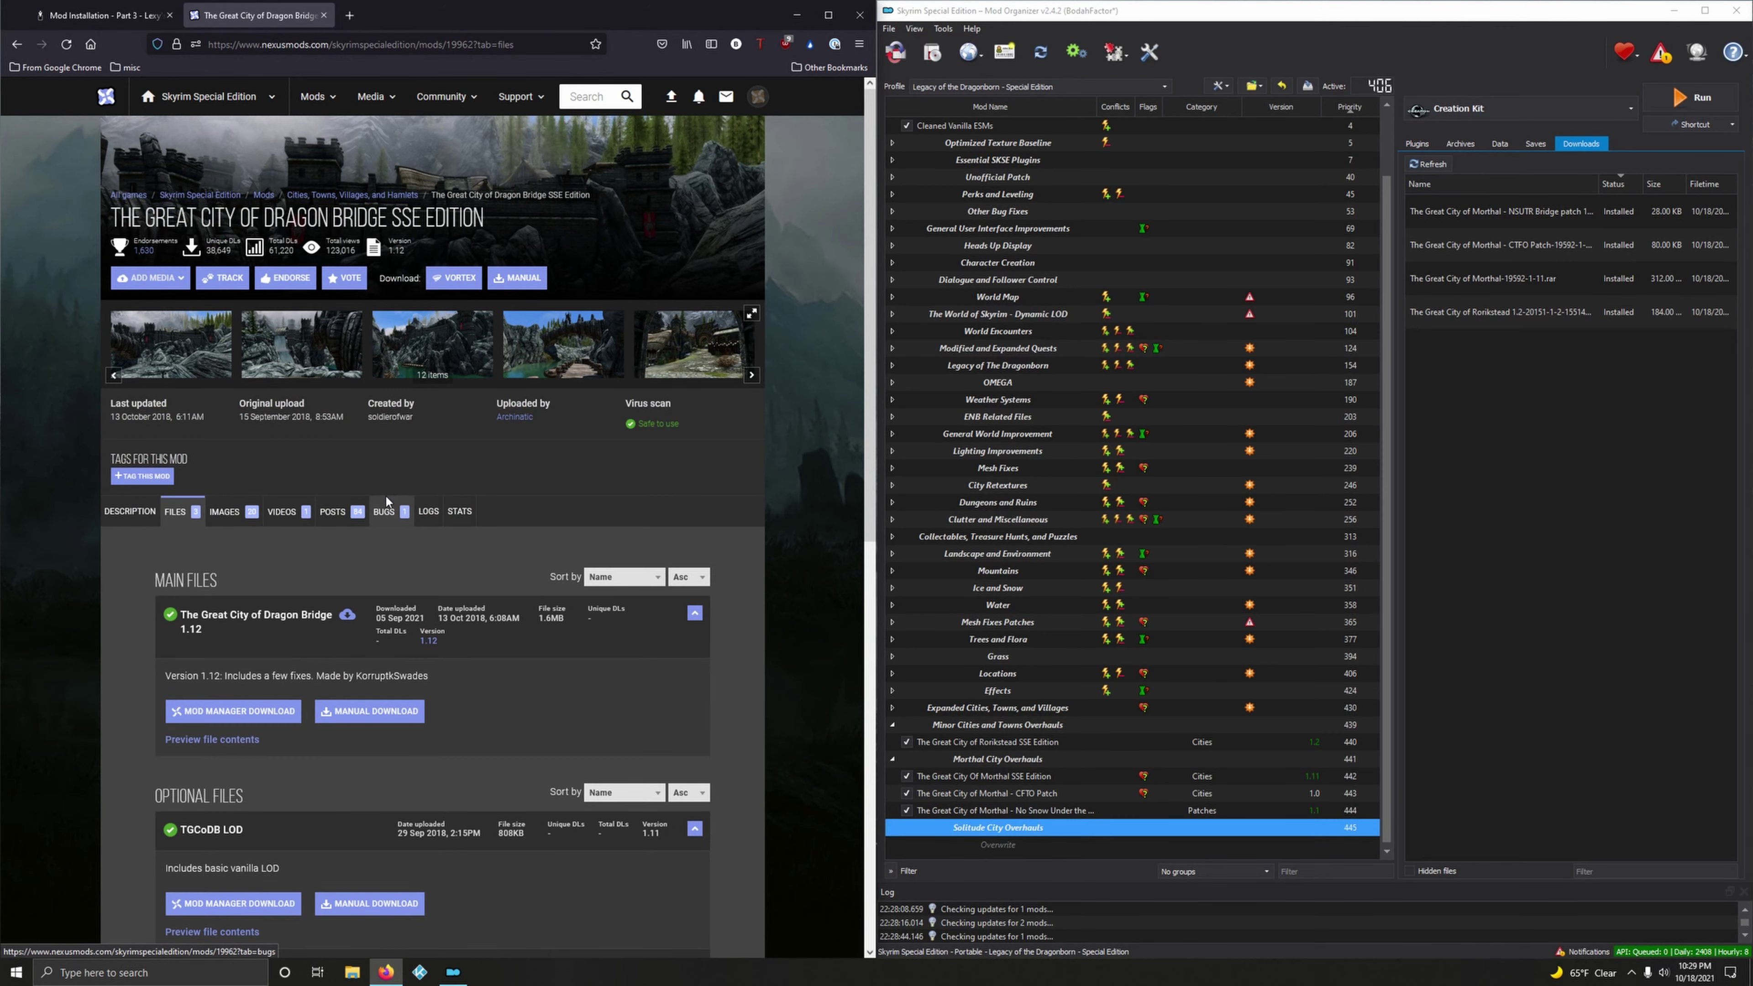
{"action": "scroll", "coordinate": [385, 494], "scroll_direction": "down", "scroll_amount": 3}
{"action": "left_click", "coordinate": [257, 511]}
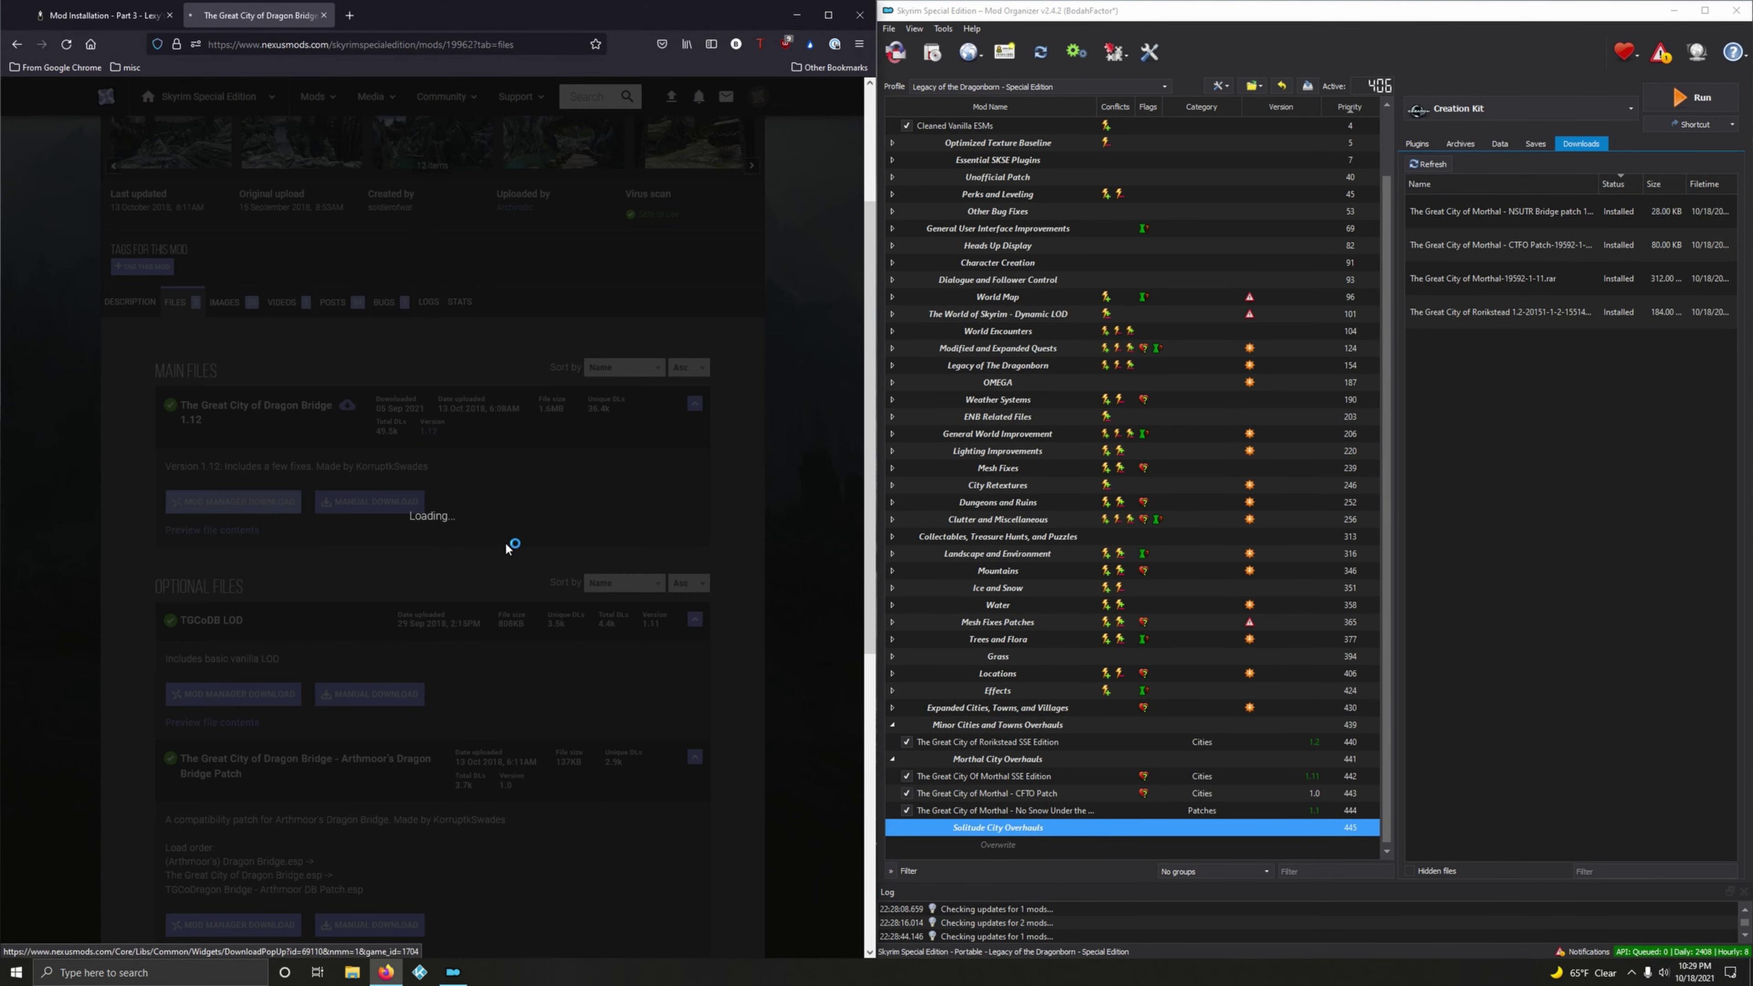
{"action": "left_click", "coordinate": [763, 437]}
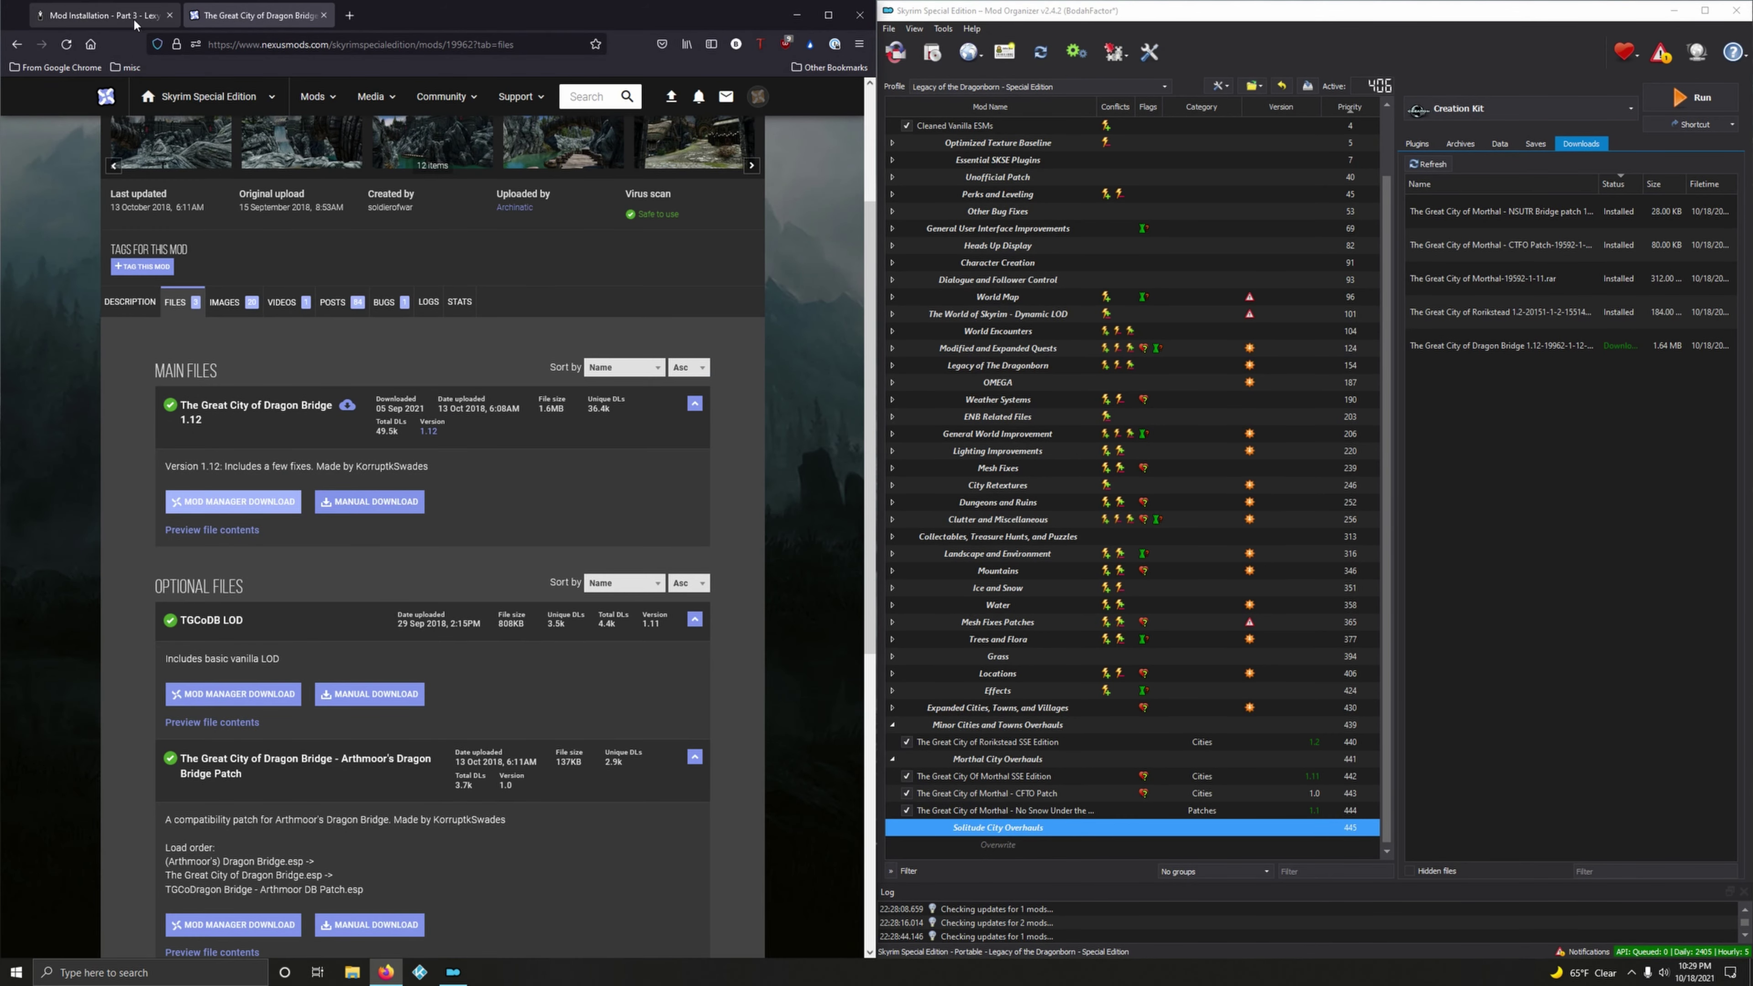
{"action": "left_click", "coordinate": [152, 16]}
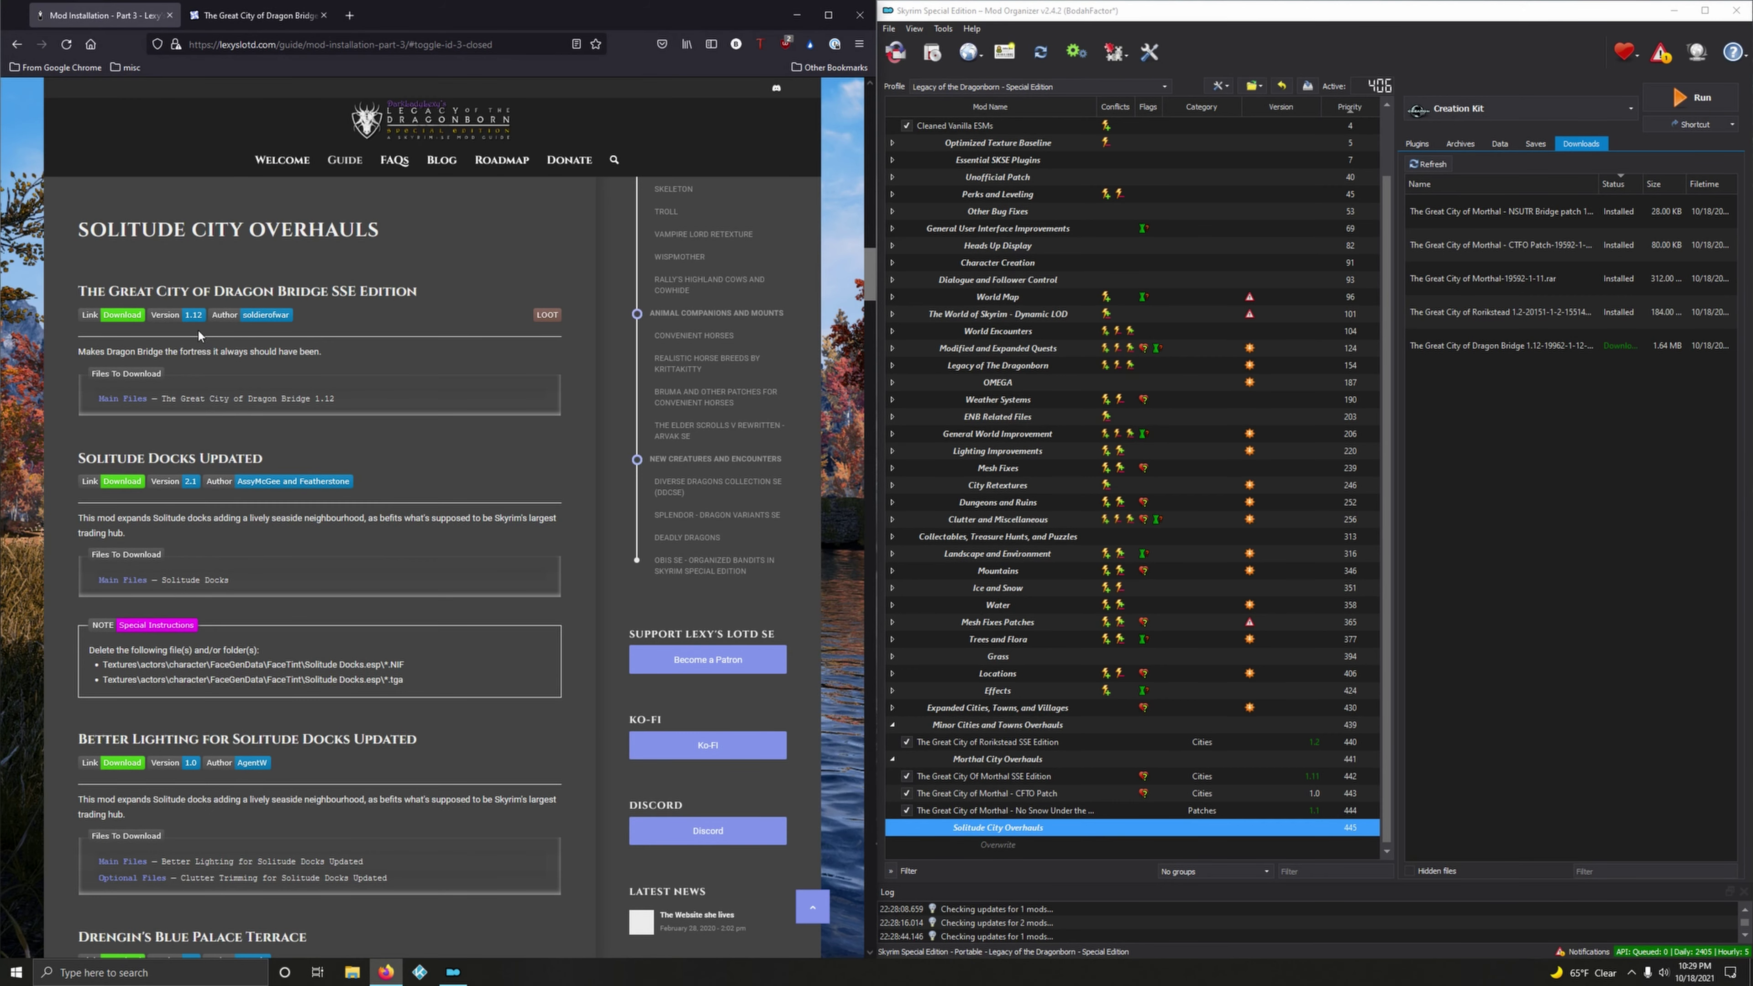
{"action": "left_click", "coordinate": [324, 15]}
- Install The Great City of Dragon Bridge SSE Edition and enable it at priority 446
{"action": "double_click", "coordinate": [1538, 350]}
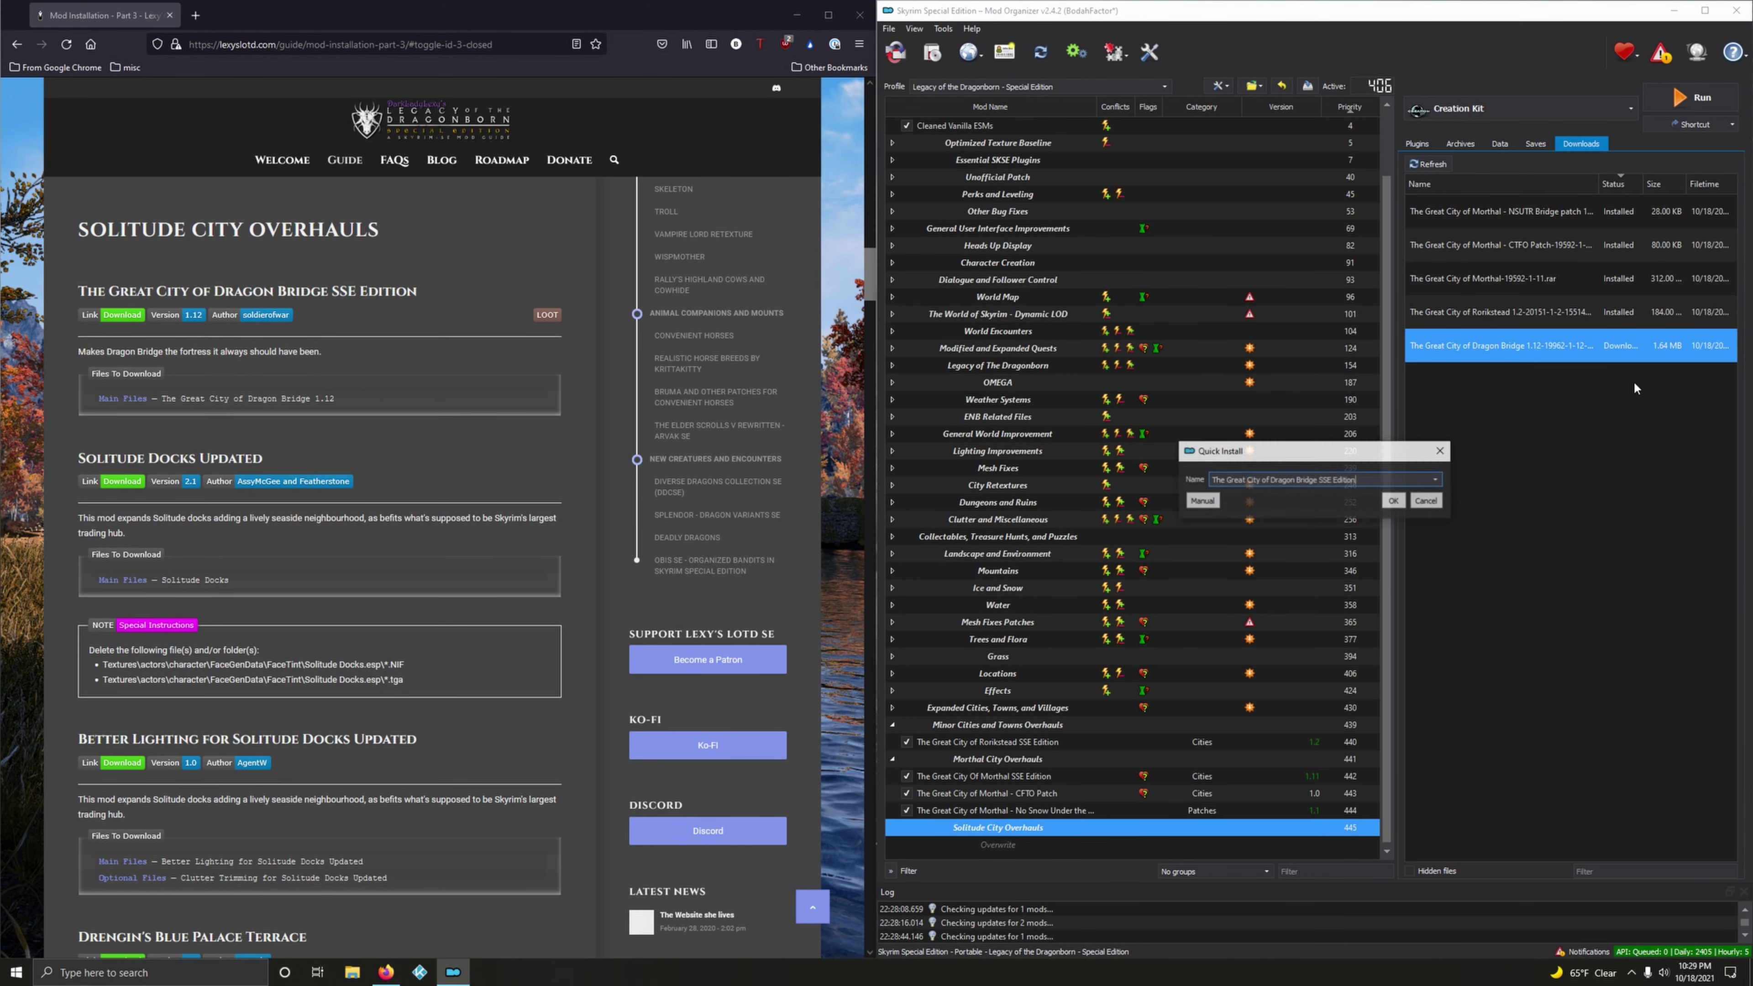
{"action": "left_click", "coordinate": [1390, 502]}
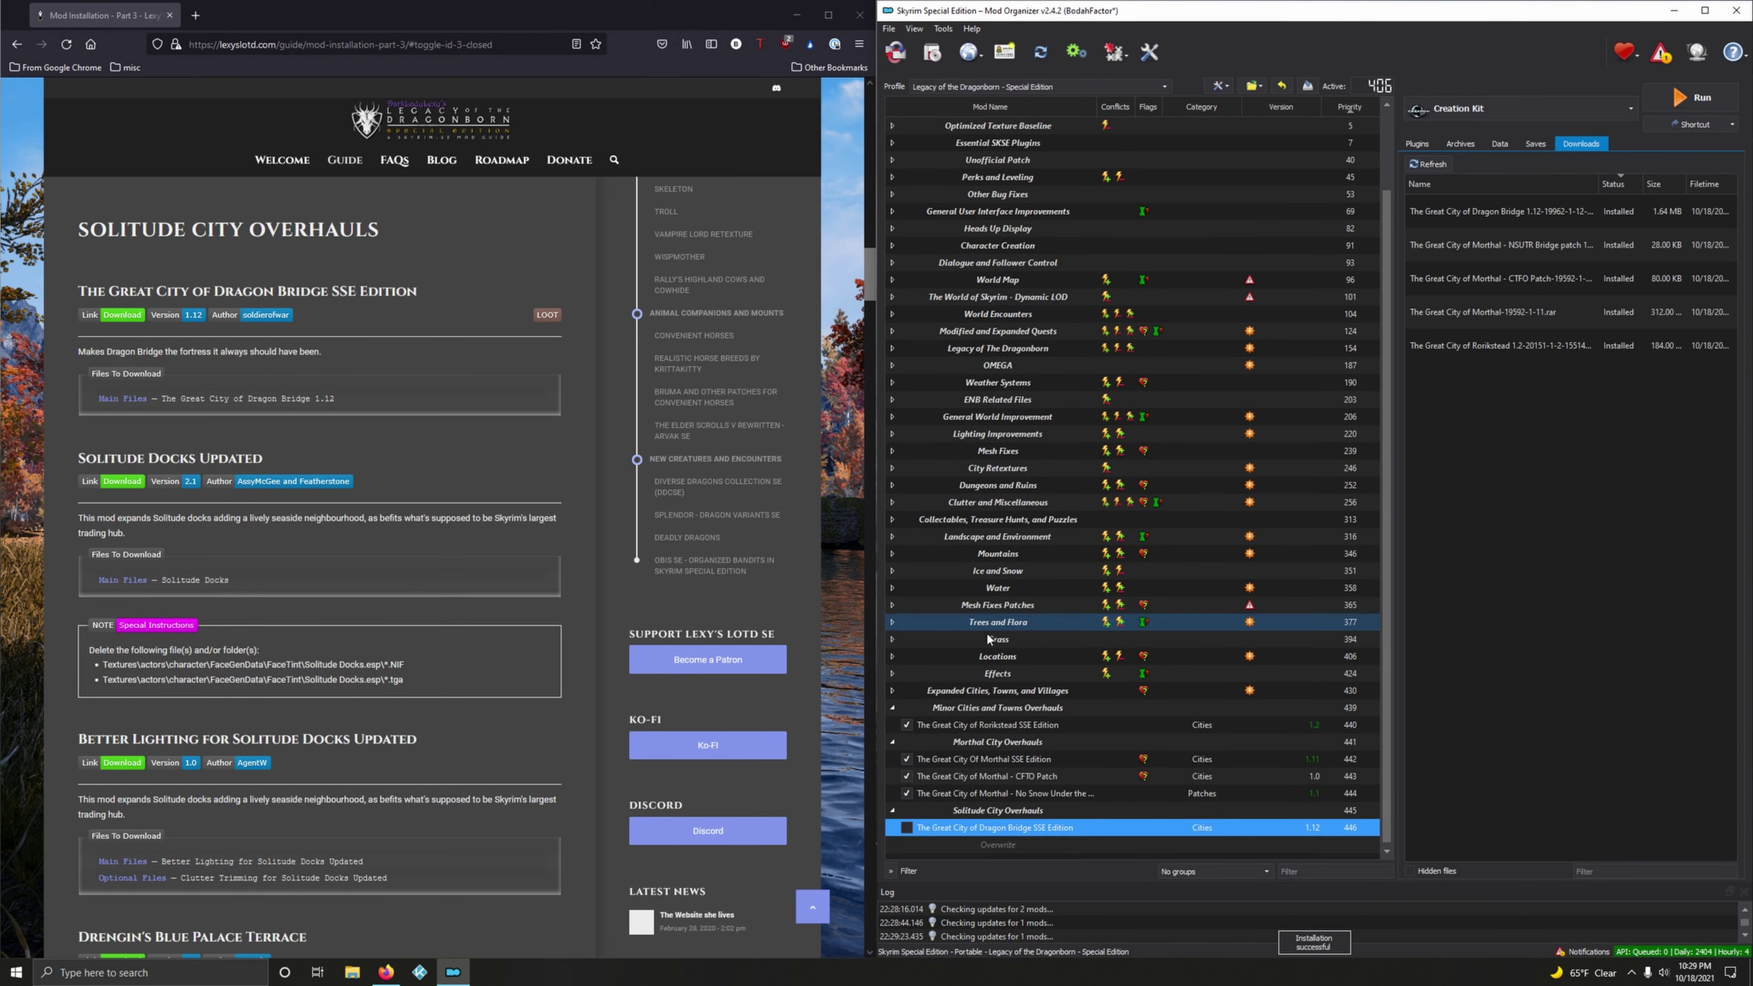
{"action": "left_click", "coordinate": [906, 827]}
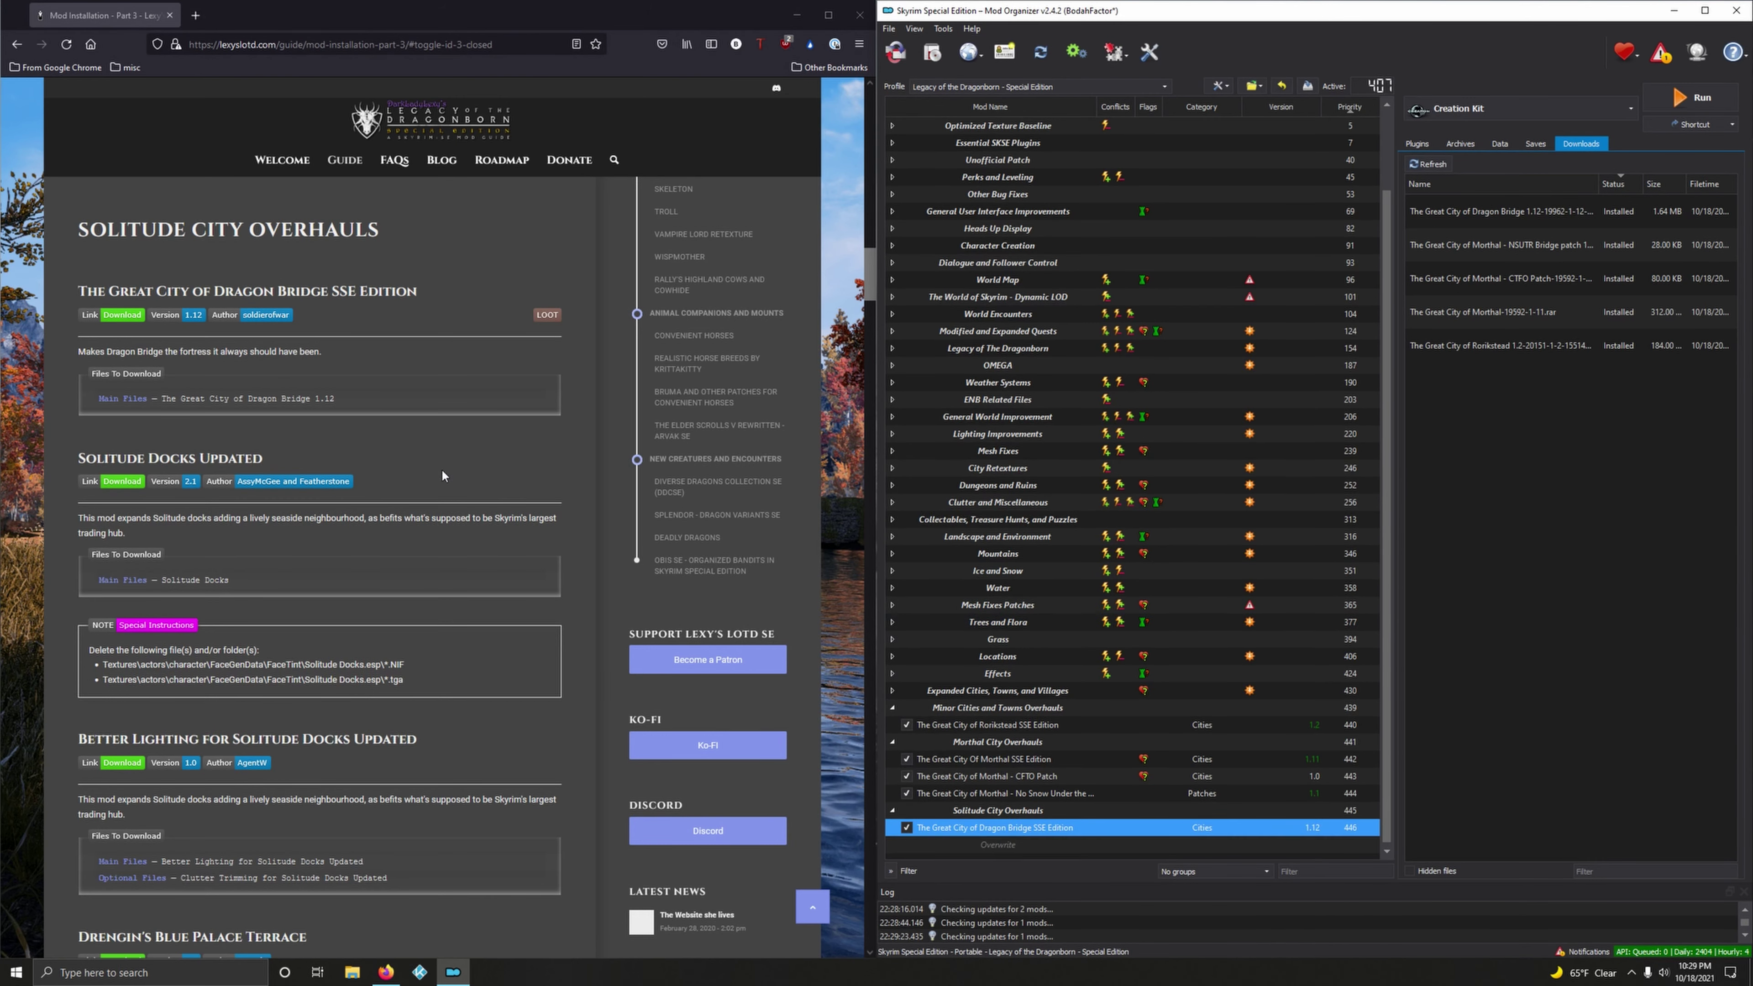
- Send the Solitude Docks Updated main file from Nexus to the mod manager
{"action": "scroll", "coordinate": [452, 474], "scroll_direction": "down", "scroll_amount": 2}
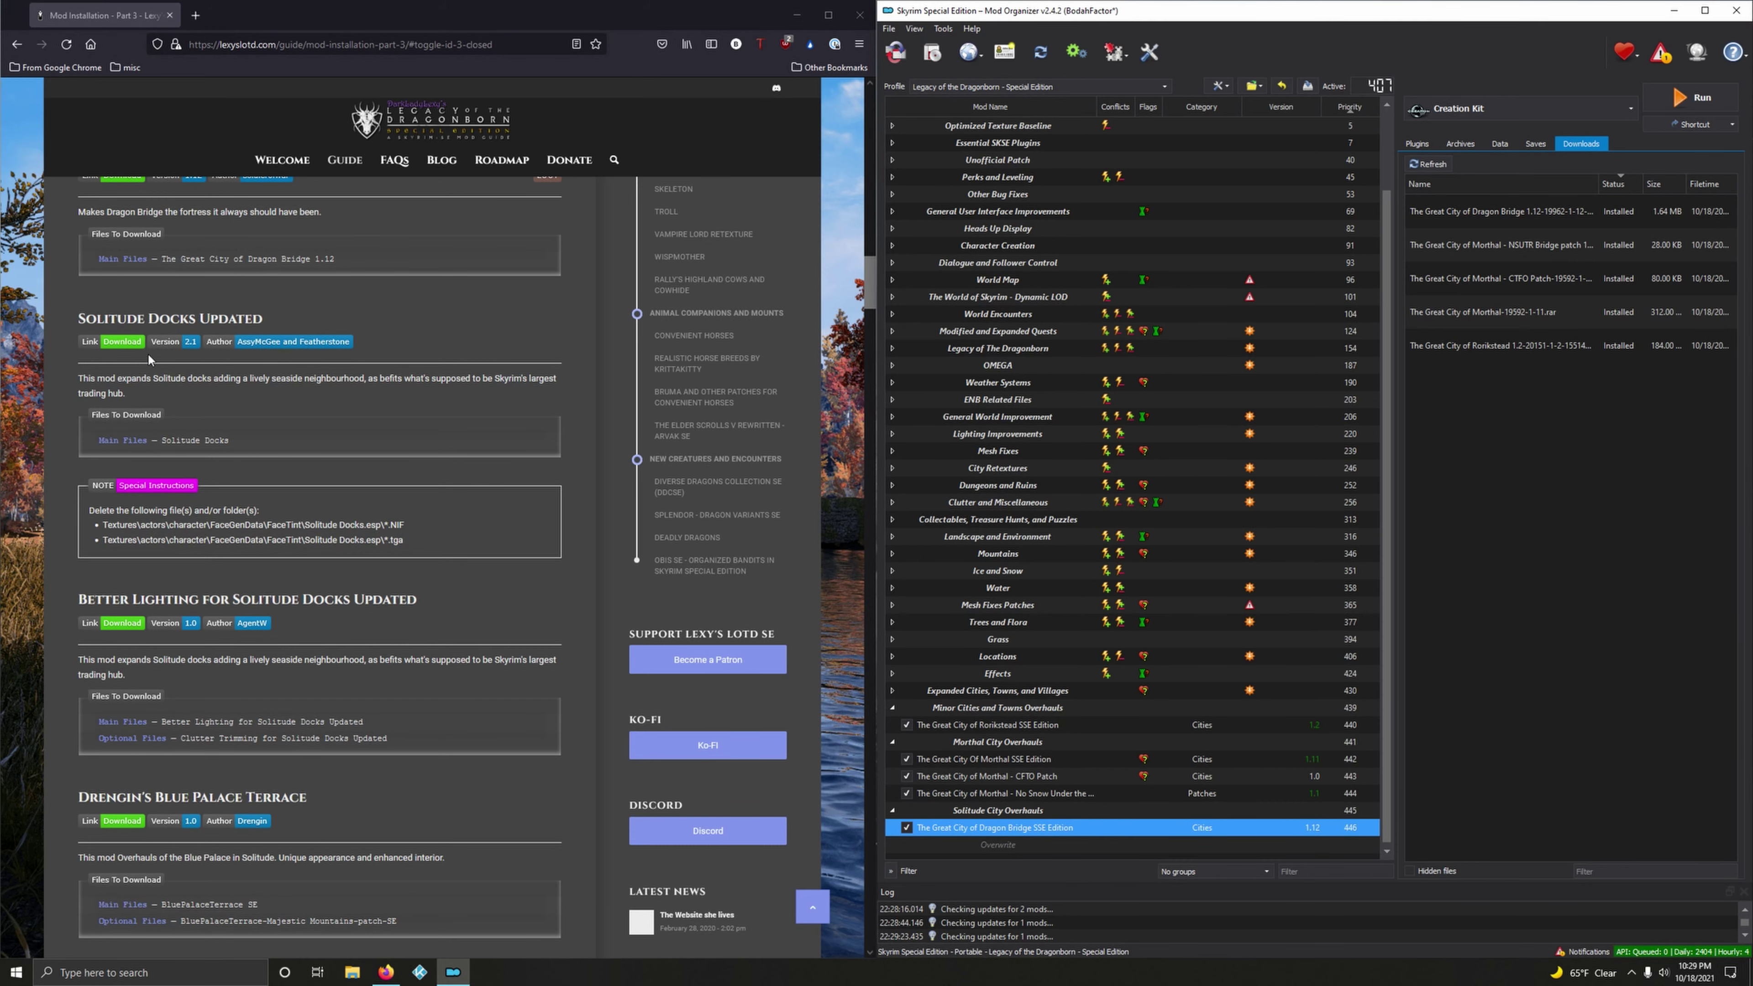
{"action": "left_click", "coordinate": [122, 342]}
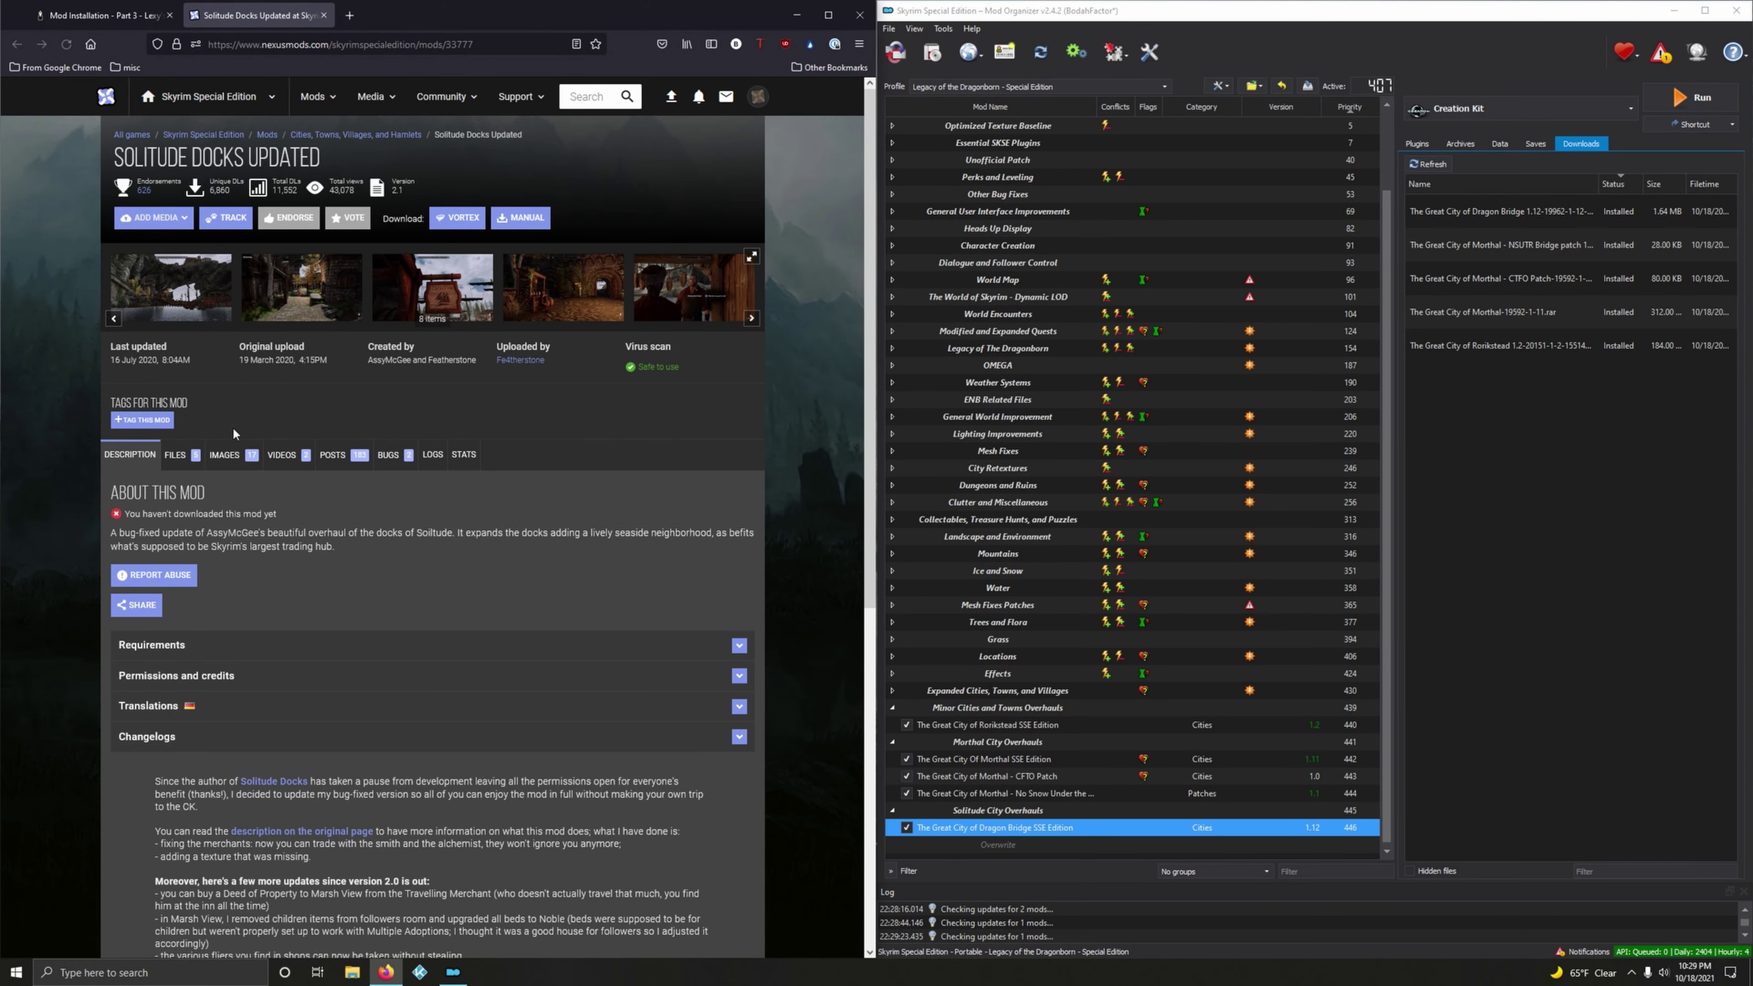
{"action": "left_click", "coordinate": [198, 457]}
{"action": "scroll", "coordinate": [553, 478], "scroll_direction": "down", "scroll_amount": 2}
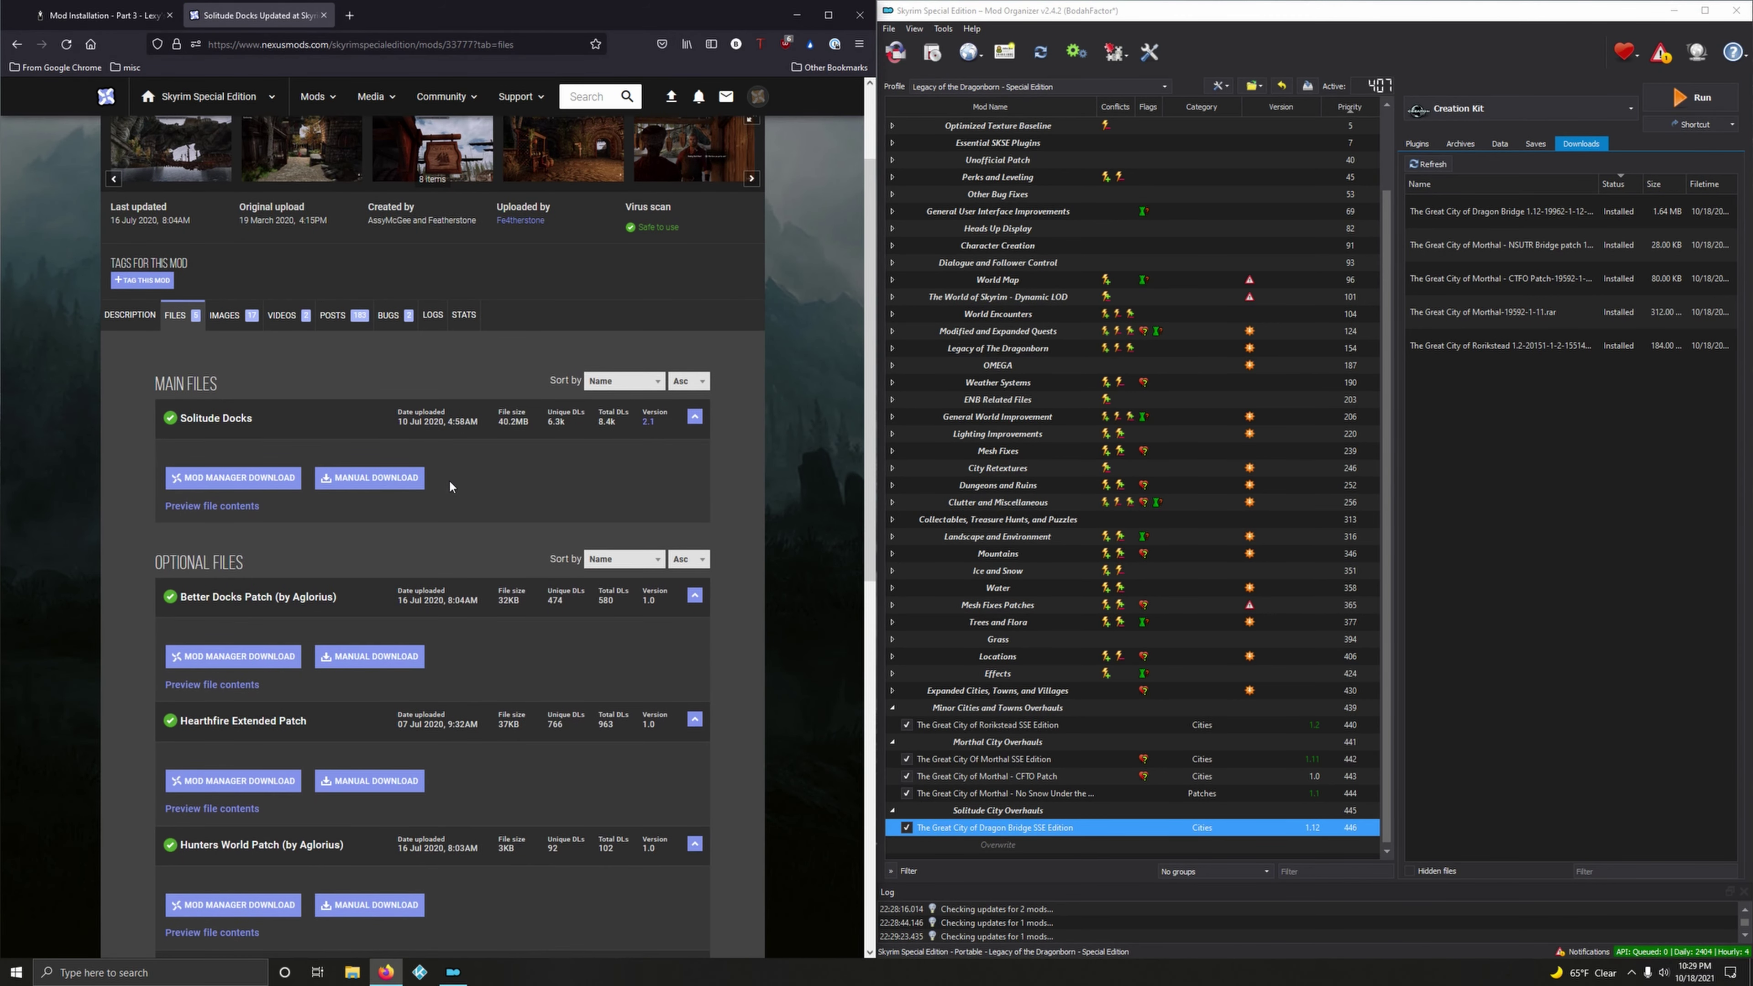
{"action": "left_click", "coordinate": [262, 483]}
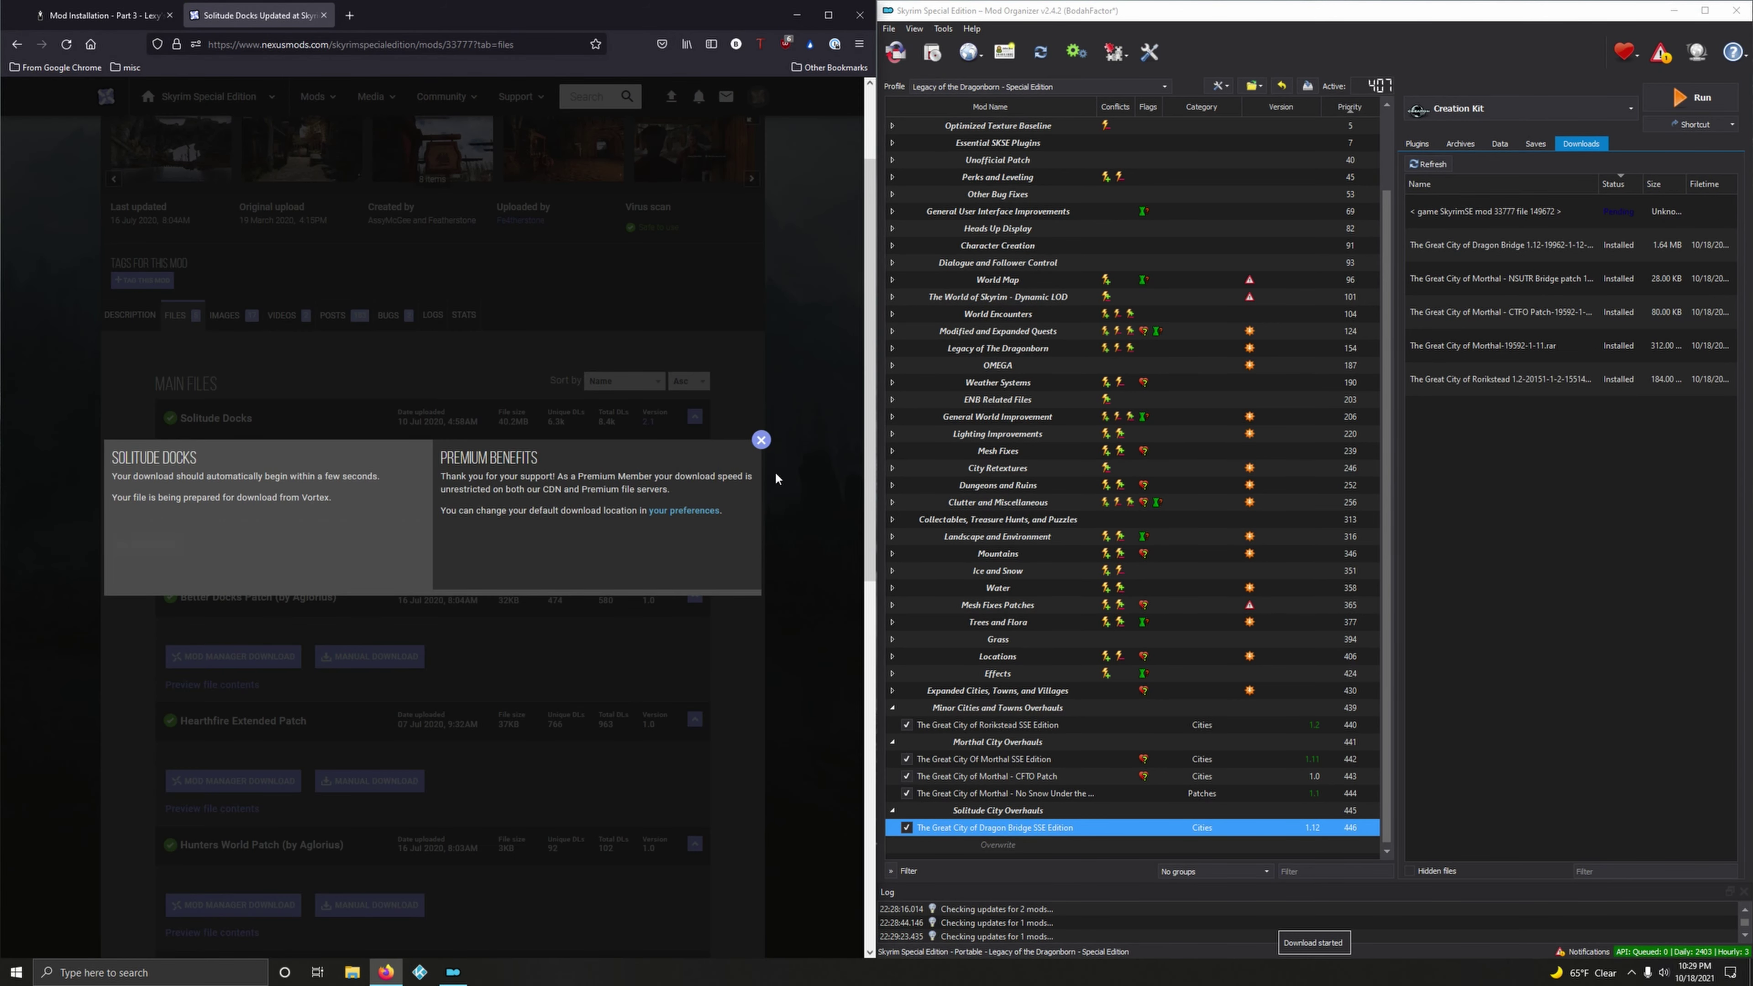
{"action": "left_click", "coordinate": [770, 441]}
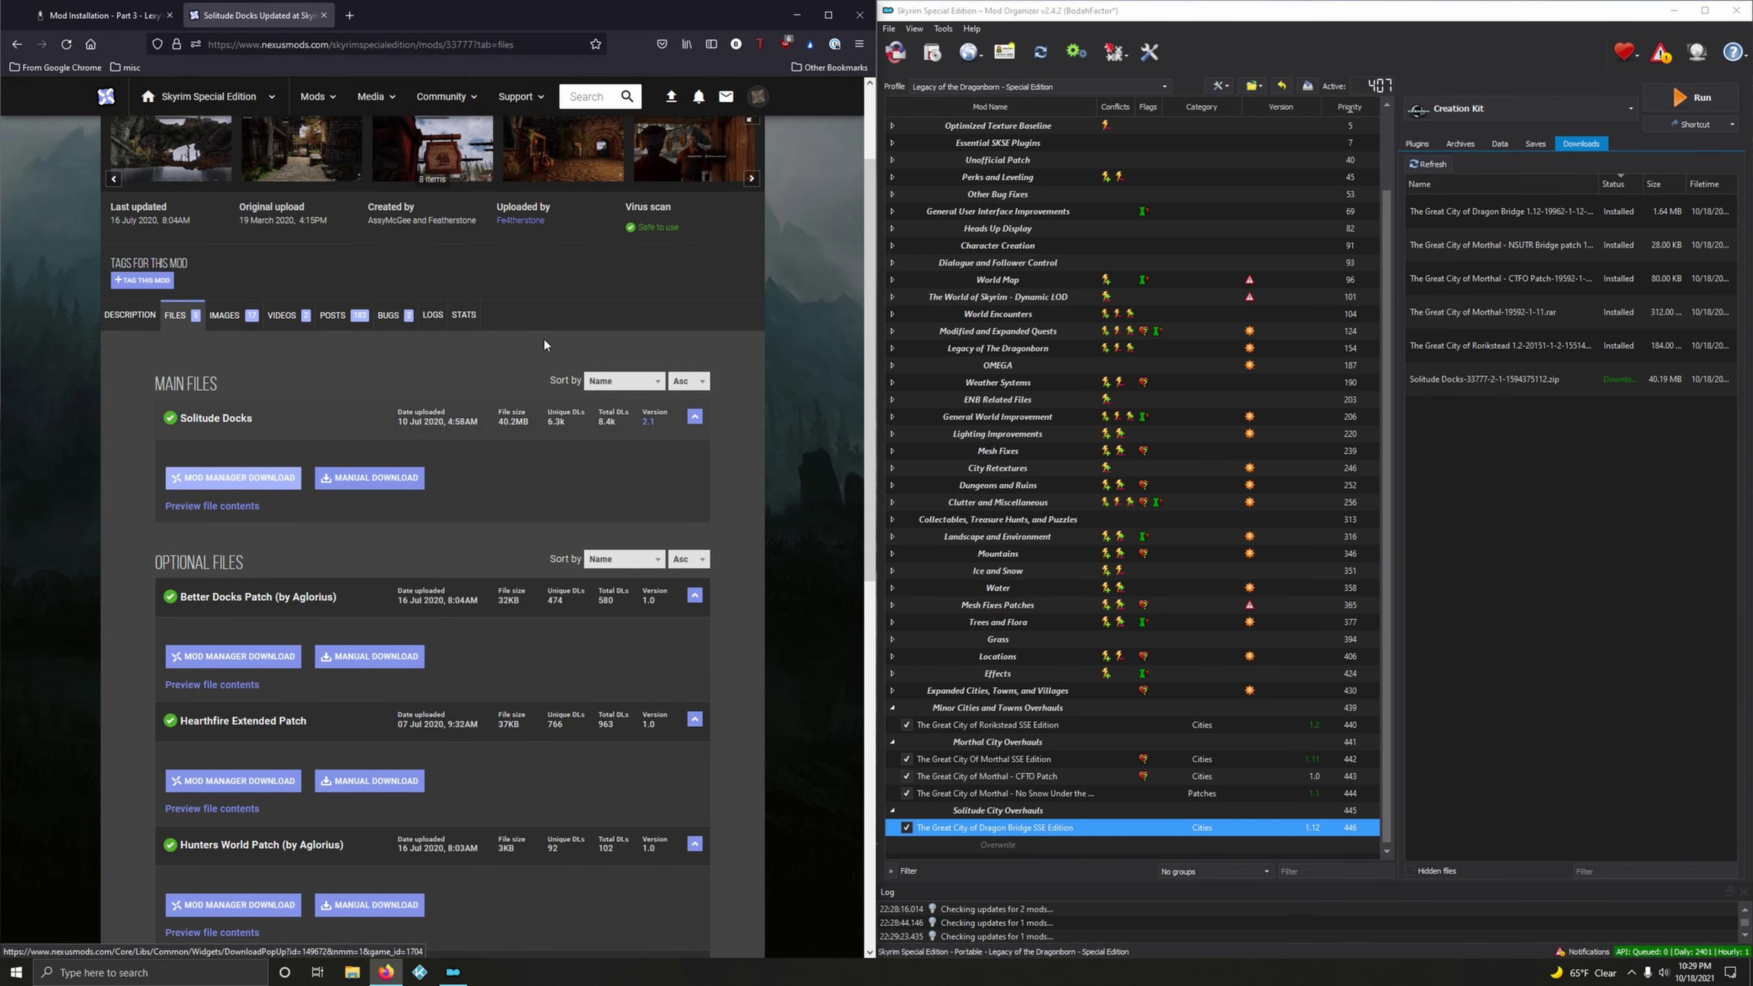
- Install the downloaded Solitude Docks archive in Mod Organizer 2
{"action": "left_click", "coordinate": [76, 12]}
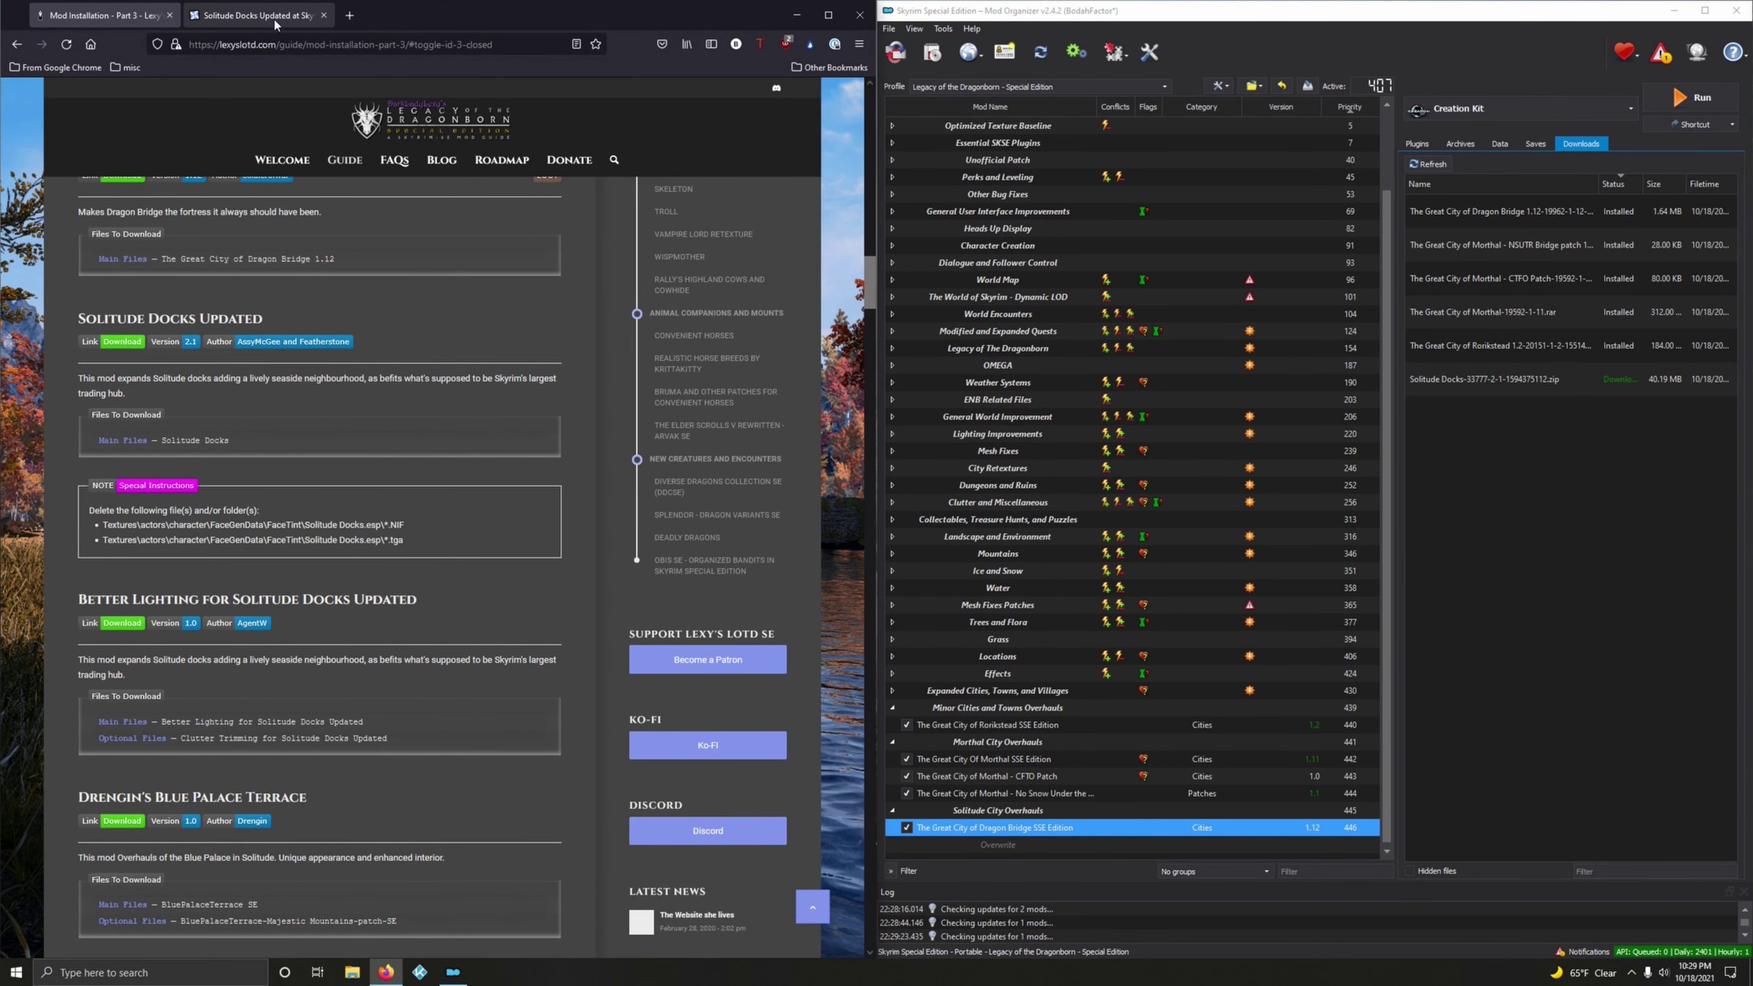
{"action": "left_click", "coordinate": [255, 14]}
{"action": "left_click", "coordinate": [323, 15]}
{"action": "double_click", "coordinate": [1440, 387]}
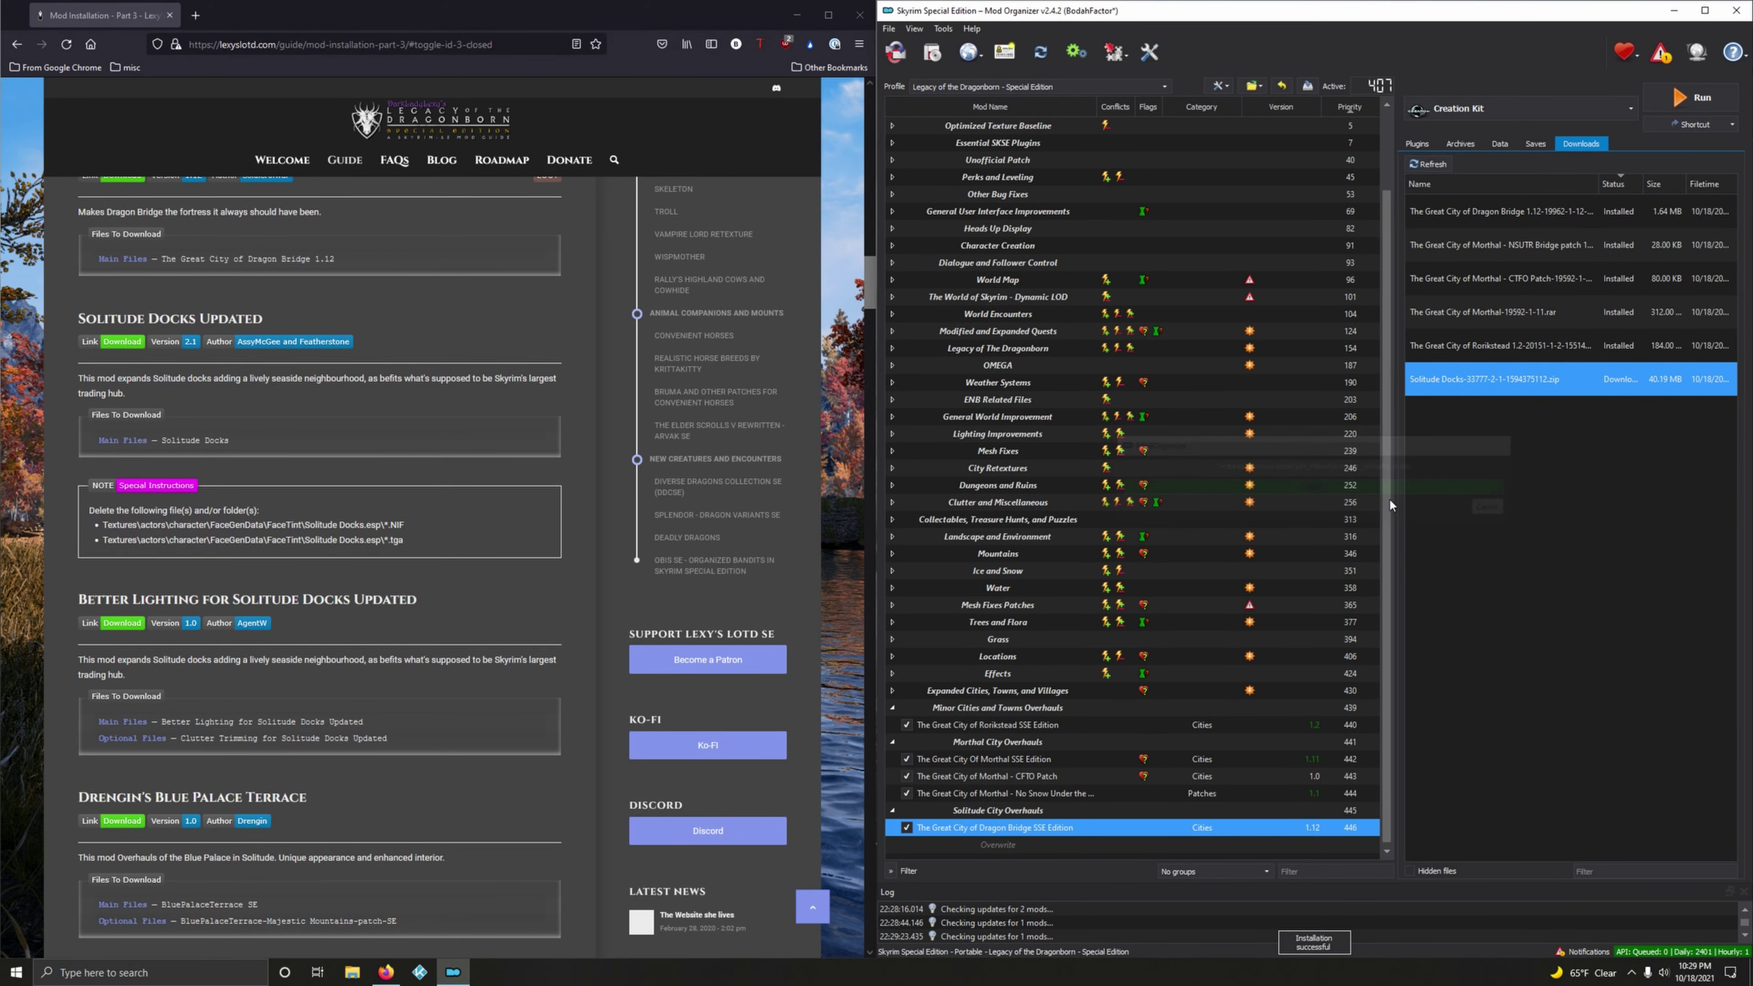
{"action": "scroll", "coordinate": [386, 468], "scroll_direction": "down", "scroll_amount": 2}
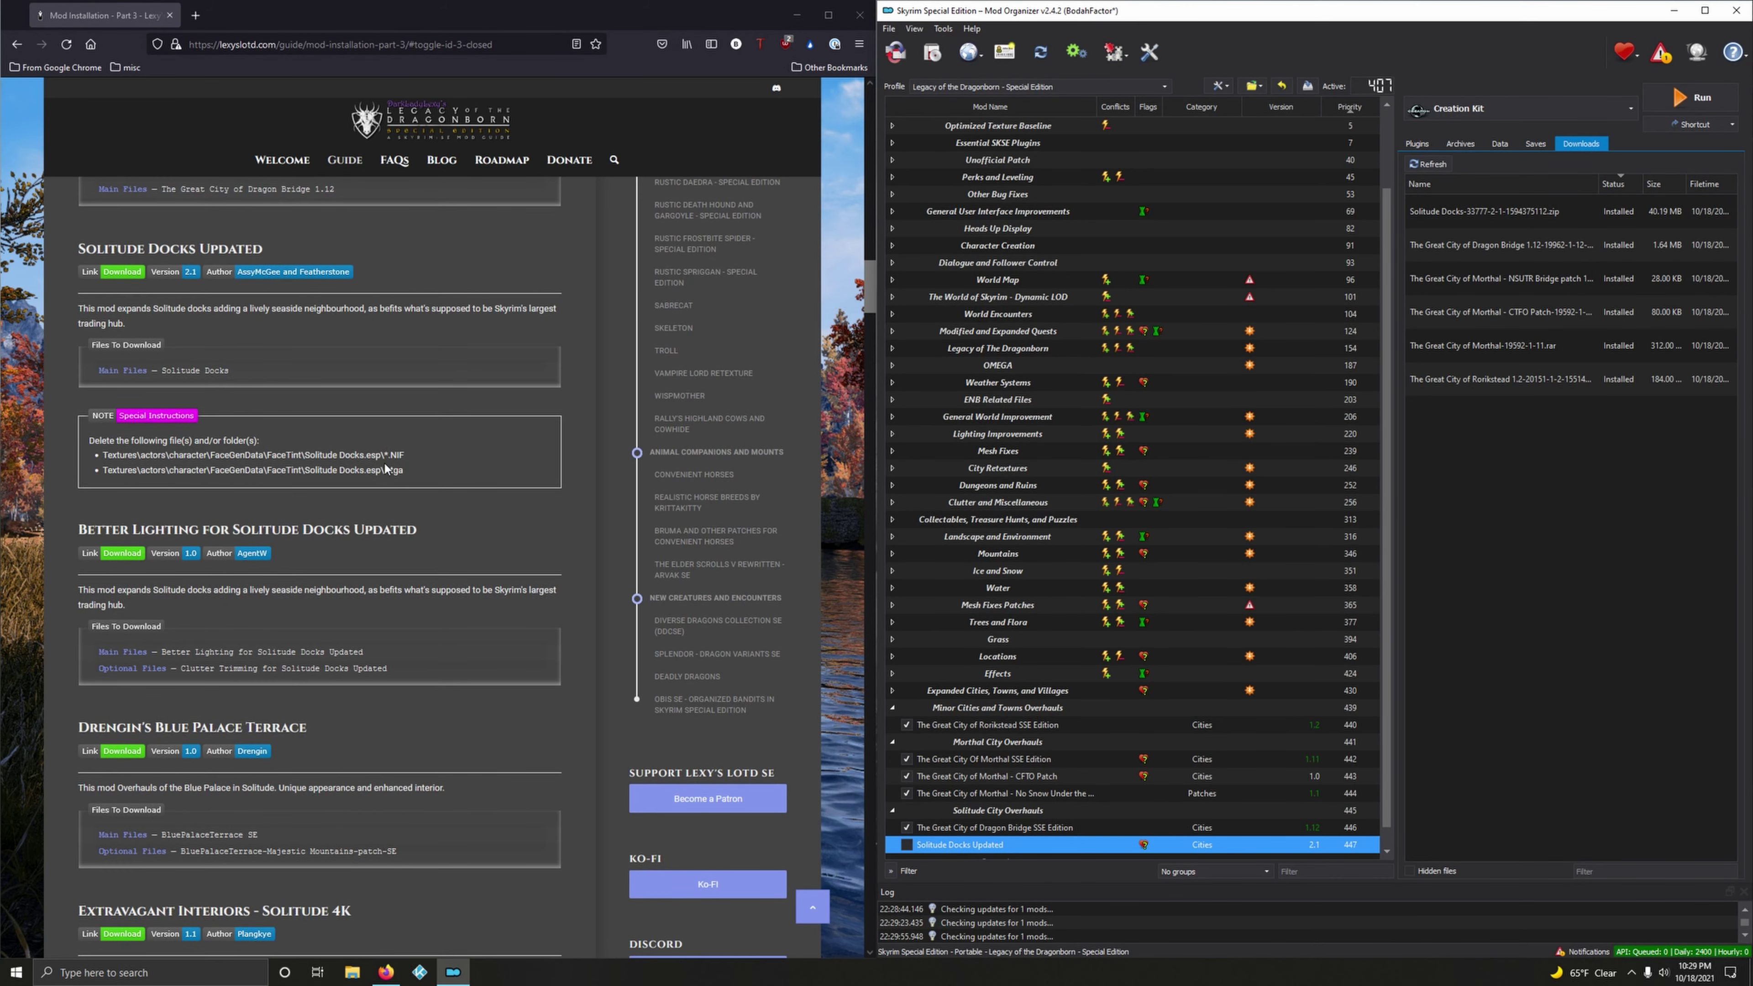
- Browse Solitude Docks Updated's folder to Textures\actors\character\FaceGenData\FaceTint\Solitude Docks.esp
{"action": "right_click", "coordinate": [967, 844]}
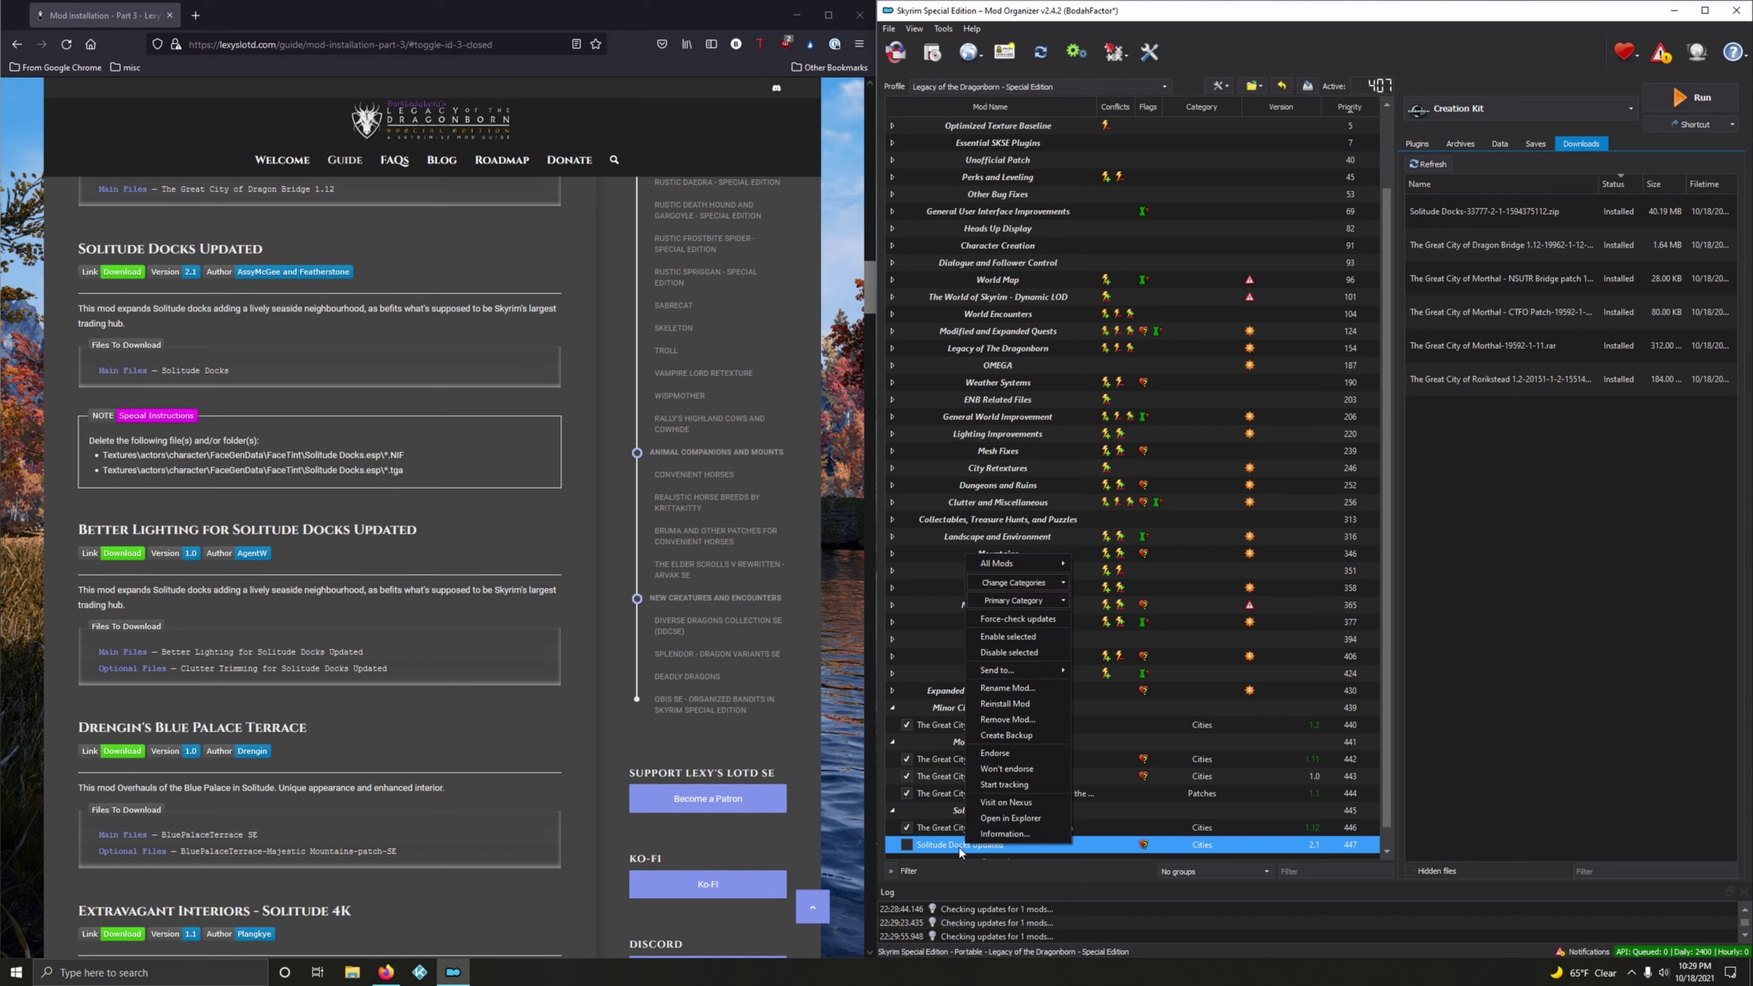
{"action": "left_click", "coordinate": [1011, 818]}
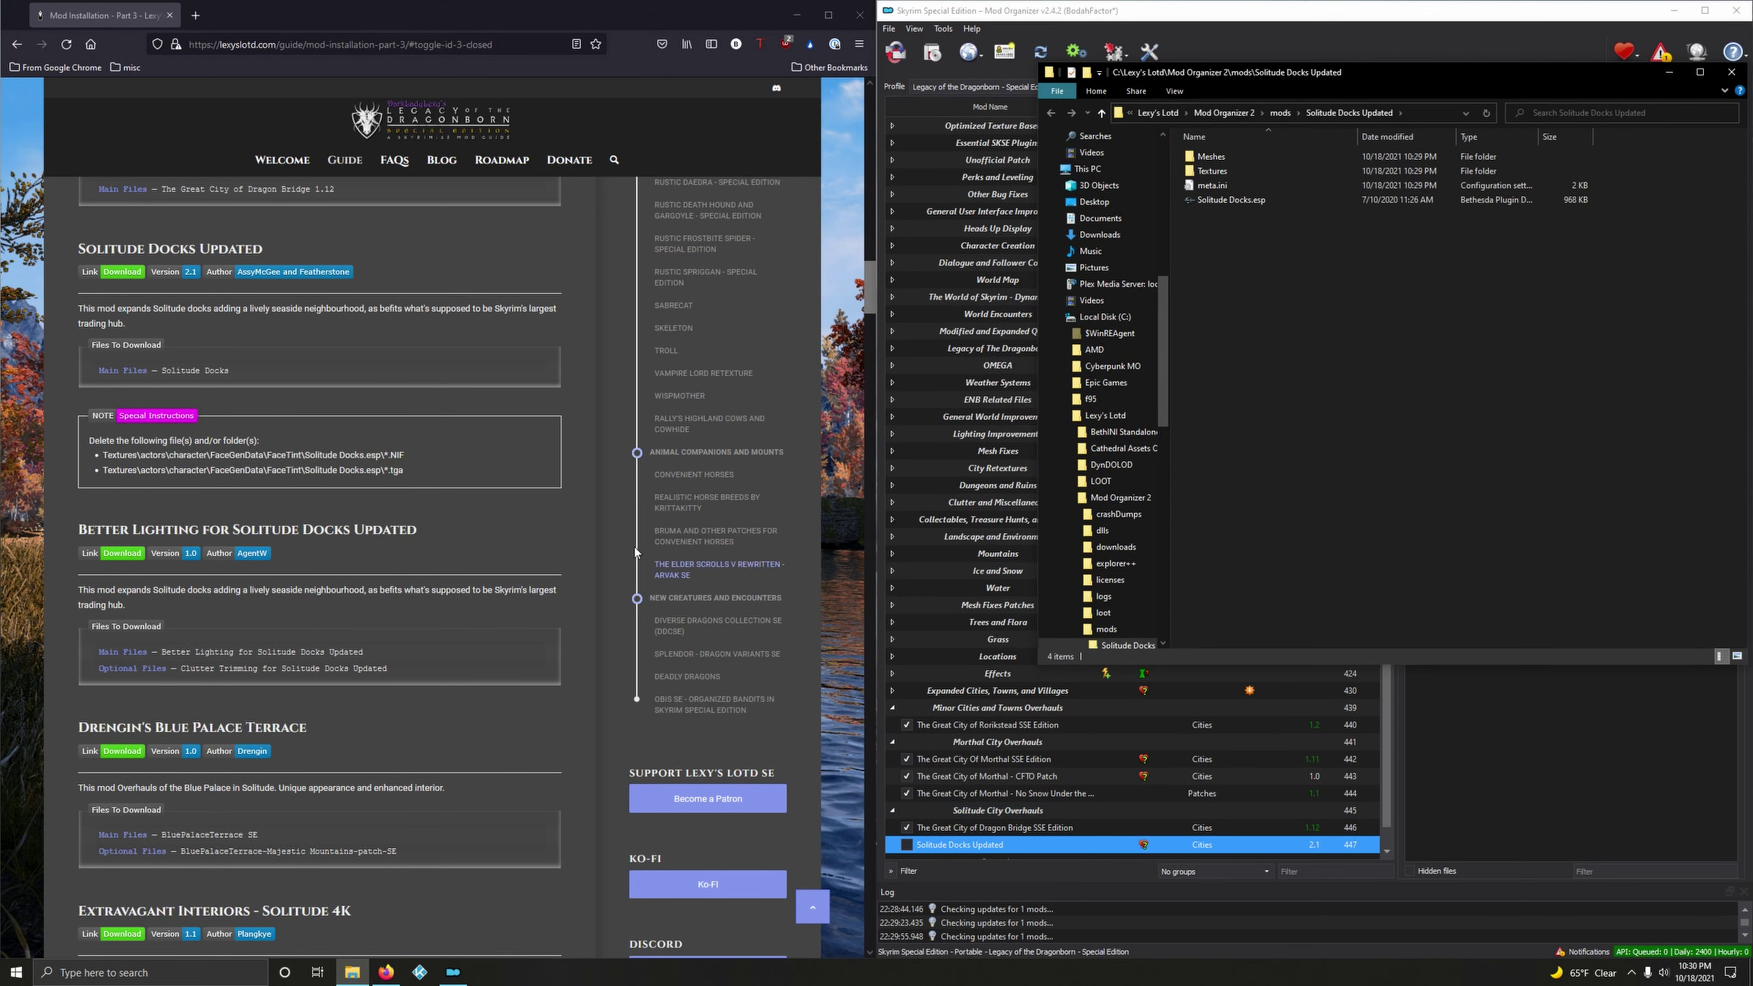
{"action": "double_click", "coordinate": [1267, 173]}
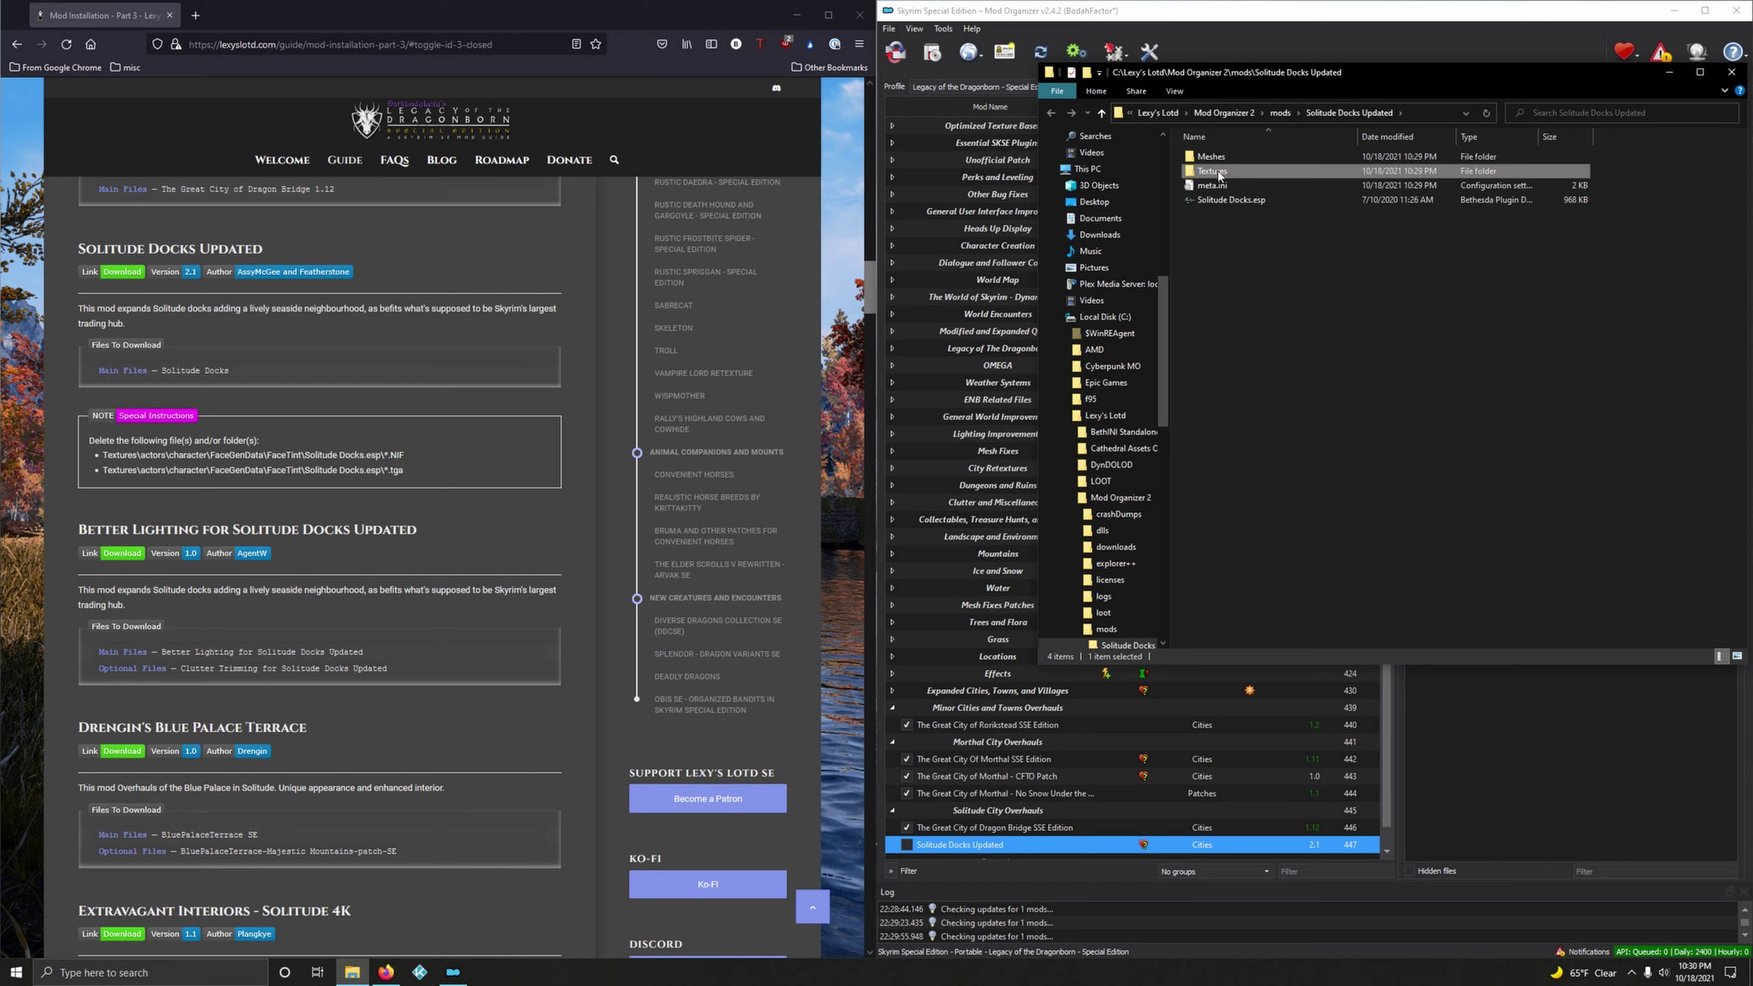
{"action": "double_click", "coordinate": [1220, 156]}
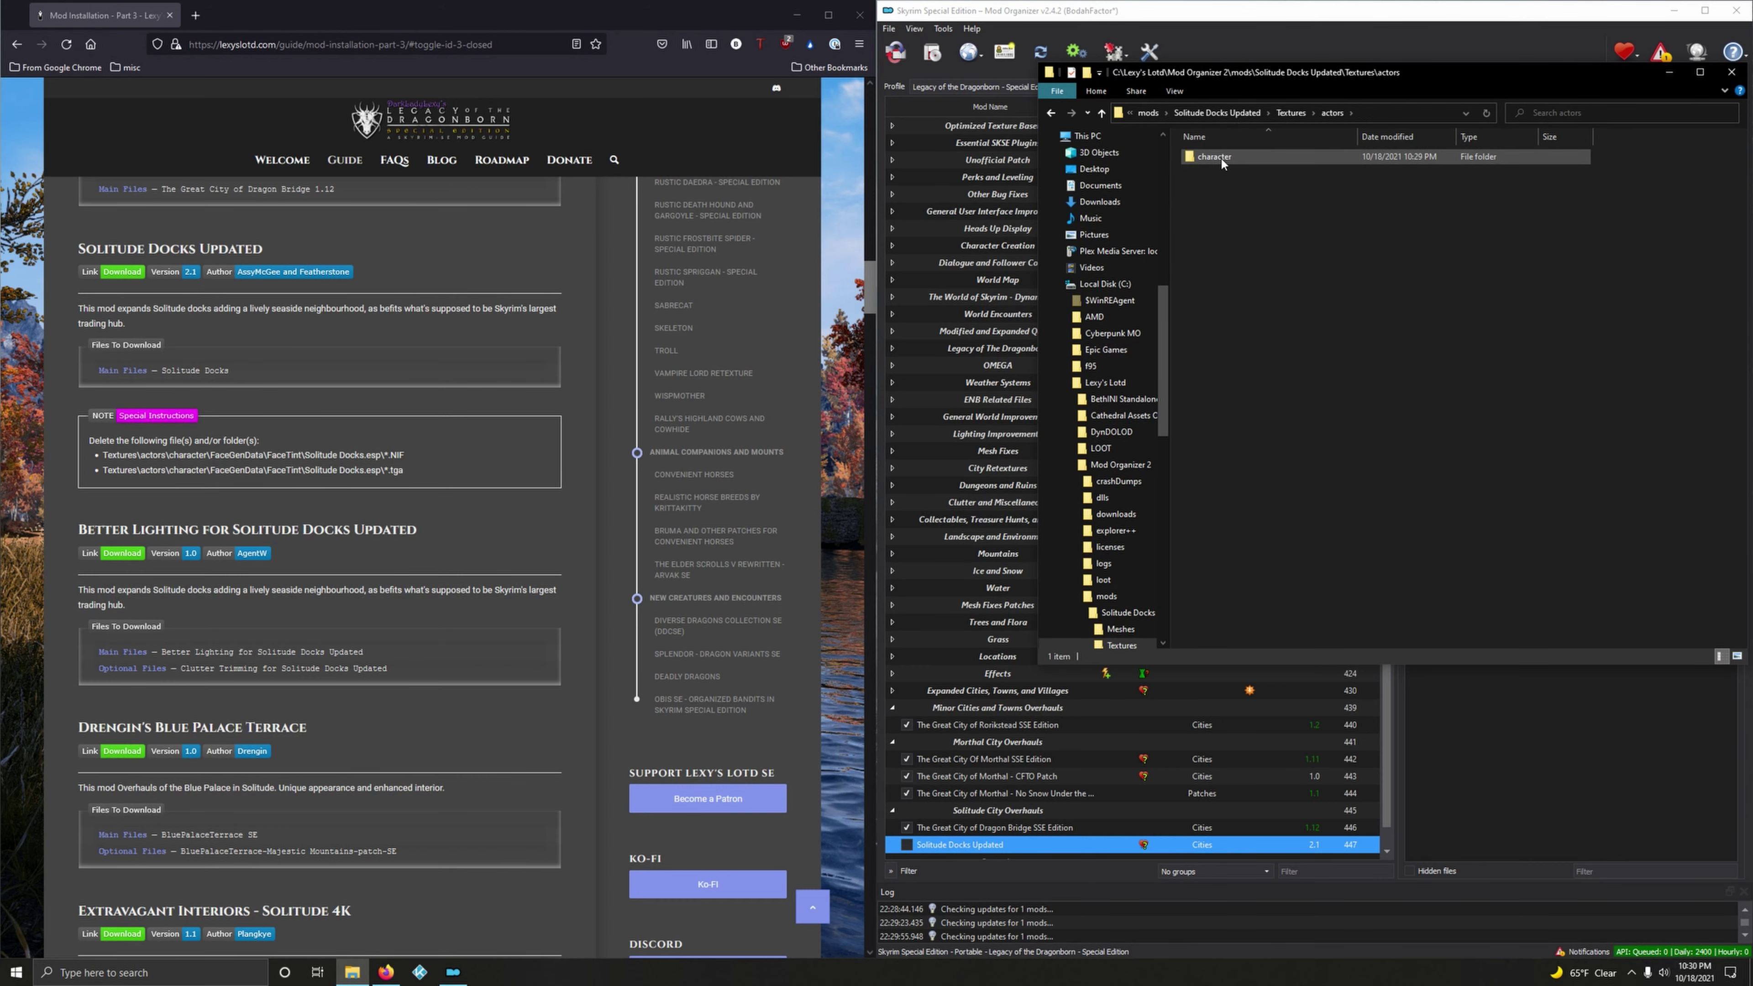
{"action": "double_click", "coordinate": [1220, 157]}
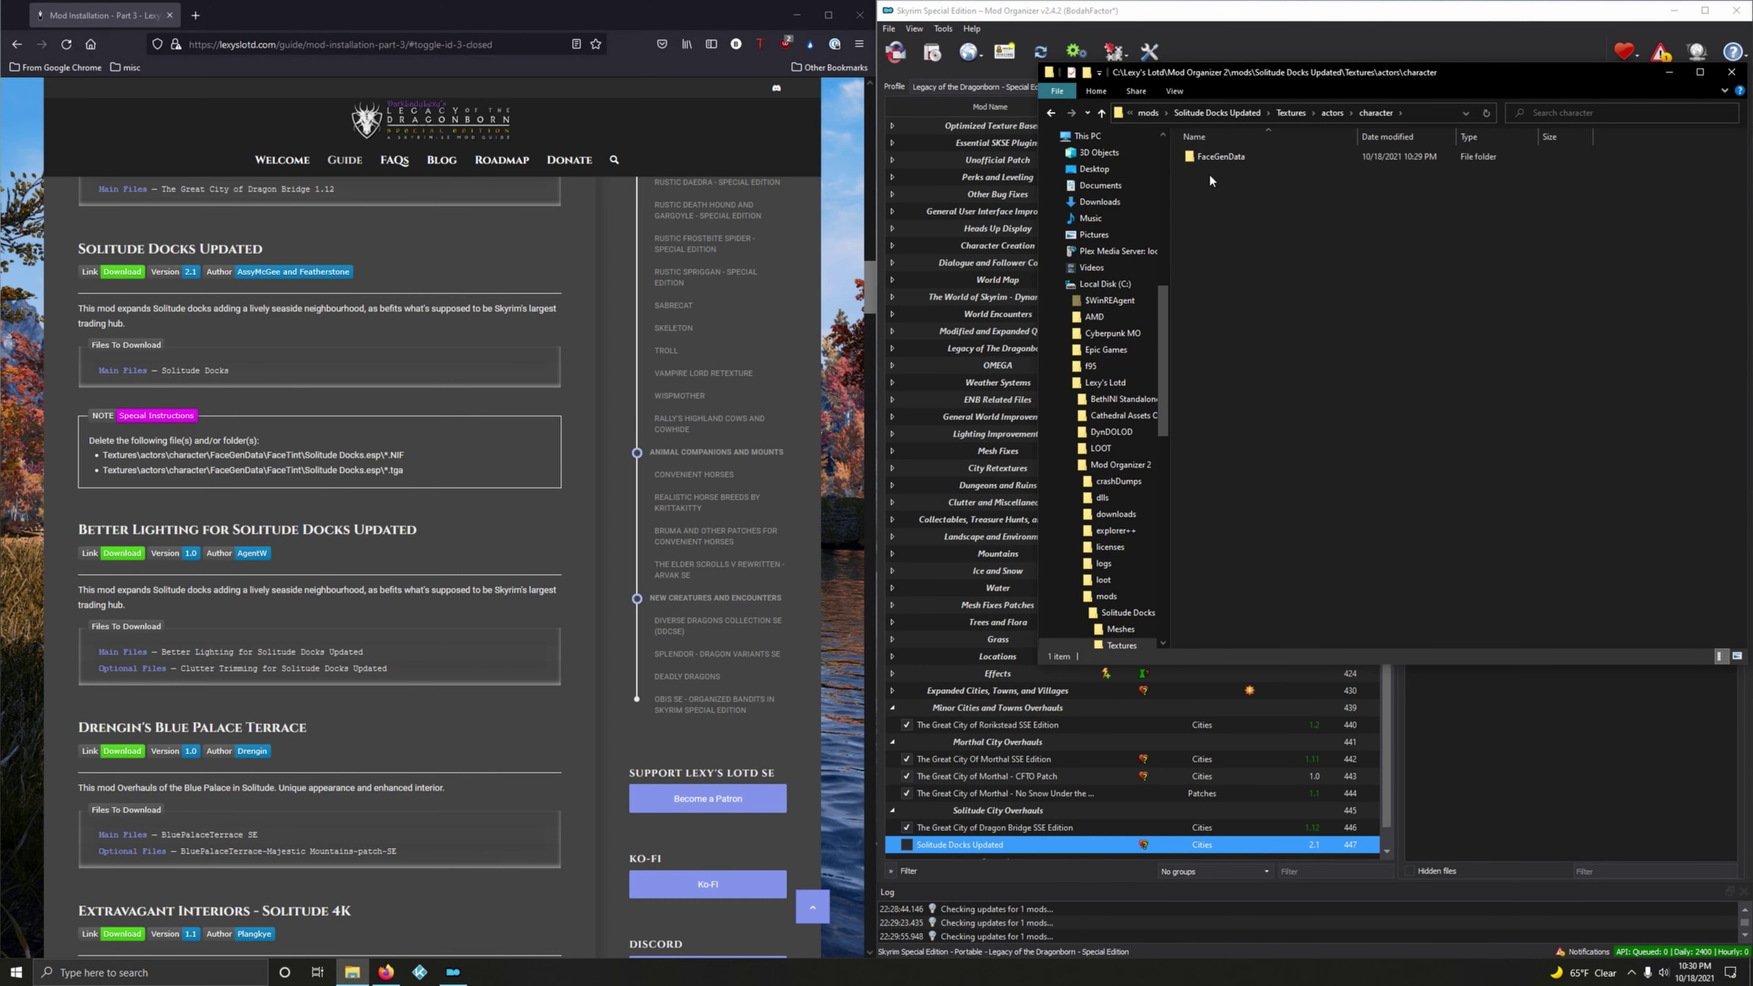
{"action": "double_click", "coordinate": [1210, 157]}
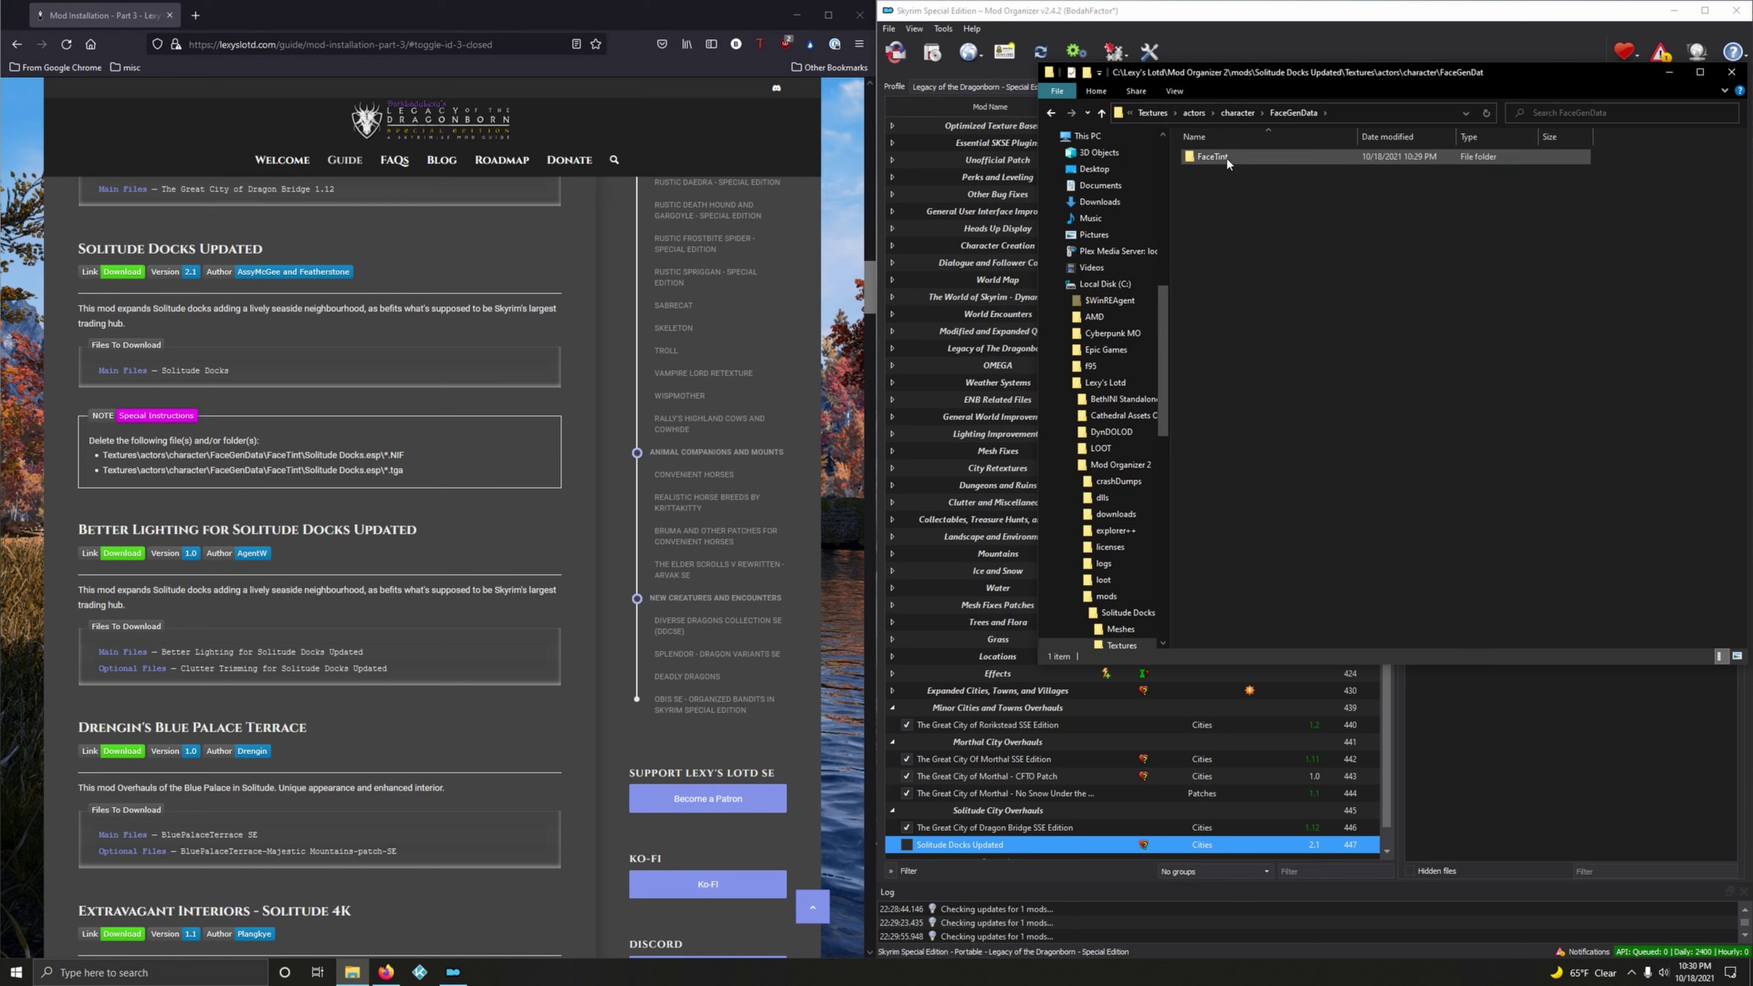
{"action": "double_click", "coordinate": [1226, 158]}
{"action": "double_click", "coordinate": [1226, 156]}
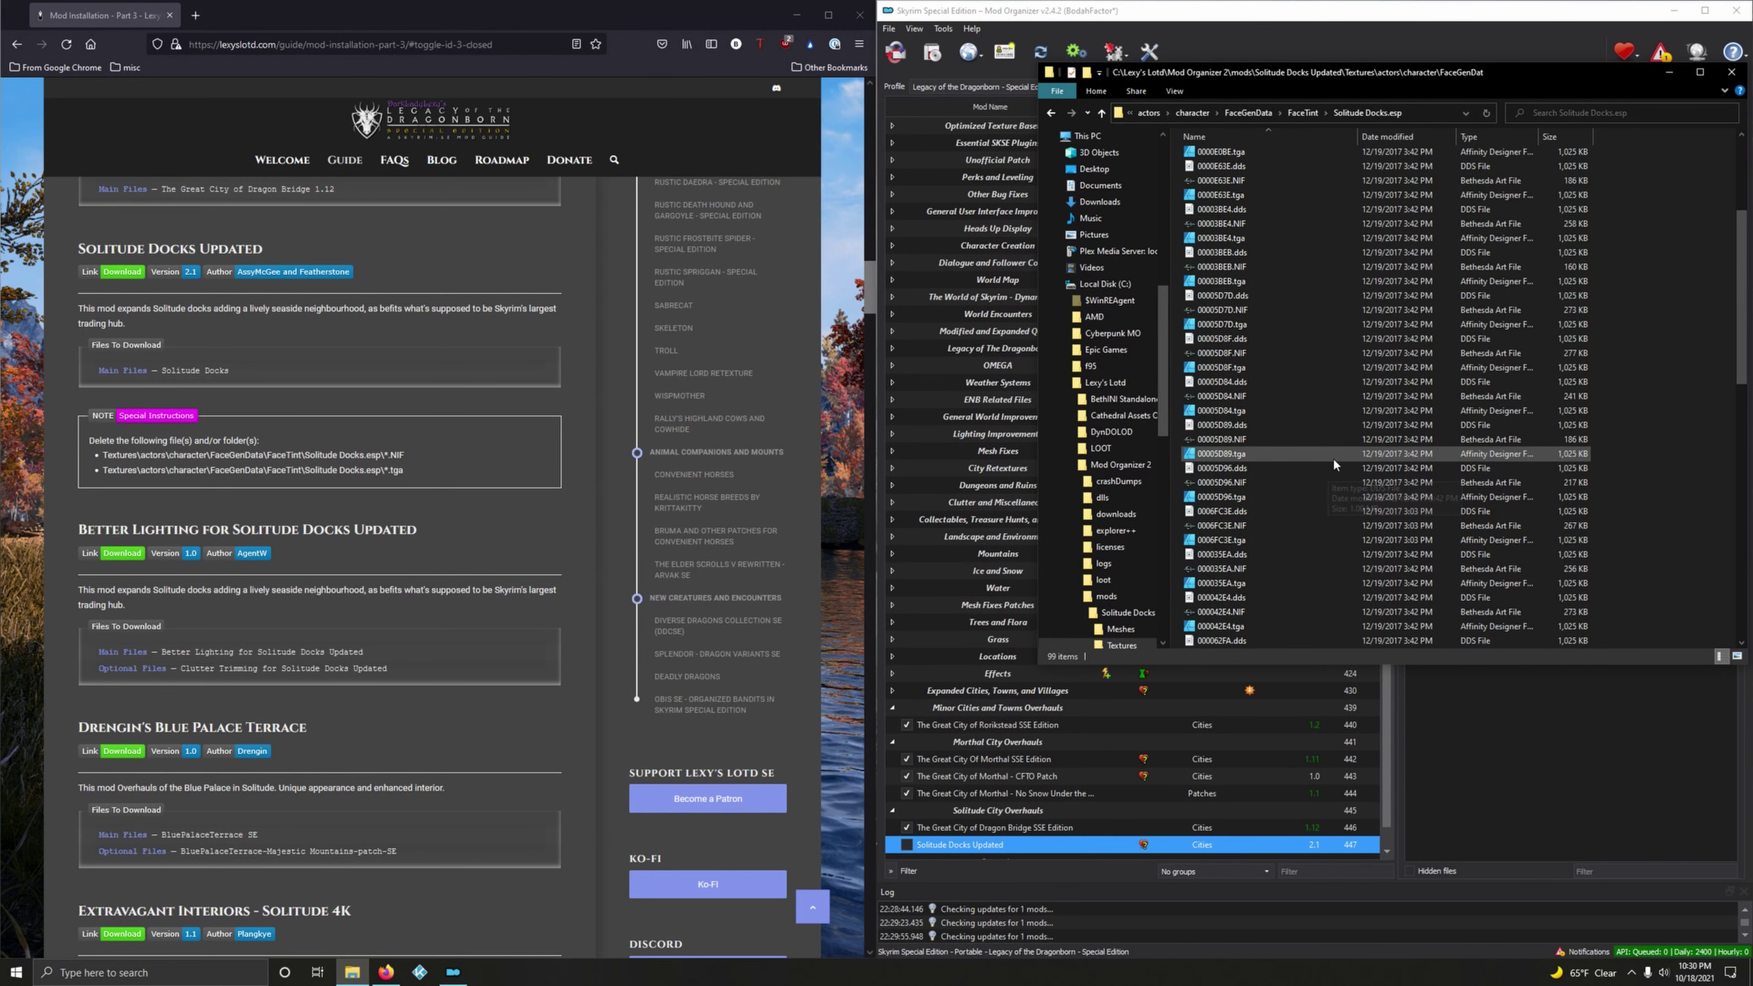
- Search the folder for *.nif, delete all 33 NIF files, and go back
{"action": "left_click", "coordinate": [1585, 114]}
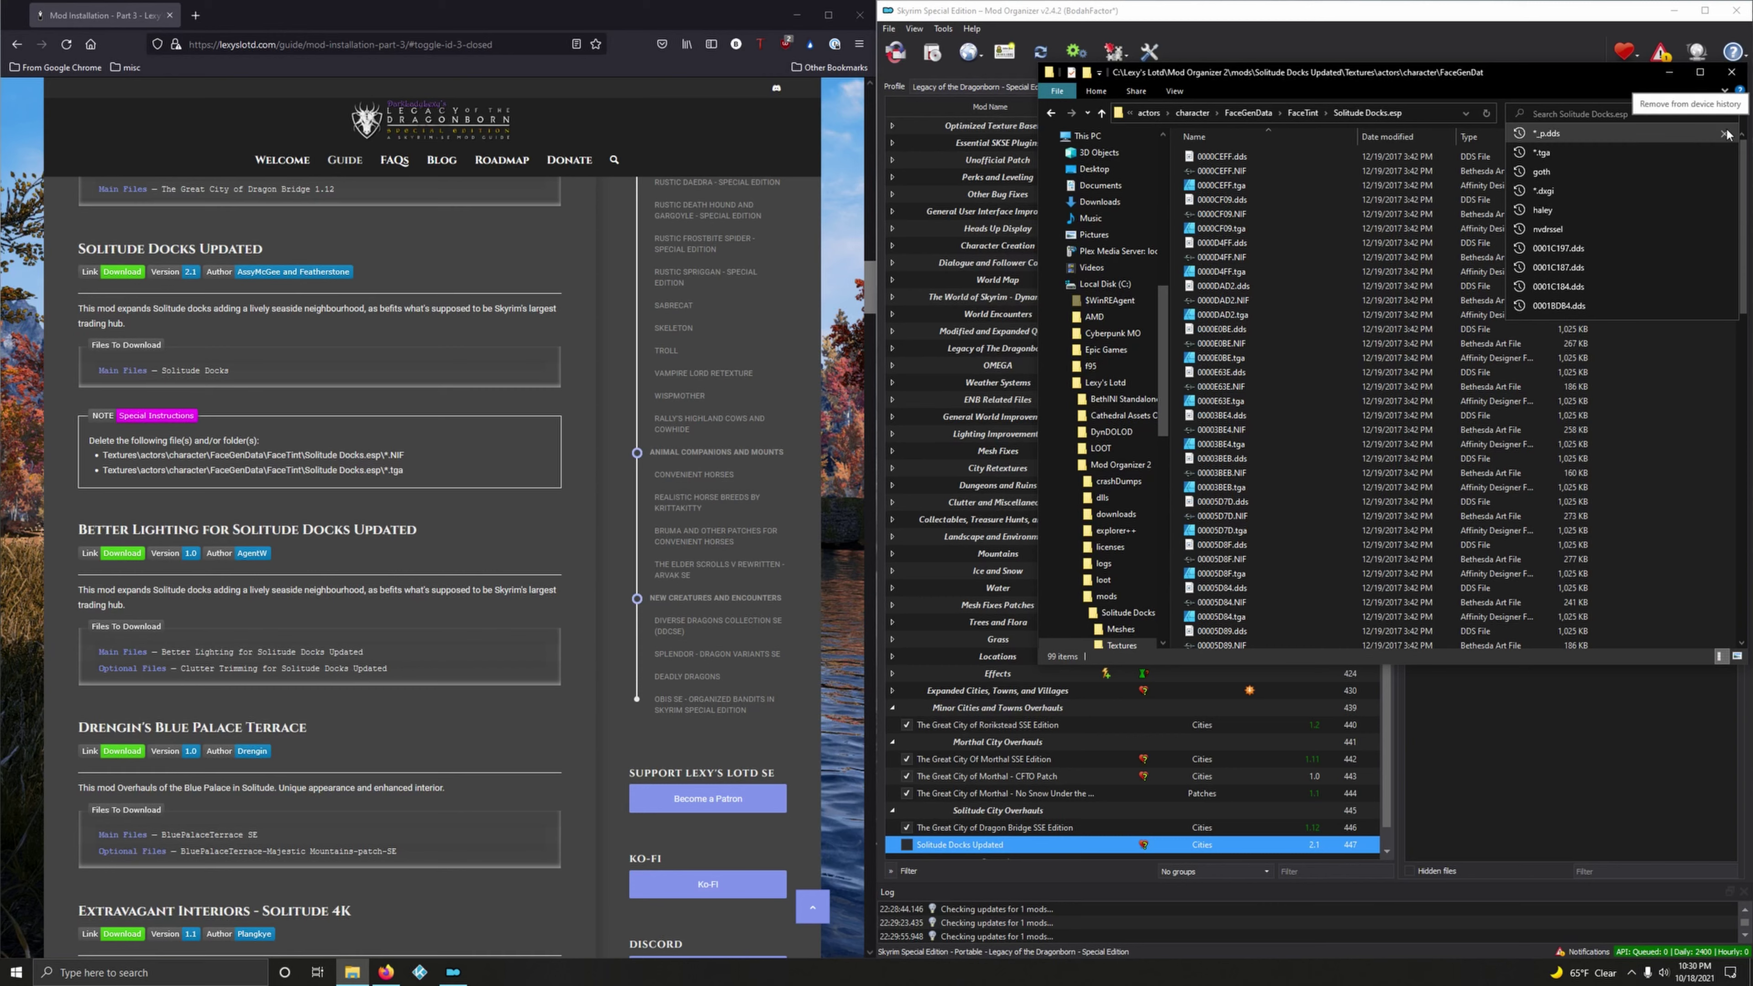
{"action": "type", "text": "*"}
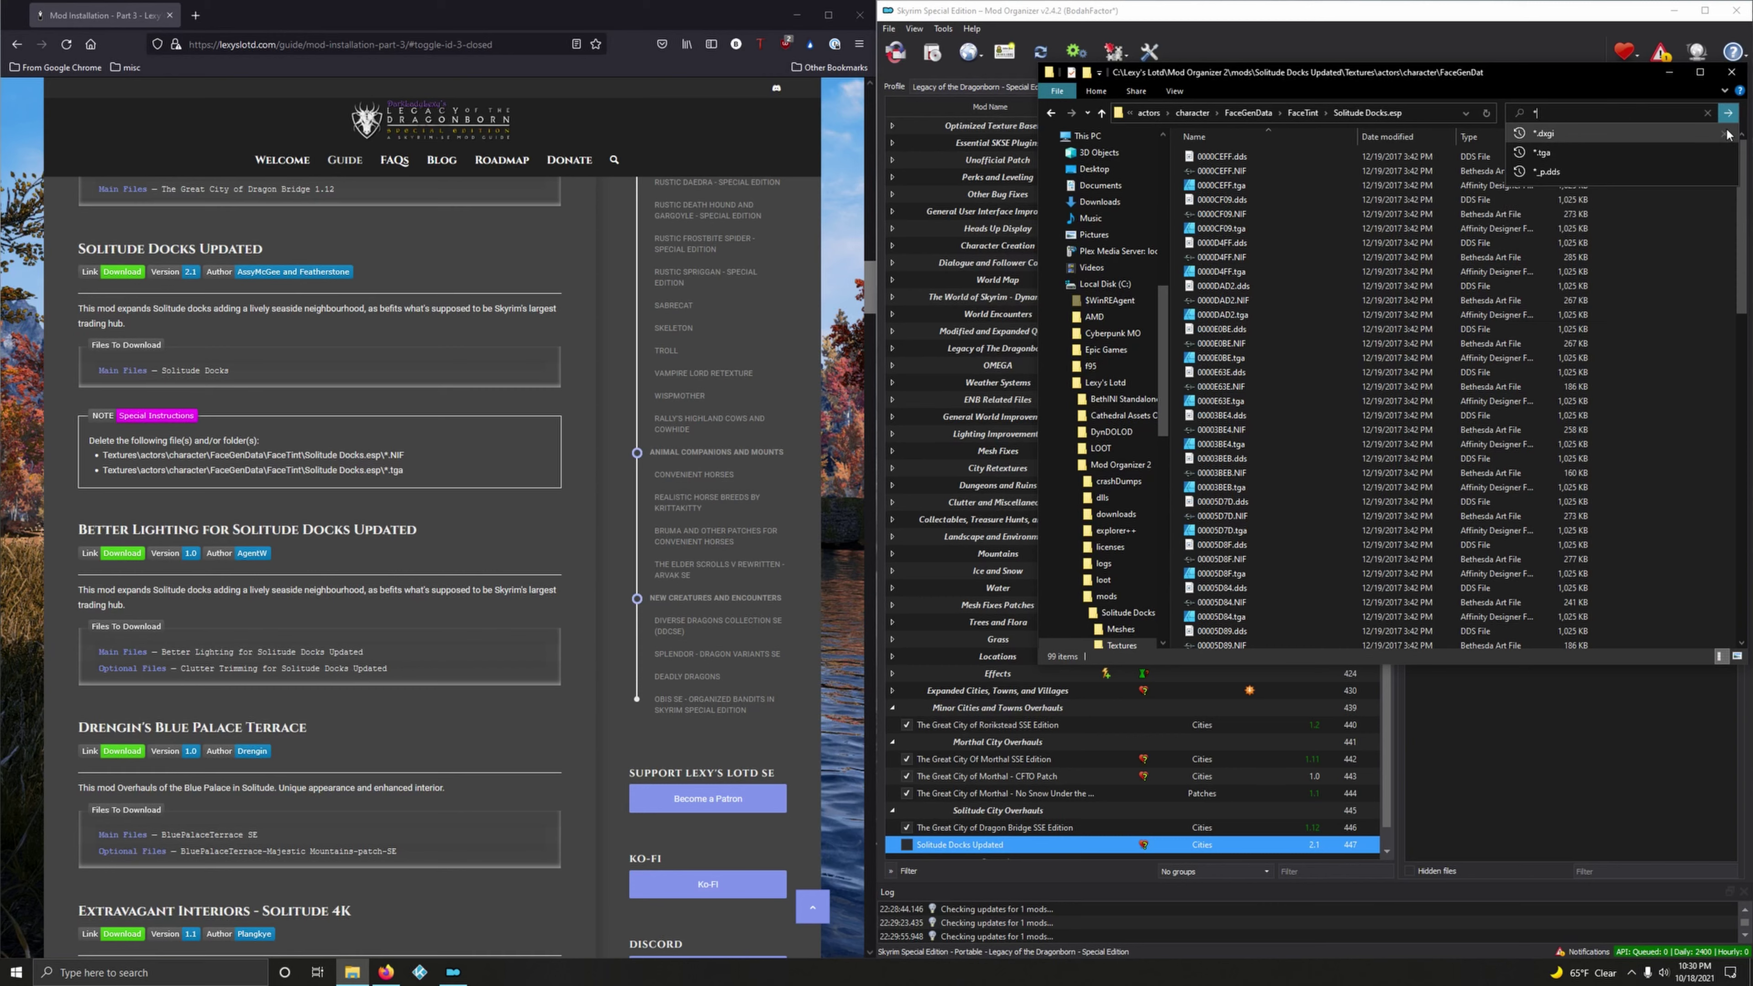
{"action": "type", "text": ".nif"}
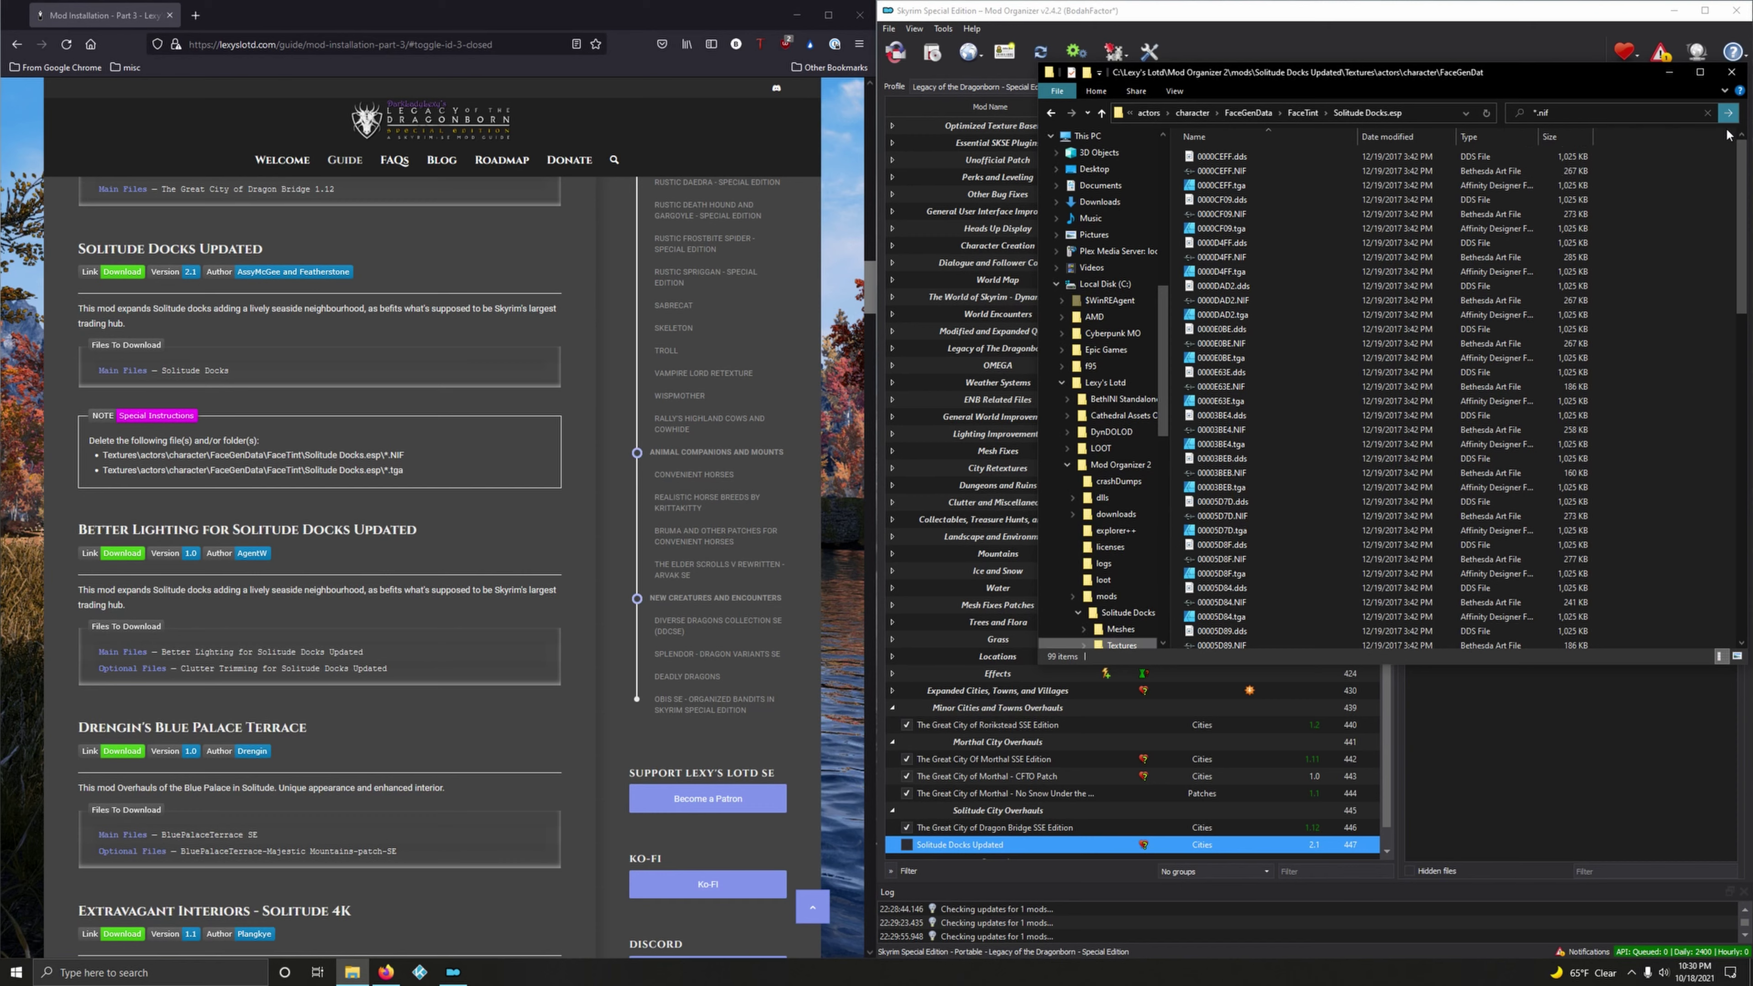
{"action": "key", "text": "Return"}
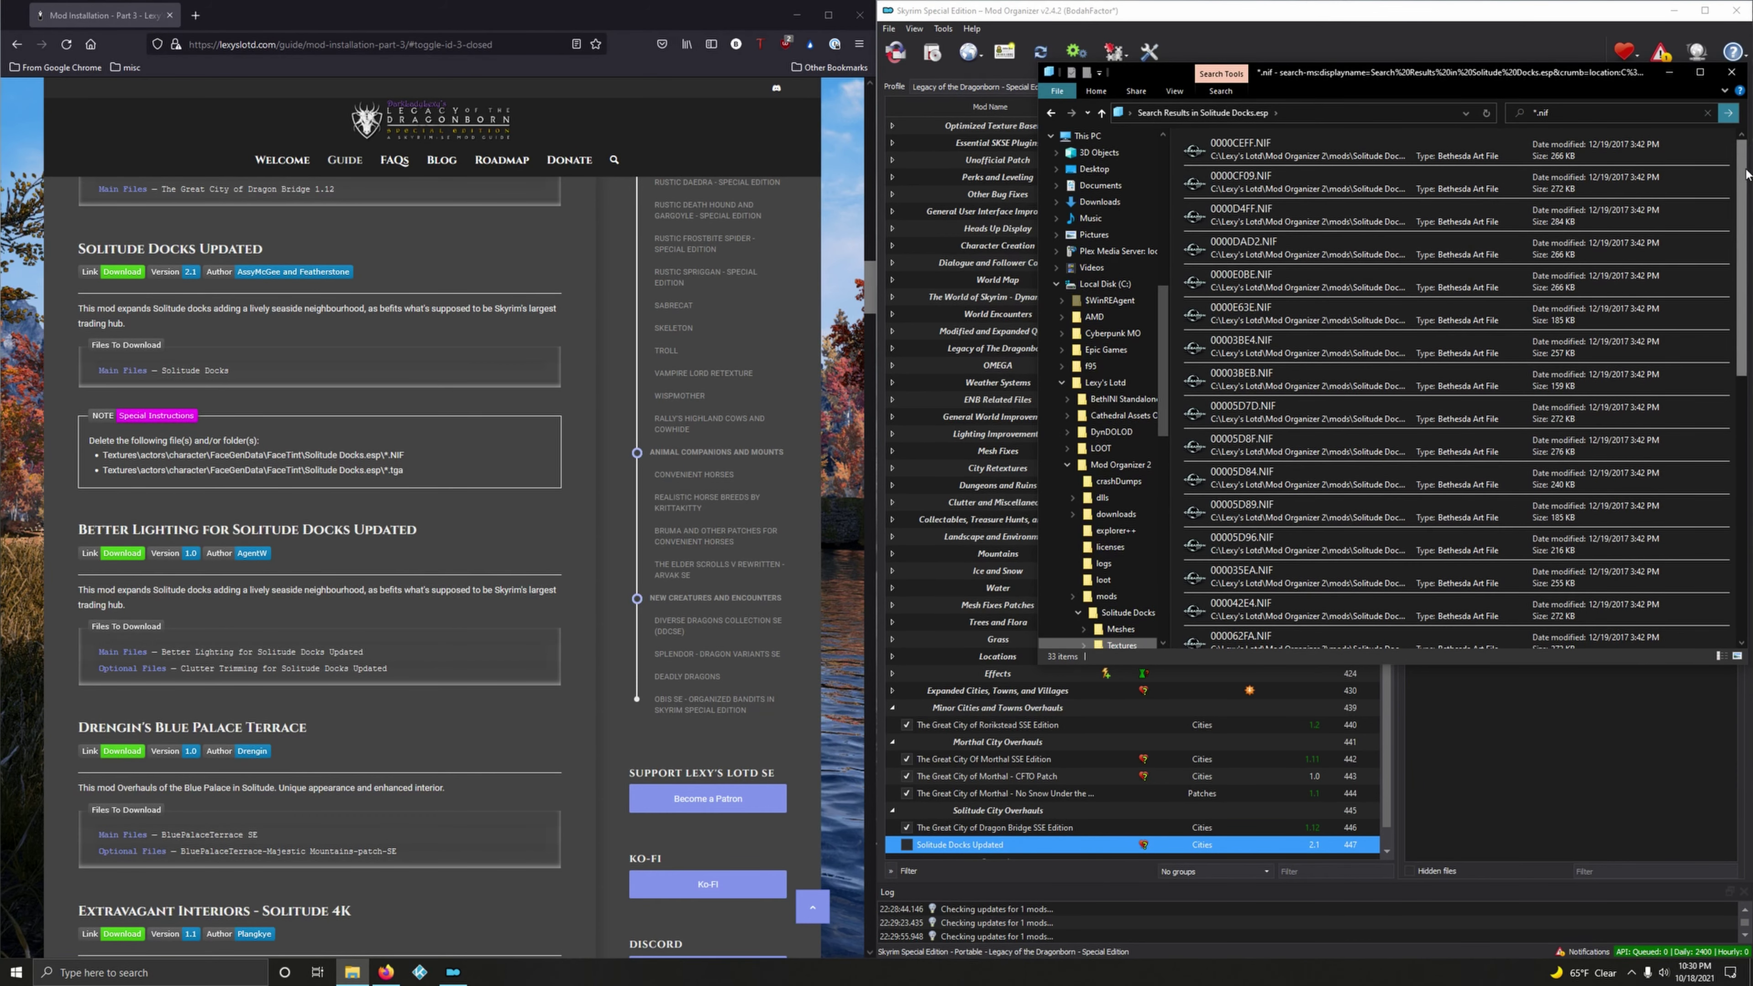
{"action": "left_click_drag", "start_coordinate": [1747, 200], "coordinate": [1740, 489]}
{"action": "key", "text": "Down"}
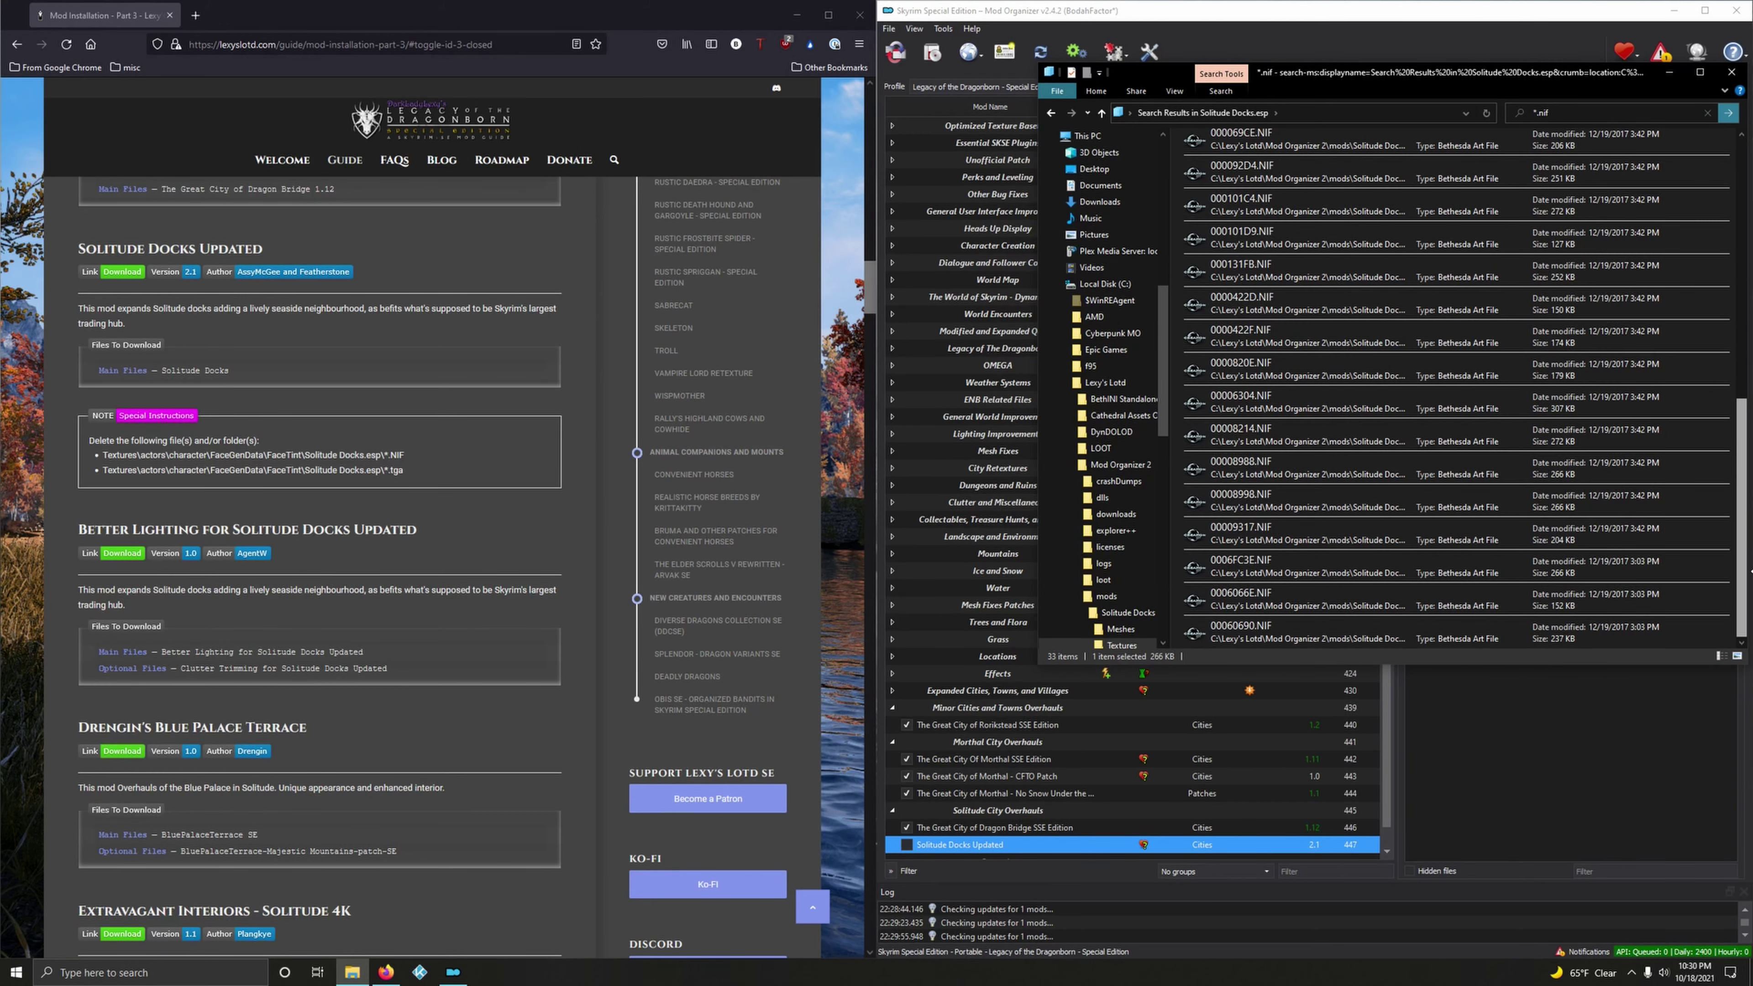
{"action": "key", "text": "ctrl+a"}
{"action": "right_click", "coordinate": [1296, 445]}
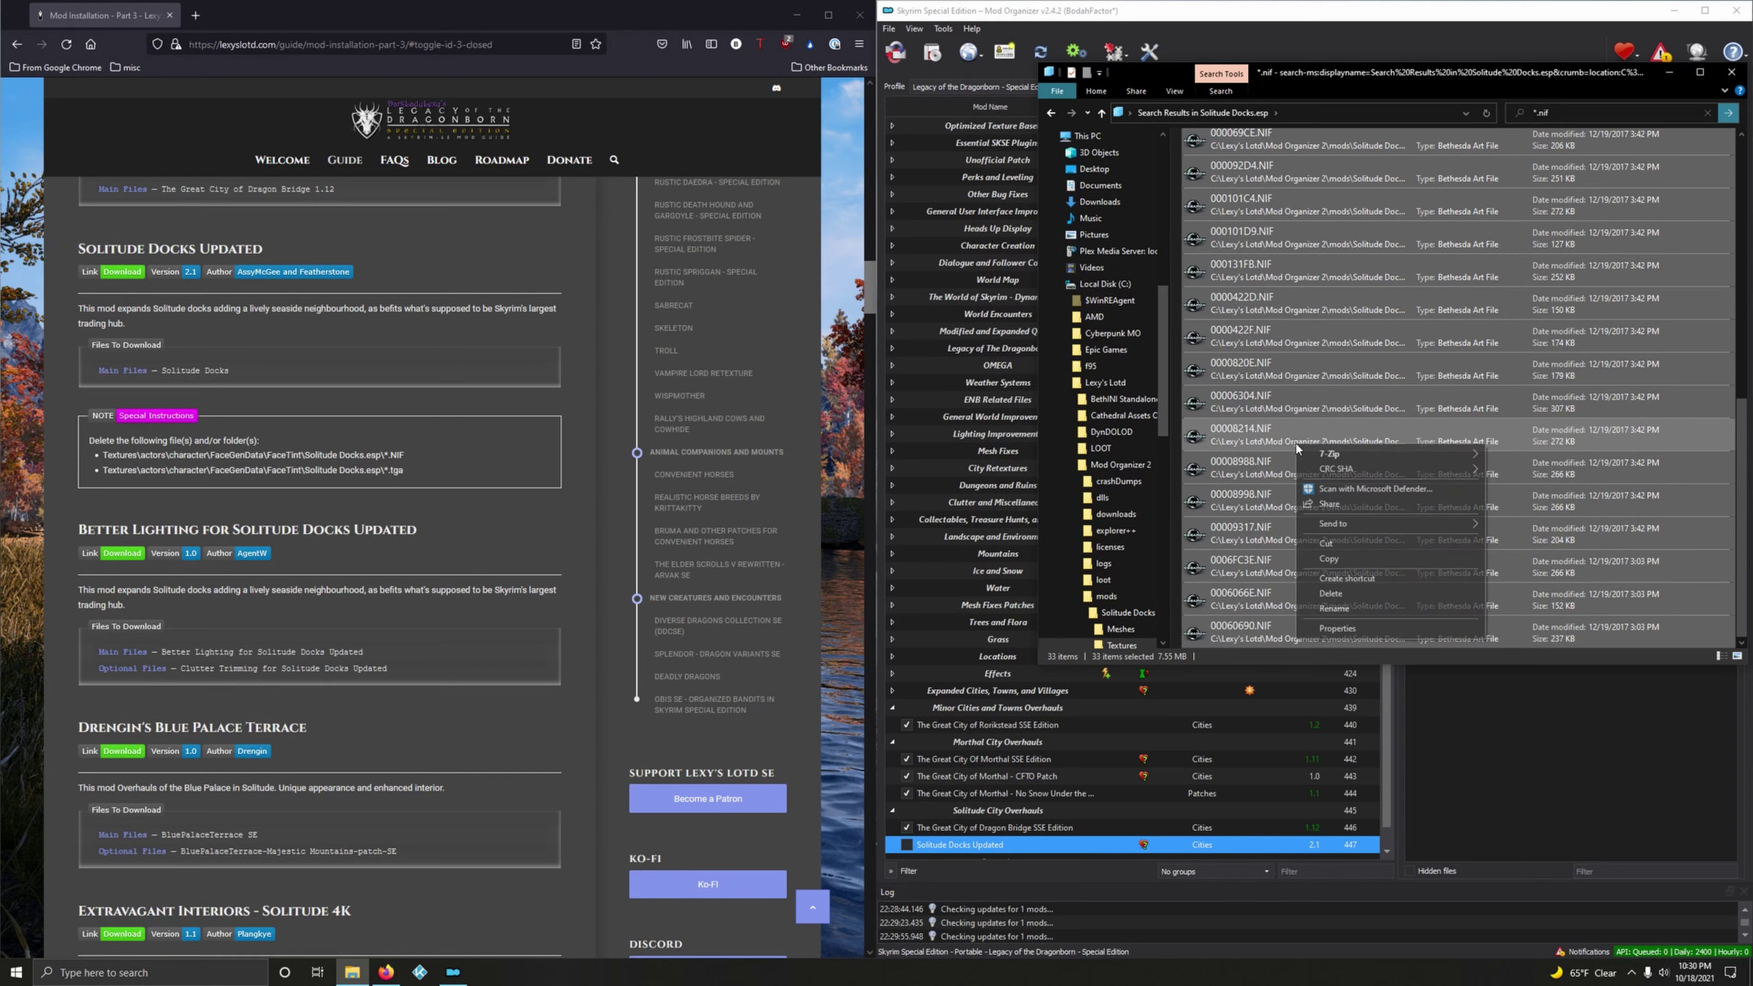
{"action": "left_click", "coordinate": [1334, 593]}
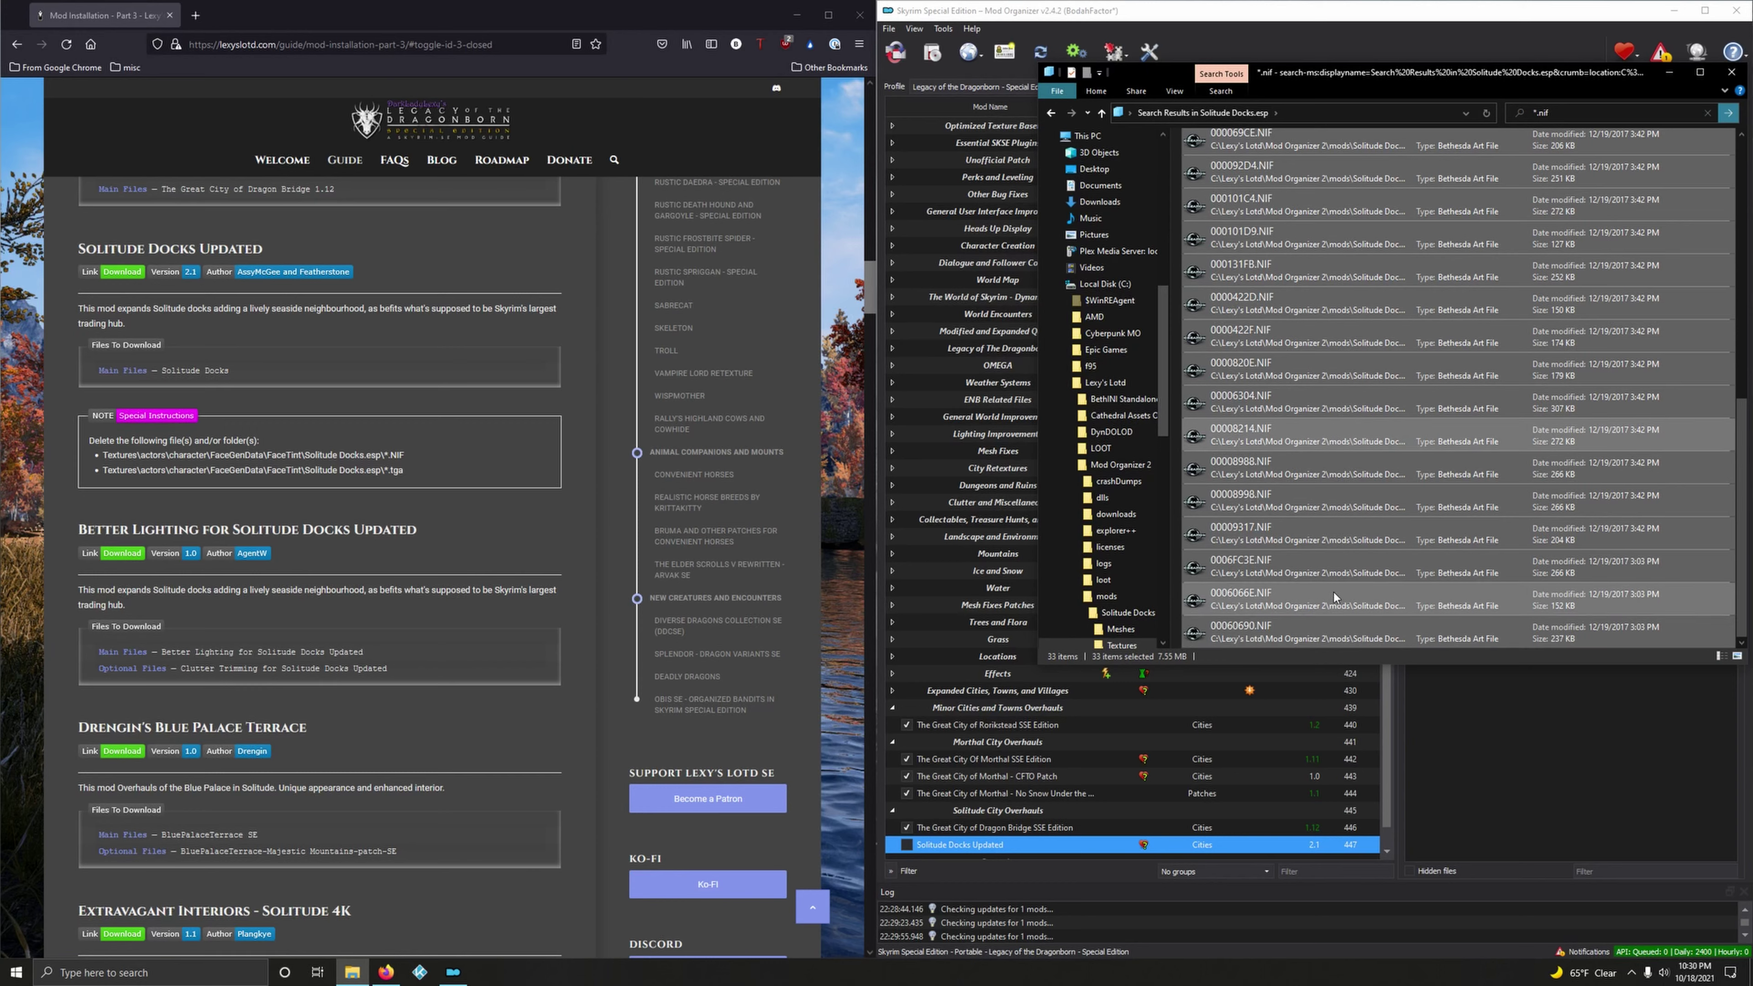
{"action": "left_click", "coordinate": [1051, 114]}
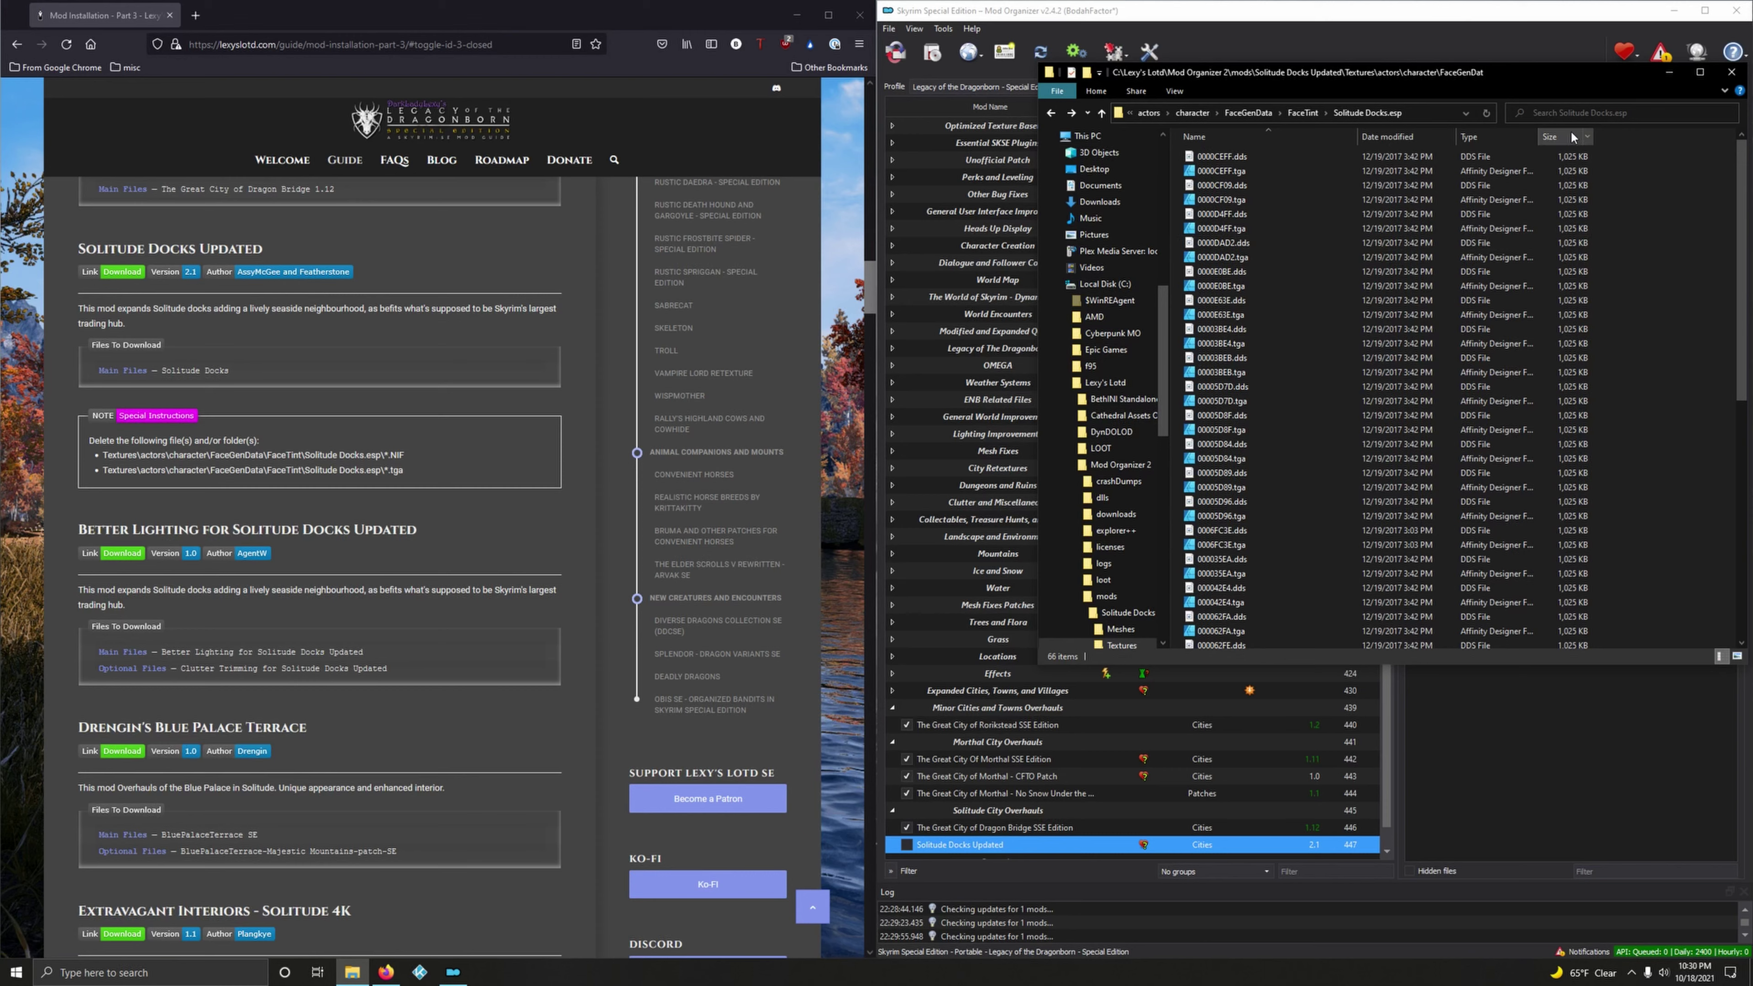
- Search the folder for *.tga and delete all 33 TGA files
{"action": "left_click", "coordinate": [1612, 117]}
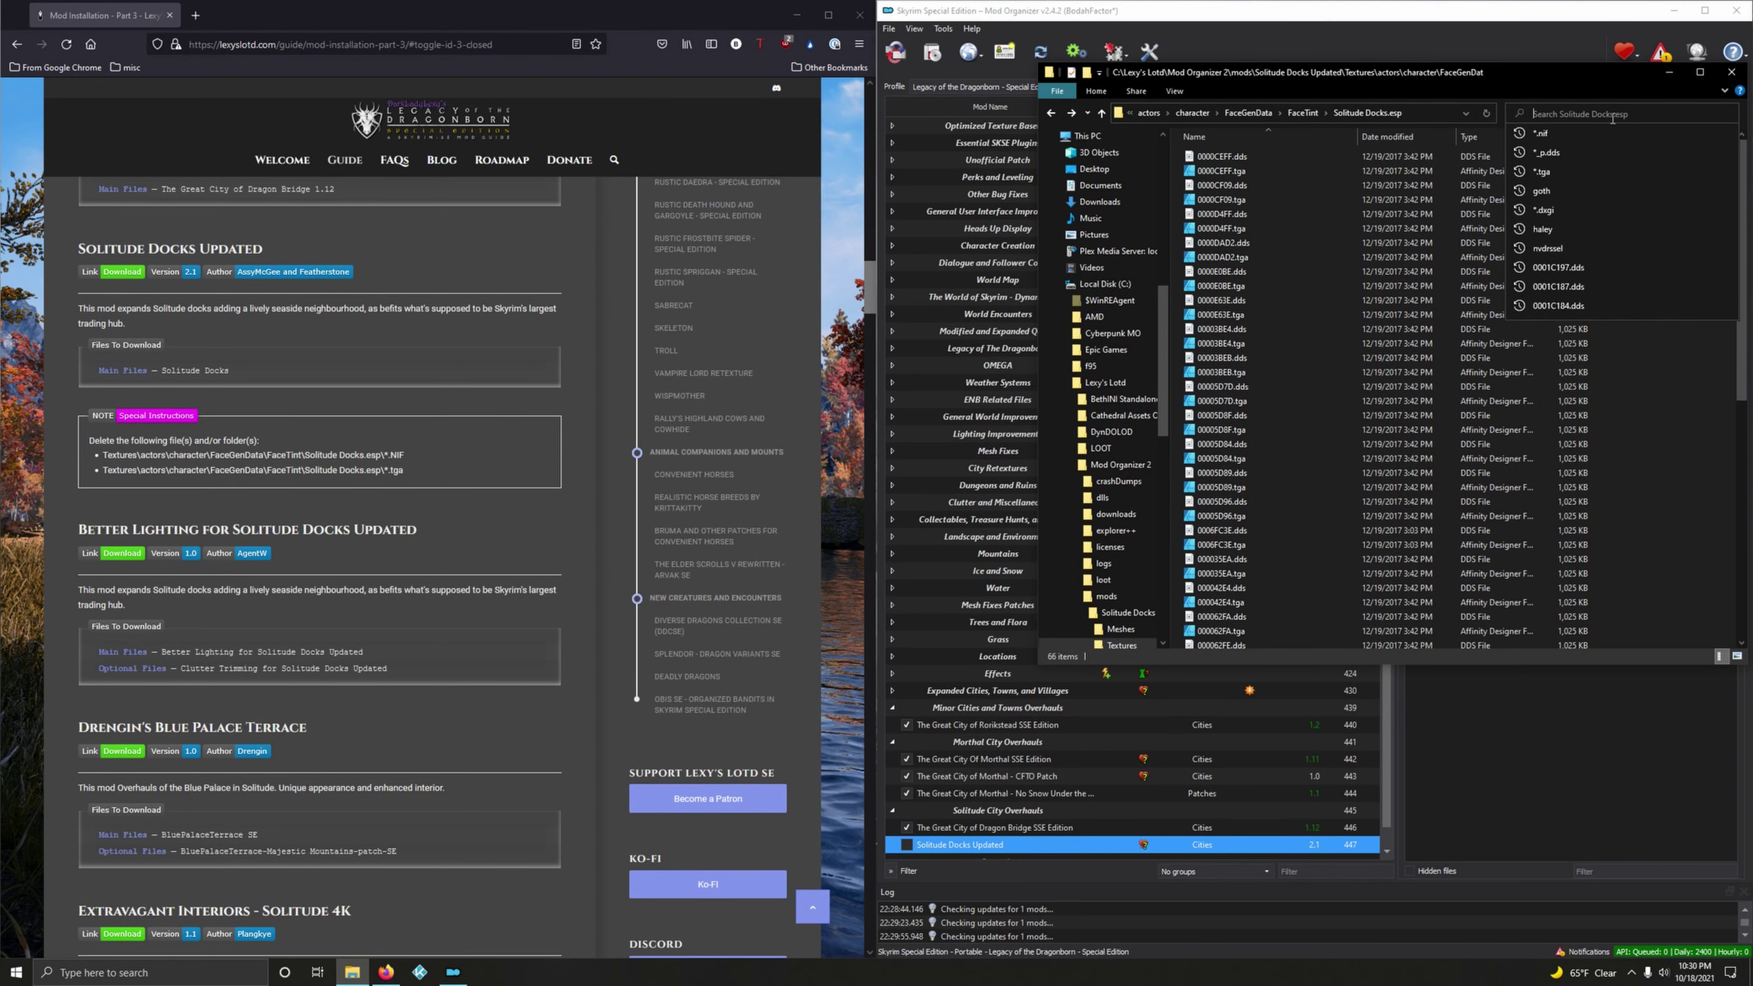
{"action": "type", "text": "*.tga"}
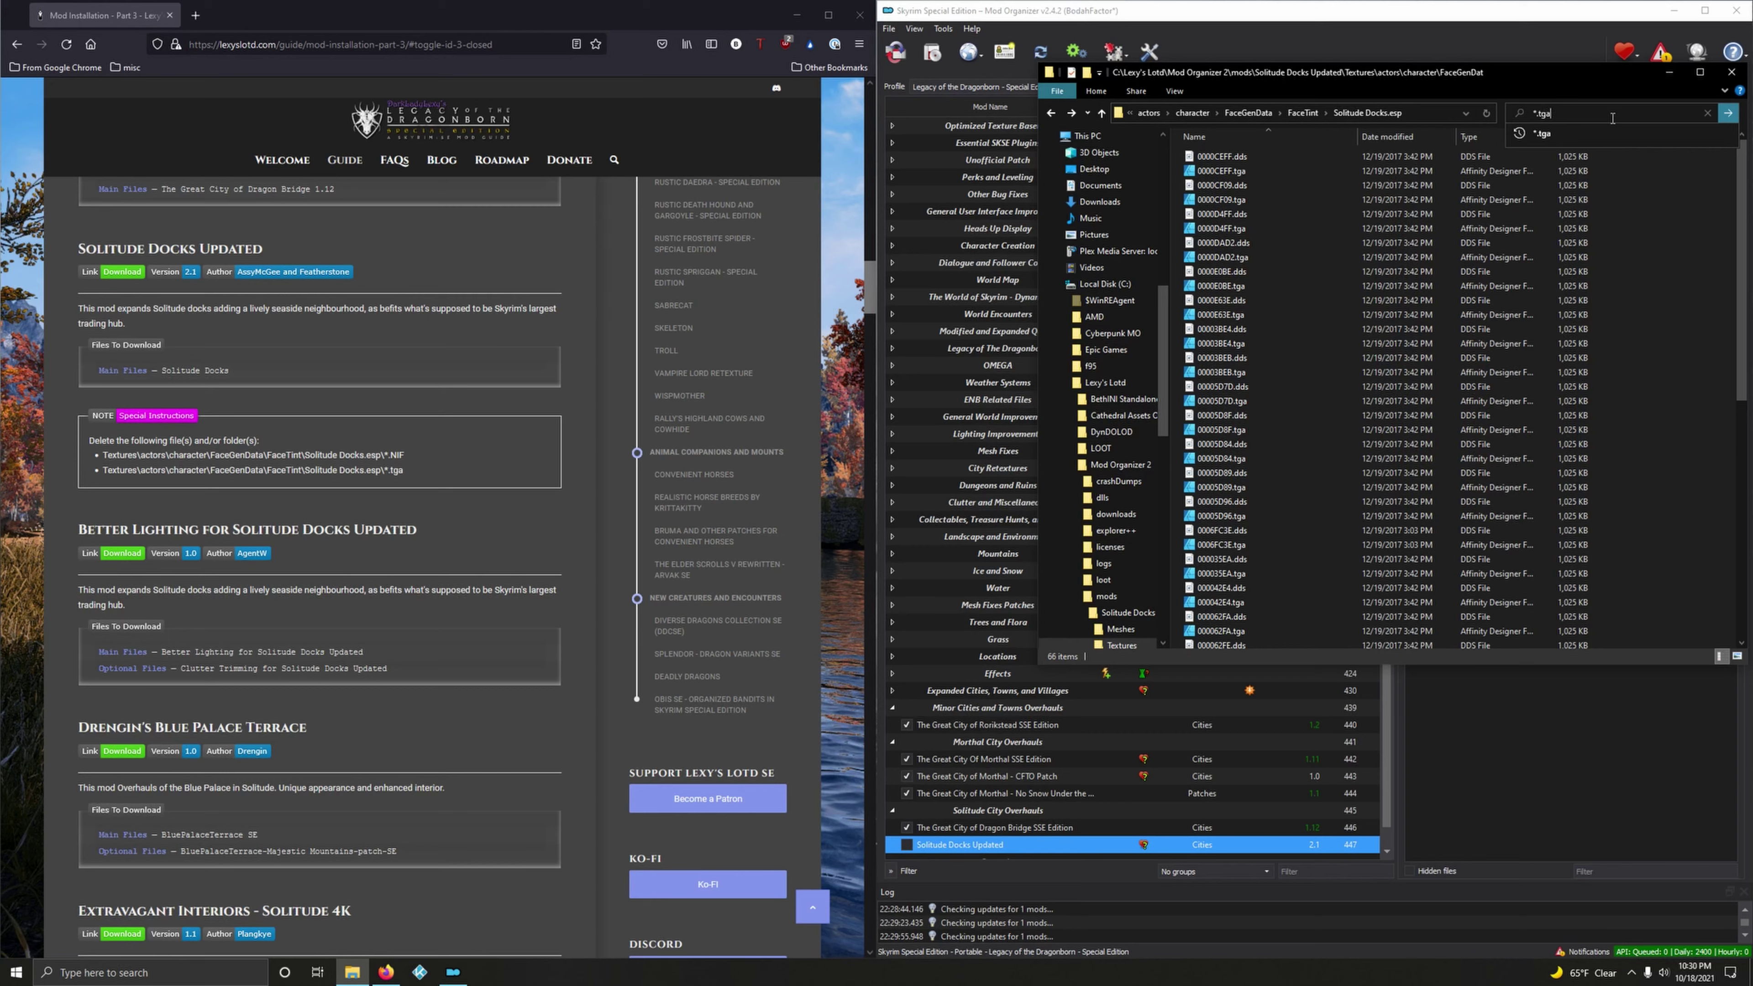
{"action": "key", "text": "Return"}
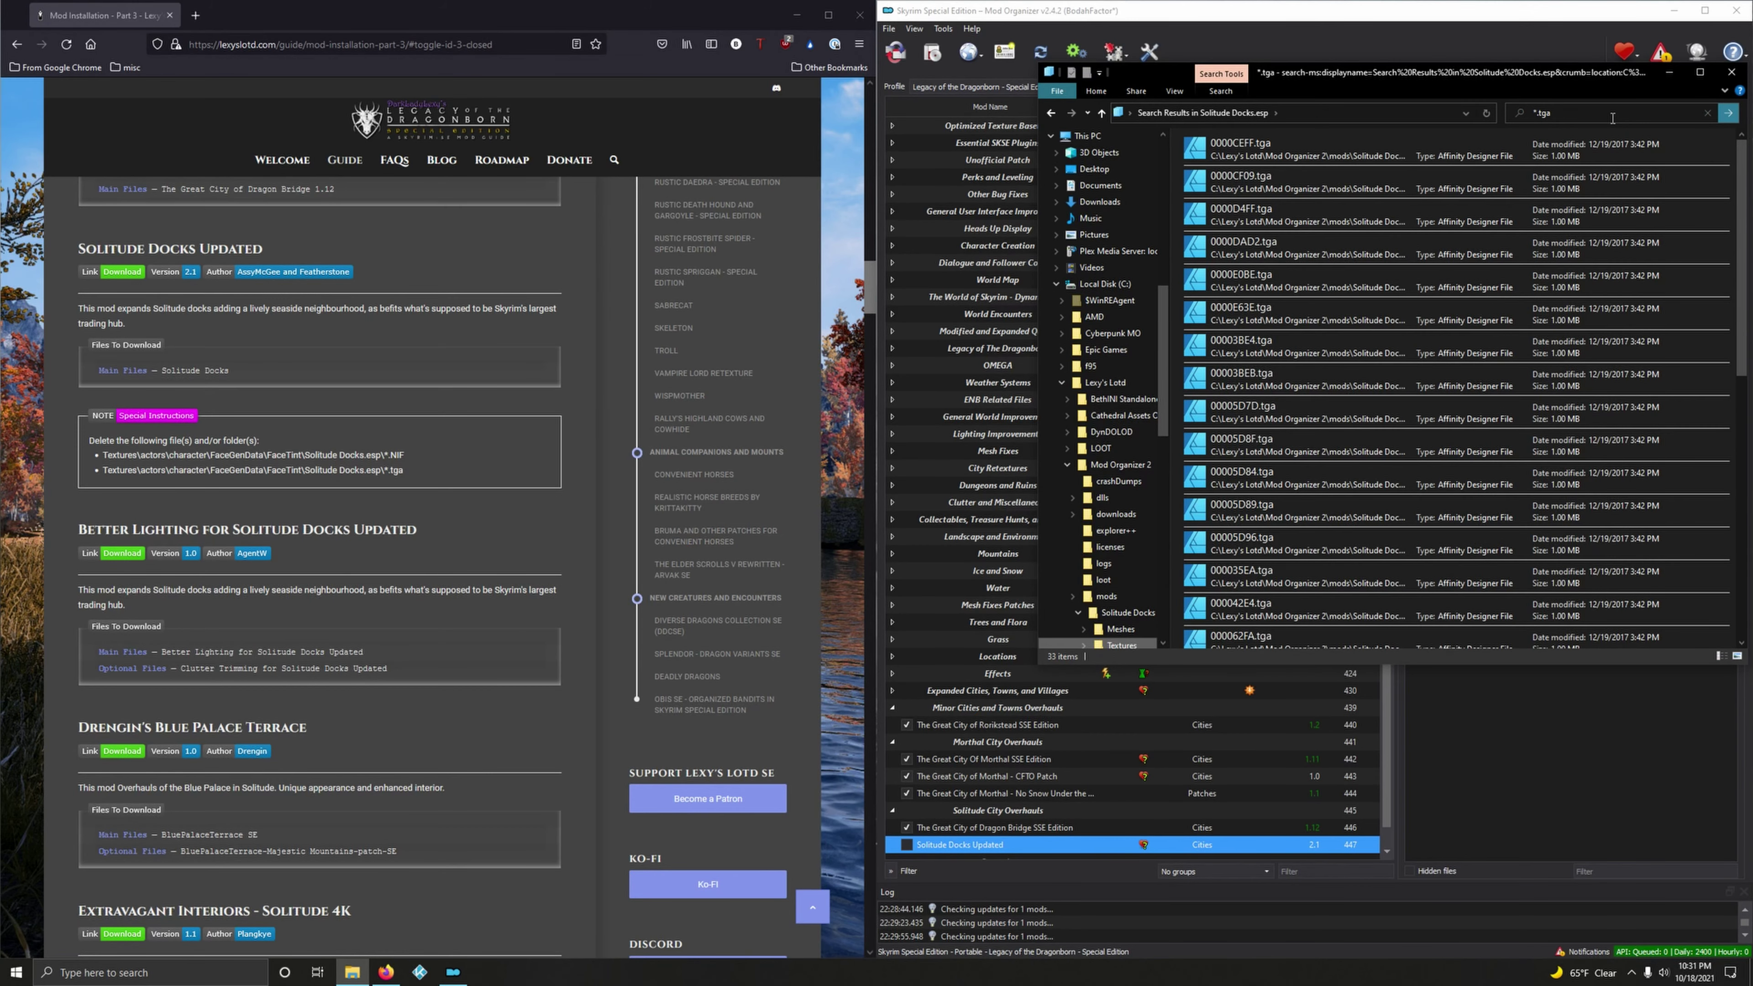
{"action": "left_click", "coordinate": [1271, 158]}
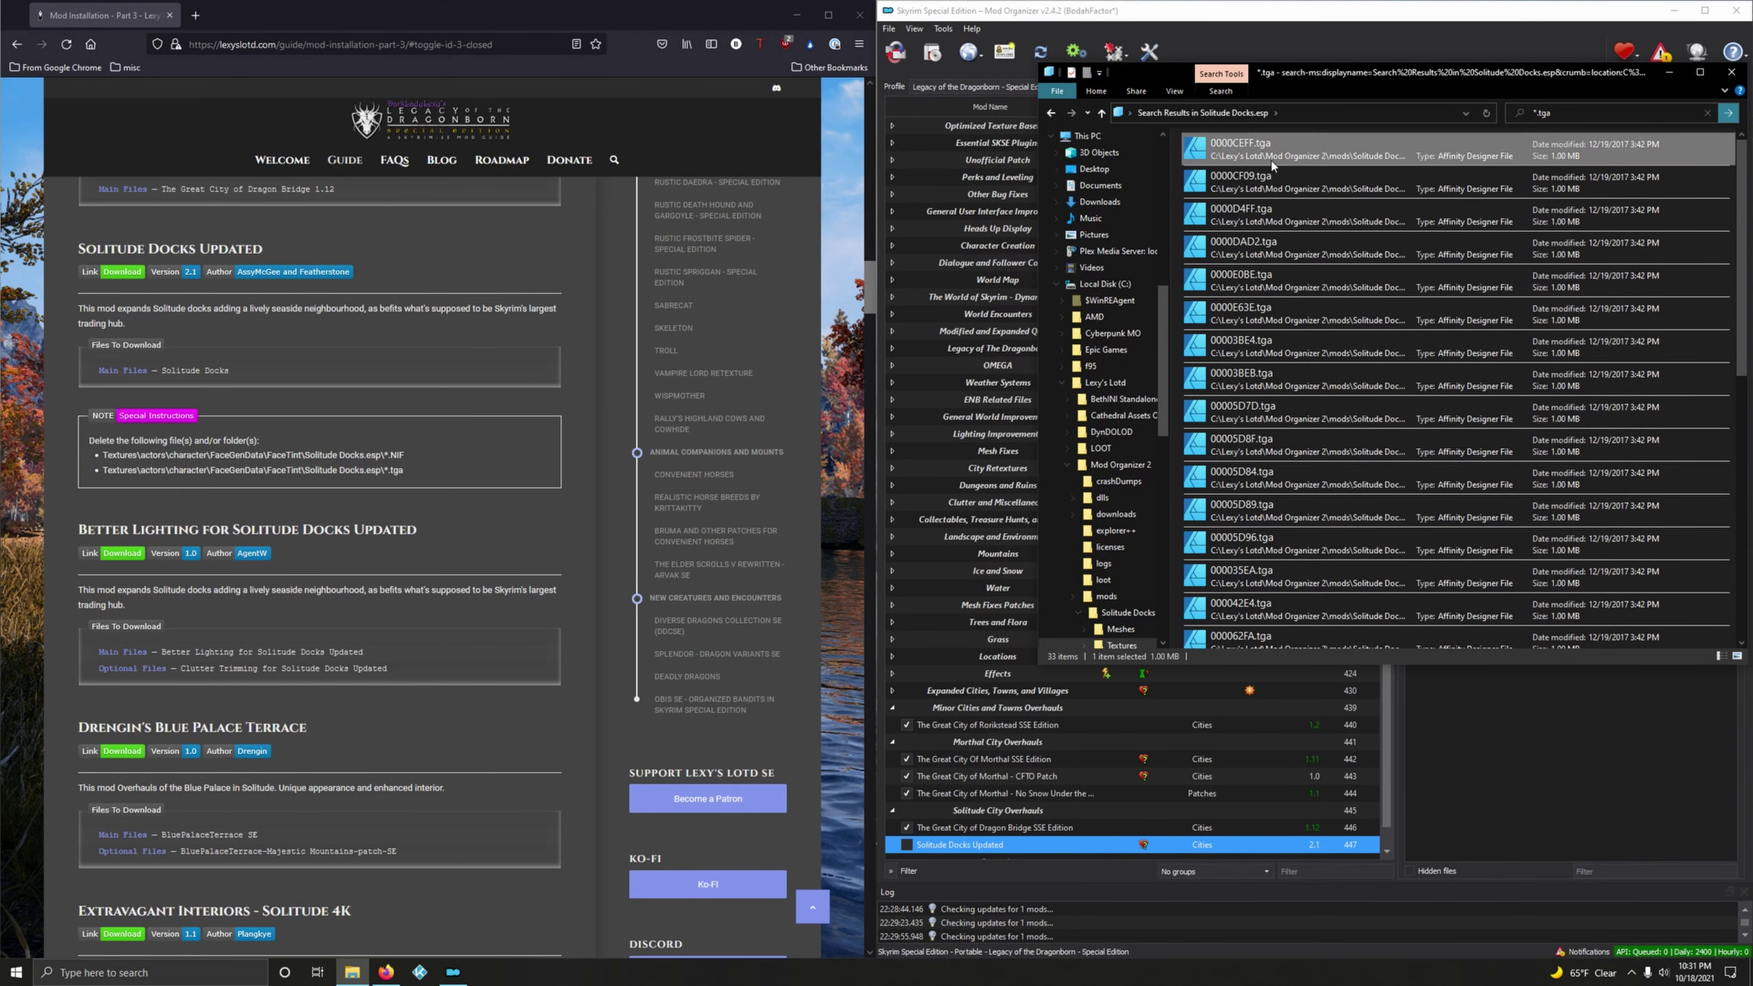
{"action": "left_click_drag", "start_coordinate": [1742, 263], "coordinate": [1742, 528]}
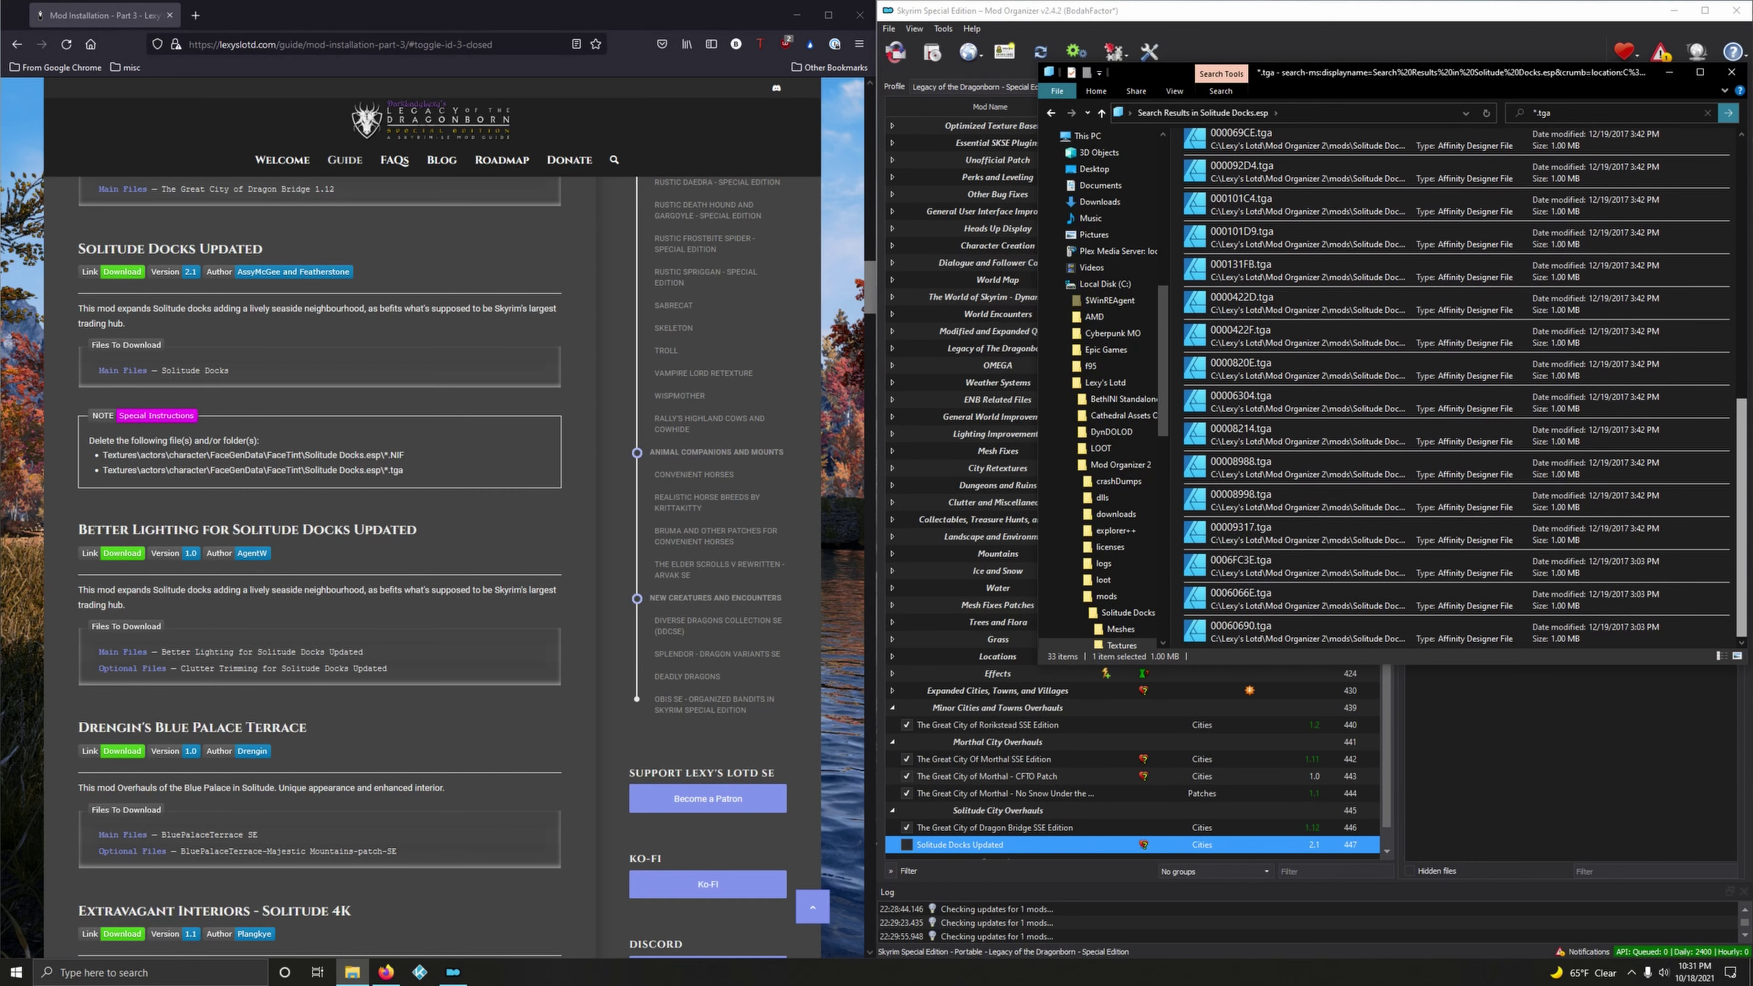
{"action": "key", "text": "ctrl+a"}
{"action": "right_click", "coordinate": [1371, 406]}
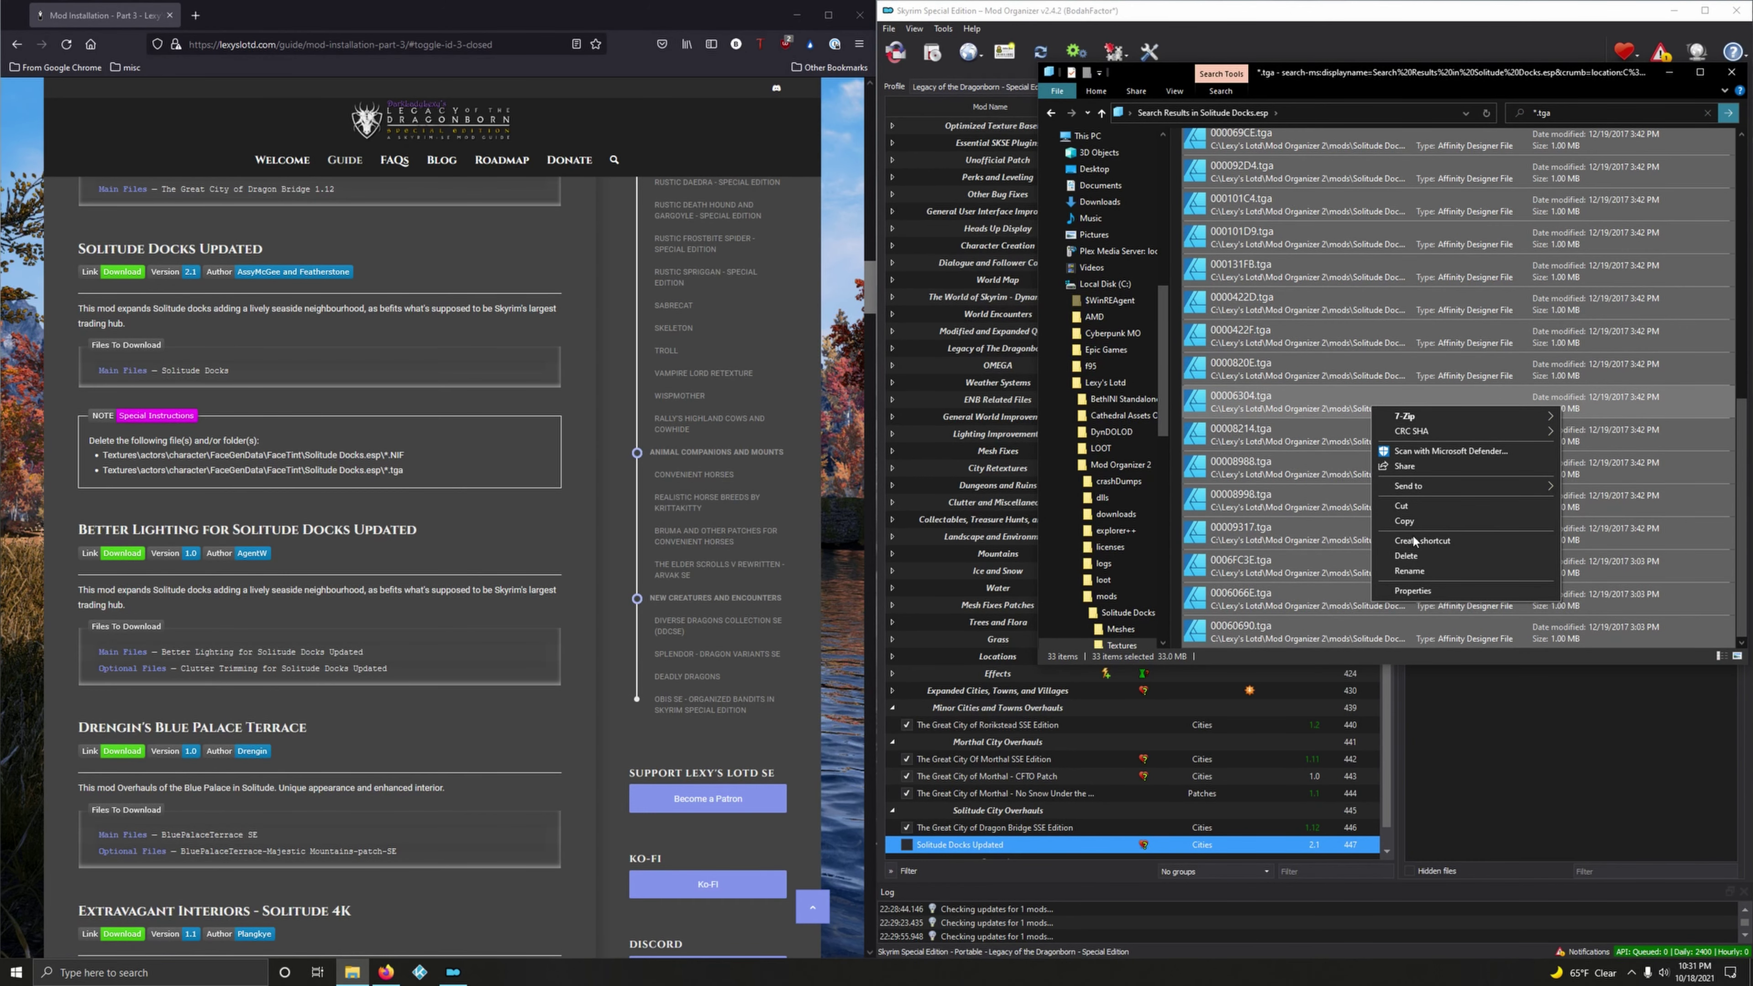
{"action": "left_click", "coordinate": [1406, 555]}
- Close Explorer and enable Solitude Docks Updated at priority 447 in the mod list
{"action": "left_click", "coordinate": [1738, 73]}
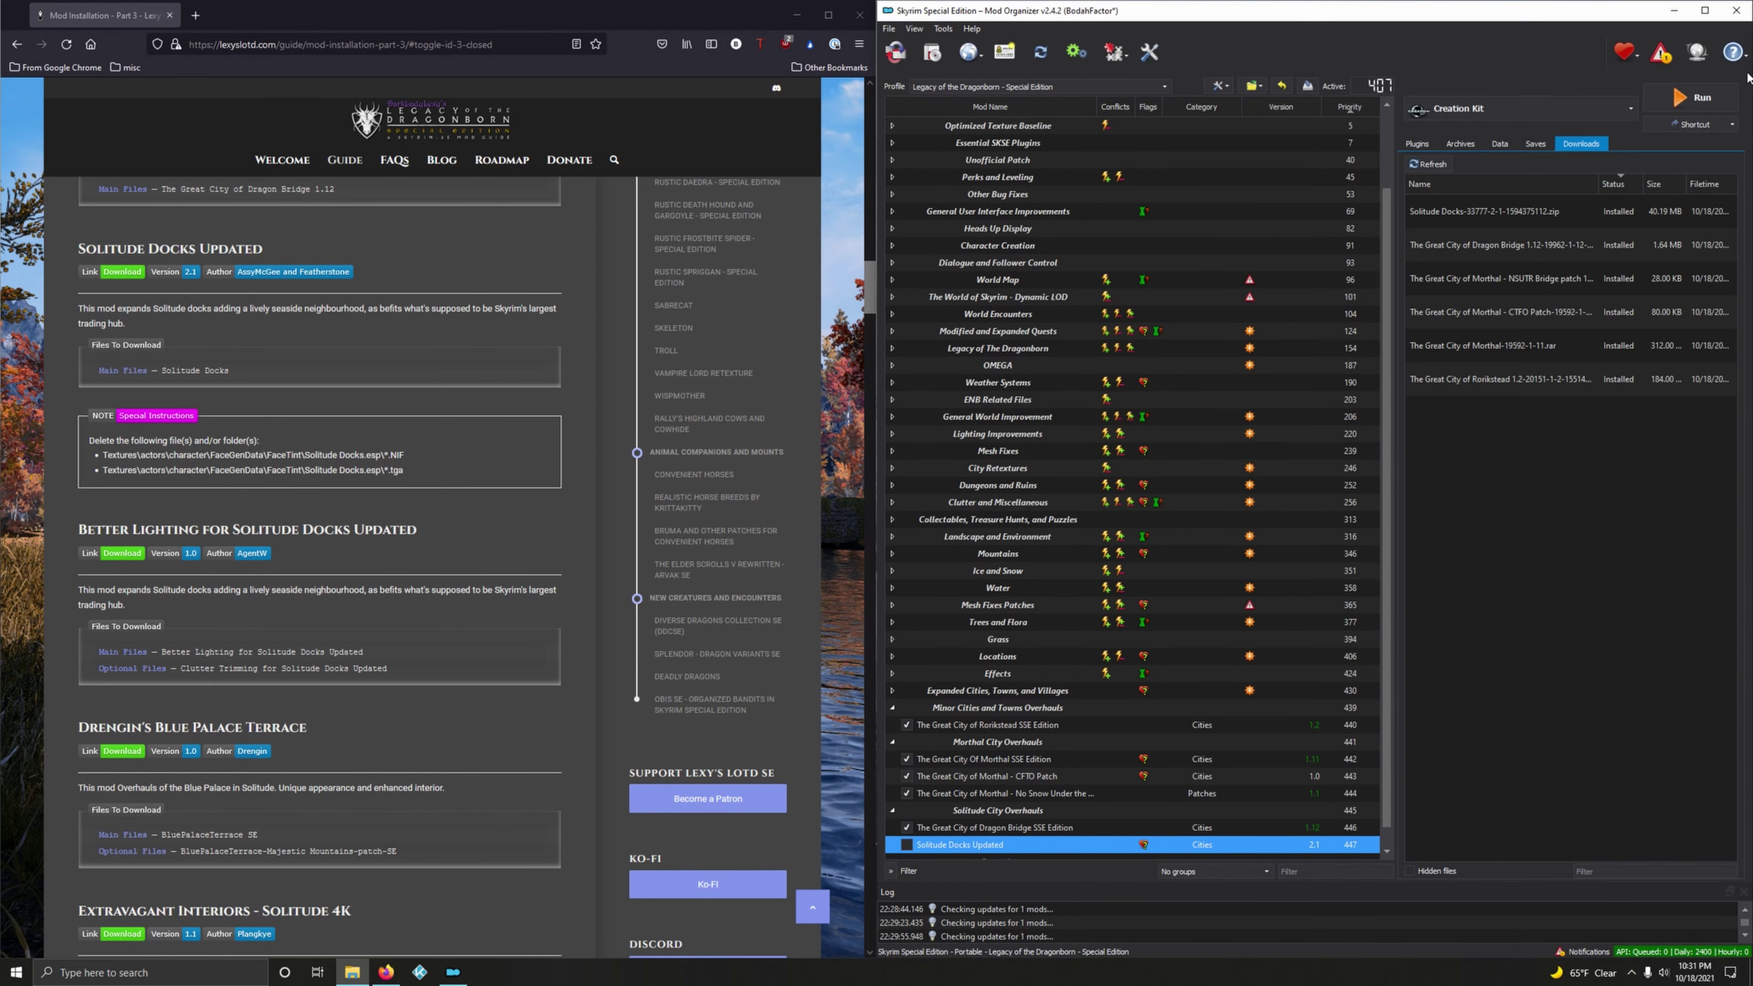
{"action": "scroll", "coordinate": [1177, 483], "scroll_direction": "down", "scroll_amount": 1}
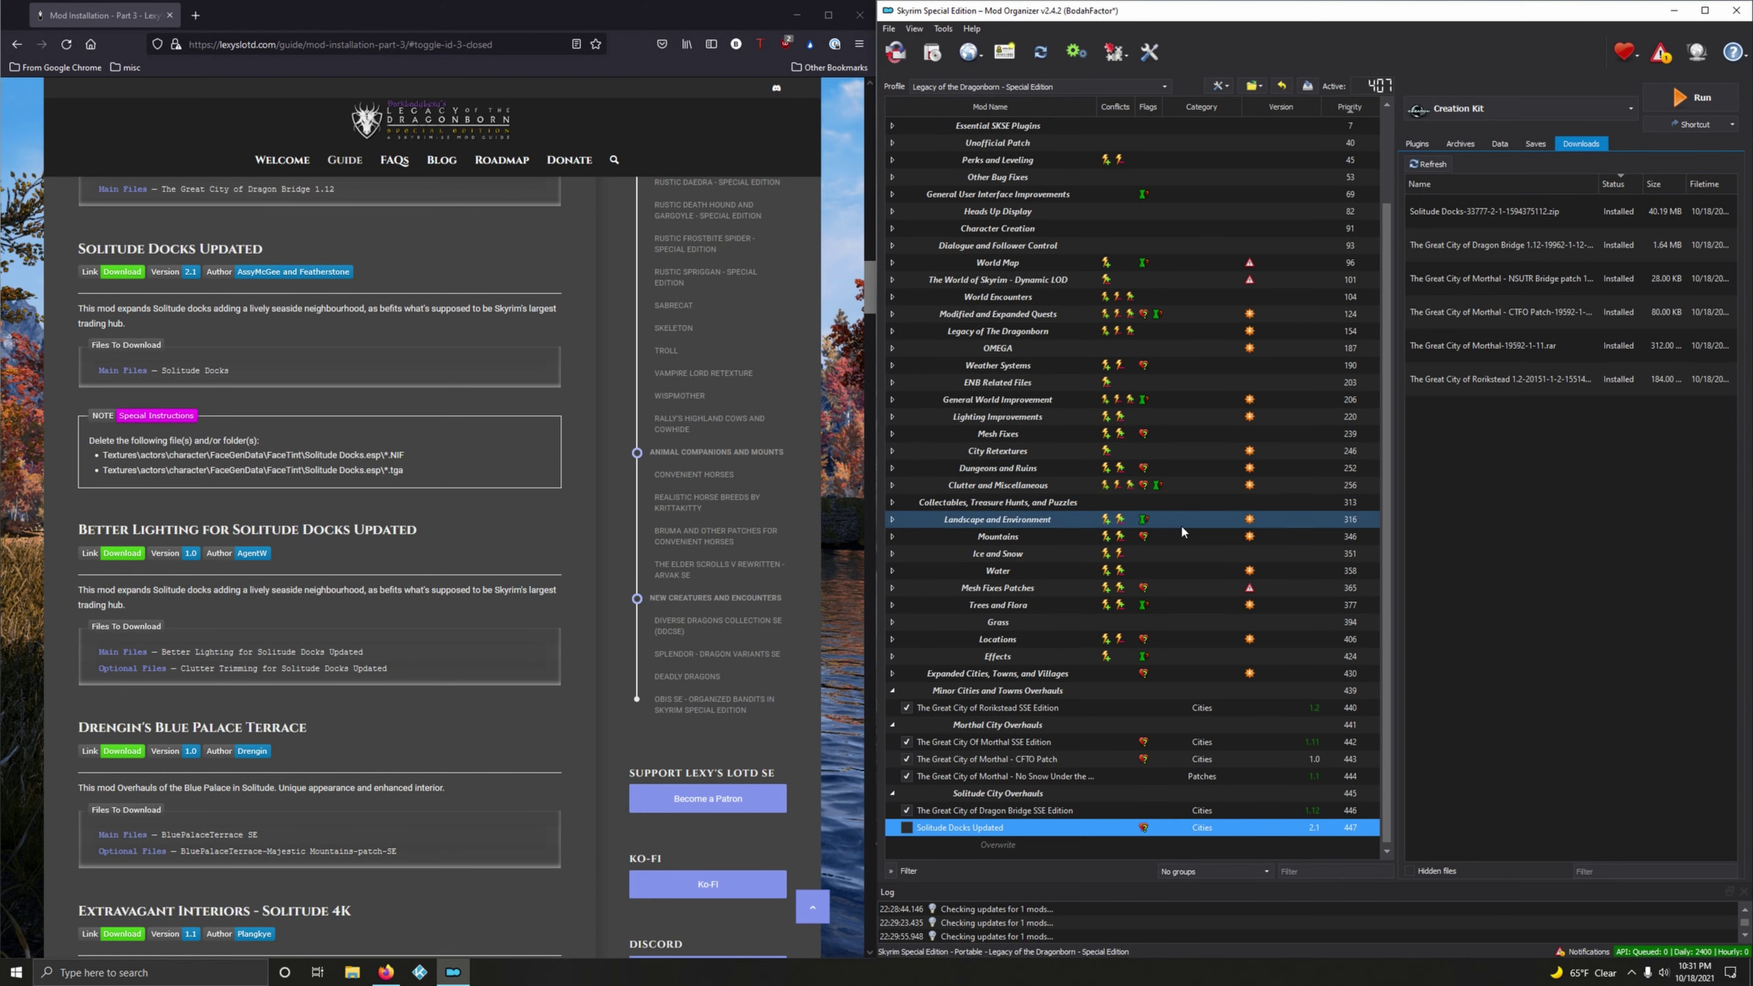
{"action": "left_click", "coordinate": [907, 827]}
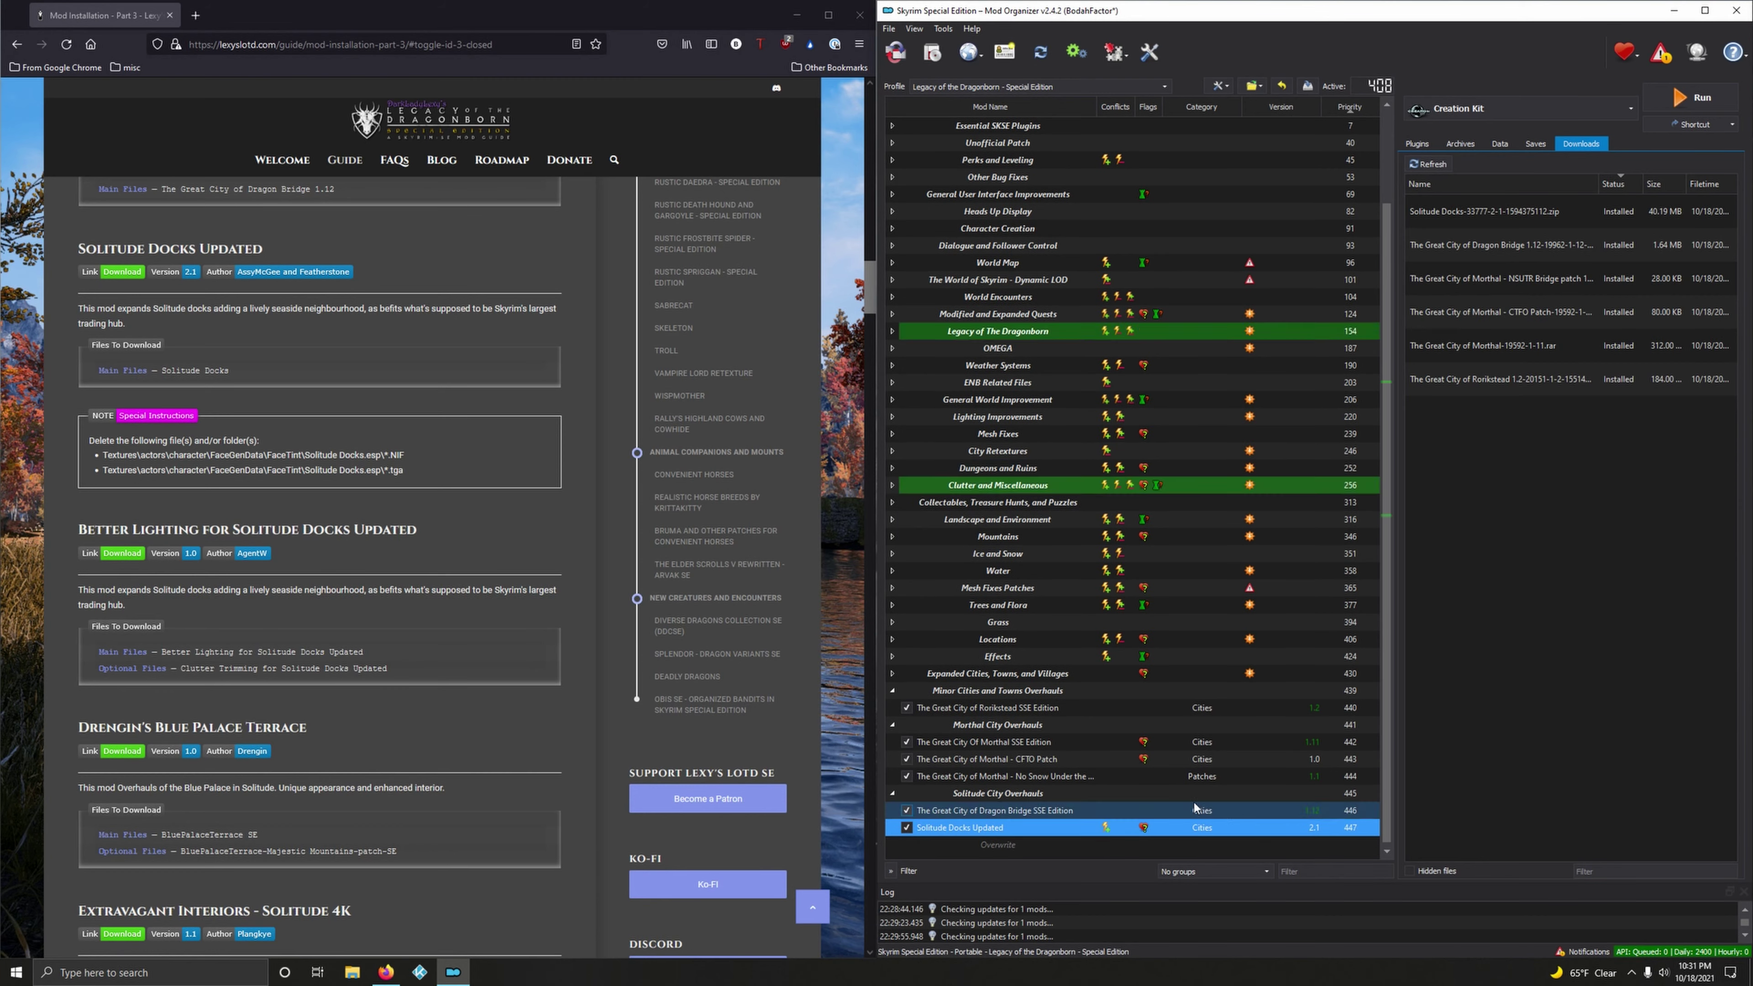
{"action": "scroll", "coordinate": [402, 538], "scroll_direction": "down", "scroll_amount": 3}
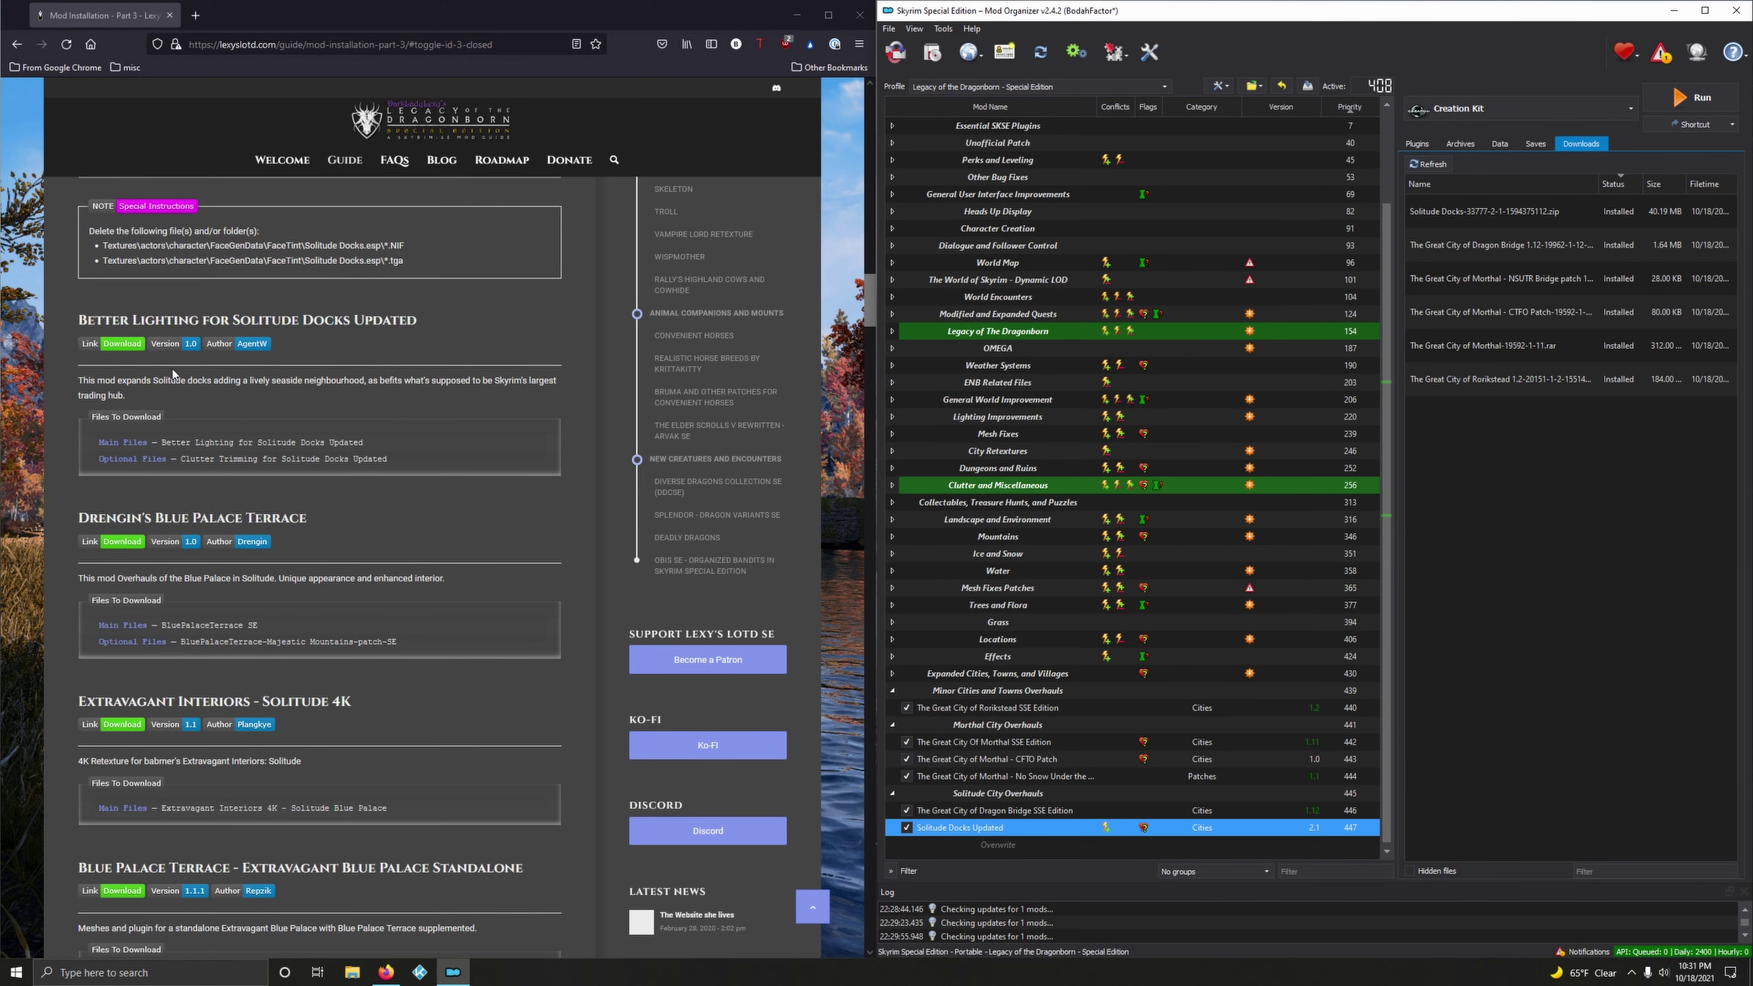
{"action": "scroll", "coordinate": [515, 506], "scroll_direction": "up", "scroll_amount": 5}
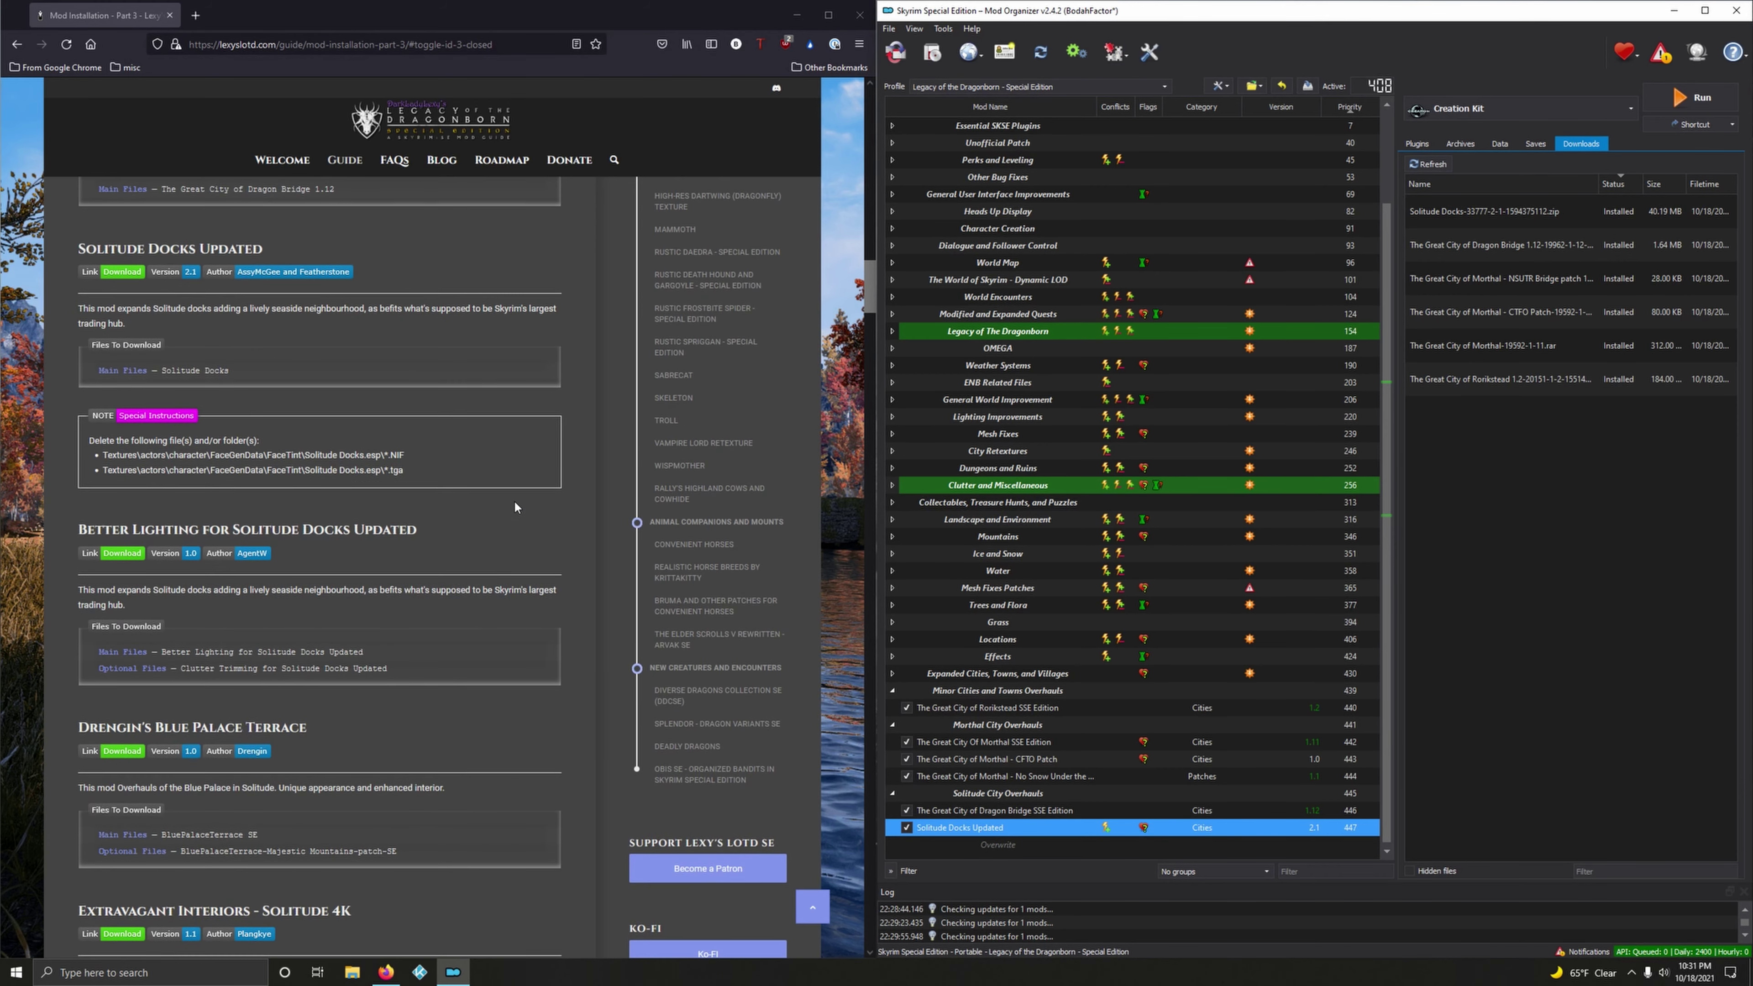
{"action": "scroll", "coordinate": [508, 512], "scroll_direction": "up", "scroll_amount": 3}
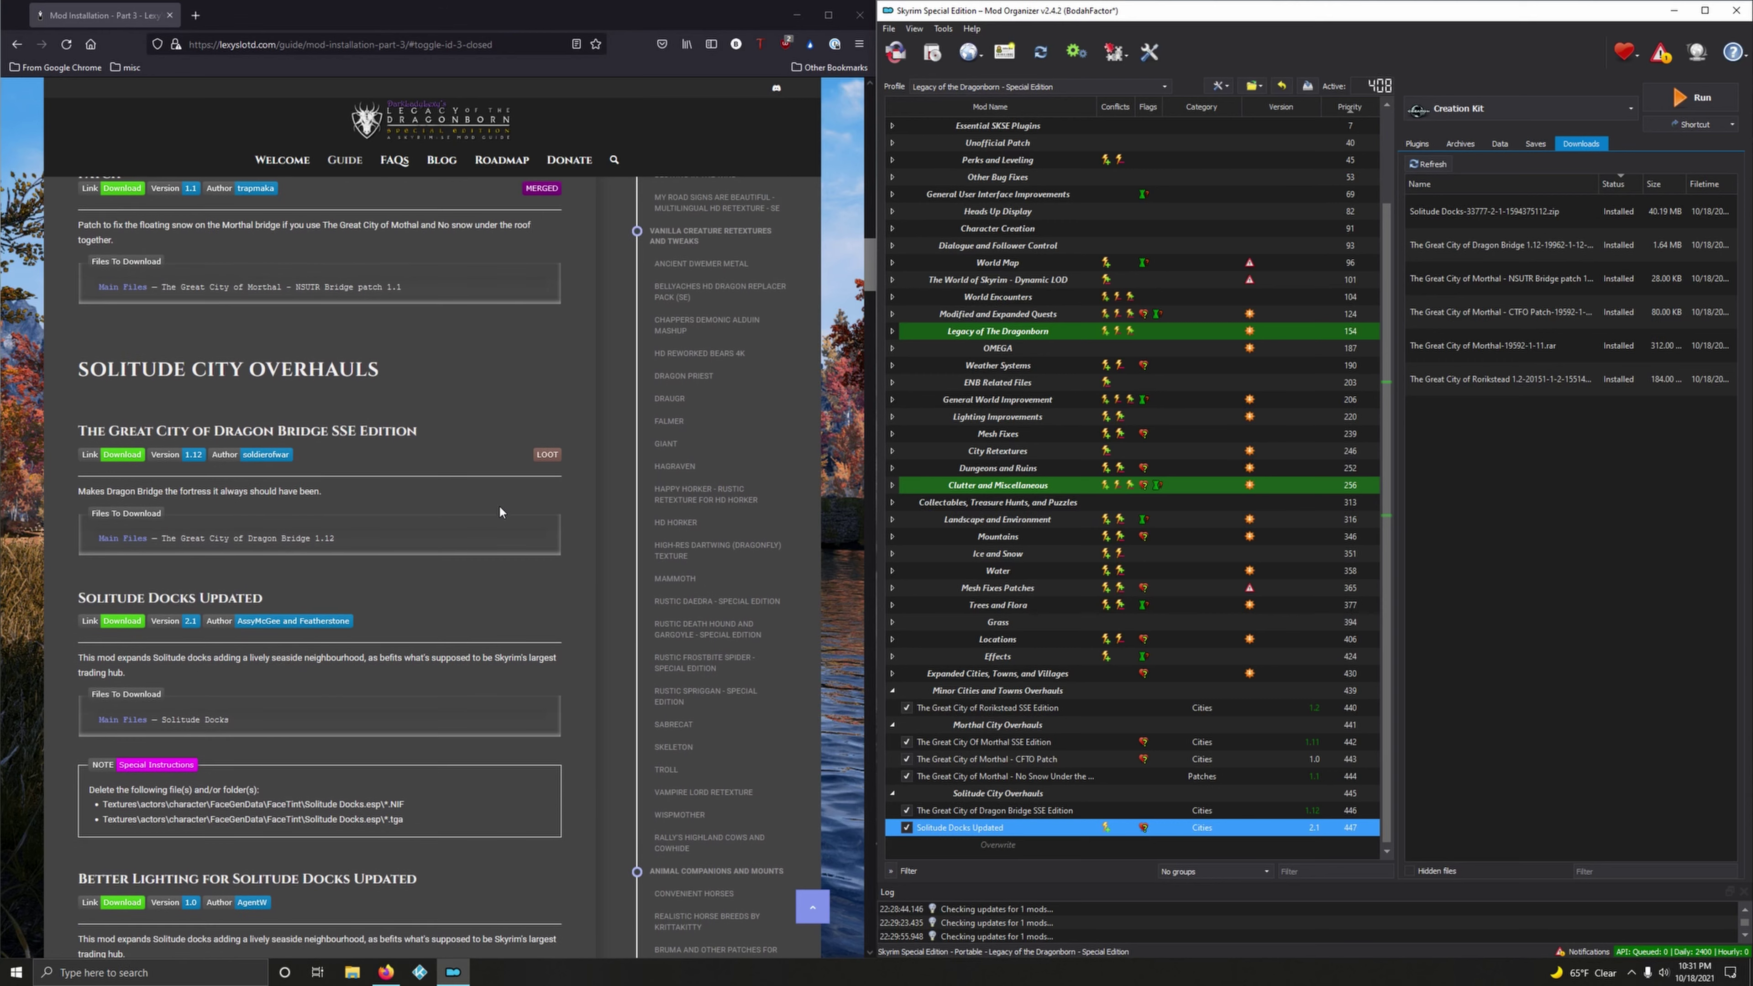
{"action": "scroll", "coordinate": [499, 512], "scroll_direction": "down", "scroll_amount": 7}
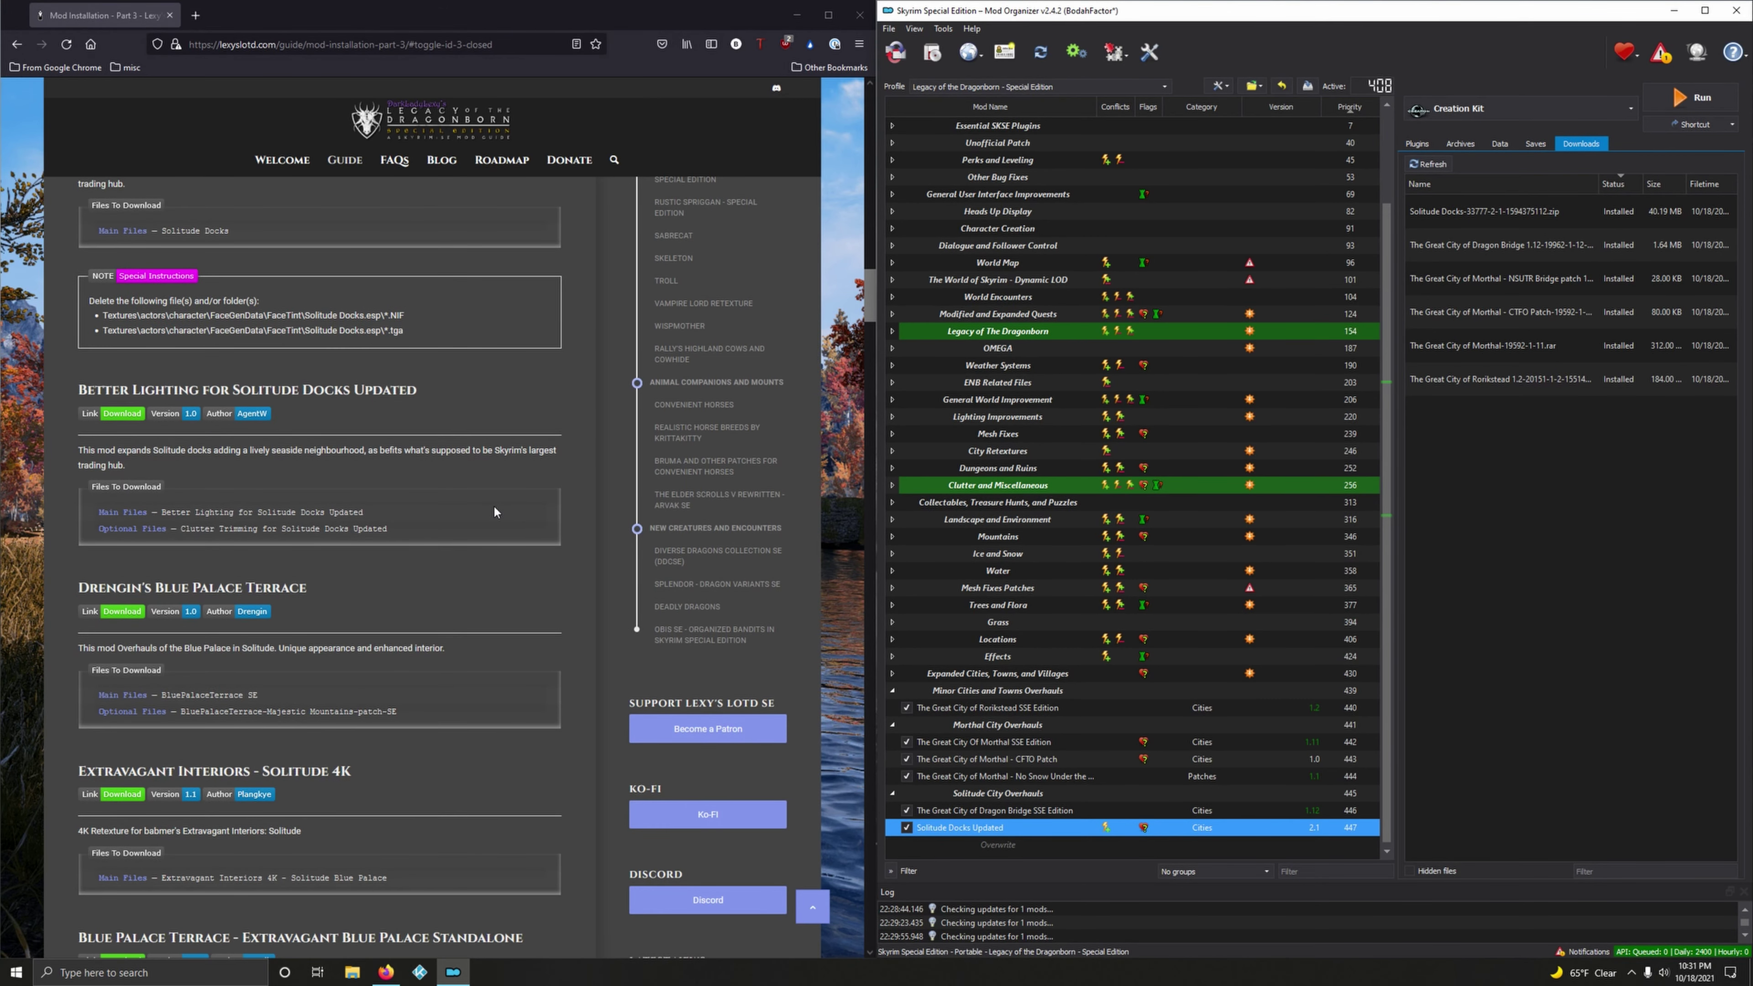
{"action": "scroll", "coordinate": [494, 512], "scroll_direction": "down", "scroll_amount": 2}
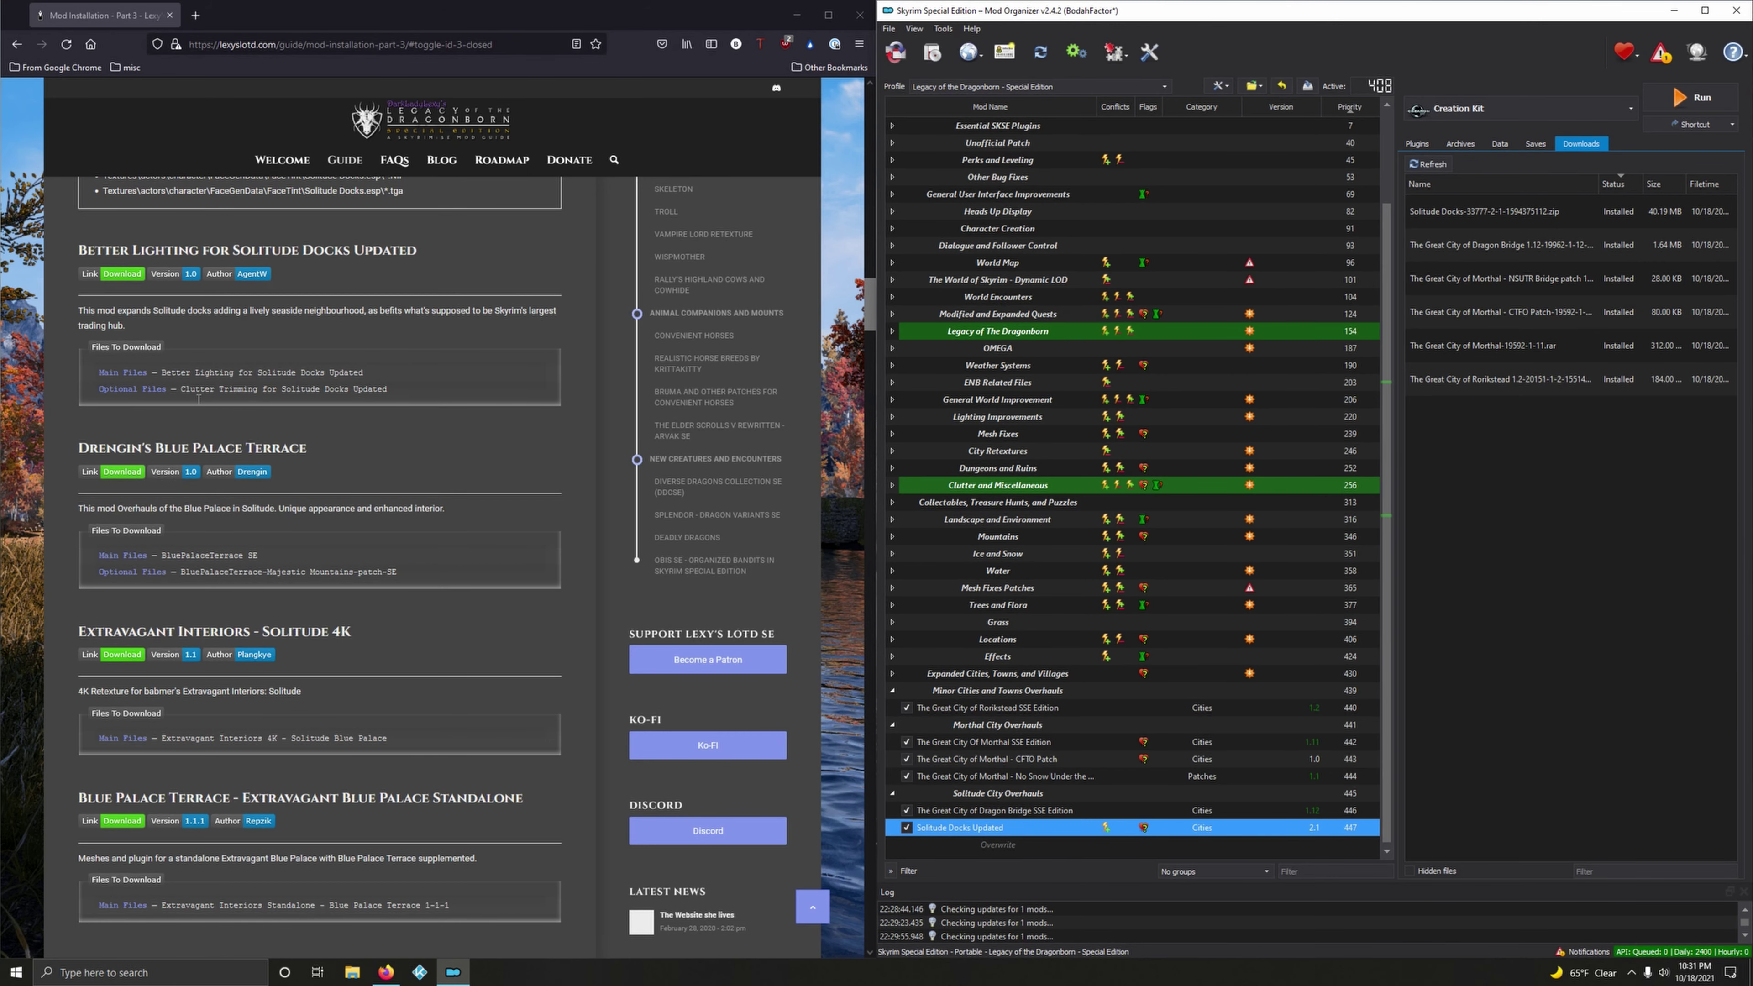
- Send the Better Lighting main file and the Clutter Trimming optional file to the mod manager
{"action": "left_click", "coordinate": [141, 275]}
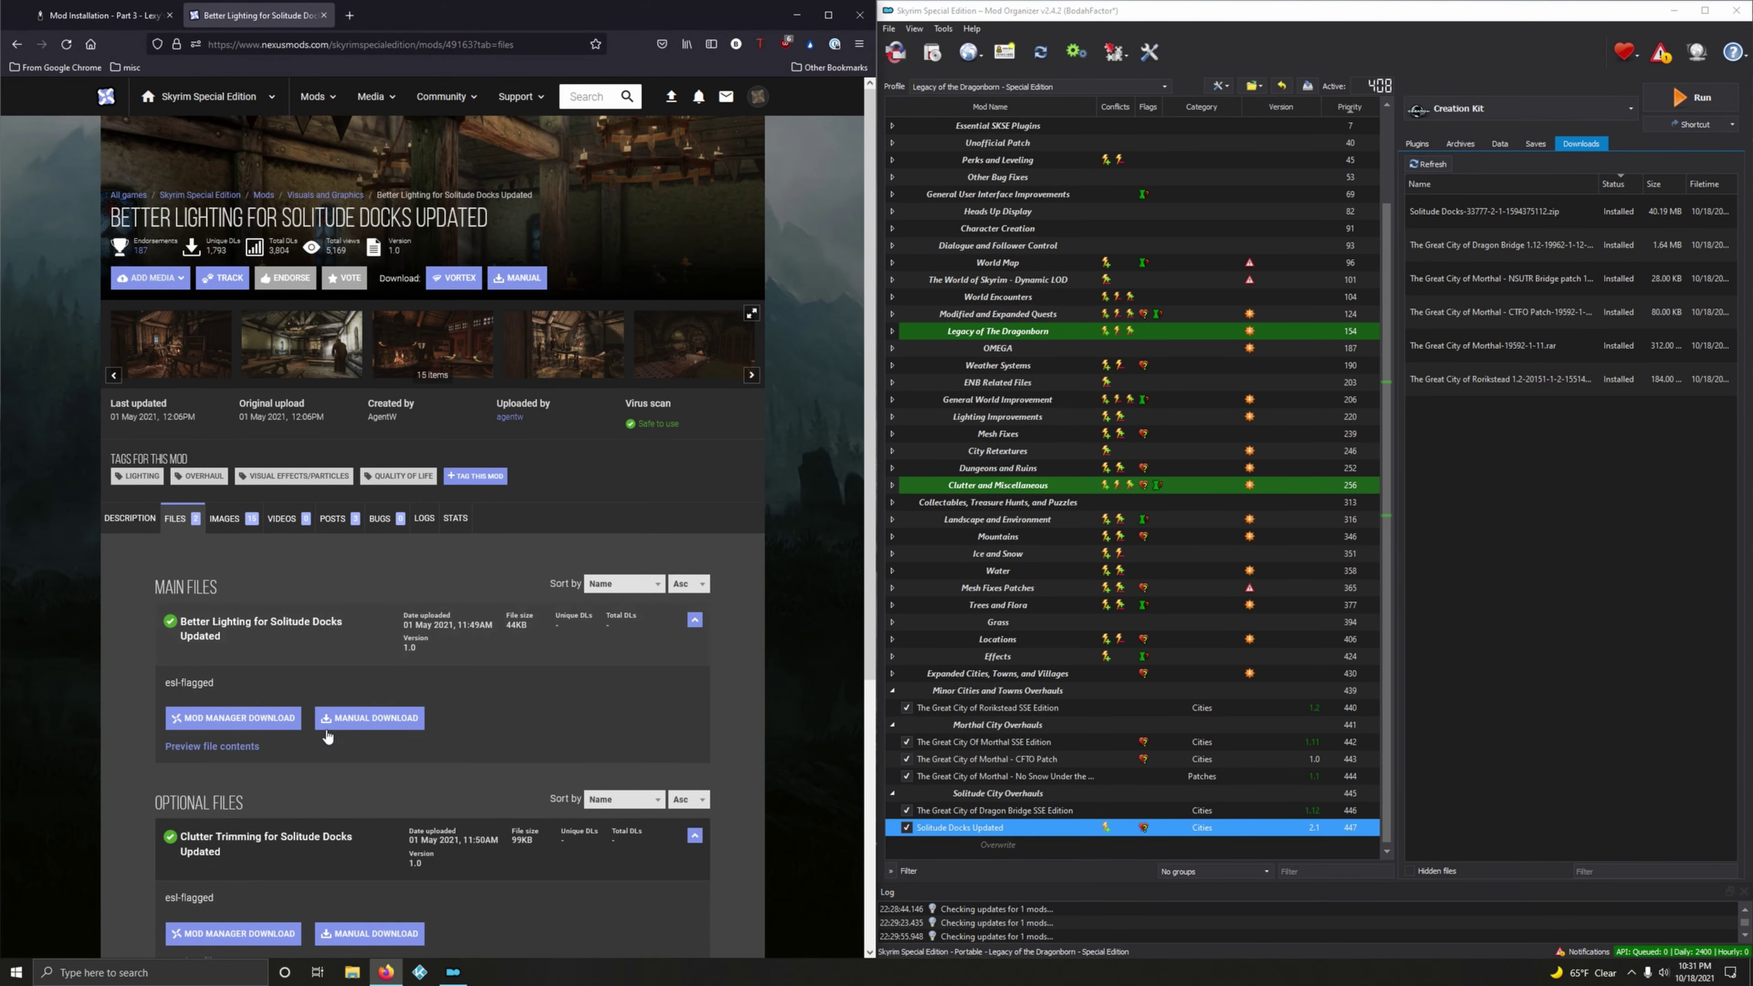
{"action": "left_click", "coordinate": [233, 718]}
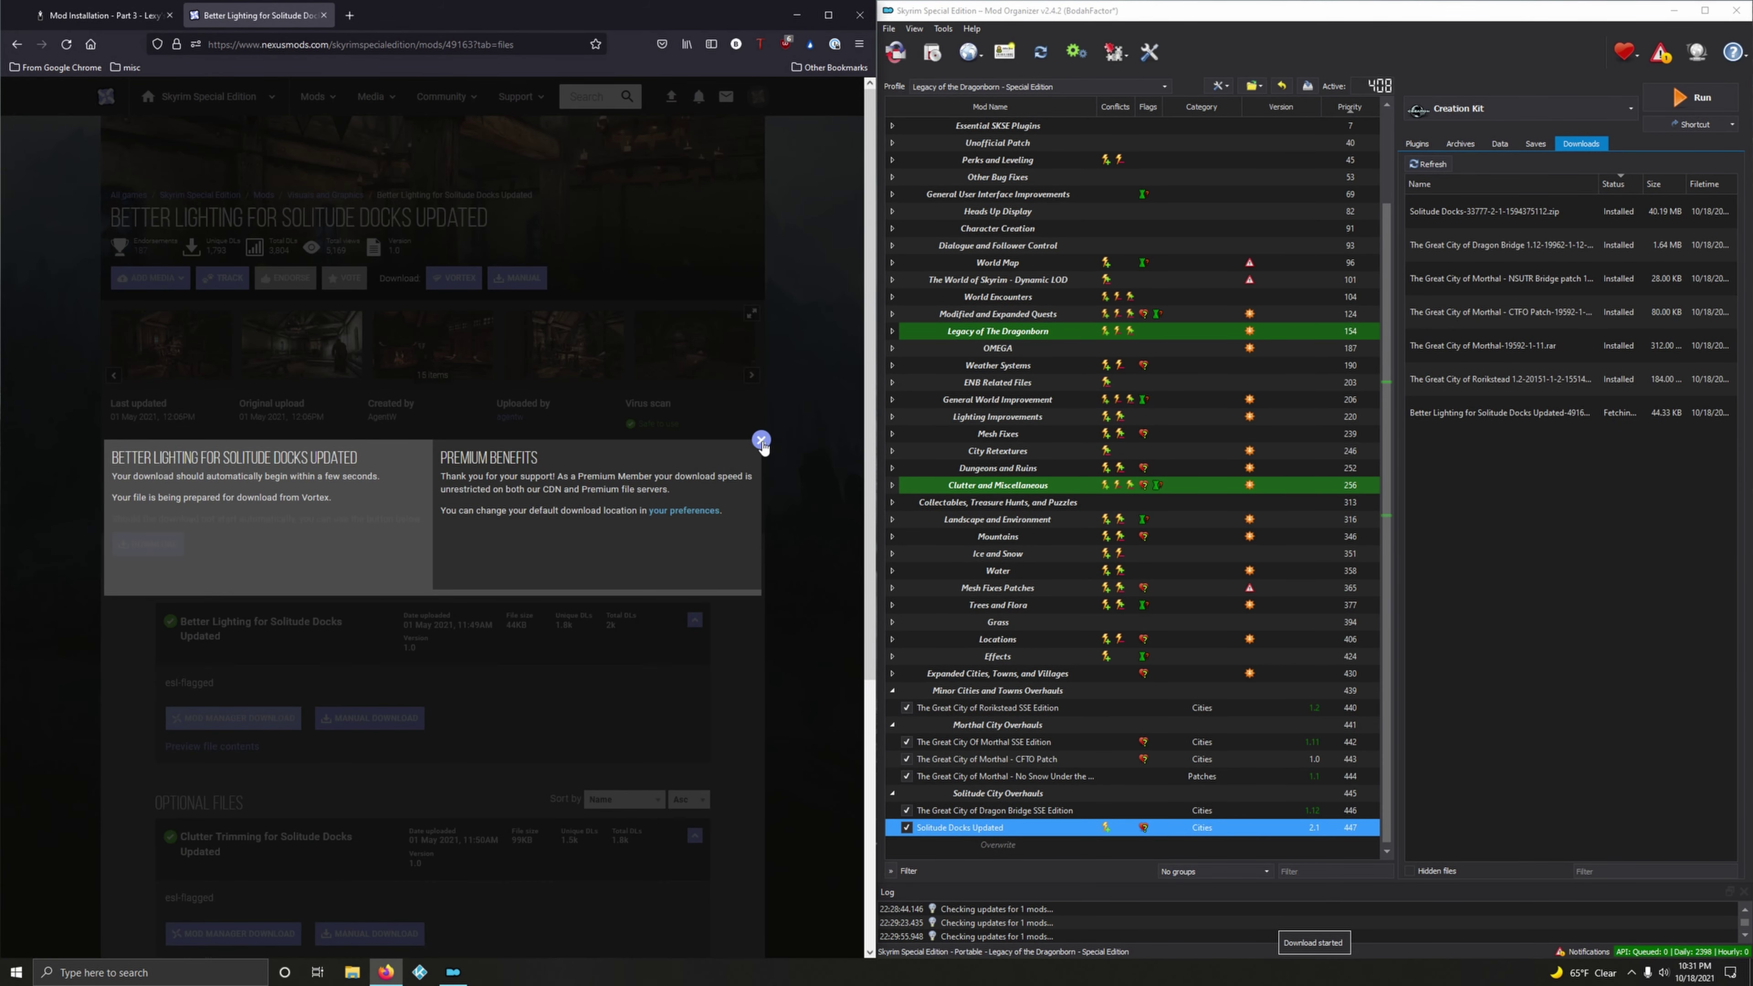
{"action": "left_click", "coordinate": [763, 438]}
{"action": "scroll", "coordinate": [633, 705], "scroll_direction": "down", "scroll_amount": 4}
{"action": "left_click", "coordinate": [238, 656]}
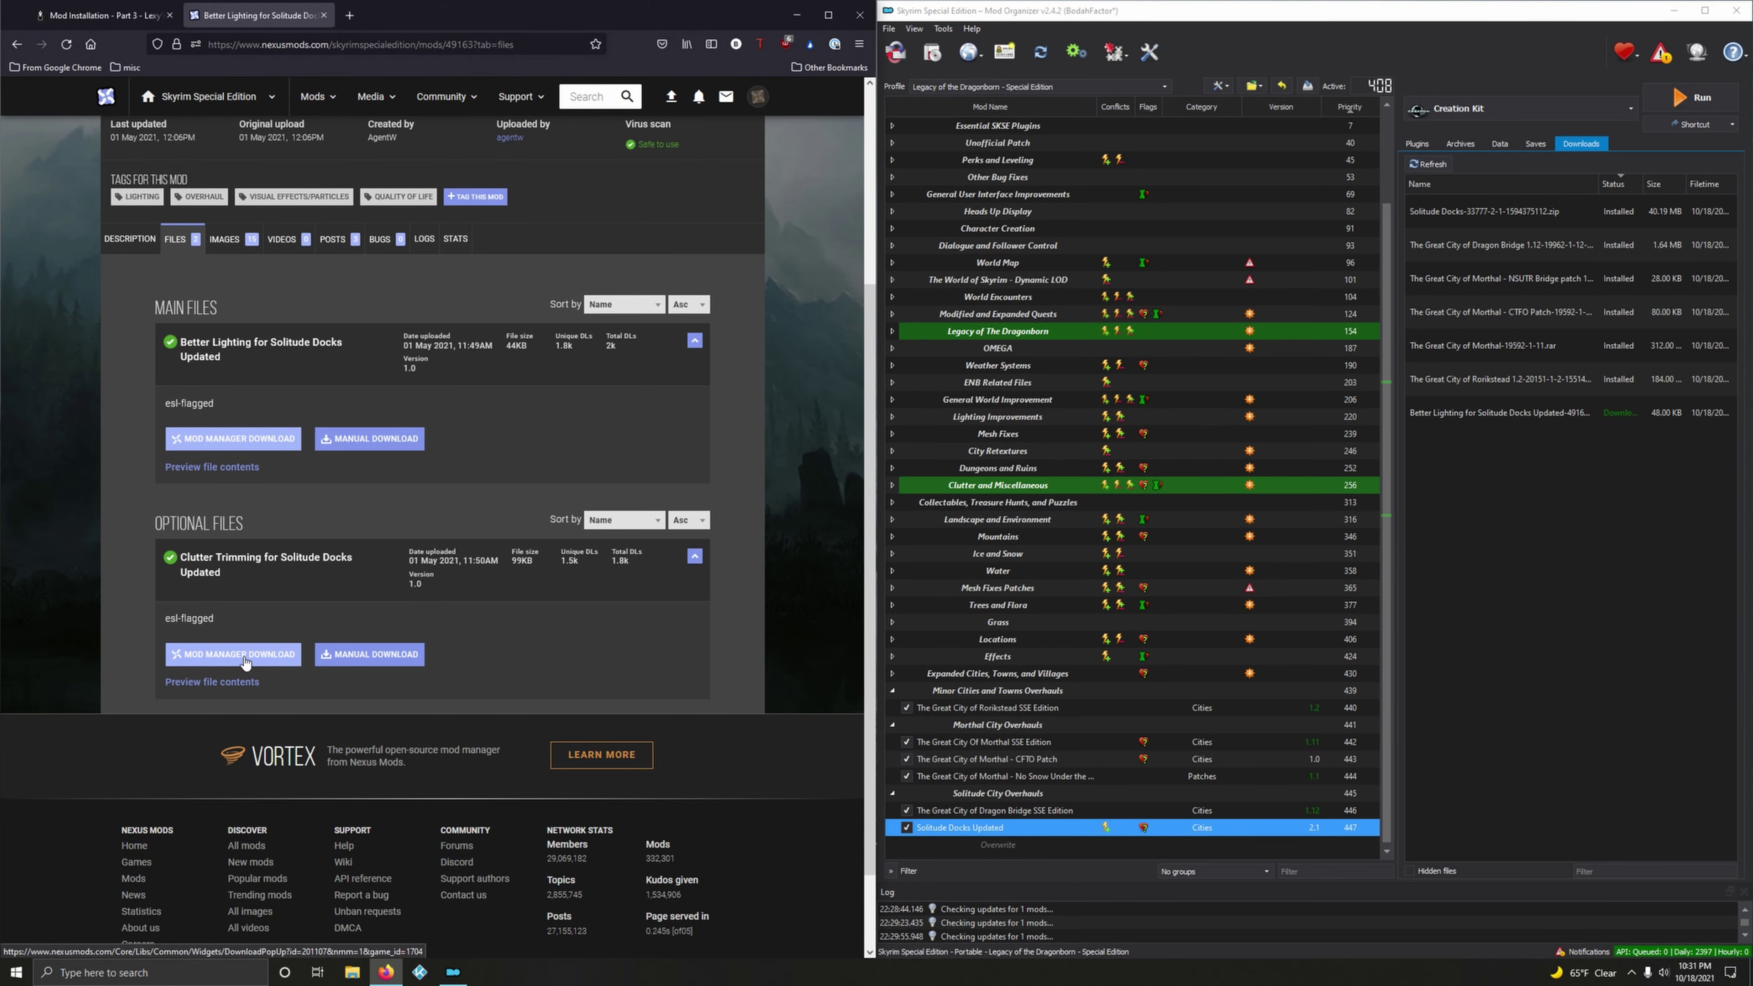
{"action": "left_click", "coordinate": [762, 440]}
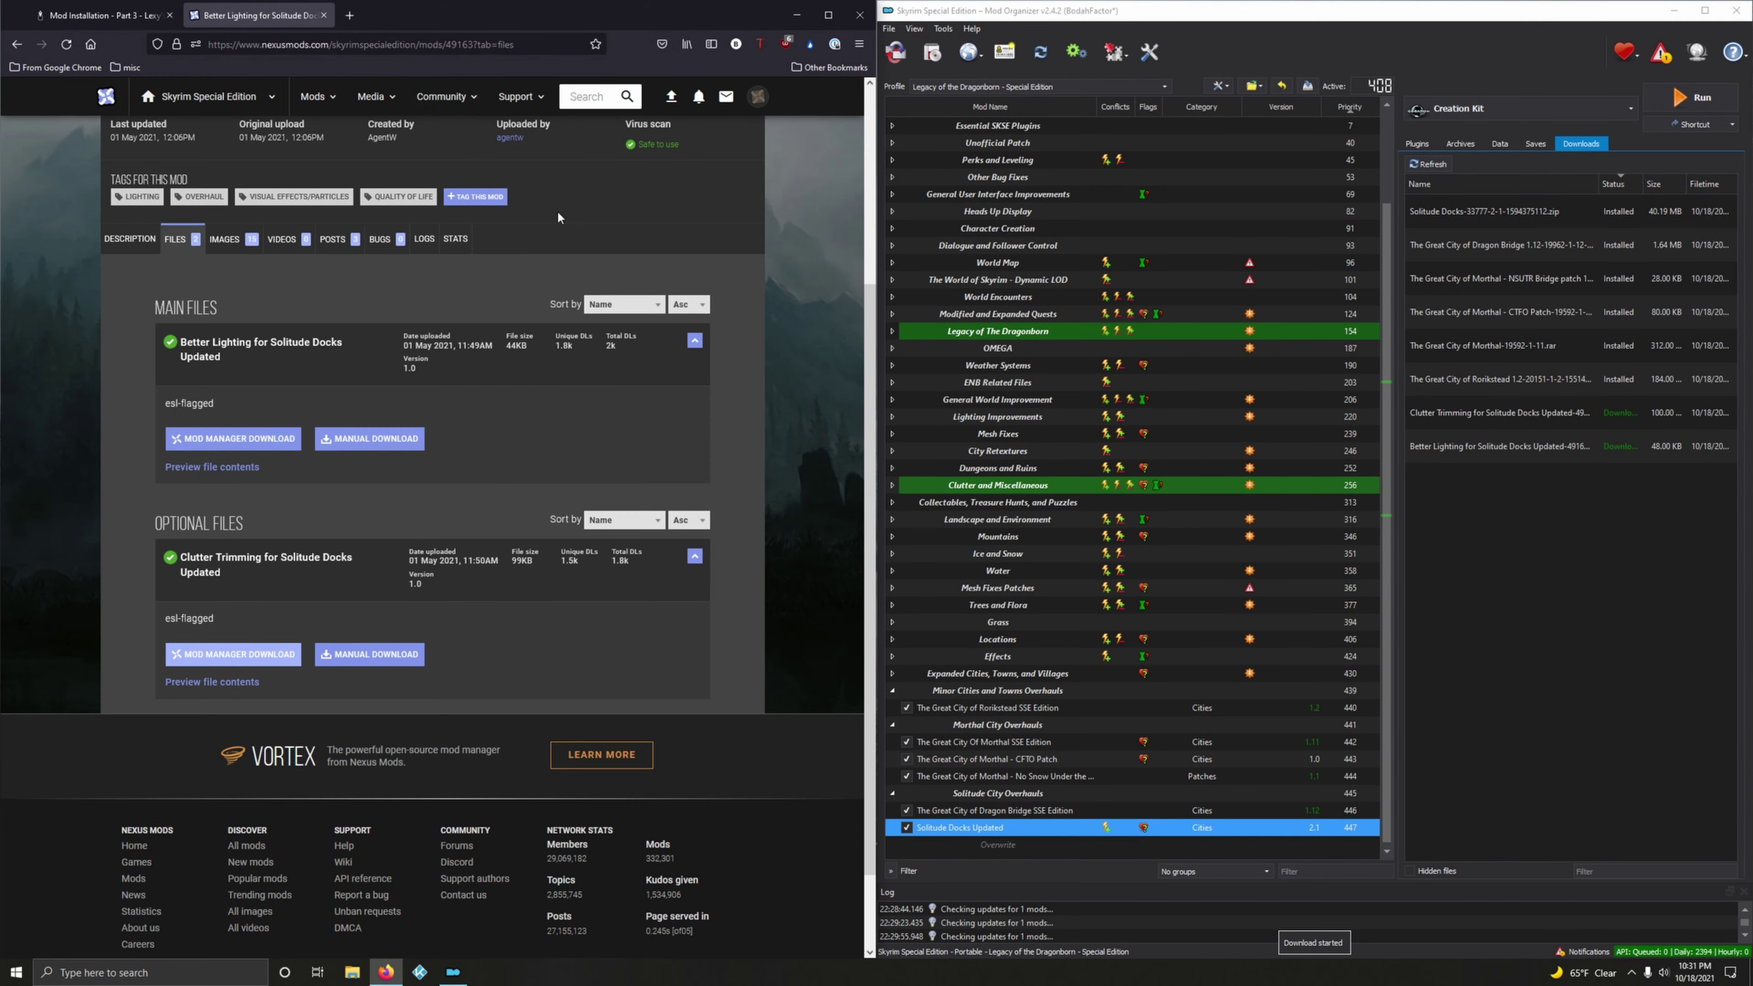
{"action": "left_click", "coordinate": [323, 15]}
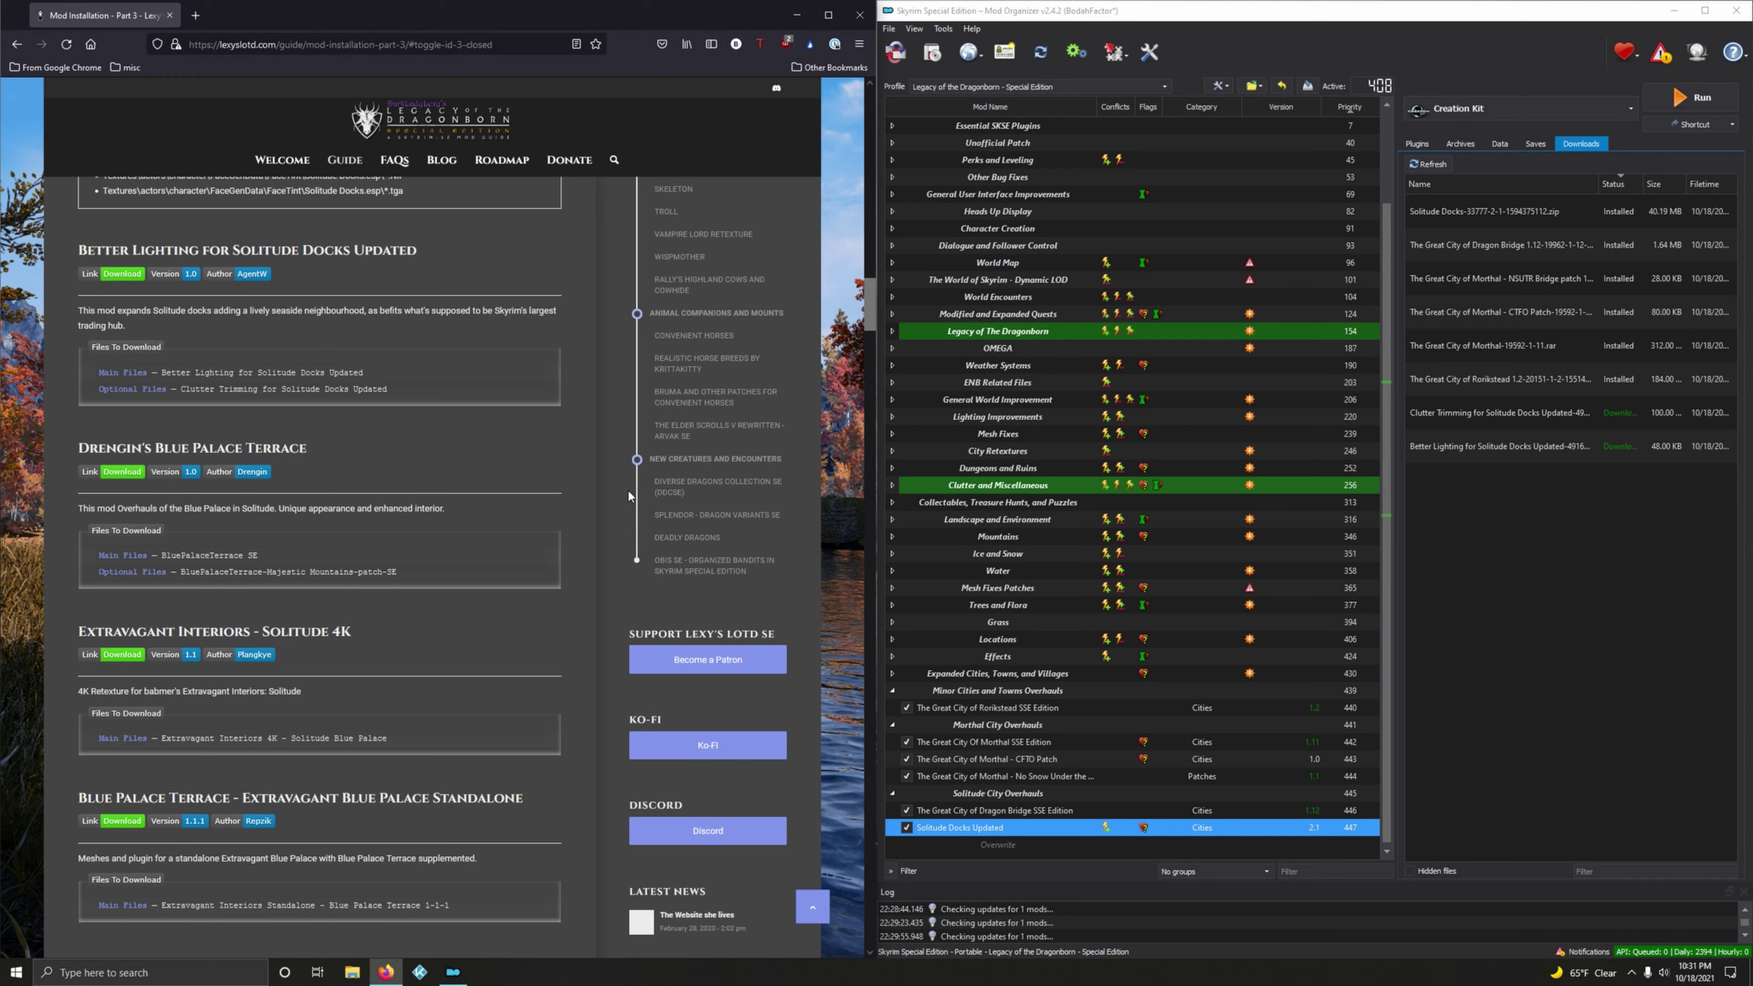
- Install Better Lighting and Clutter Trimming for Solitude Docks Updated and enable both at 448–449
{"action": "double_click", "coordinate": [1485, 455]}
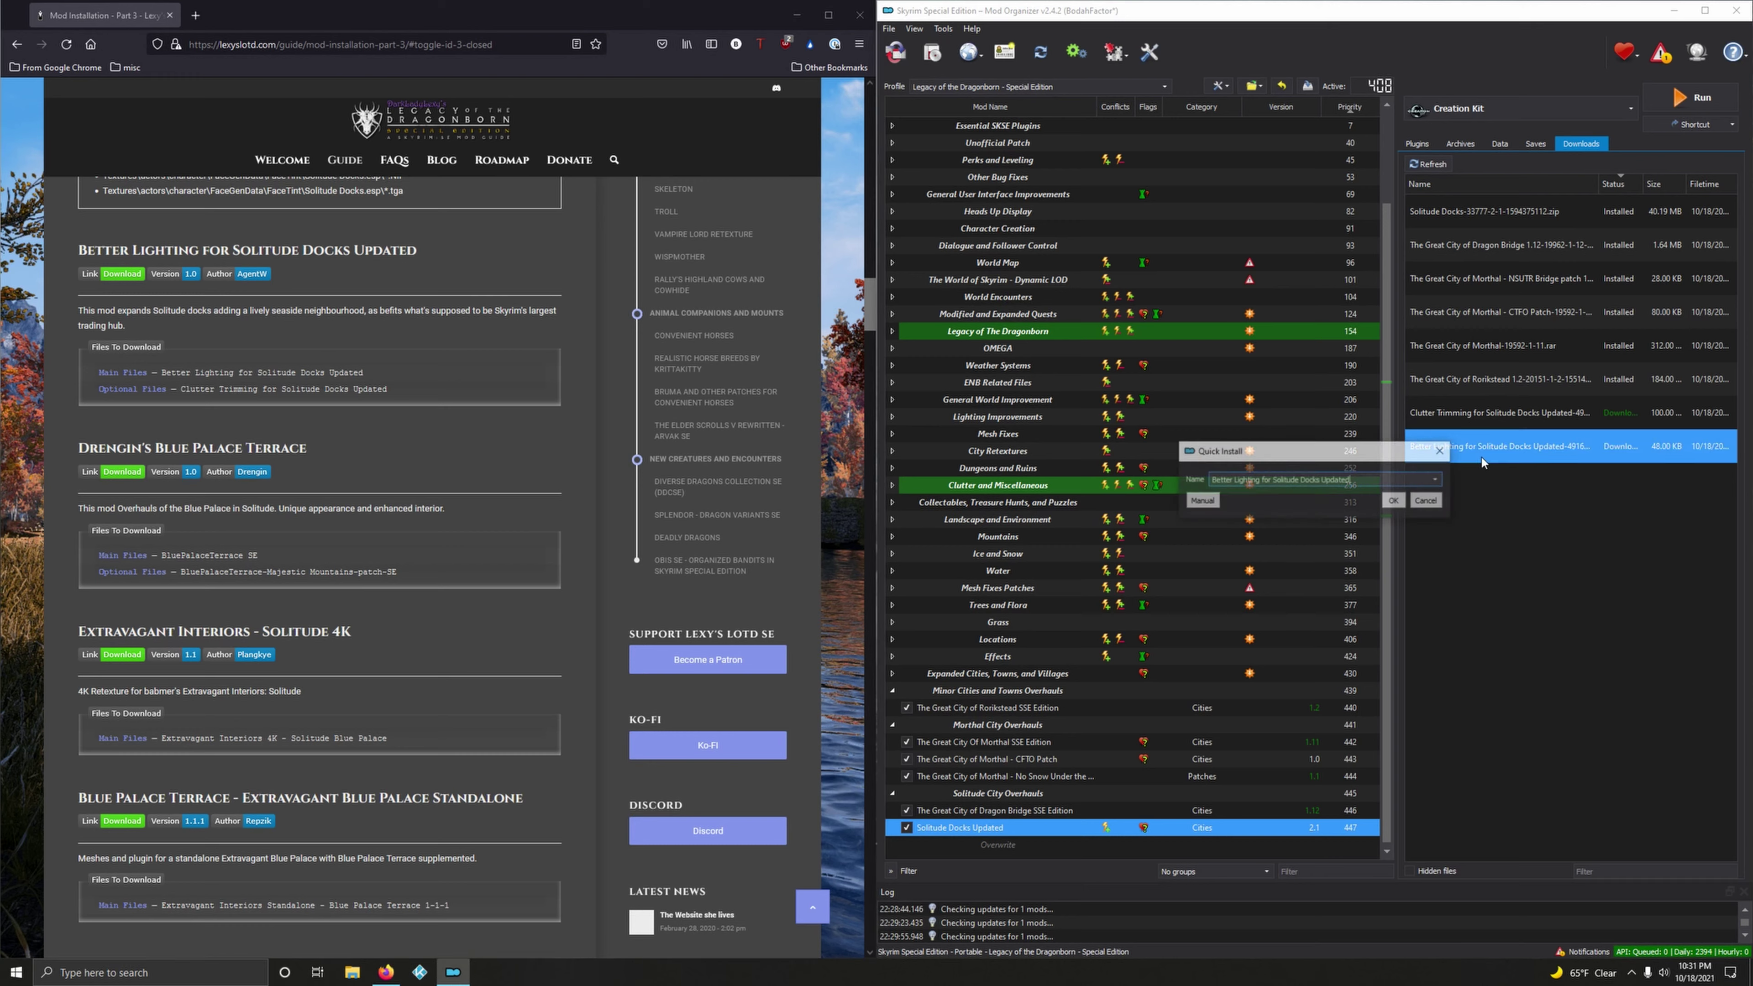
{"action": "left_click", "coordinate": [1391, 501]}
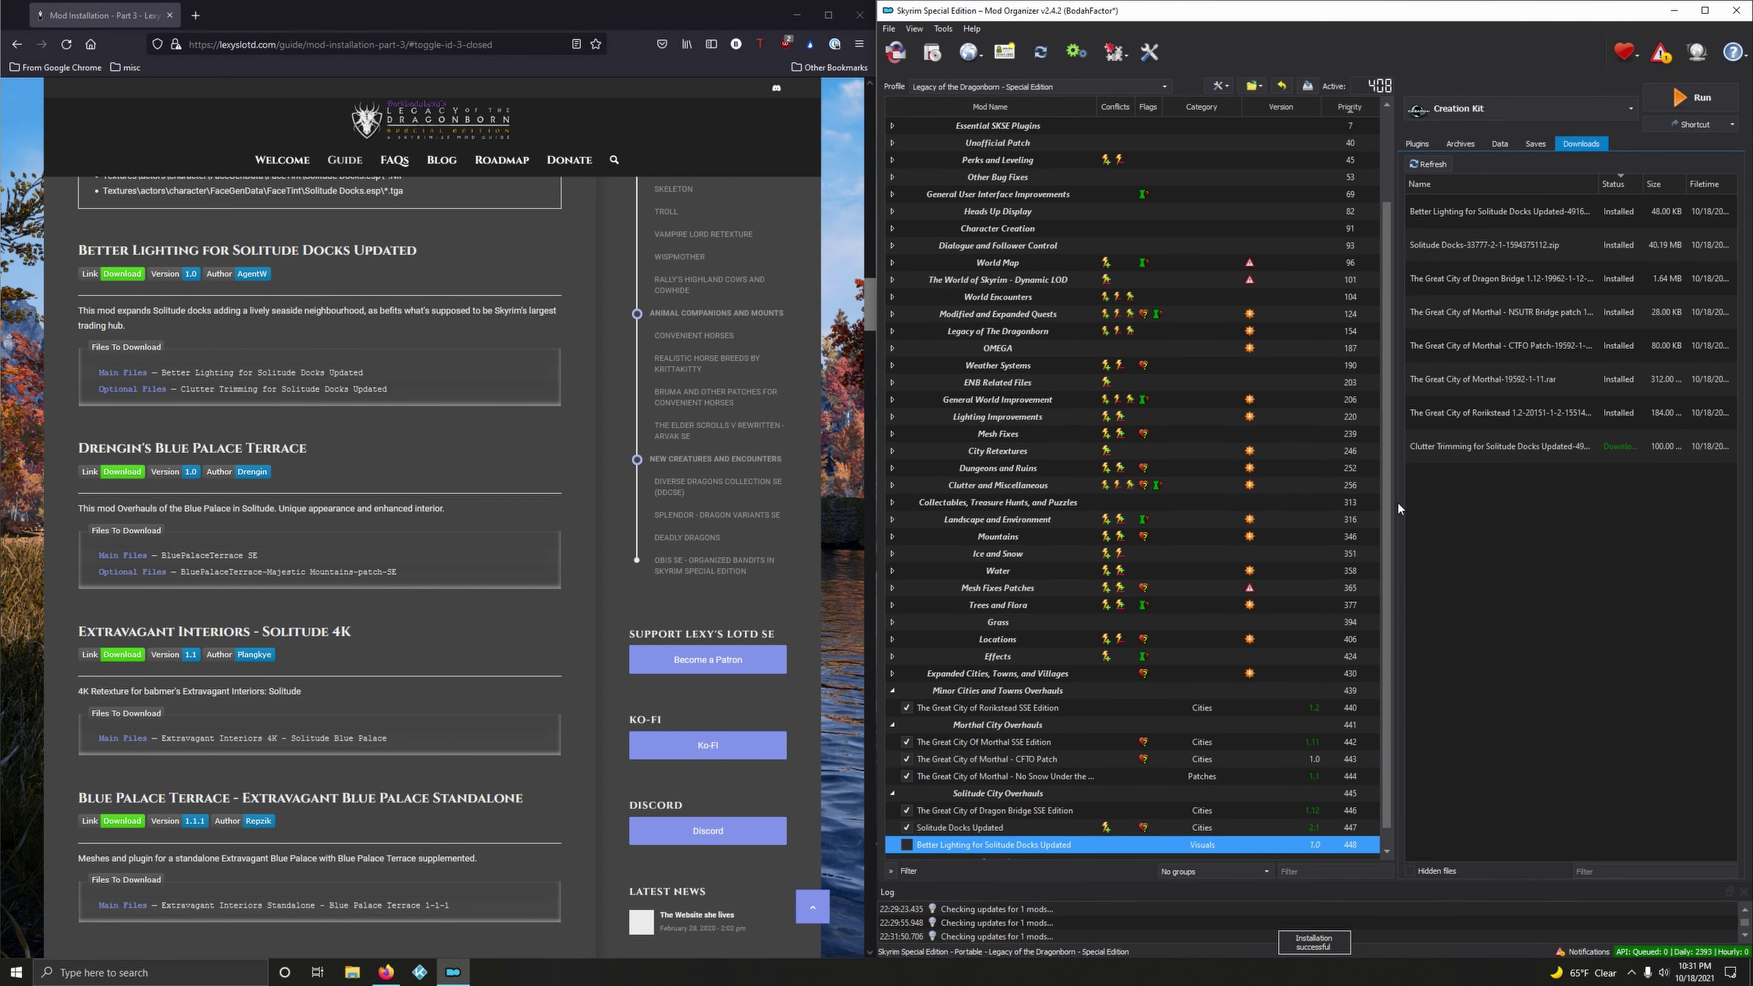
{"action": "double_click", "coordinate": [1447, 455]}
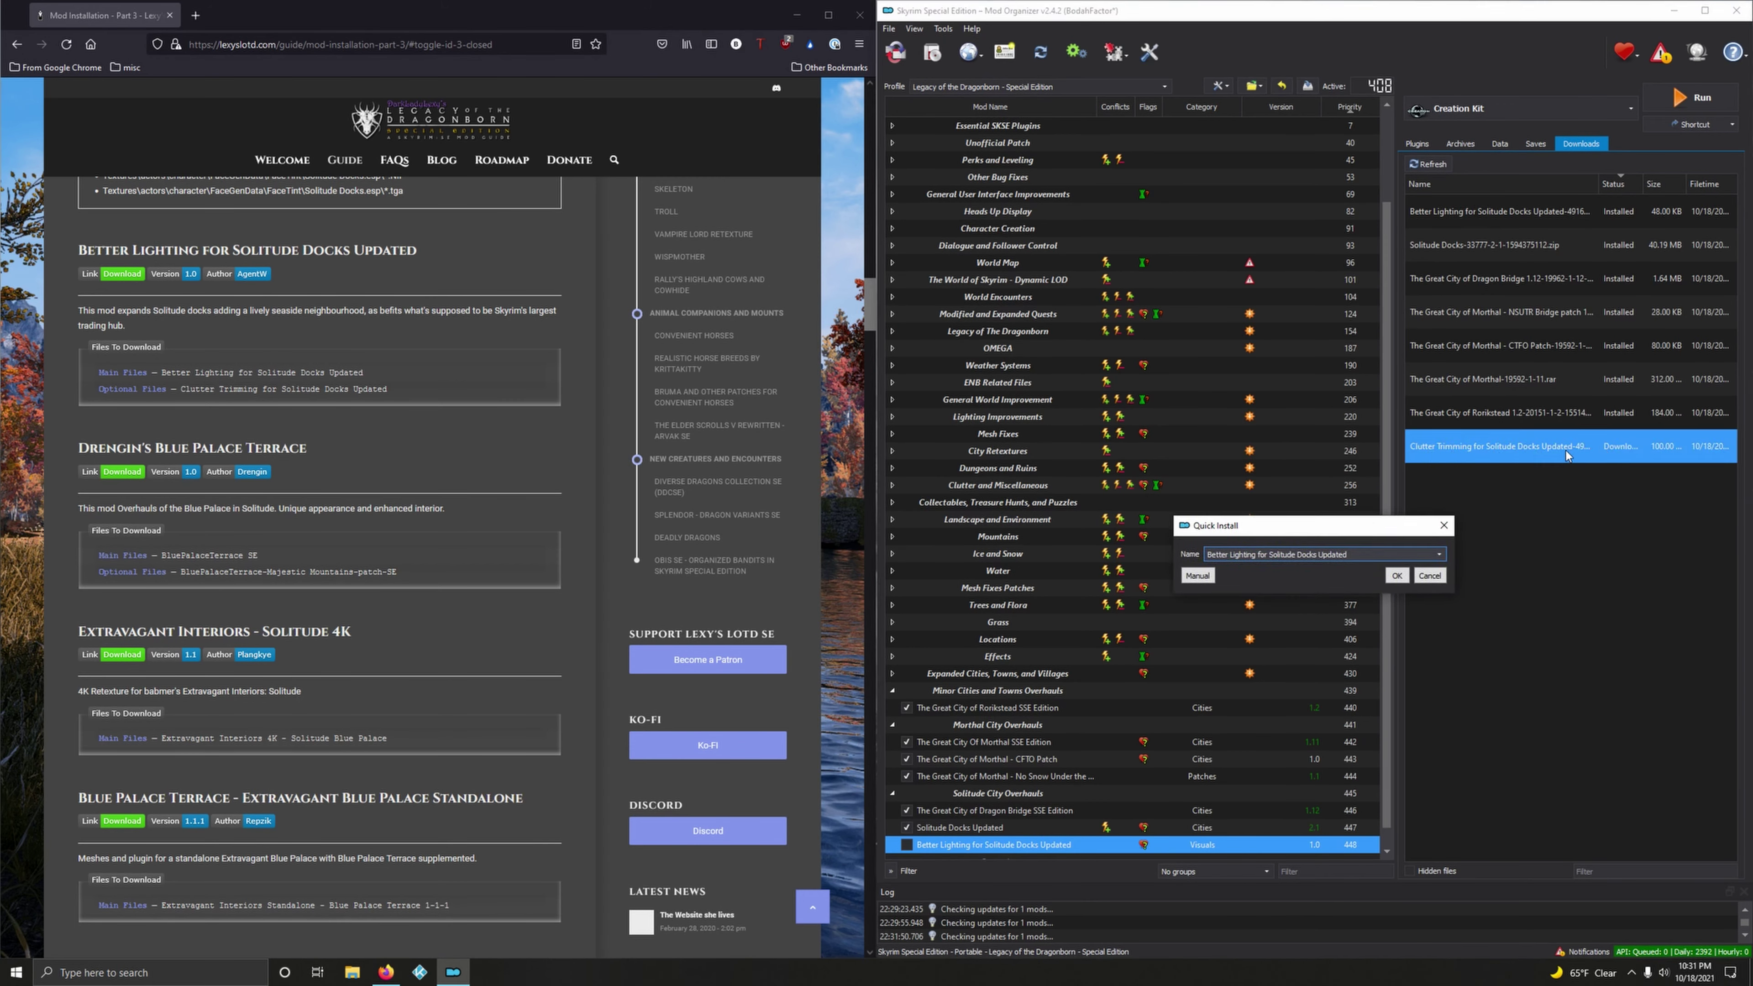
{"action": "left_click", "coordinate": [1440, 553]}
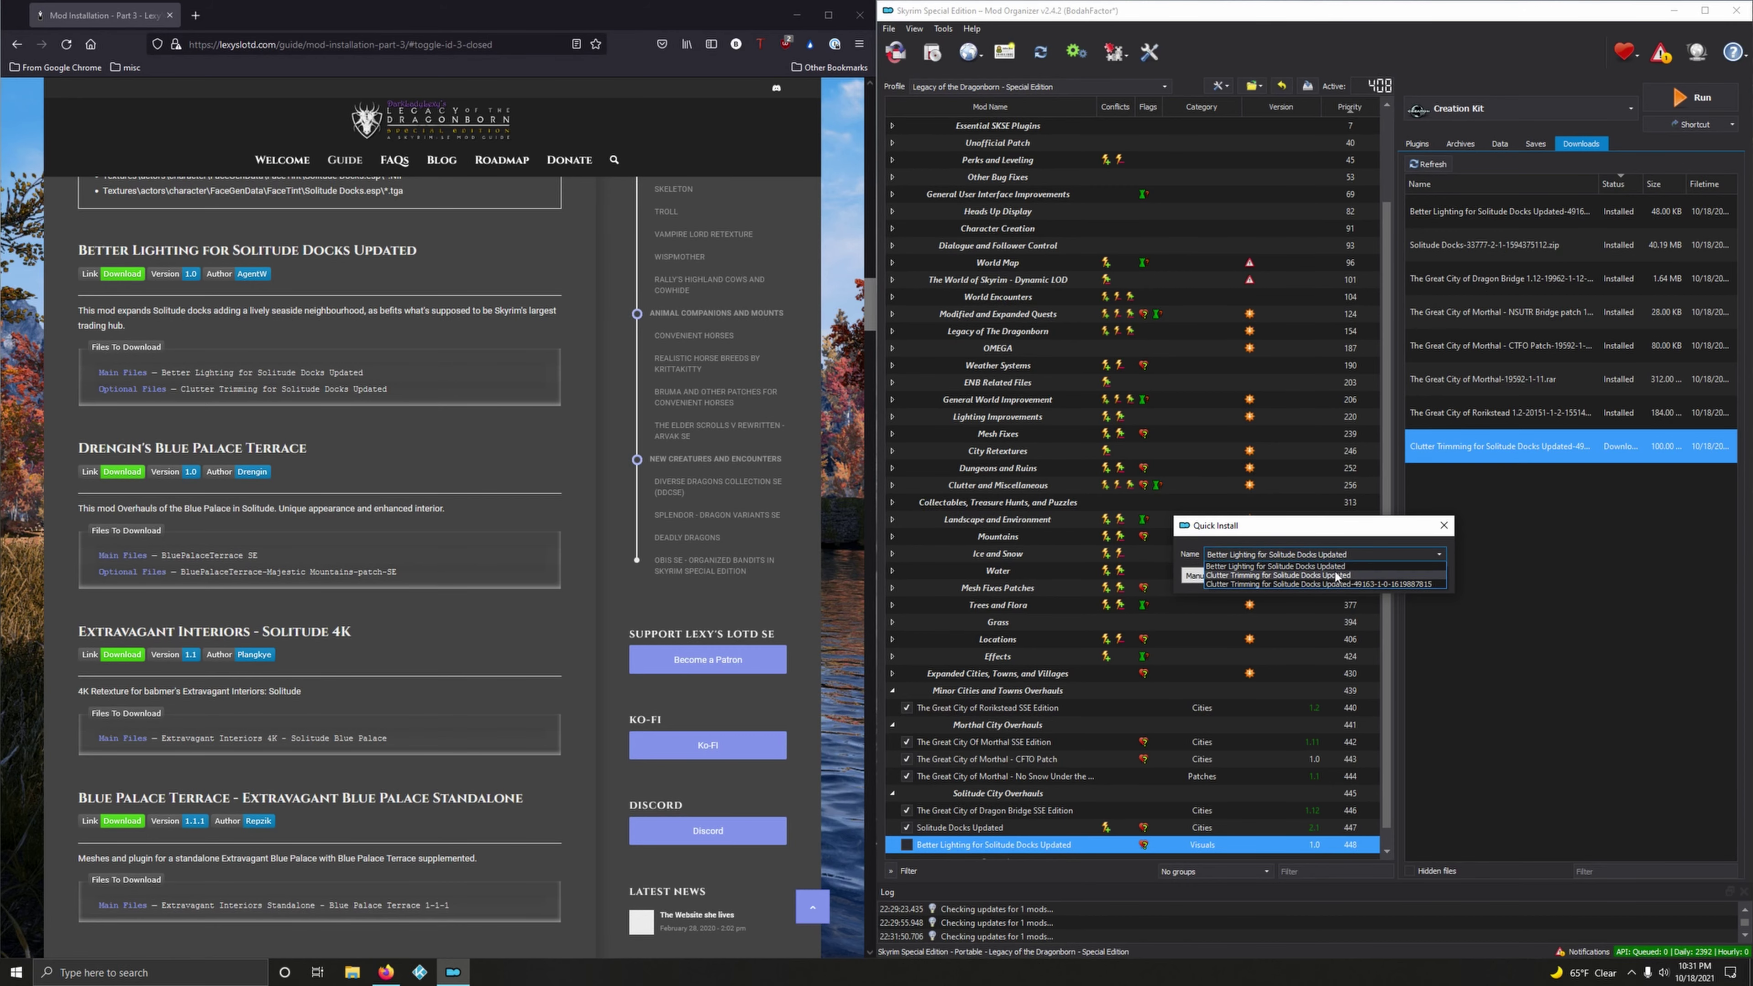
{"action": "left_click", "coordinate": [1350, 585]}
{"action": "left_click", "coordinate": [1396, 576]}
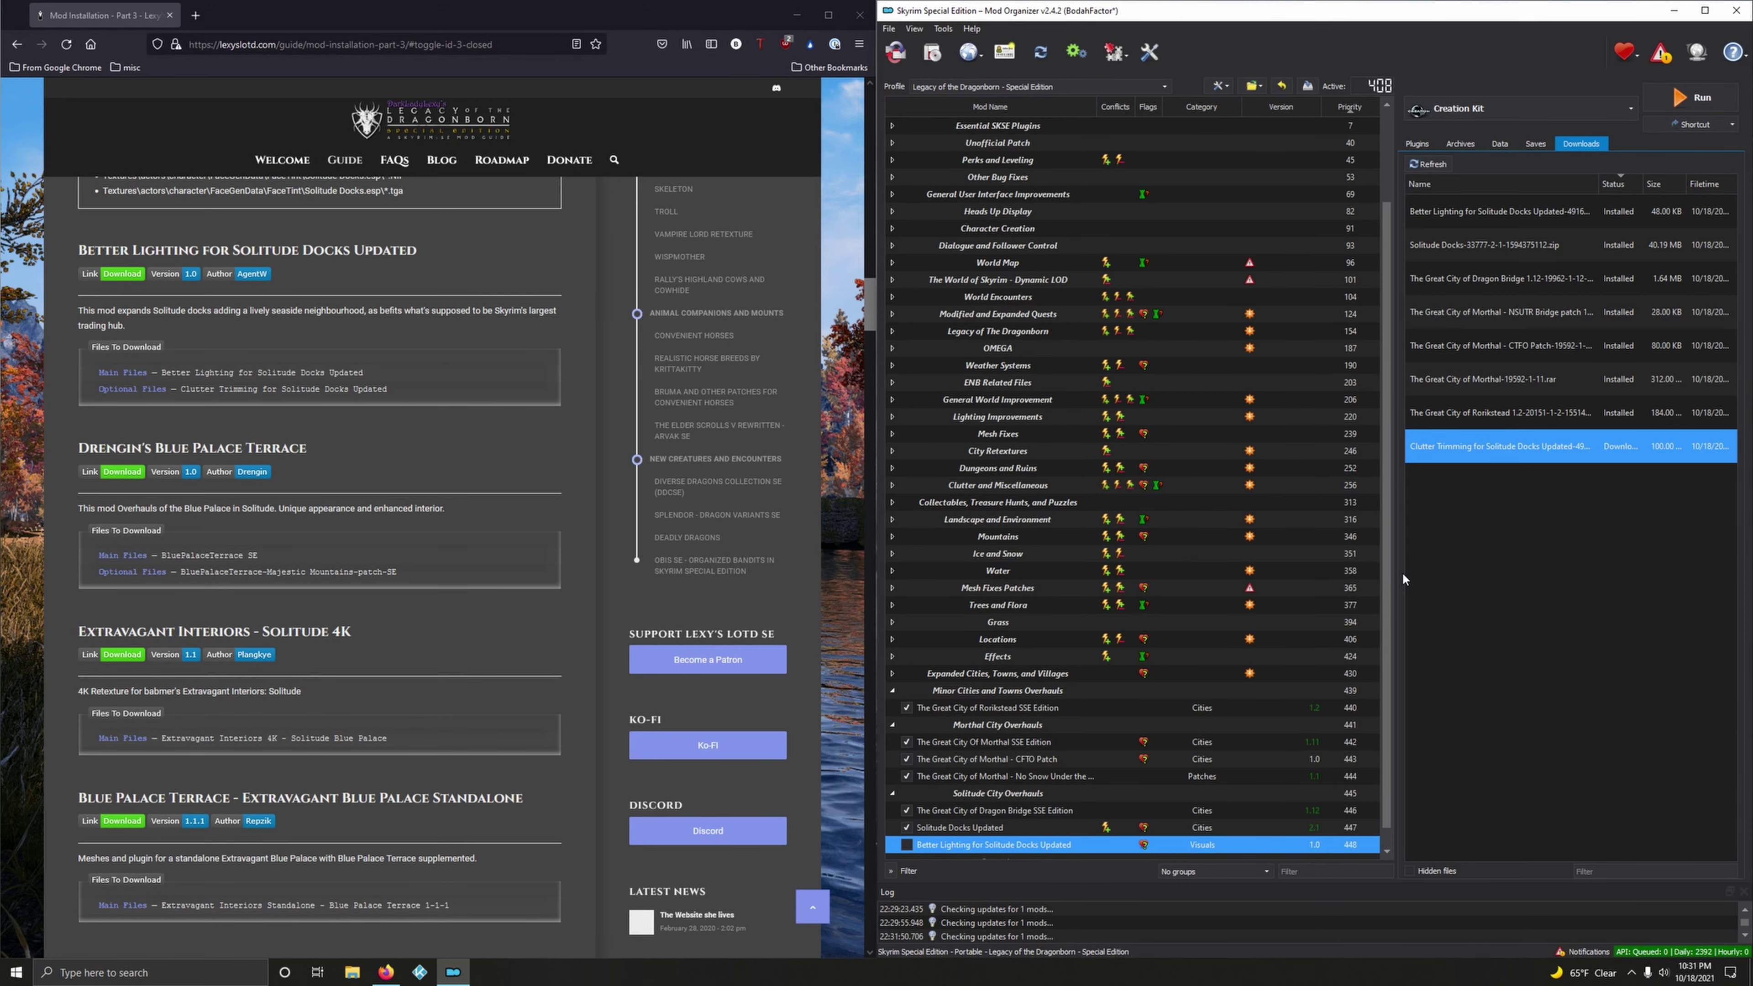
{"action": "left_click", "coordinate": [907, 811]}
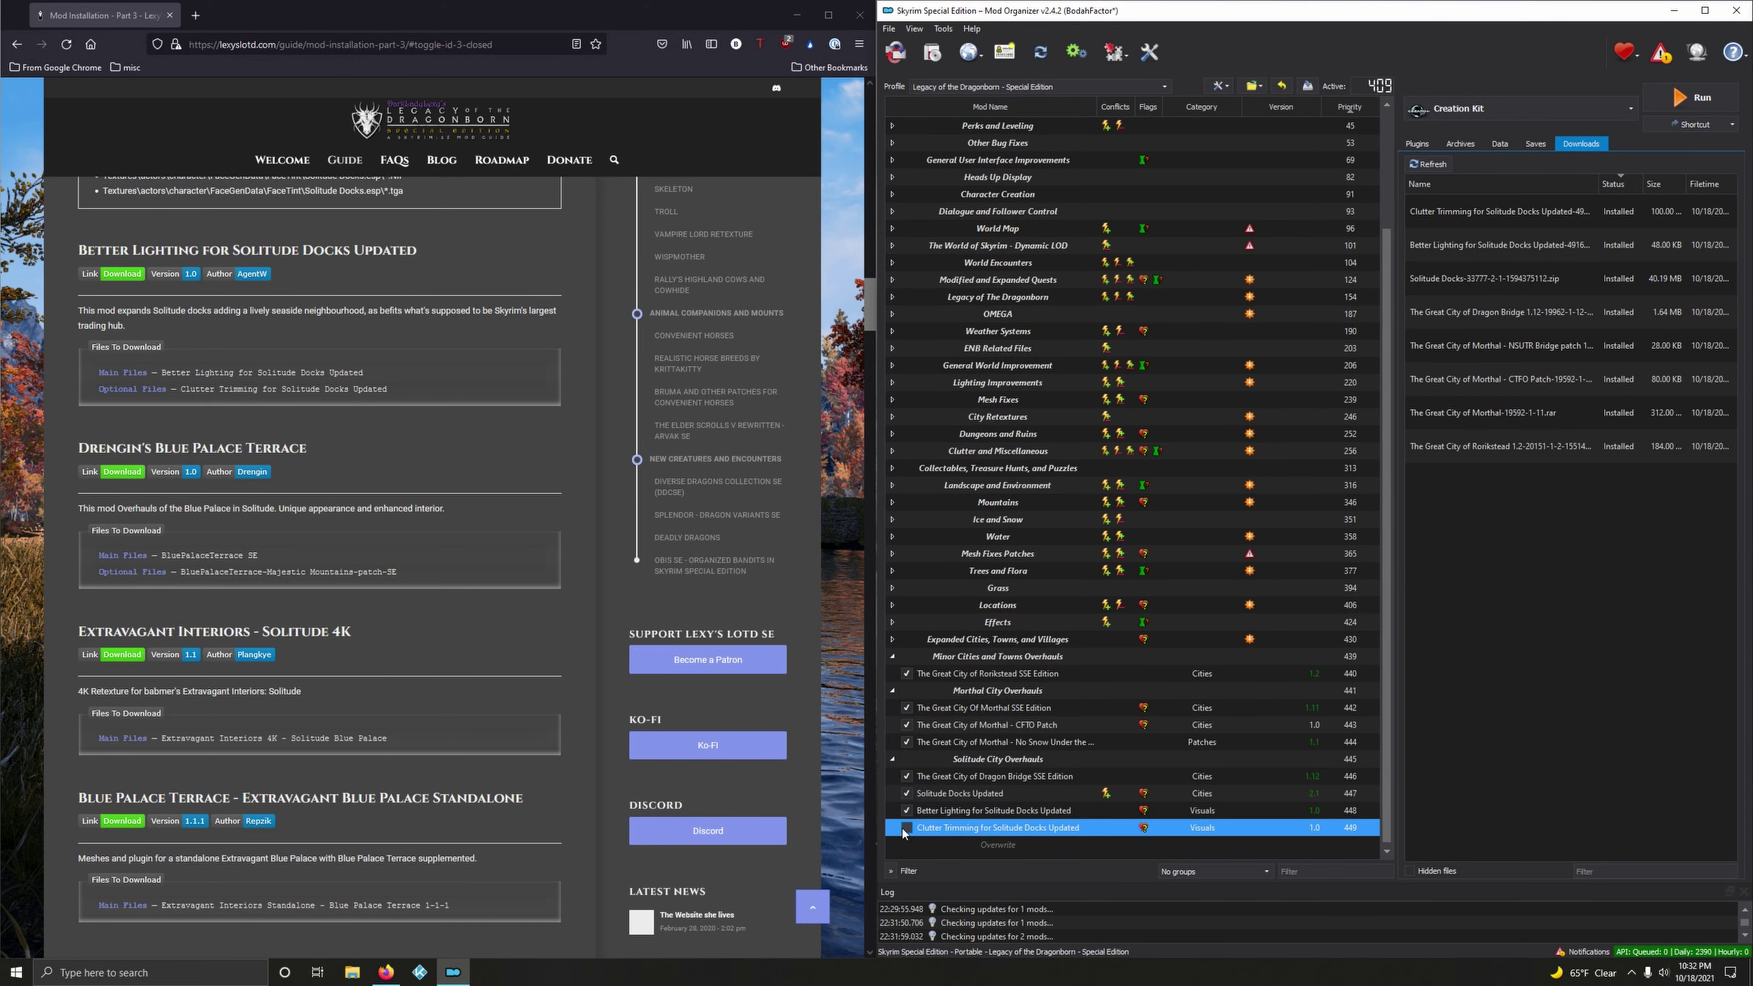
{"action": "left_click", "coordinate": [907, 827]}
- Scroll the guide down to the Drengin's Blue Palace Terrace entry
{"action": "scroll", "coordinate": [332, 528], "scroll_direction": "up", "scroll_amount": 2}
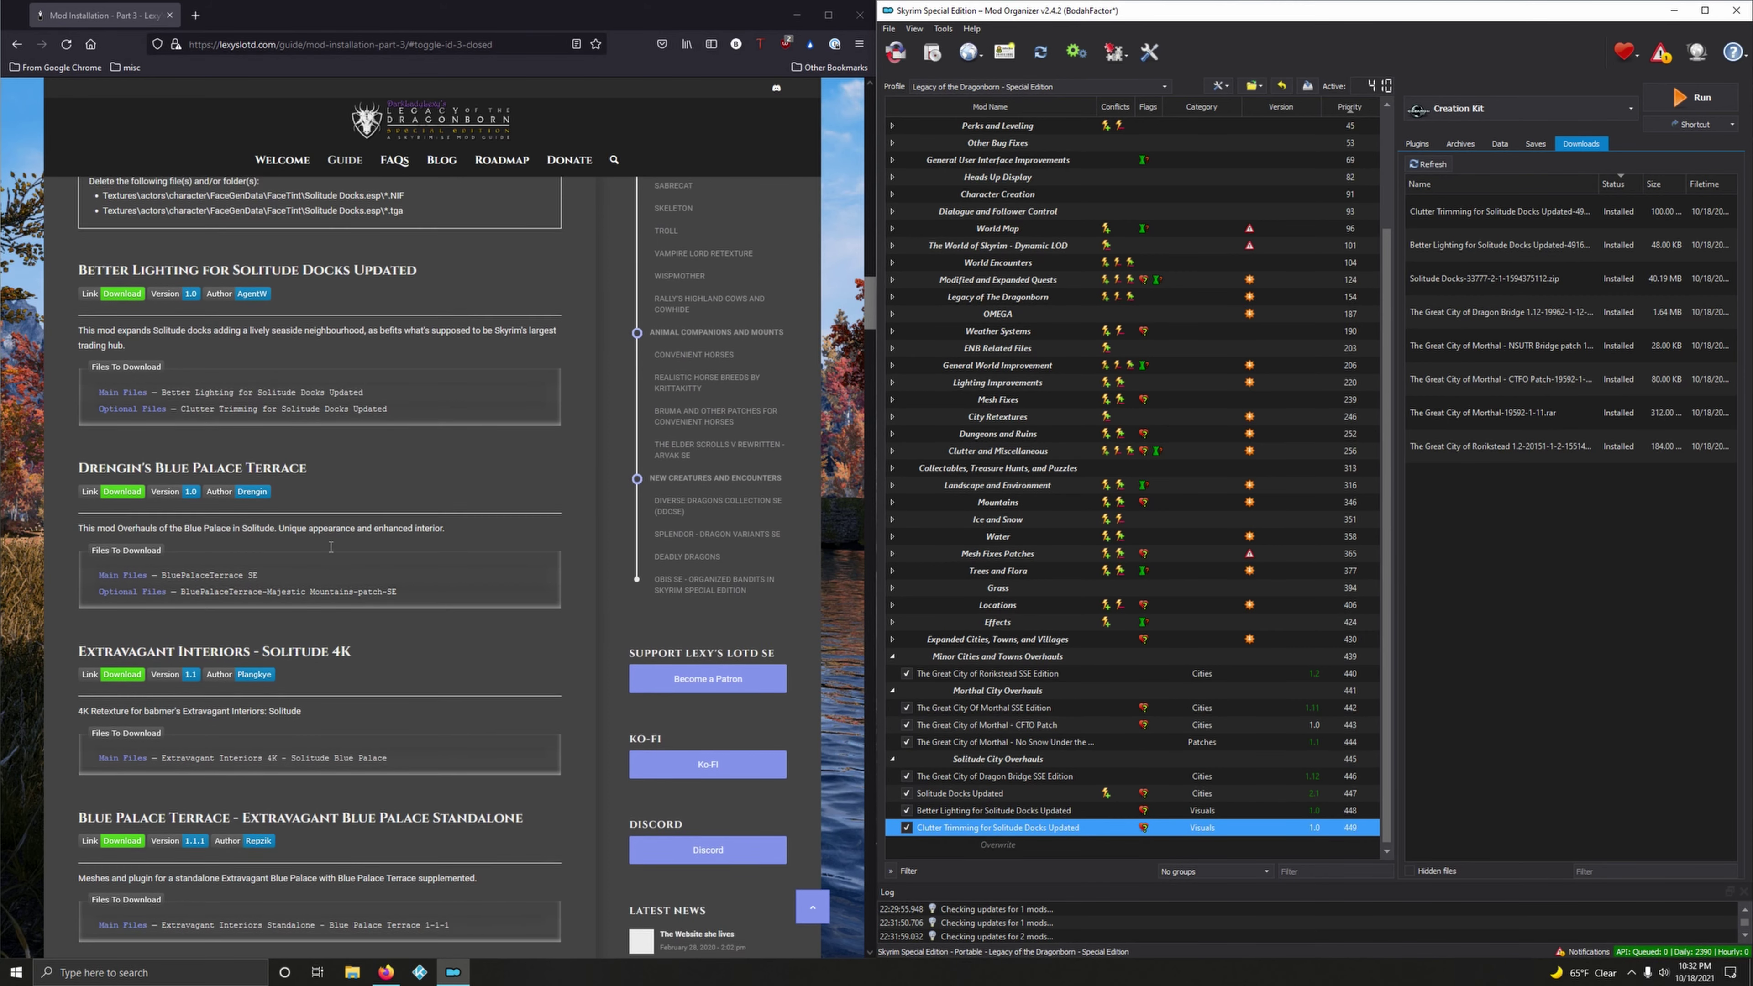
{"action": "scroll", "coordinate": [352, 466], "scroll_direction": "down", "scroll_amount": 2}
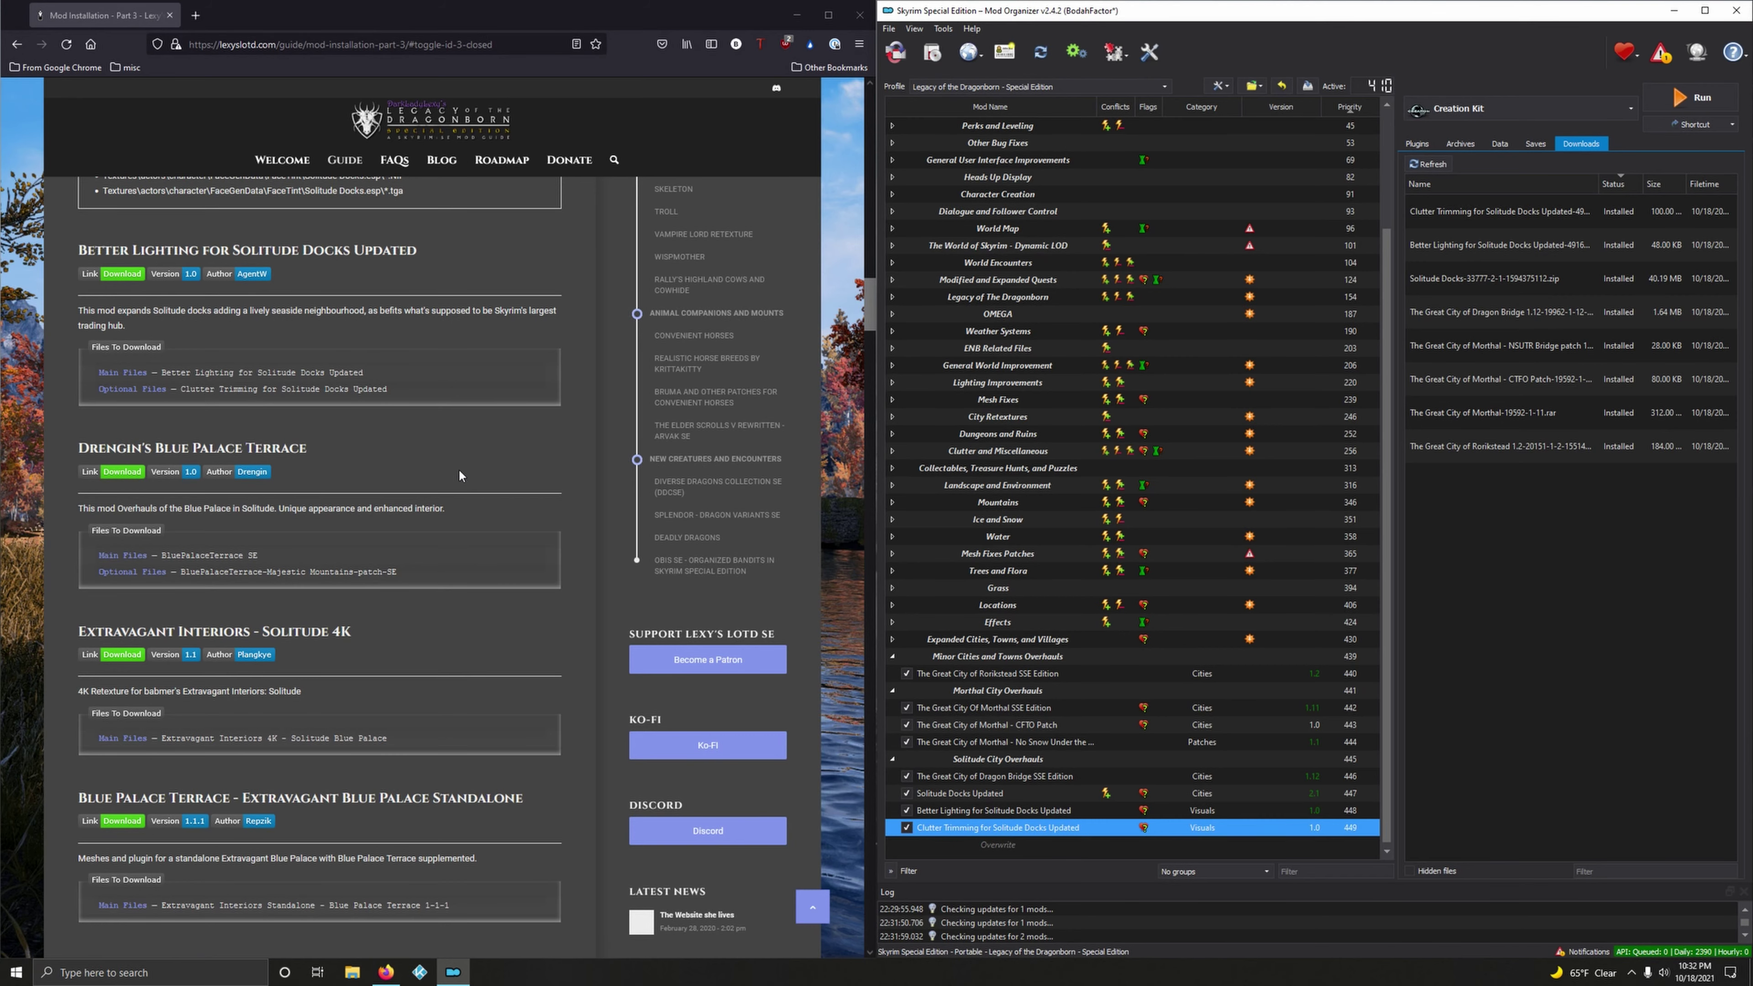
{"action": "scroll", "coordinate": [459, 474], "scroll_direction": "down", "scroll_amount": 2}
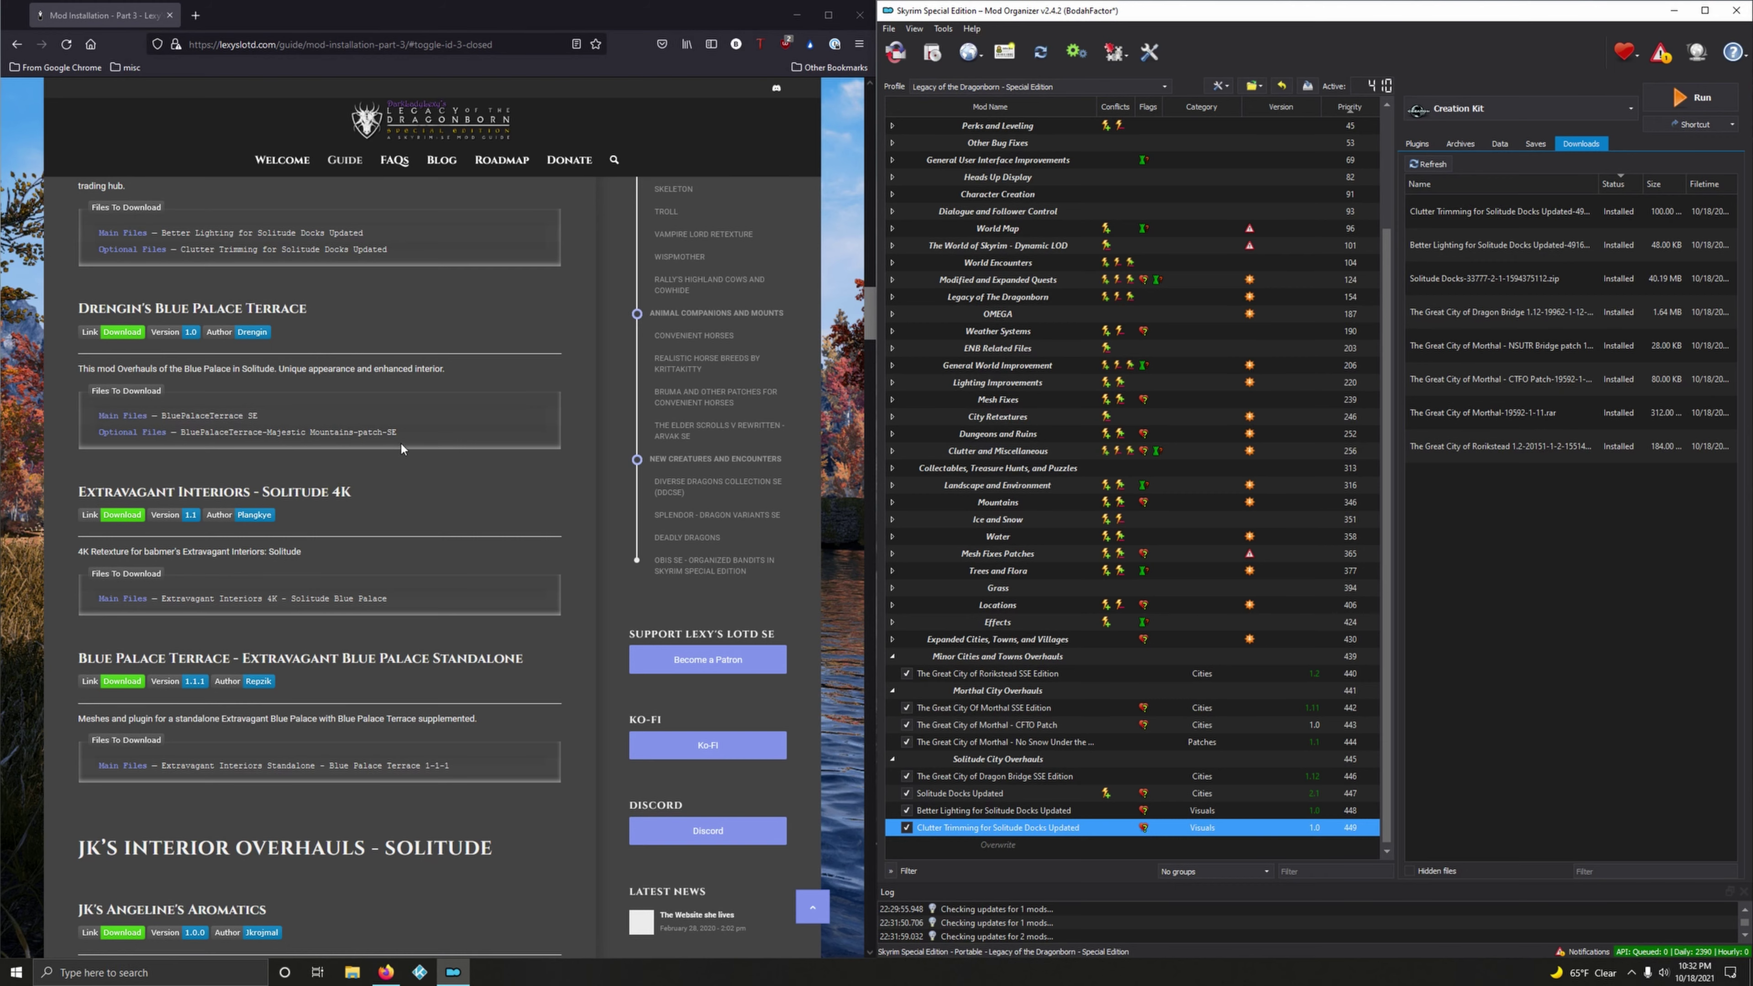
- Send the BluePalaceTerrace SE main file from Nexus to the mod manager
{"action": "left_click", "coordinate": [142, 334]}
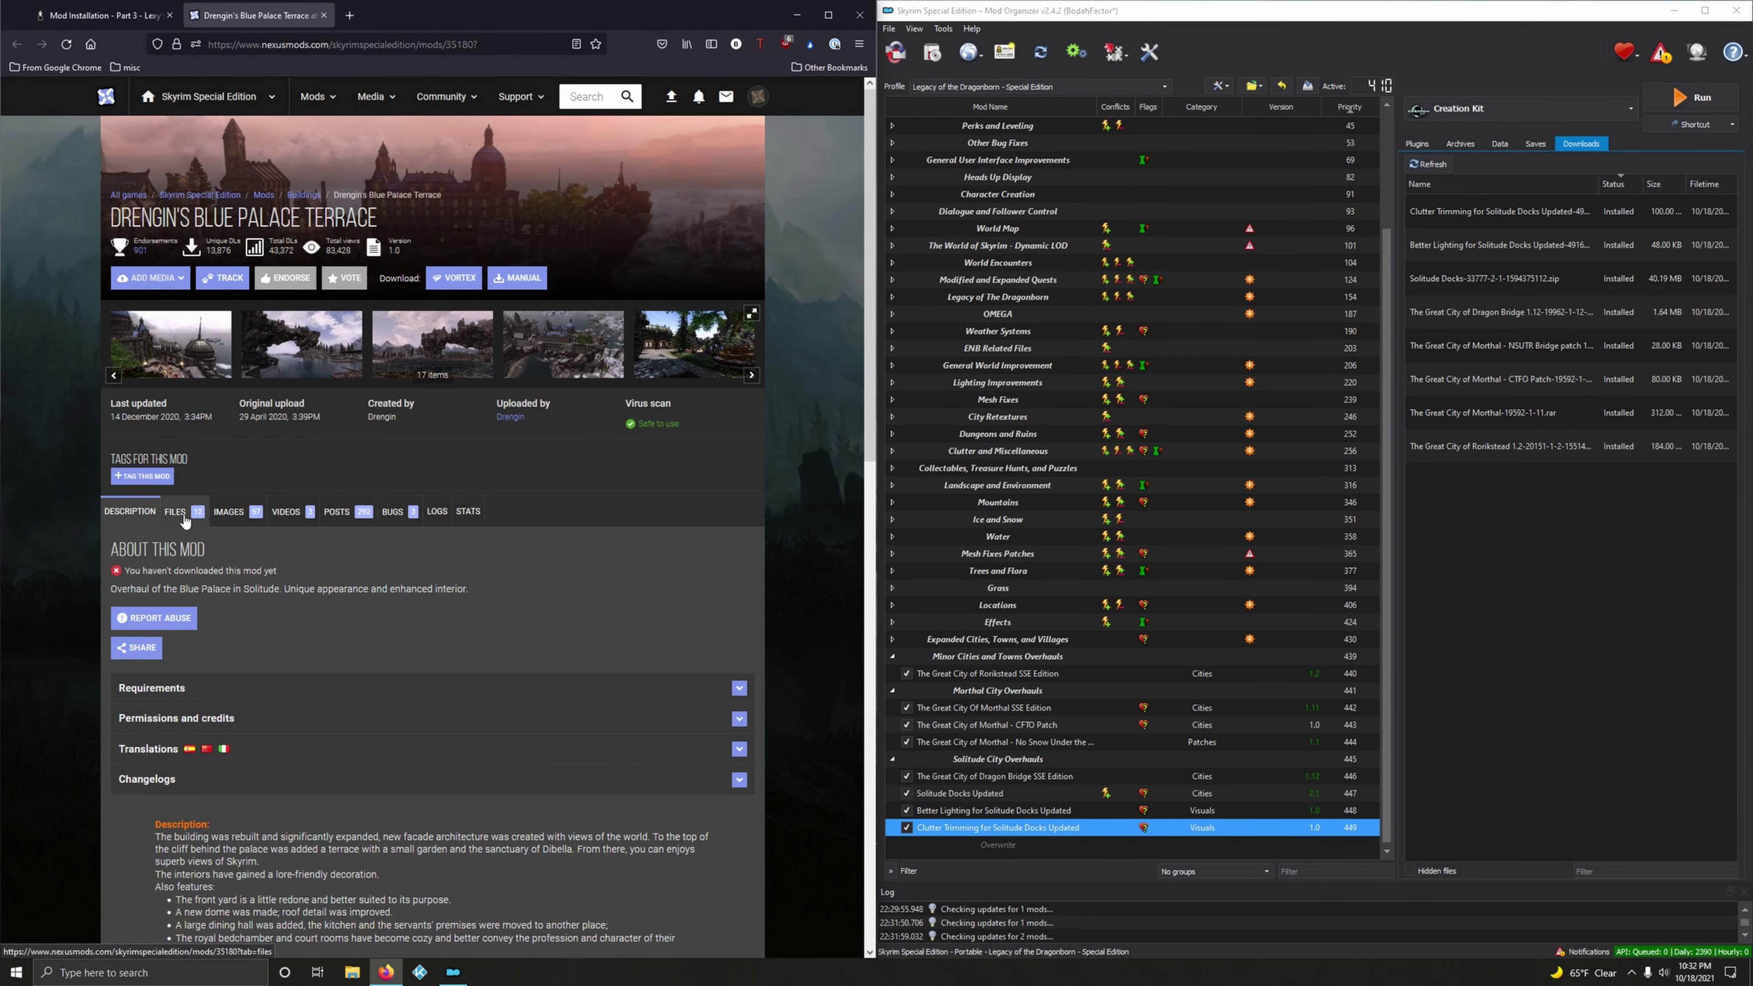
{"action": "left_click", "coordinate": [183, 516]}
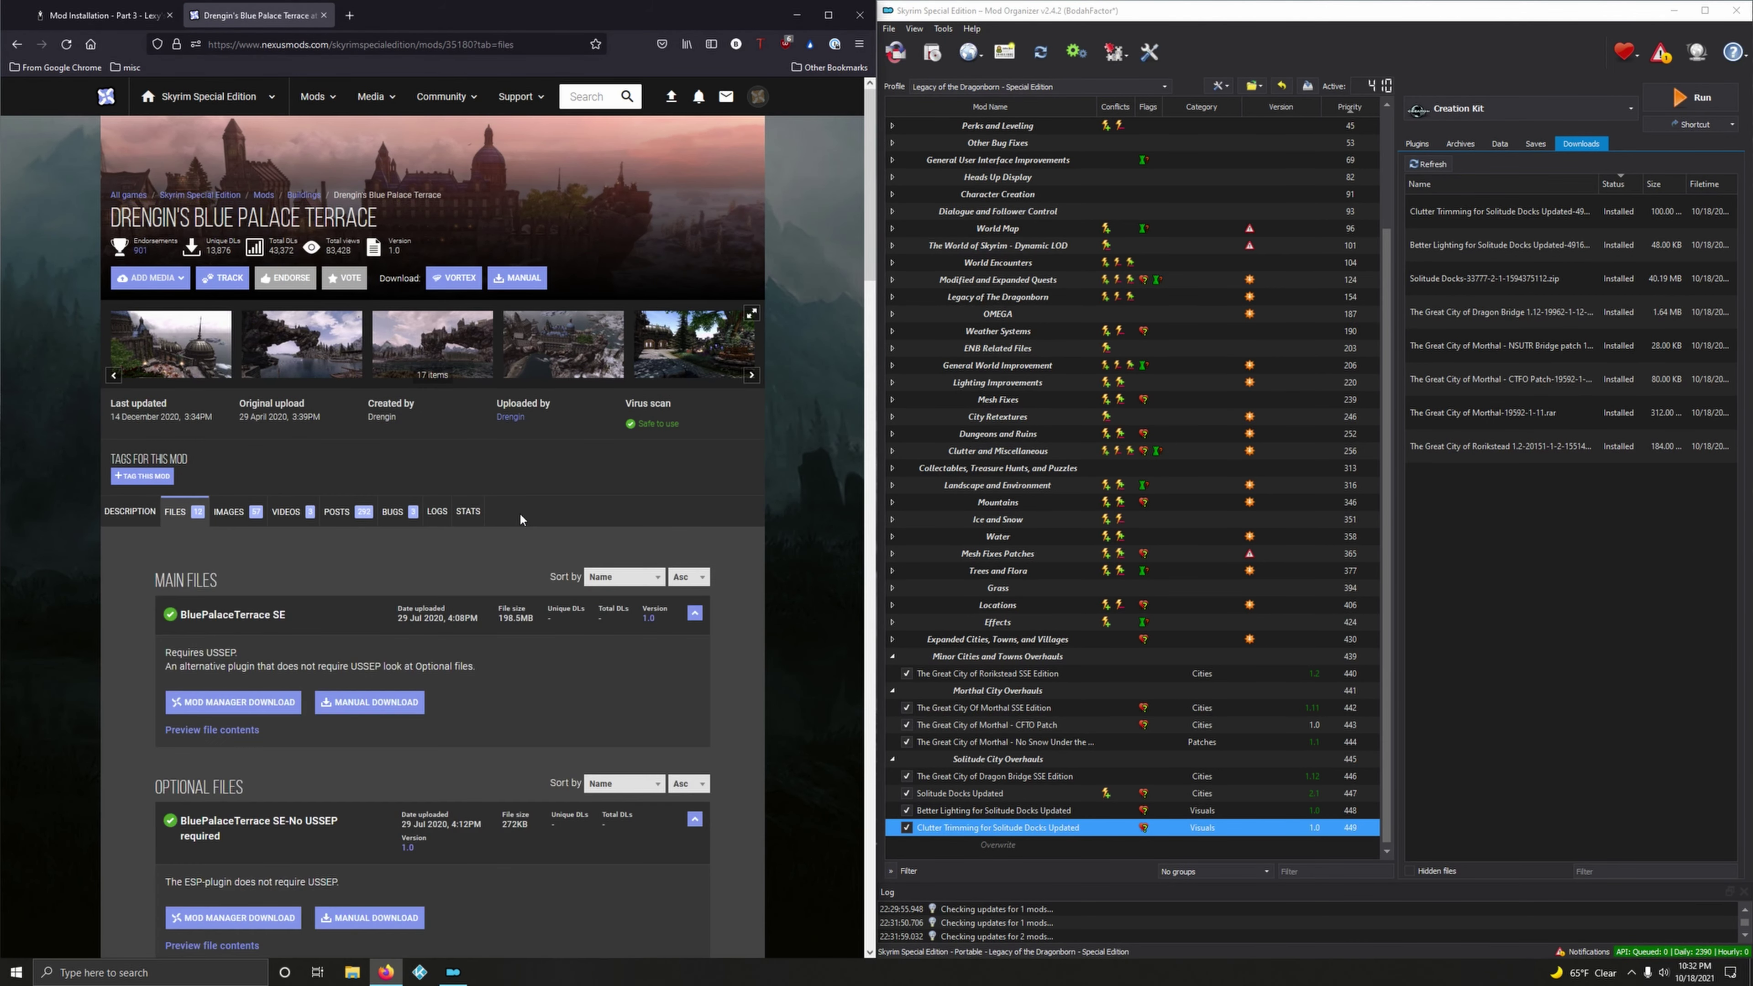
{"action": "scroll", "coordinate": [552, 504], "scroll_direction": "down", "scroll_amount": 3}
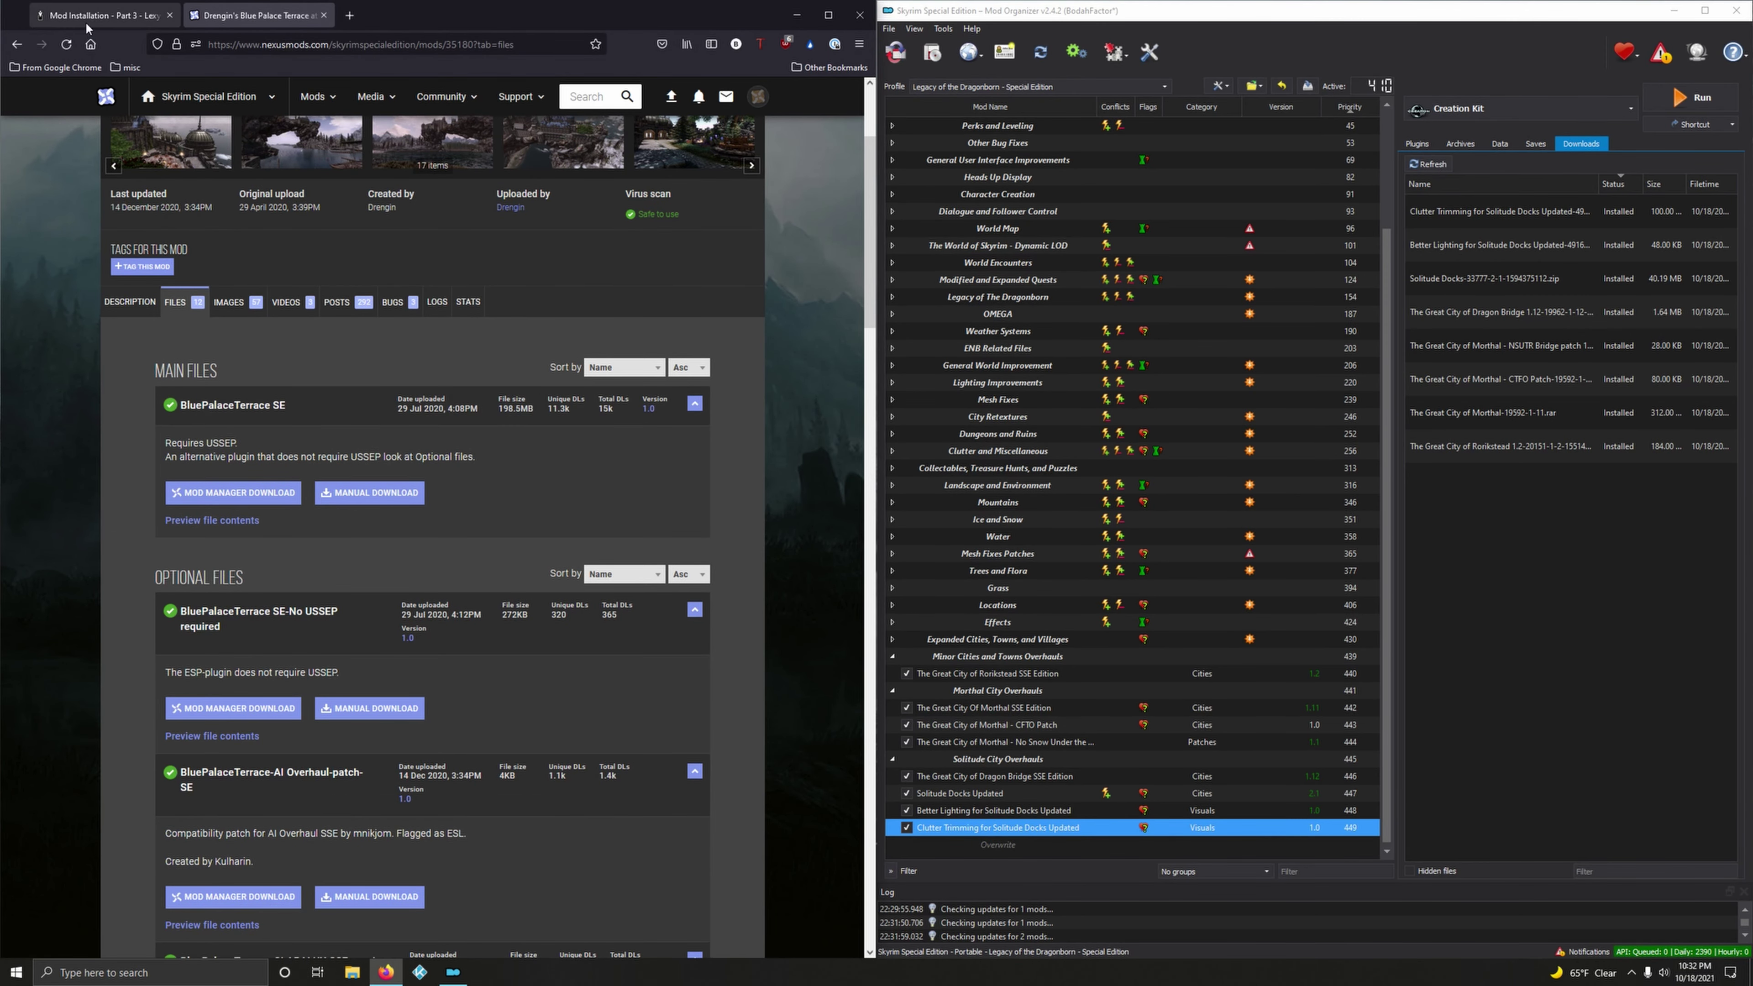
{"action": "left_click", "coordinate": [103, 15]}
{"action": "left_click", "coordinate": [255, 15]}
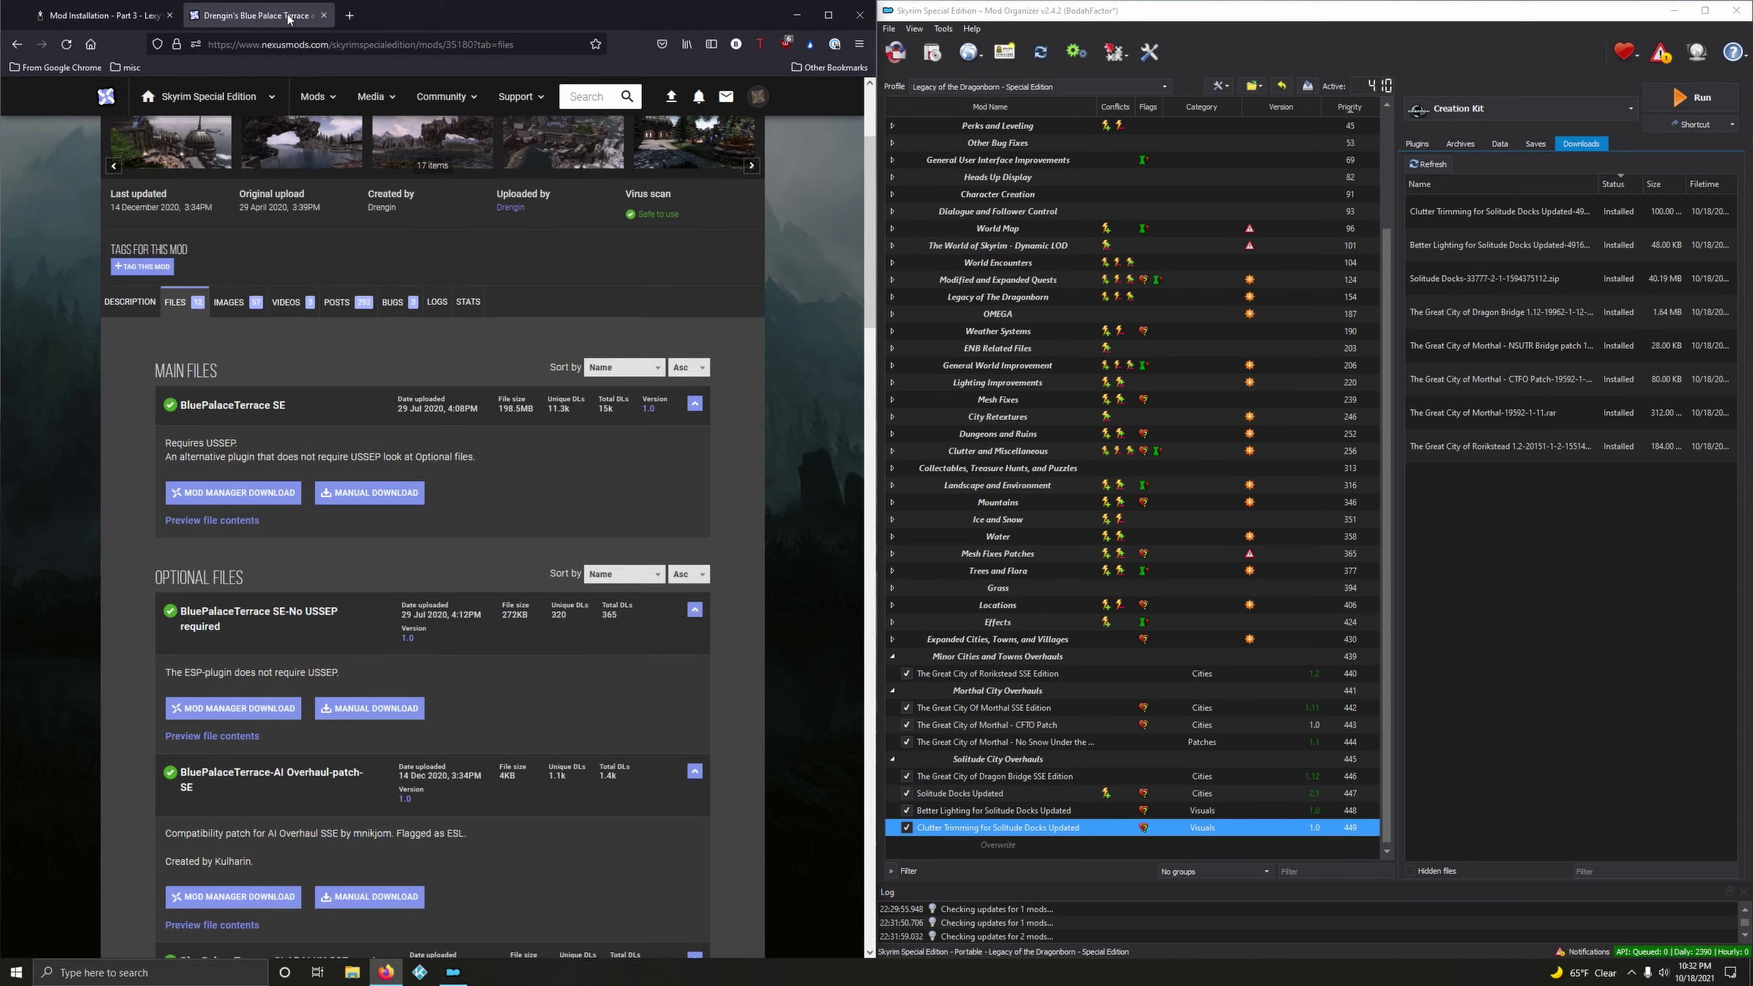
{"action": "left_click", "coordinate": [235, 496]}
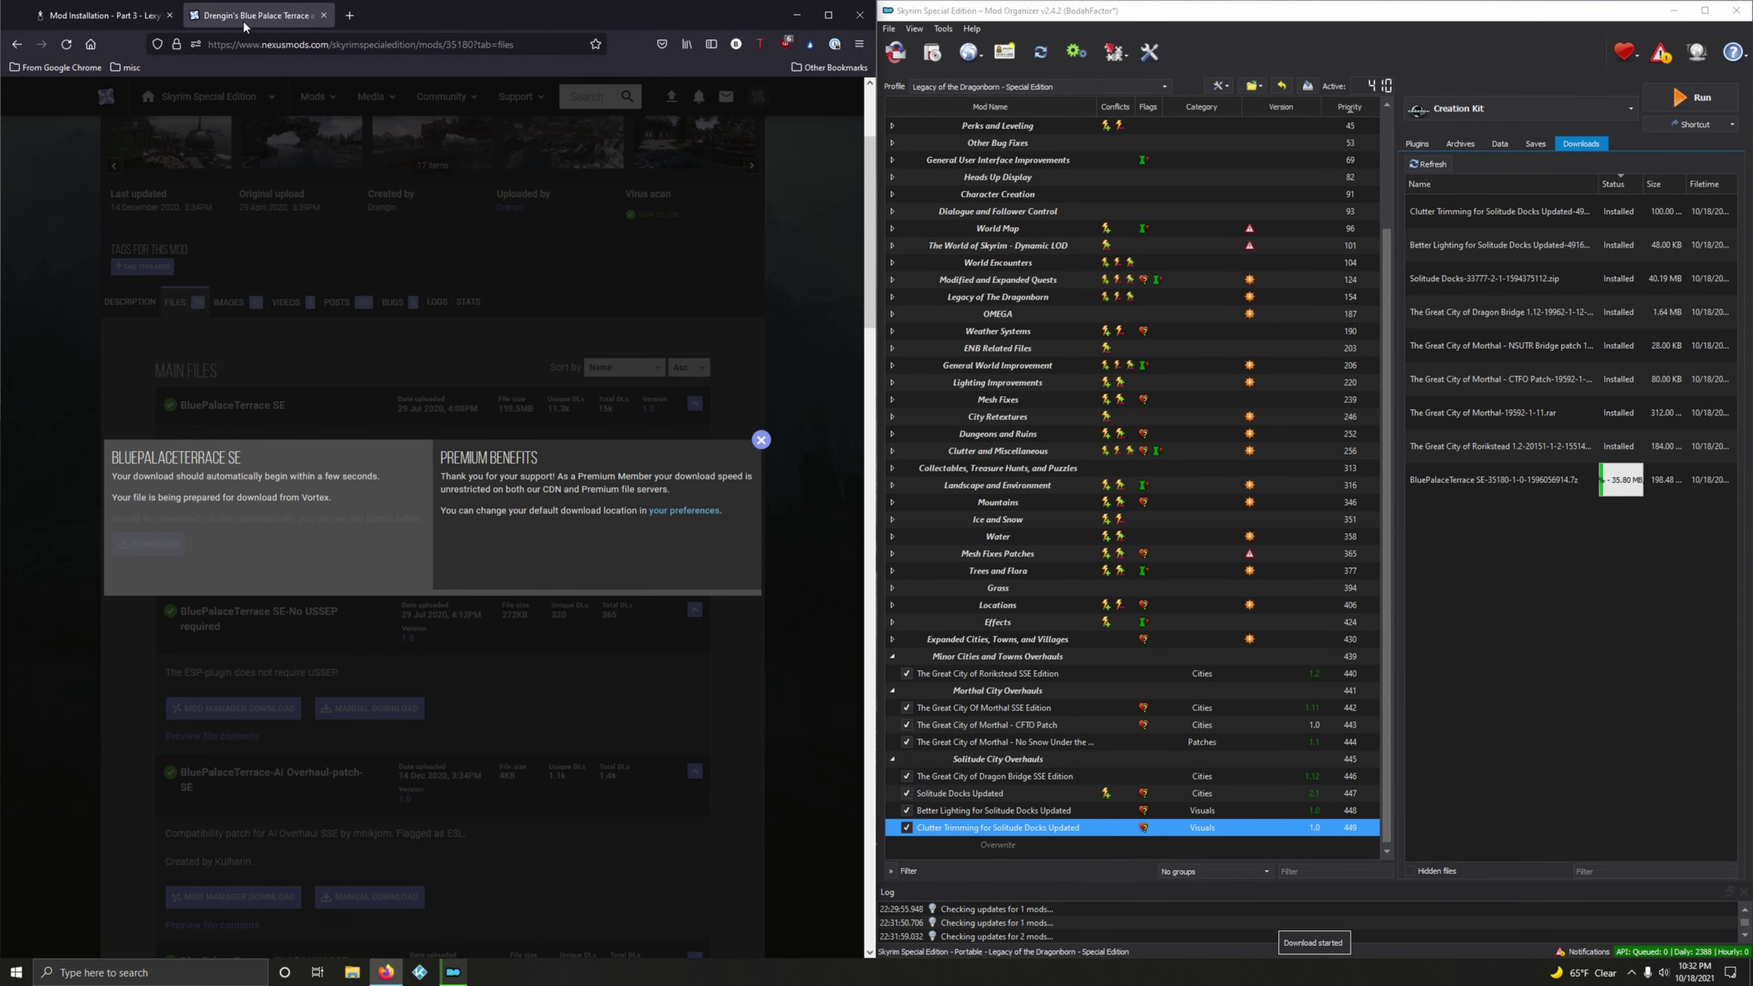
{"action": "left_click", "coordinate": [118, 15]}
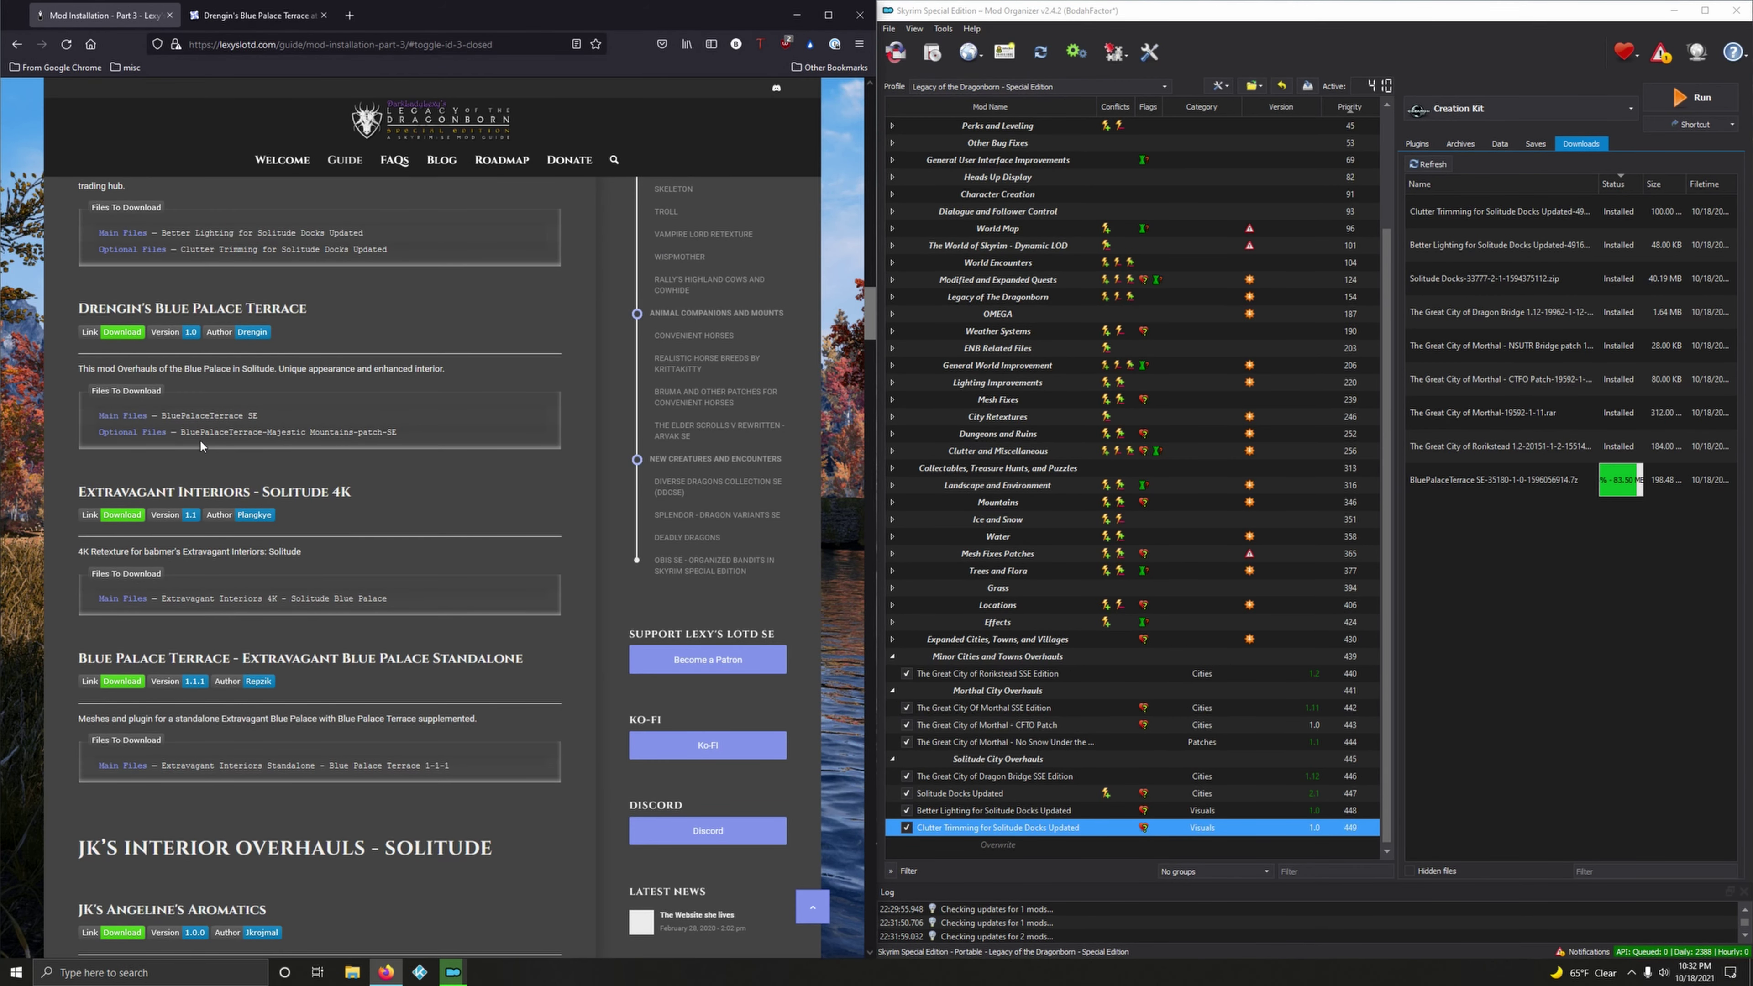
{"action": "left_click", "coordinate": [276, 15]}
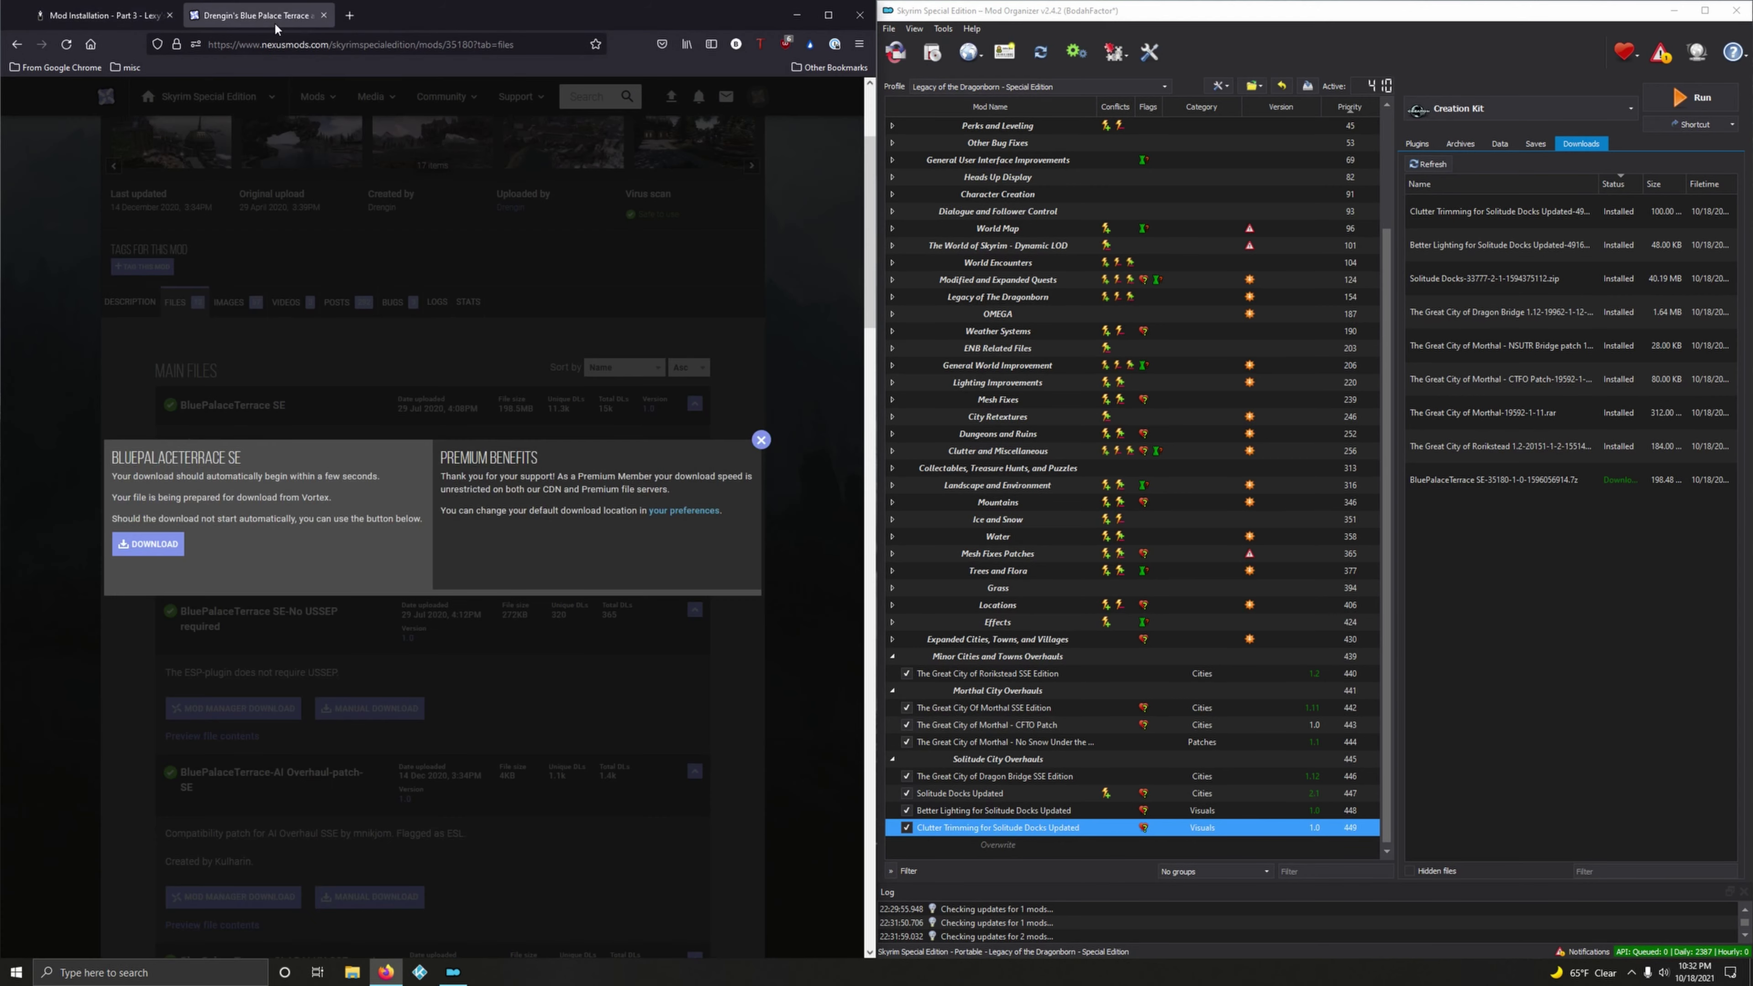
{"action": "left_click", "coordinate": [760, 439]}
- Send the BluePalaceTerrace-Majestic Mountains-patch-SE file to the mod manager and close the page
{"action": "scroll", "coordinate": [483, 484], "scroll_direction": "down", "scroll_amount": 2}
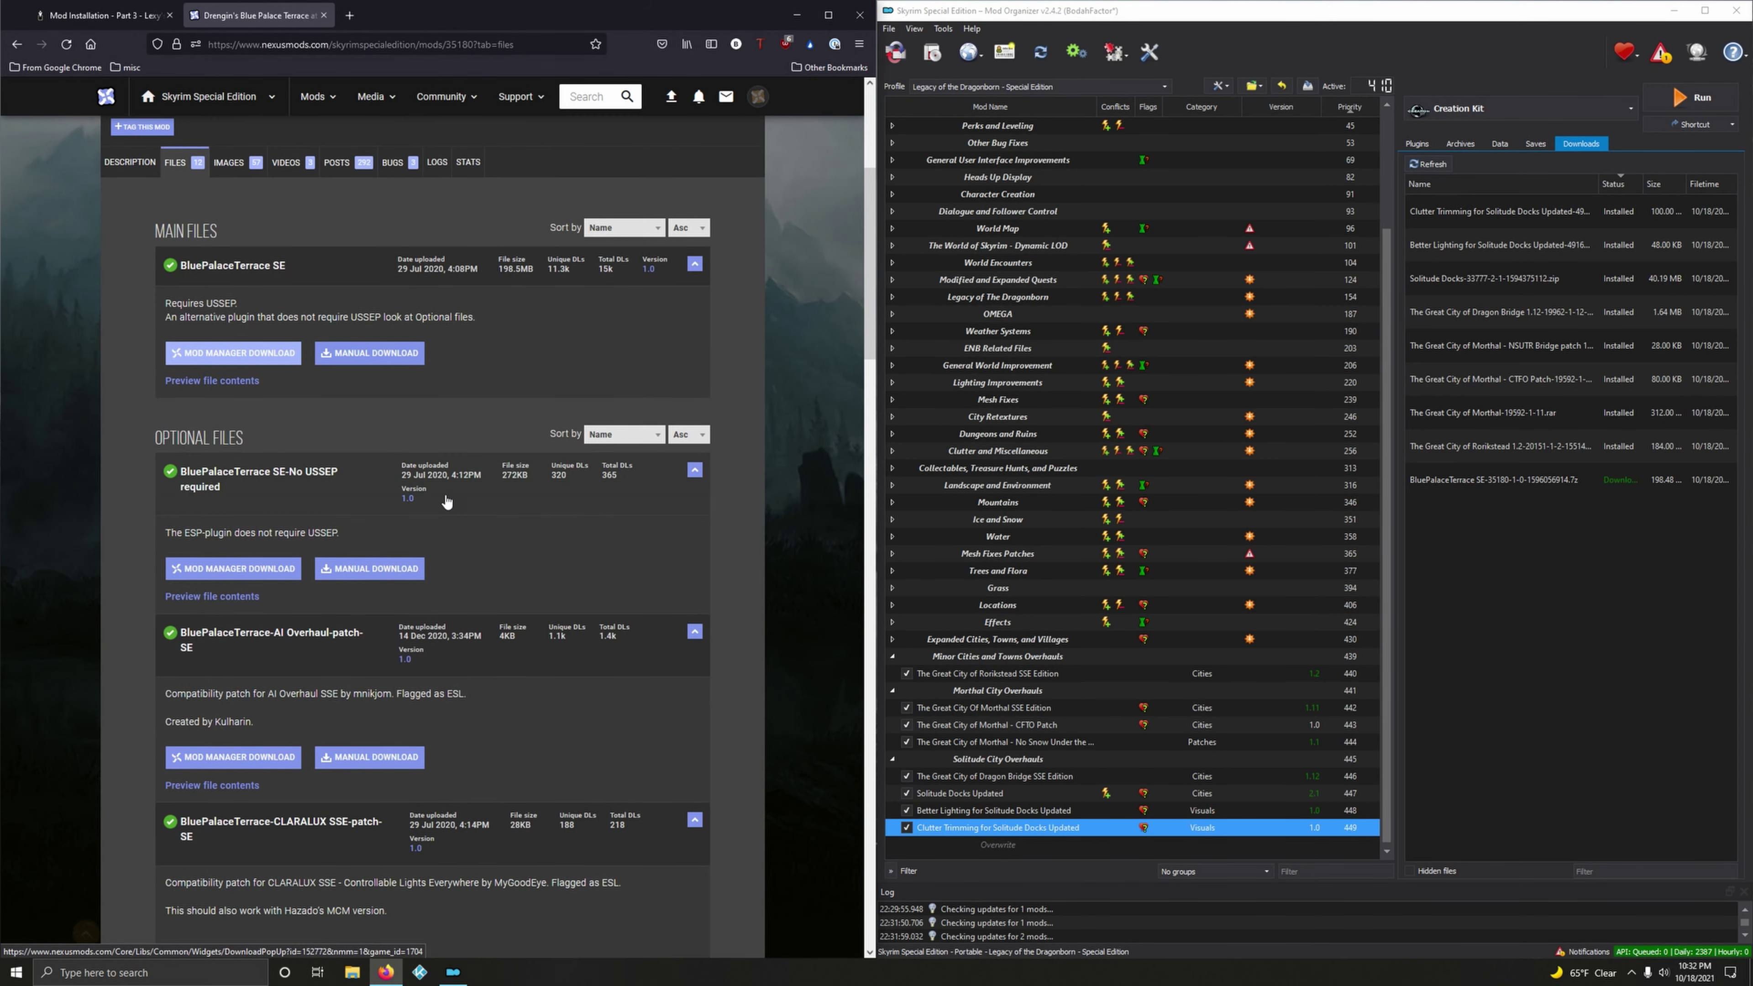
{"action": "scroll", "coordinate": [325, 511], "scroll_direction": "down", "scroll_amount": 7}
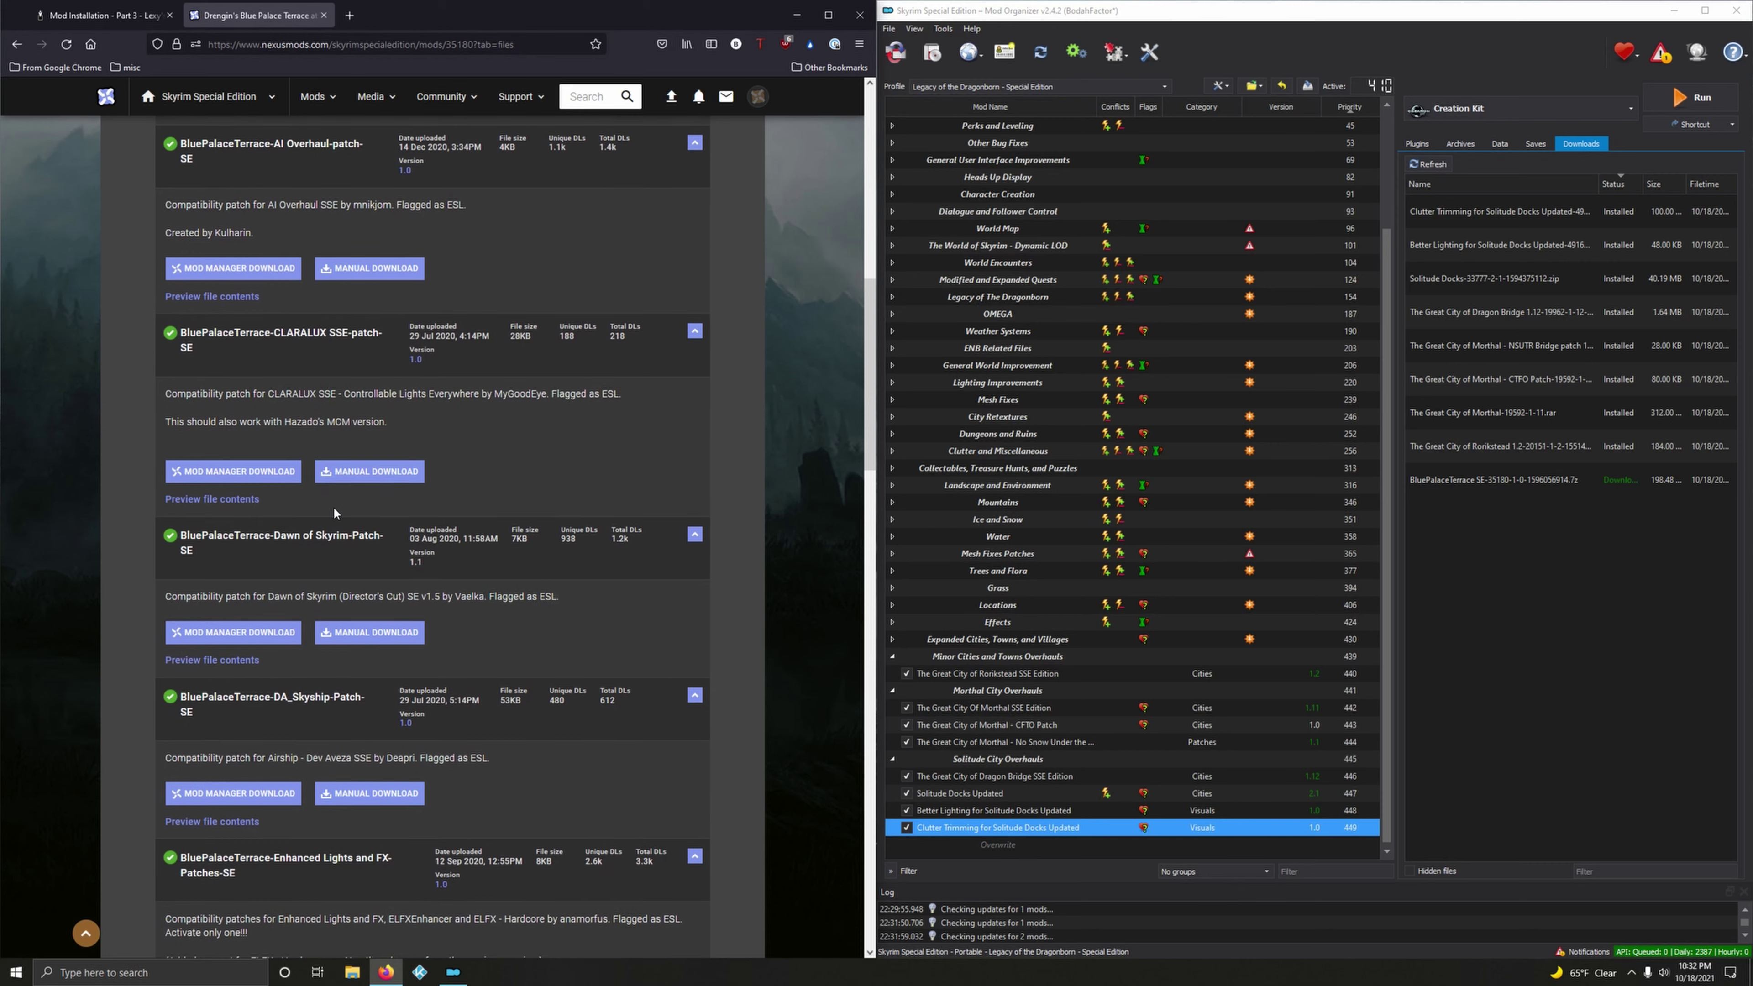
{"action": "scroll", "coordinate": [334, 511], "scroll_direction": "down", "scroll_amount": 9}
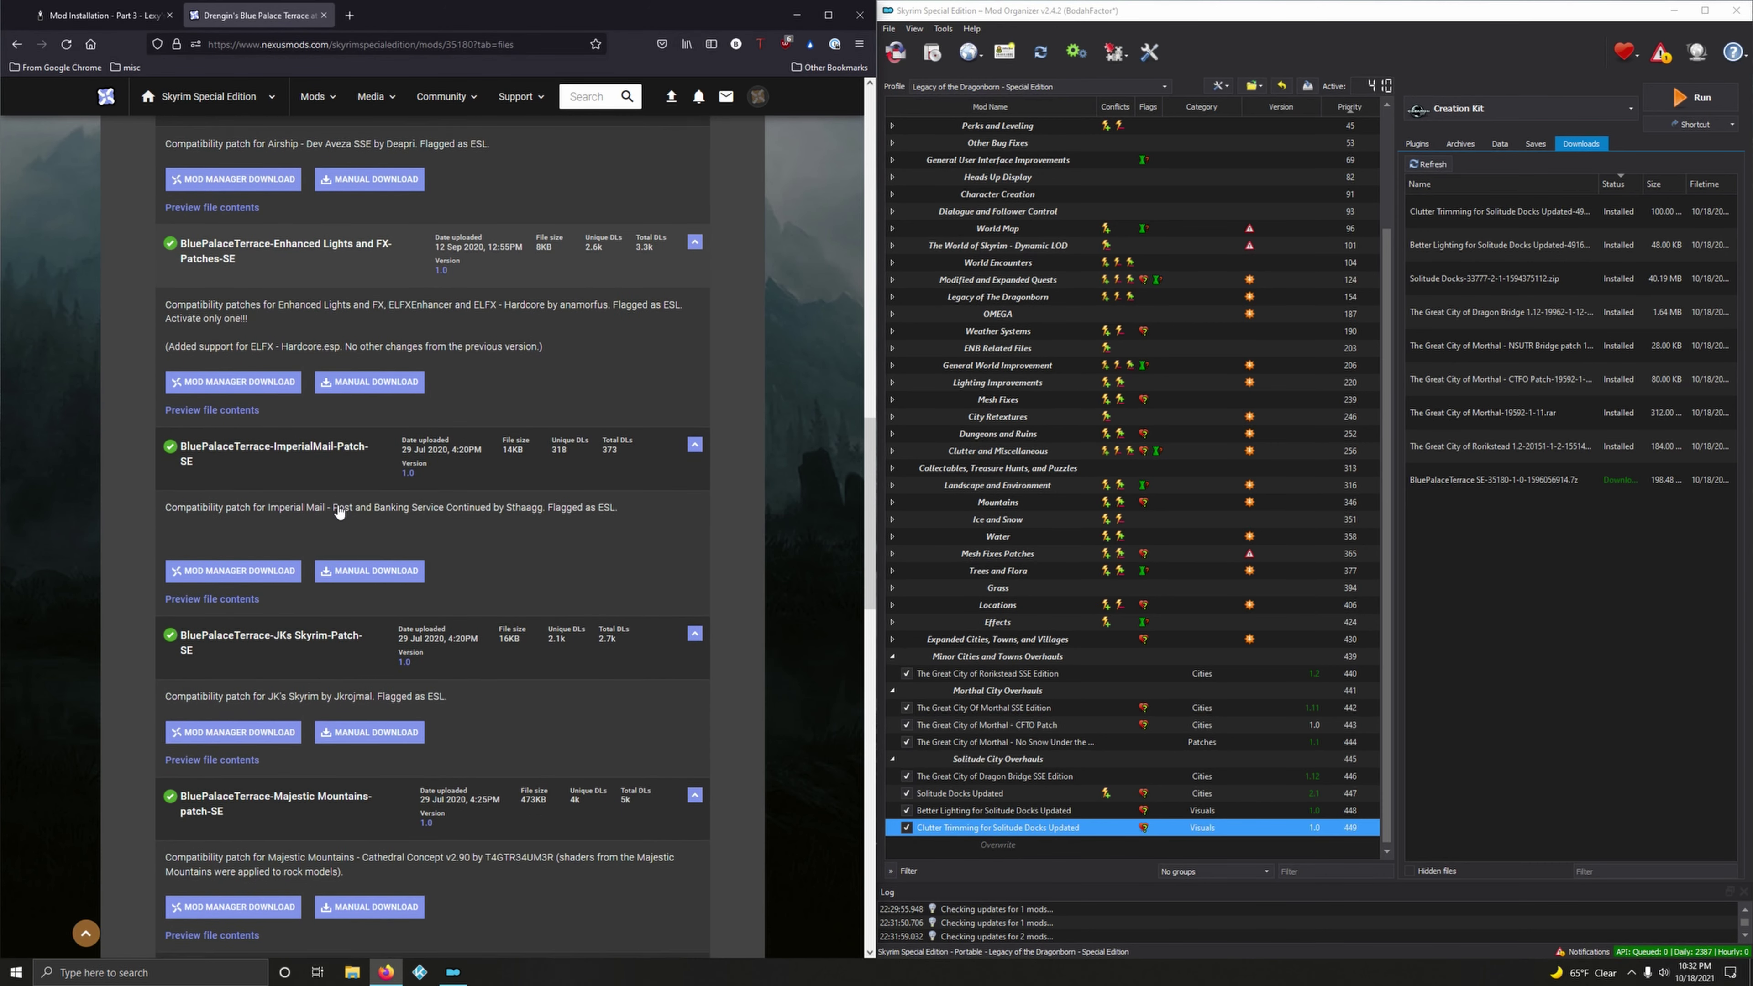
{"action": "scroll", "coordinate": [334, 502], "scroll_direction": "down", "scroll_amount": 5}
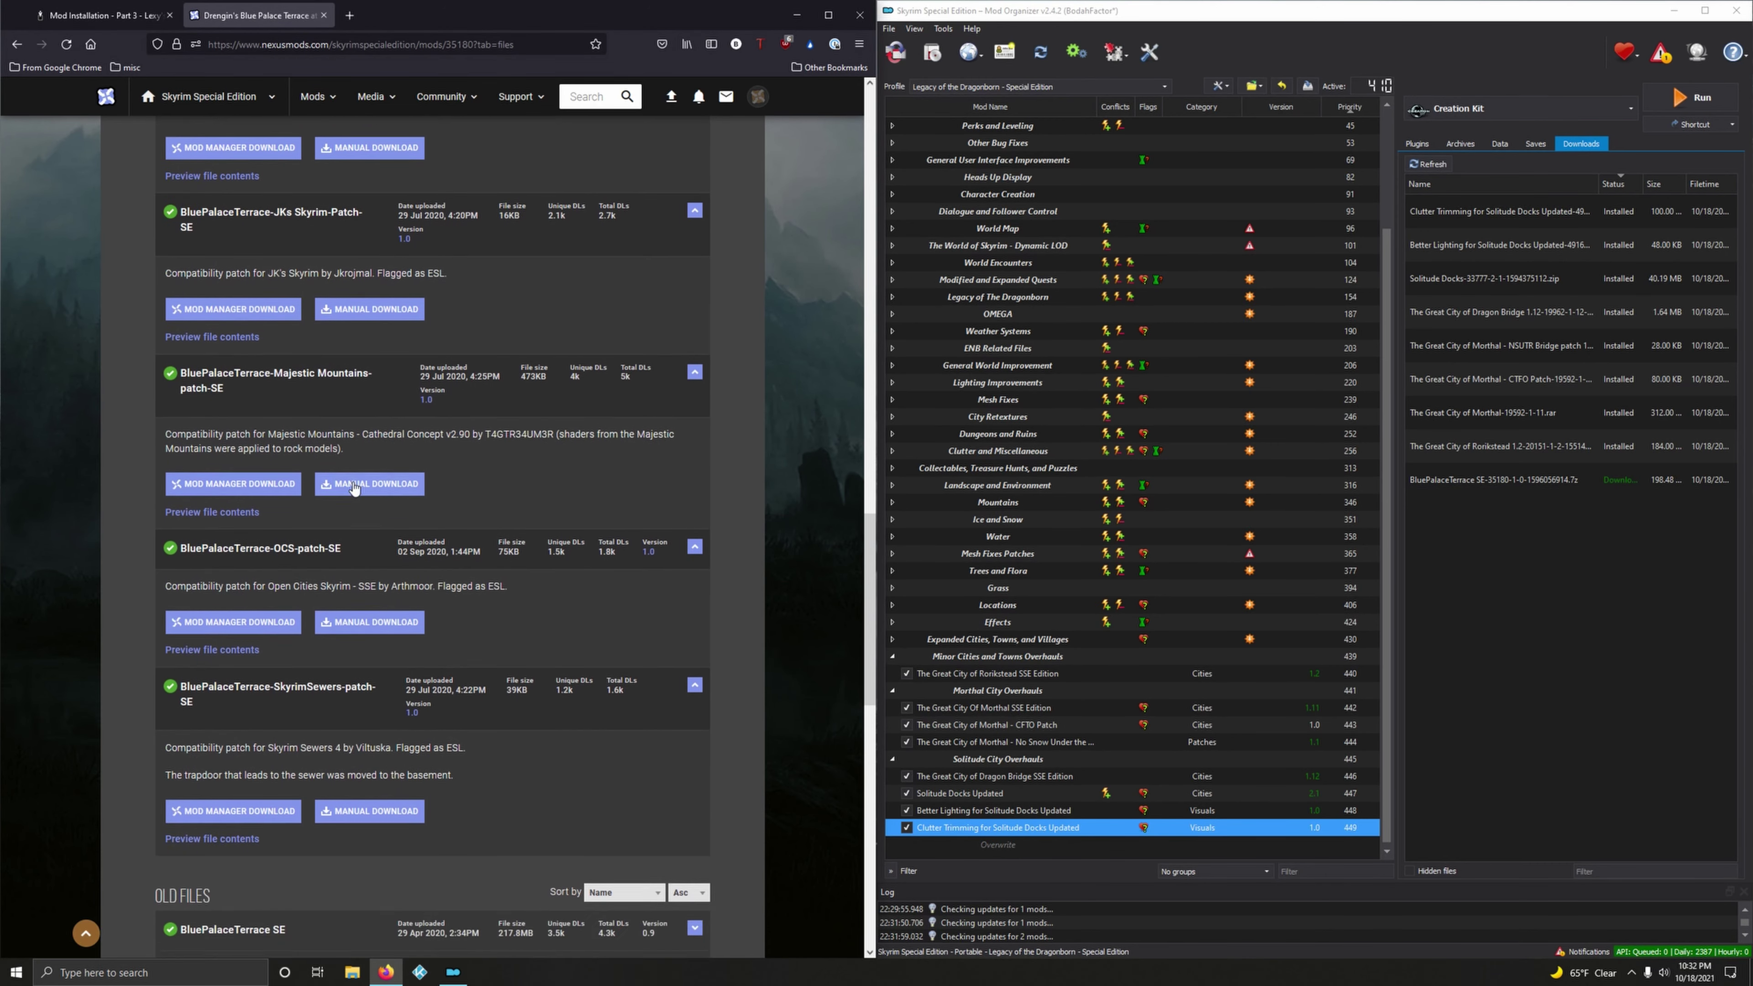
{"action": "left_click", "coordinate": [256, 480]}
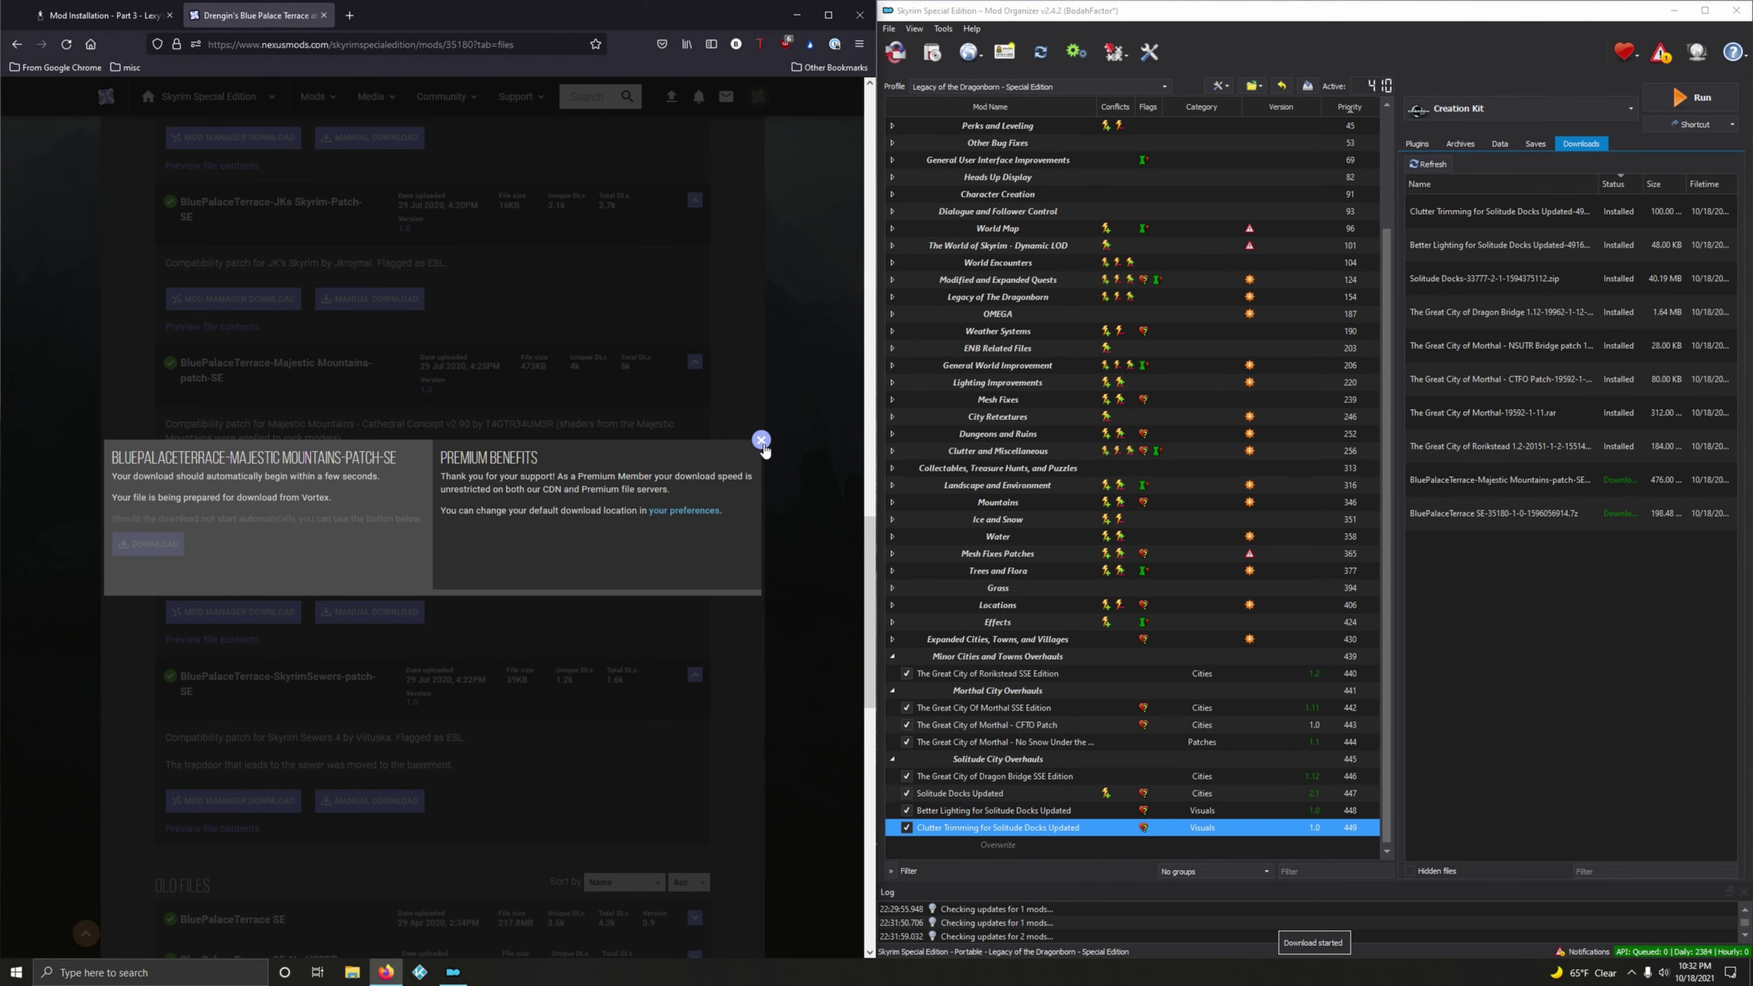
{"action": "left_click", "coordinate": [761, 443]}
{"action": "left_click", "coordinate": [323, 15]}
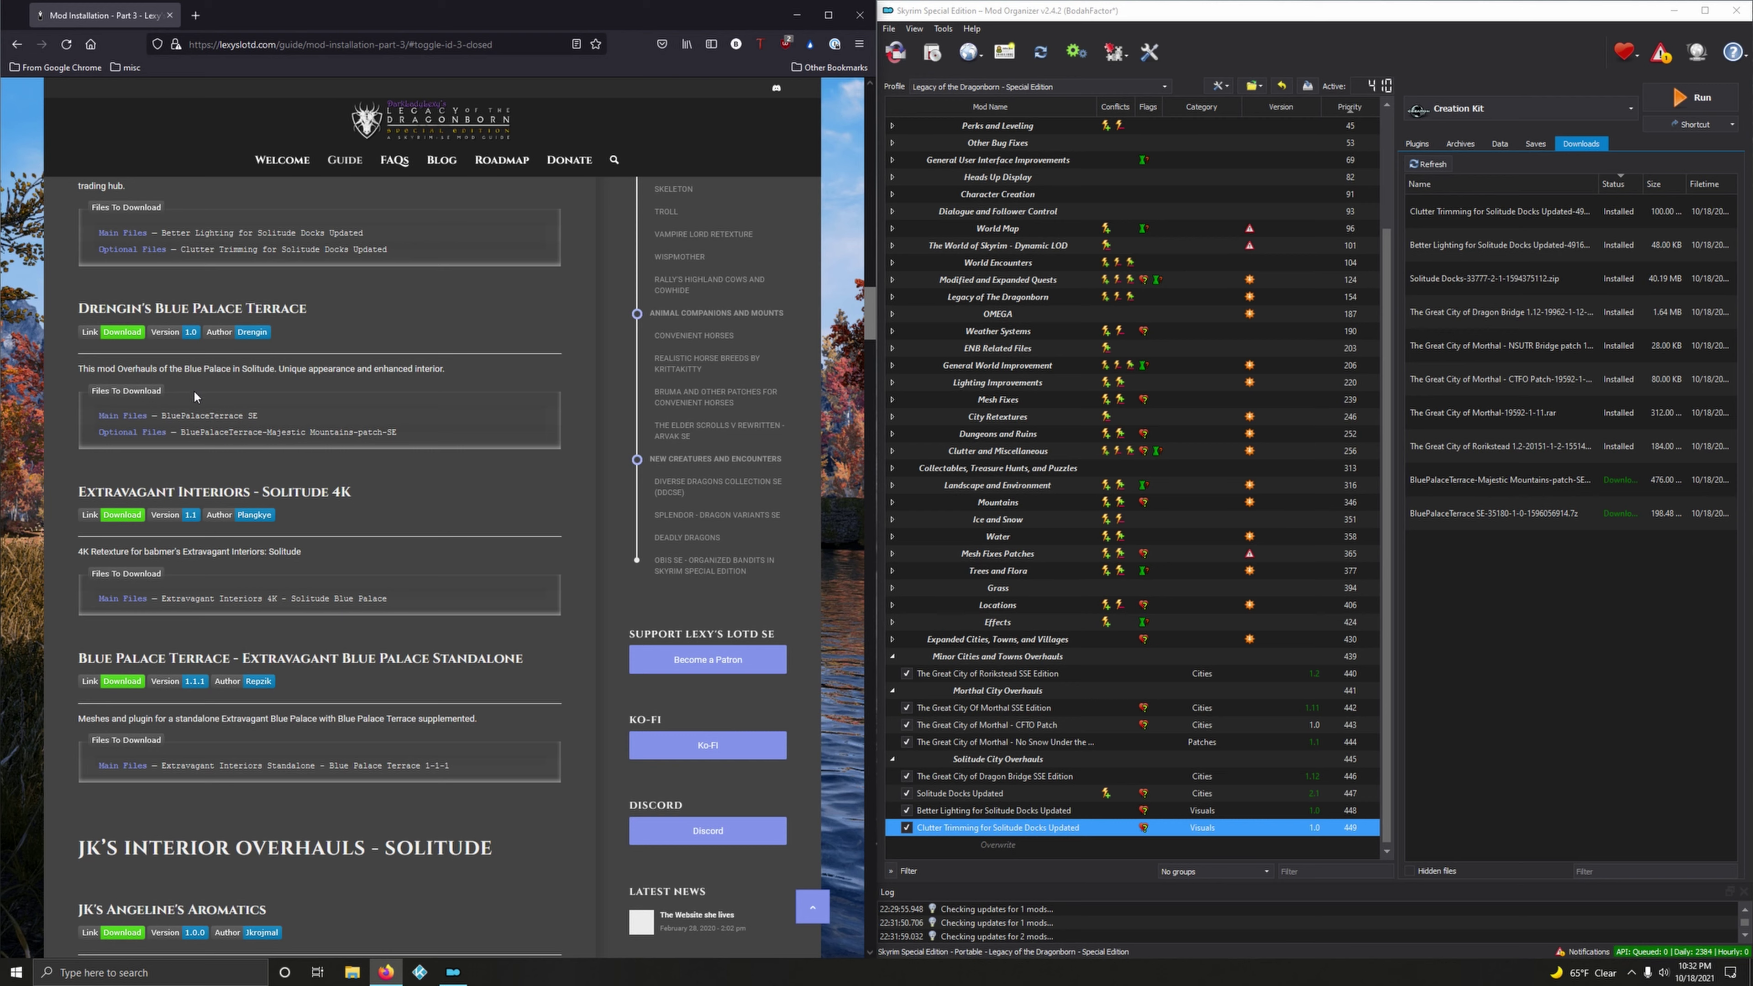
- Install Drengin's Blue Palace Terrace without extracting its BSA, and enable it
{"action": "double_click", "coordinate": [1459, 526]}
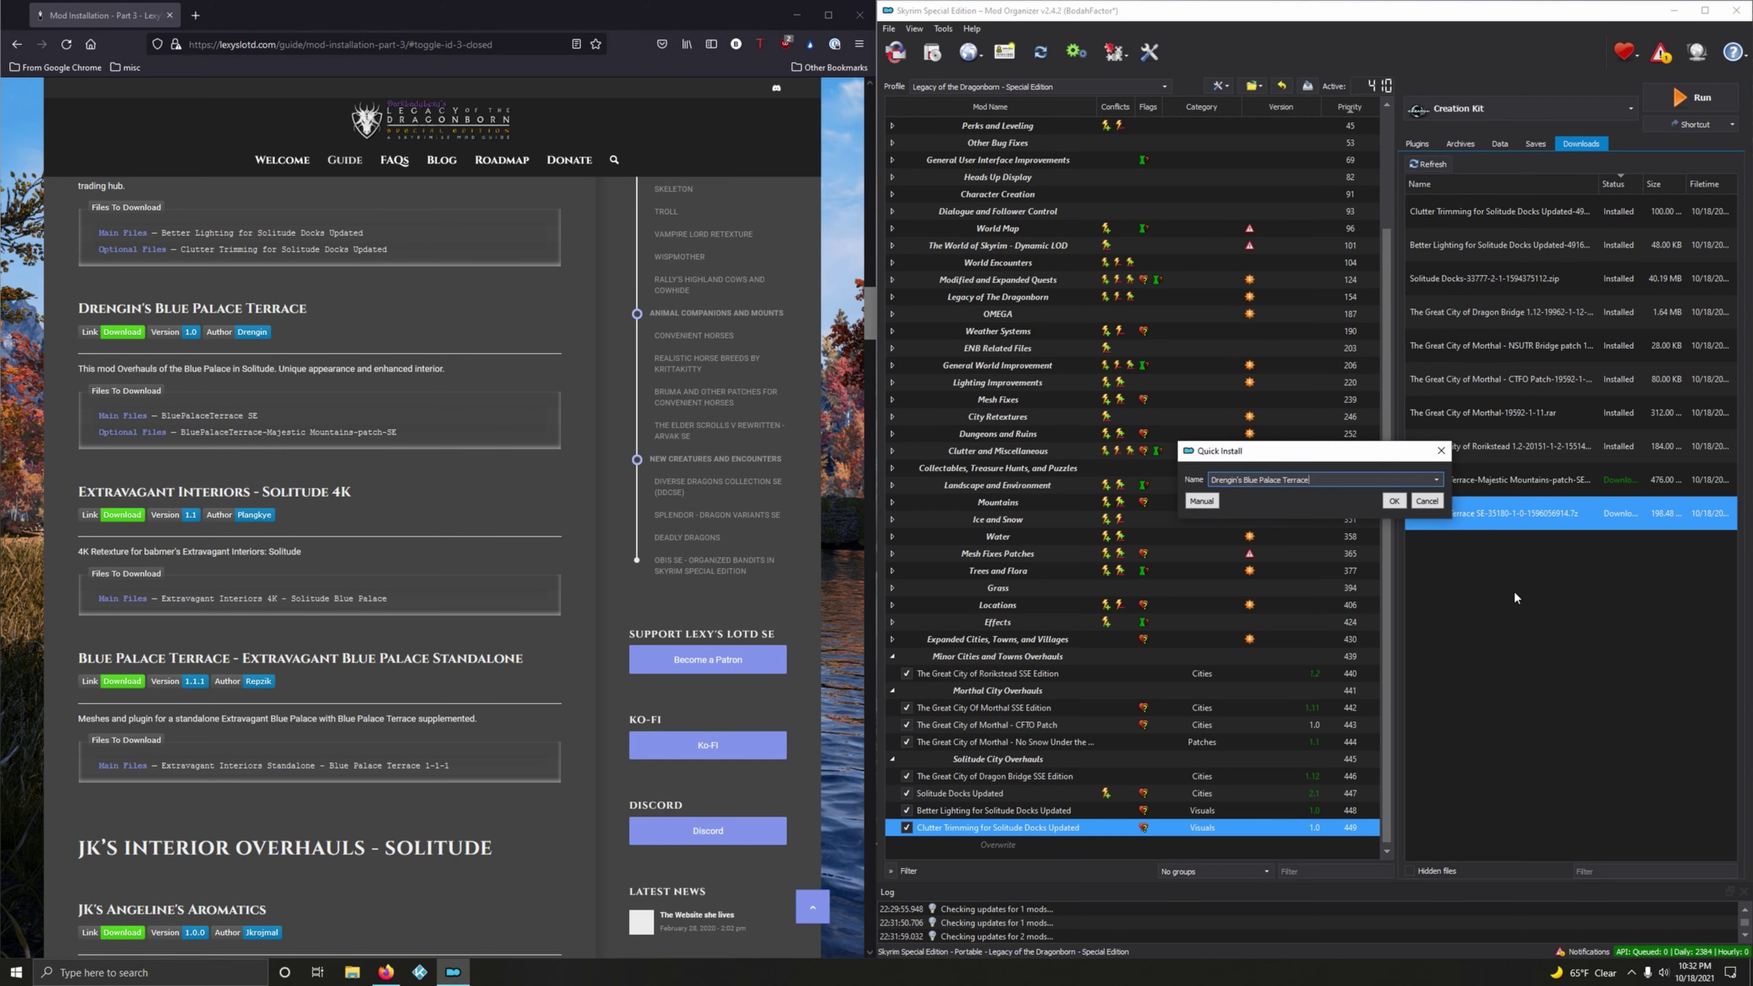
{"action": "left_click", "coordinate": [1391, 511]}
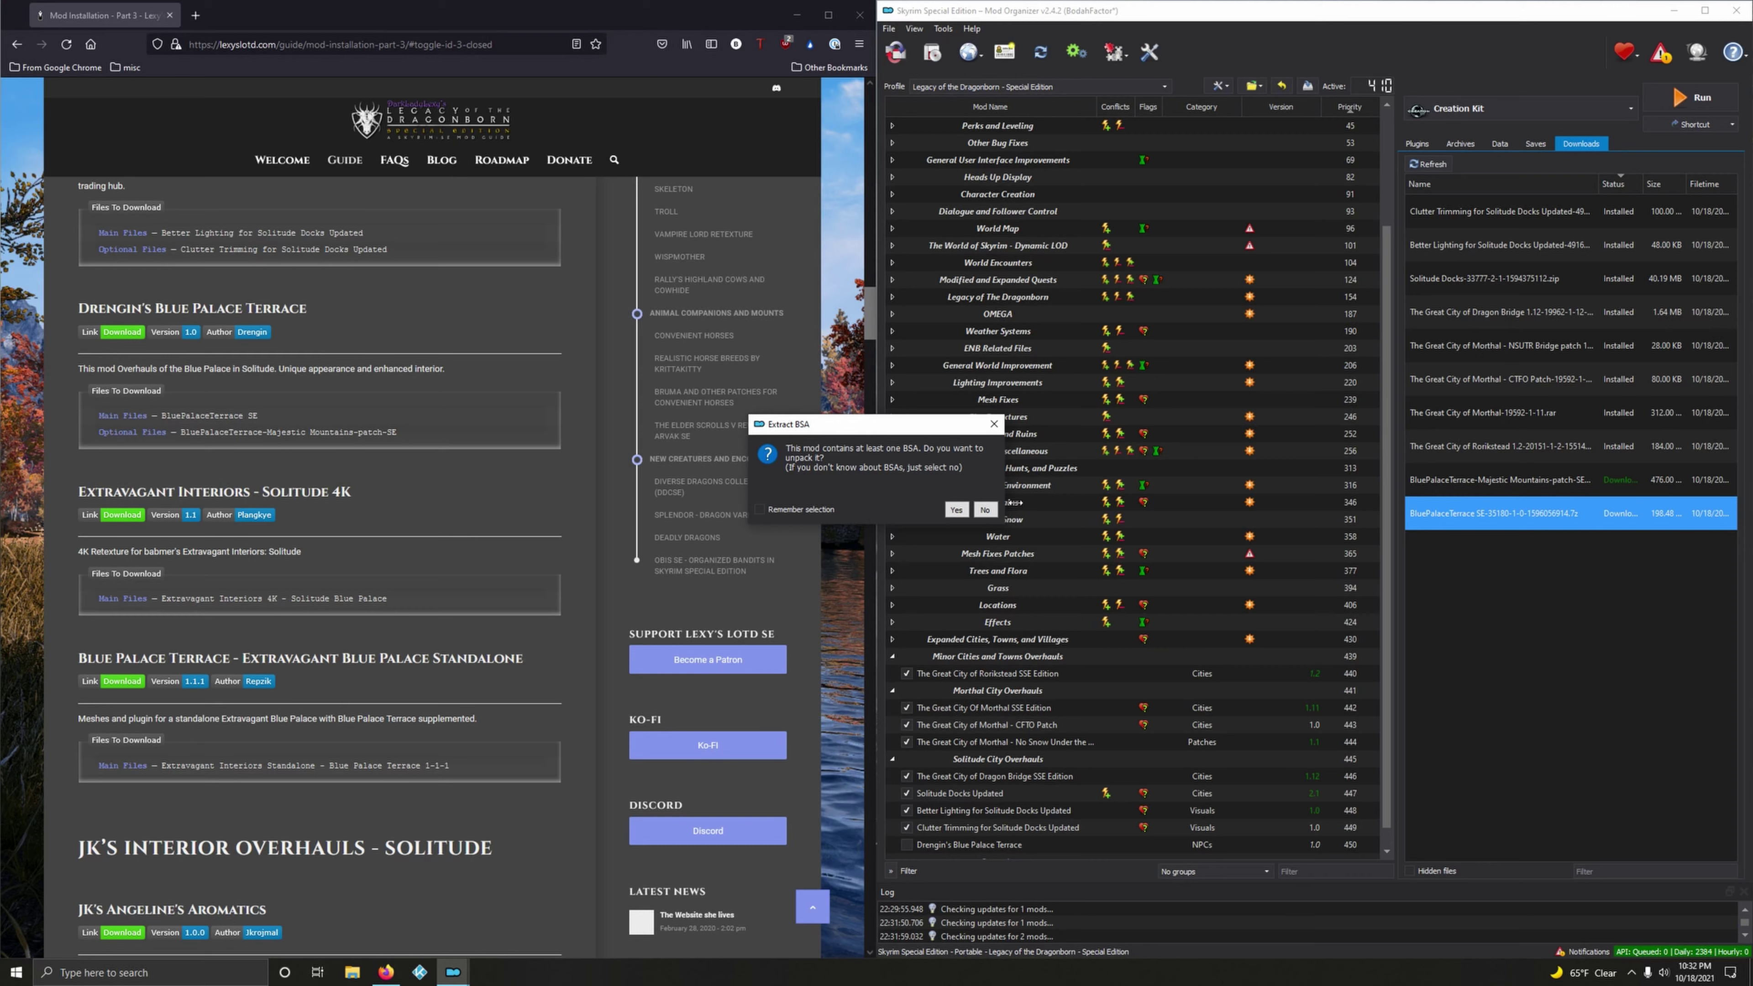
{"action": "left_click", "coordinate": [984, 509]}
{"action": "left_click", "coordinate": [906, 844]}
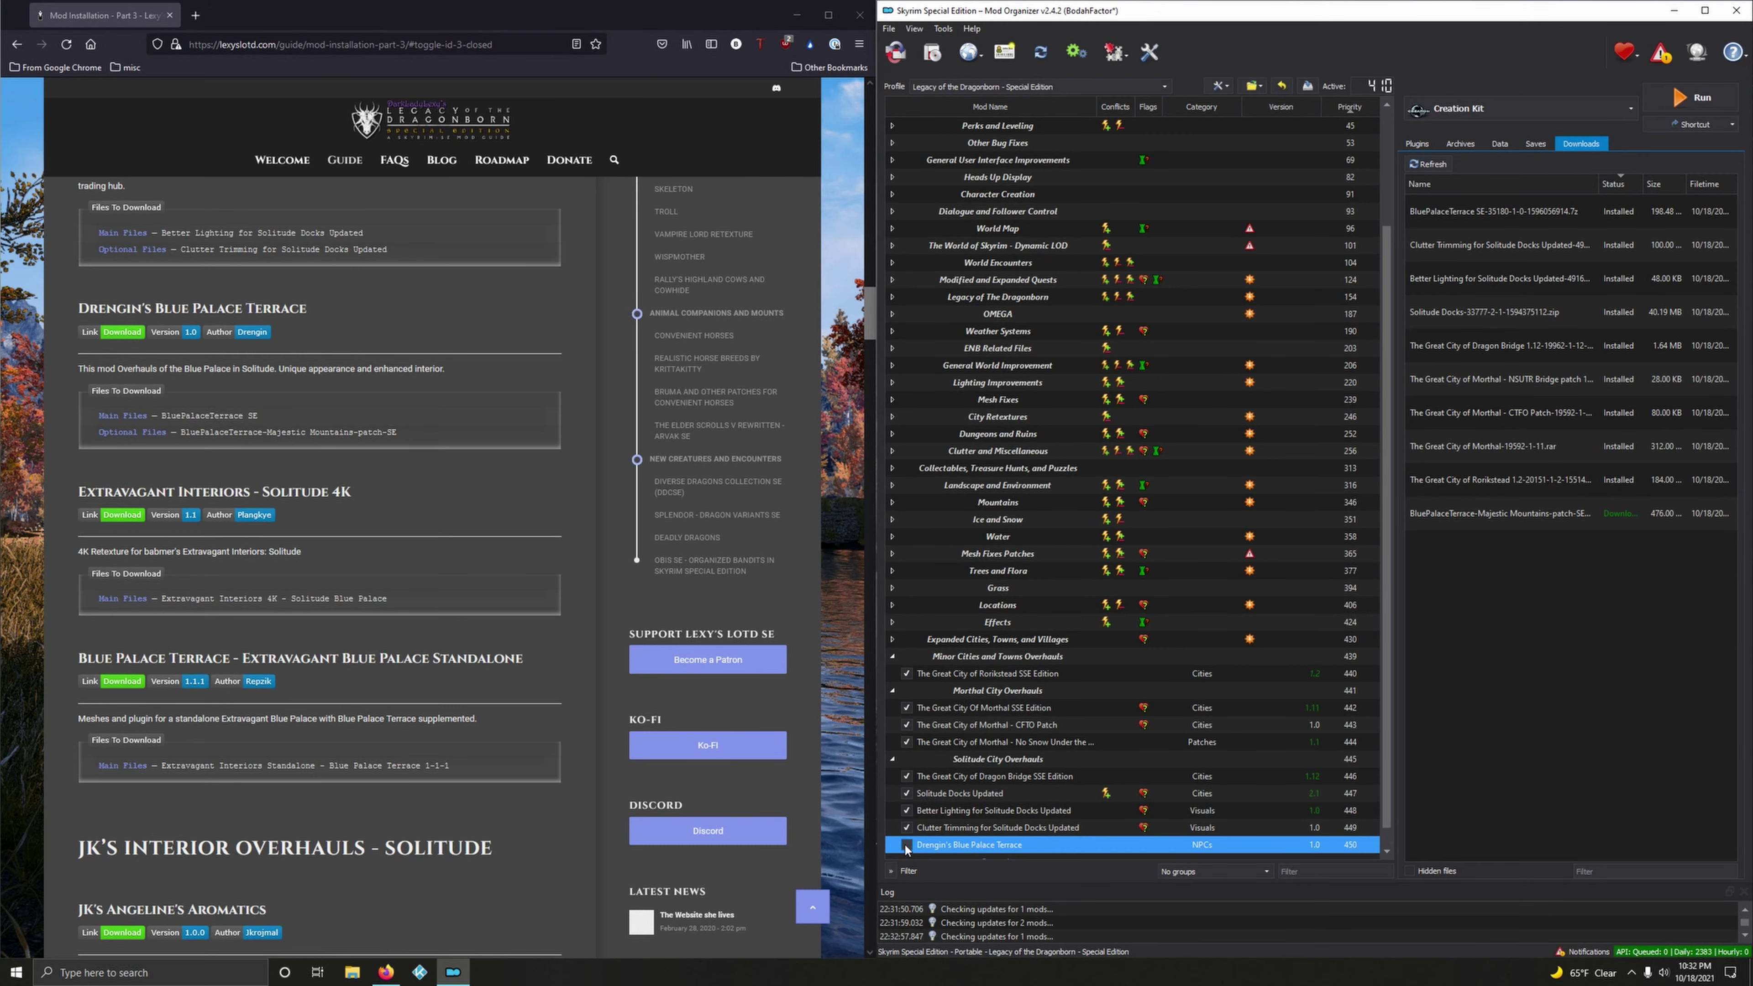
- Install the patch as BluePalaceTerrace-Majestic Mountains-patch-SE and enable it
{"action": "double_click", "coordinate": [1489, 529]}
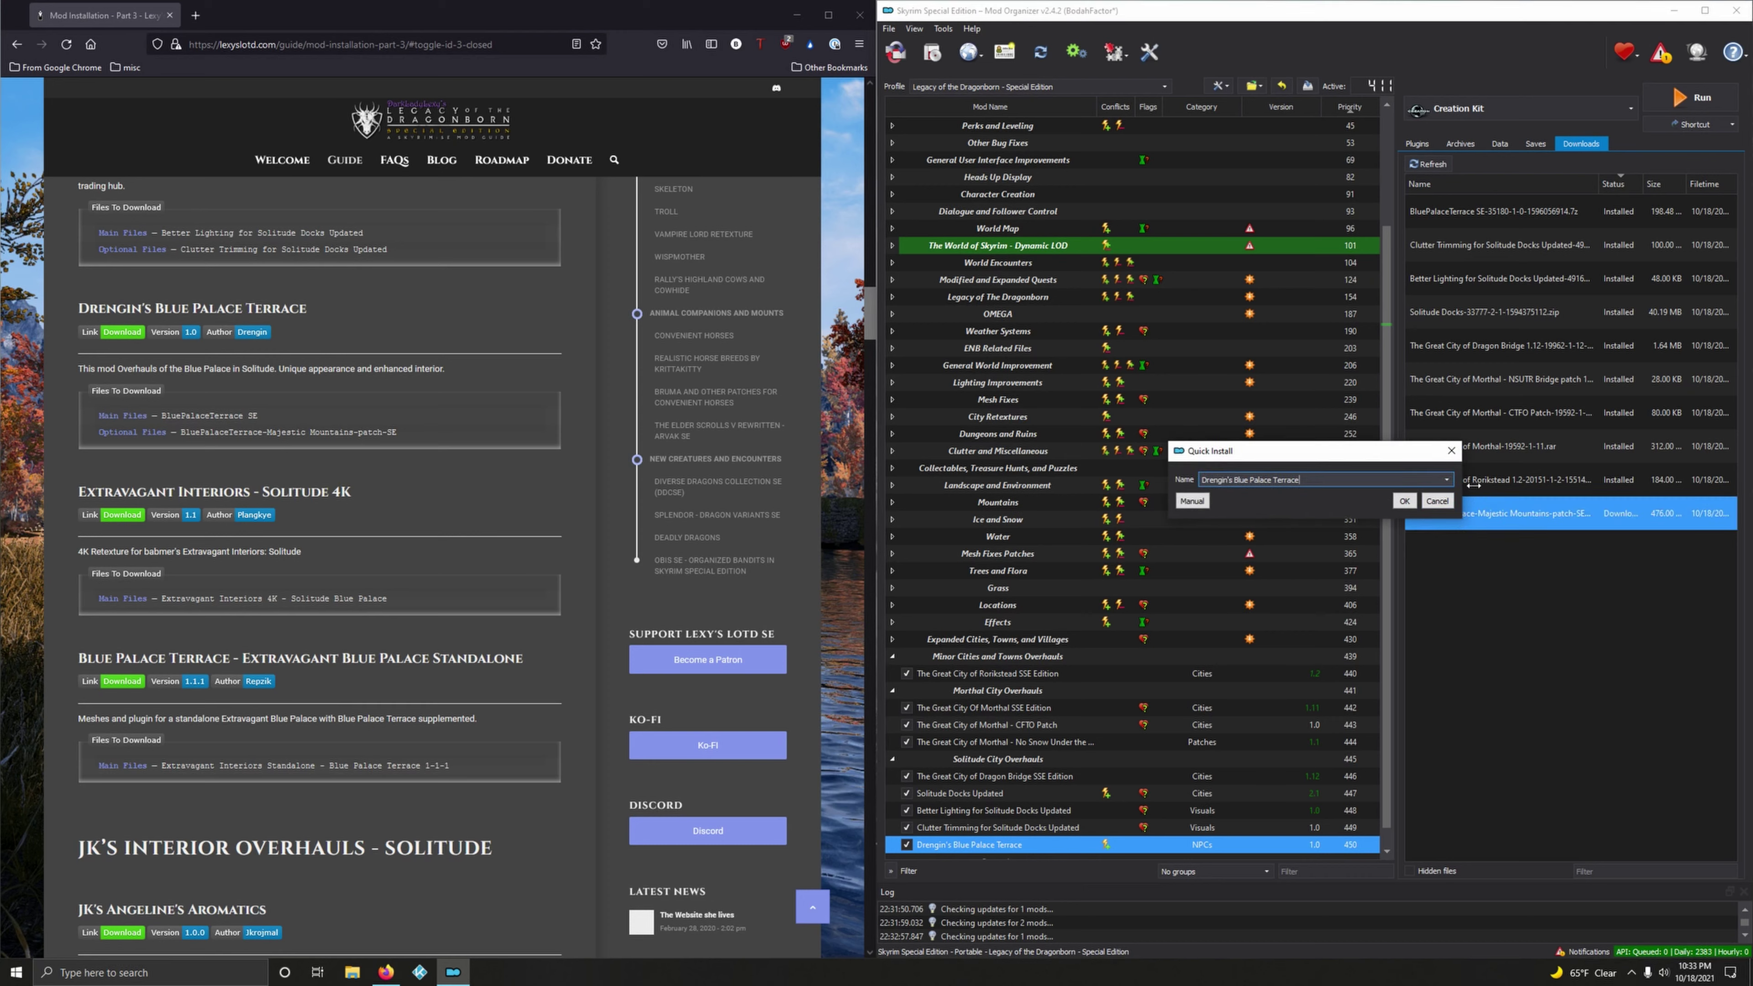
{"action": "left_click", "coordinate": [1450, 480]}
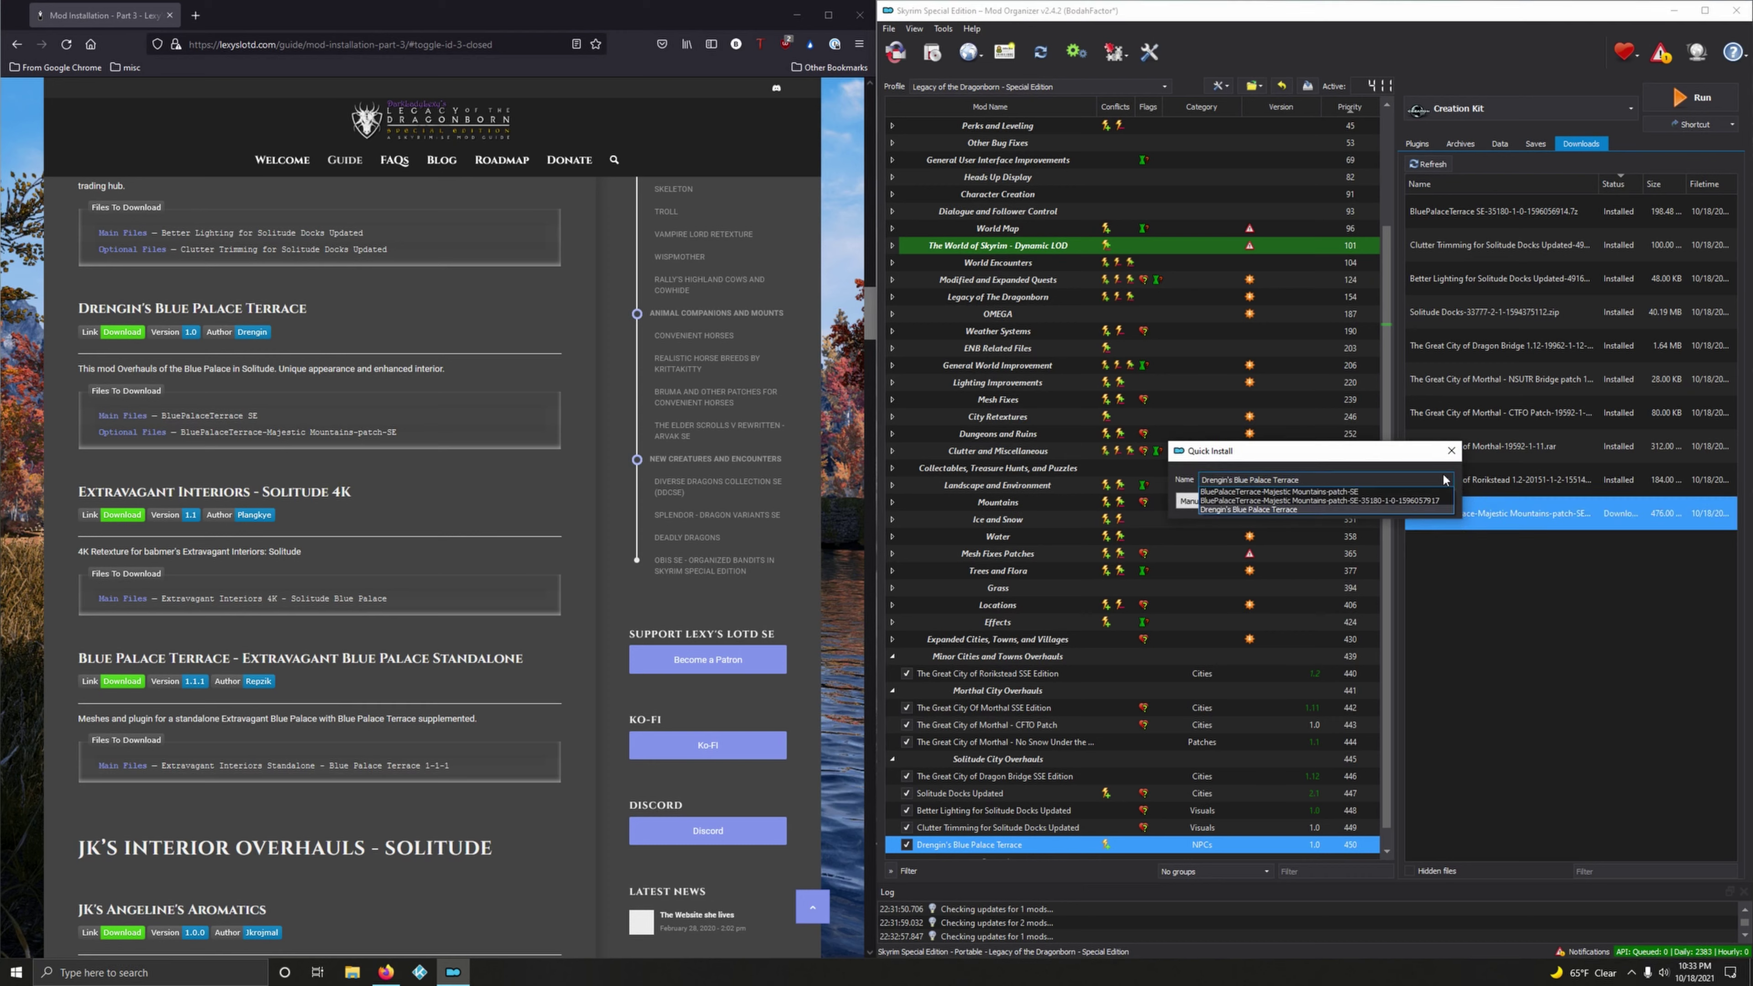
{"action": "left_click", "coordinate": [1259, 492]}
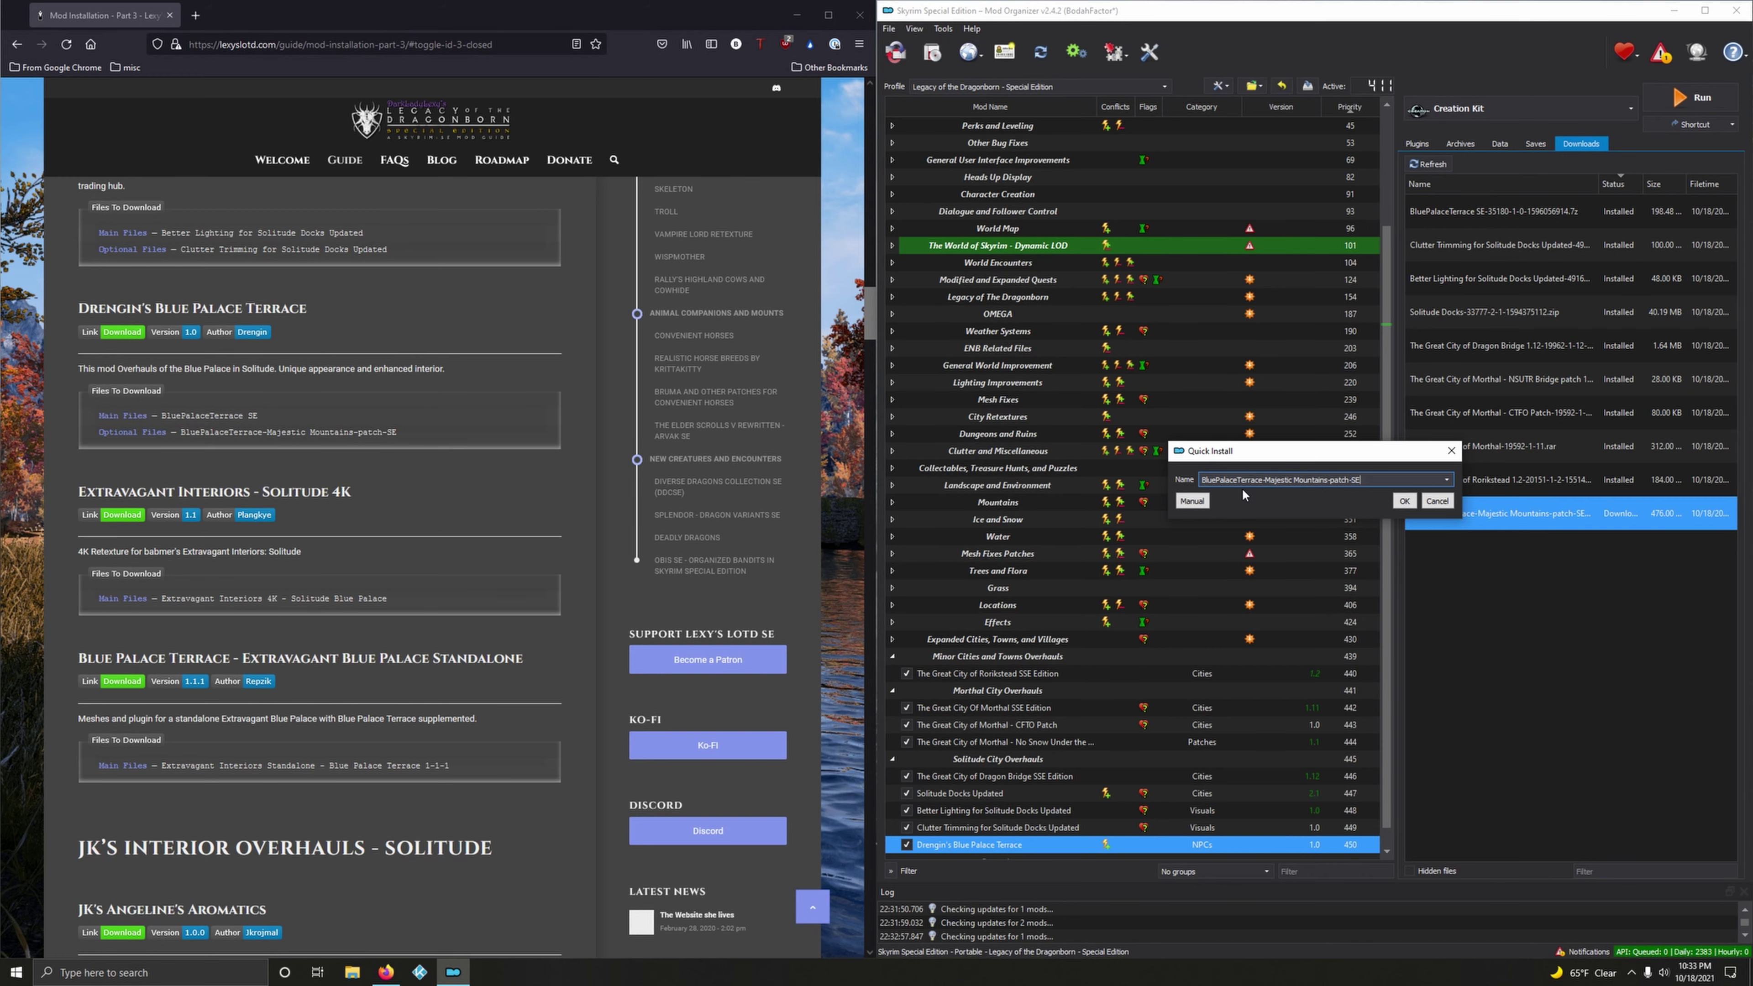
{"action": "left_click", "coordinate": [1403, 501]}
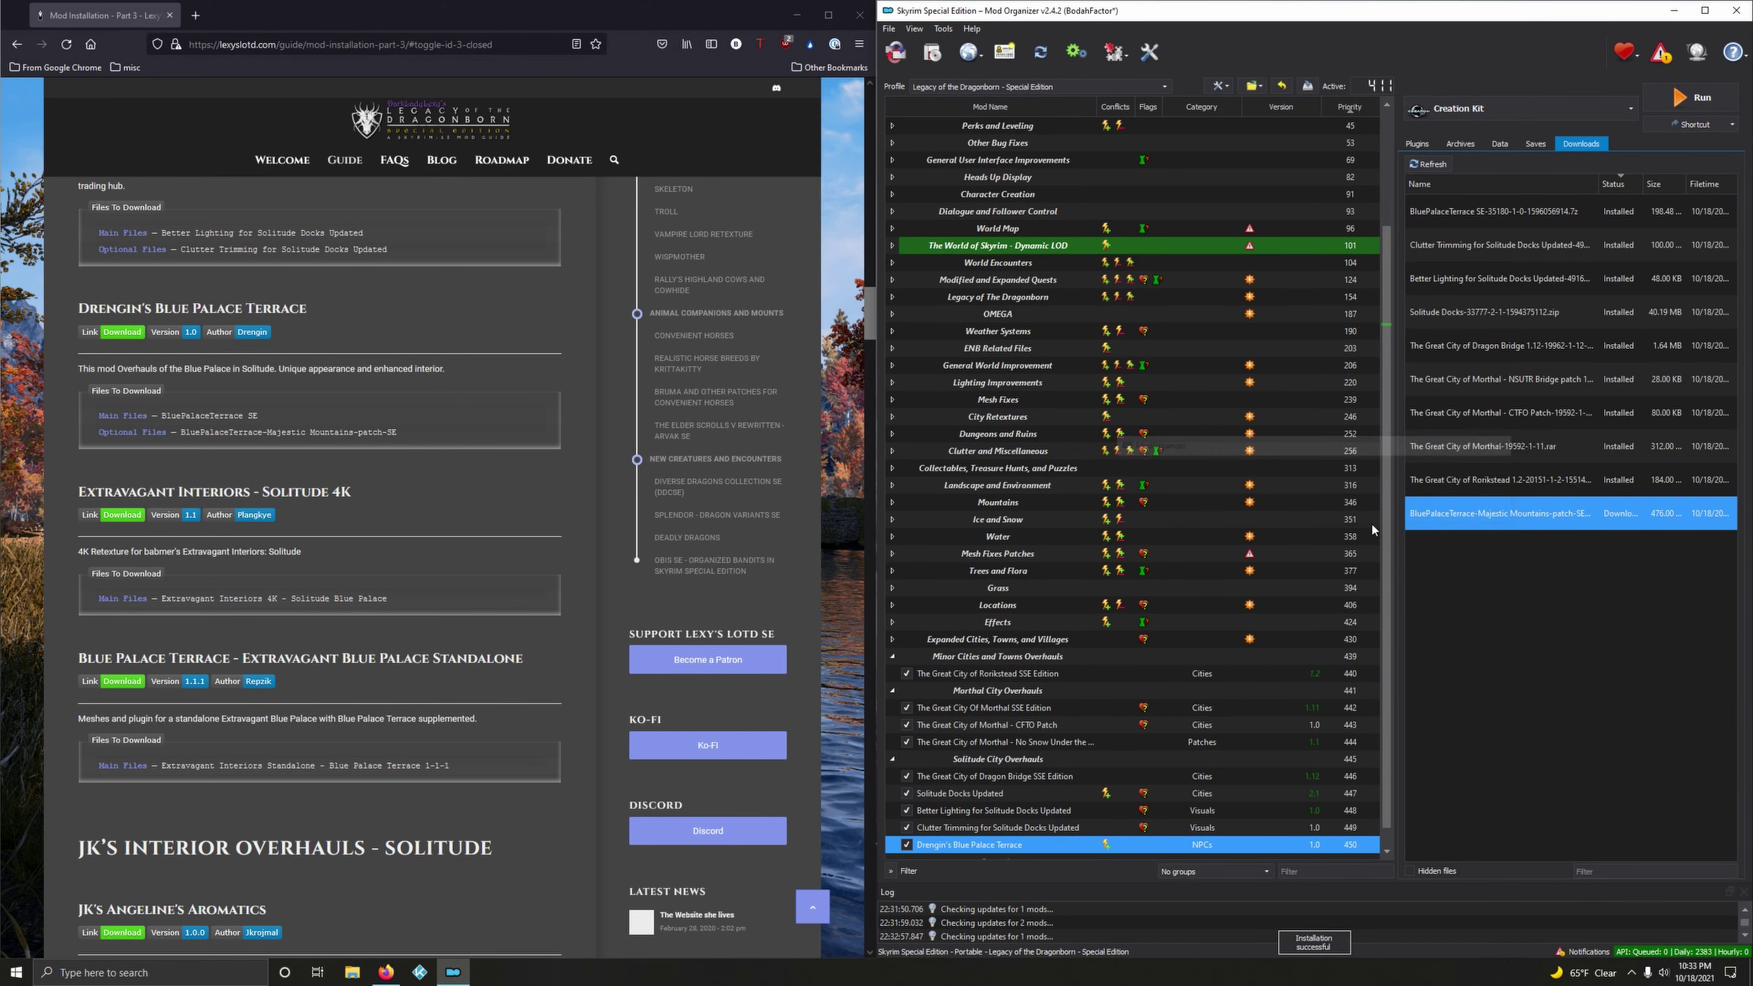
{"action": "left_click", "coordinate": [907, 828]}
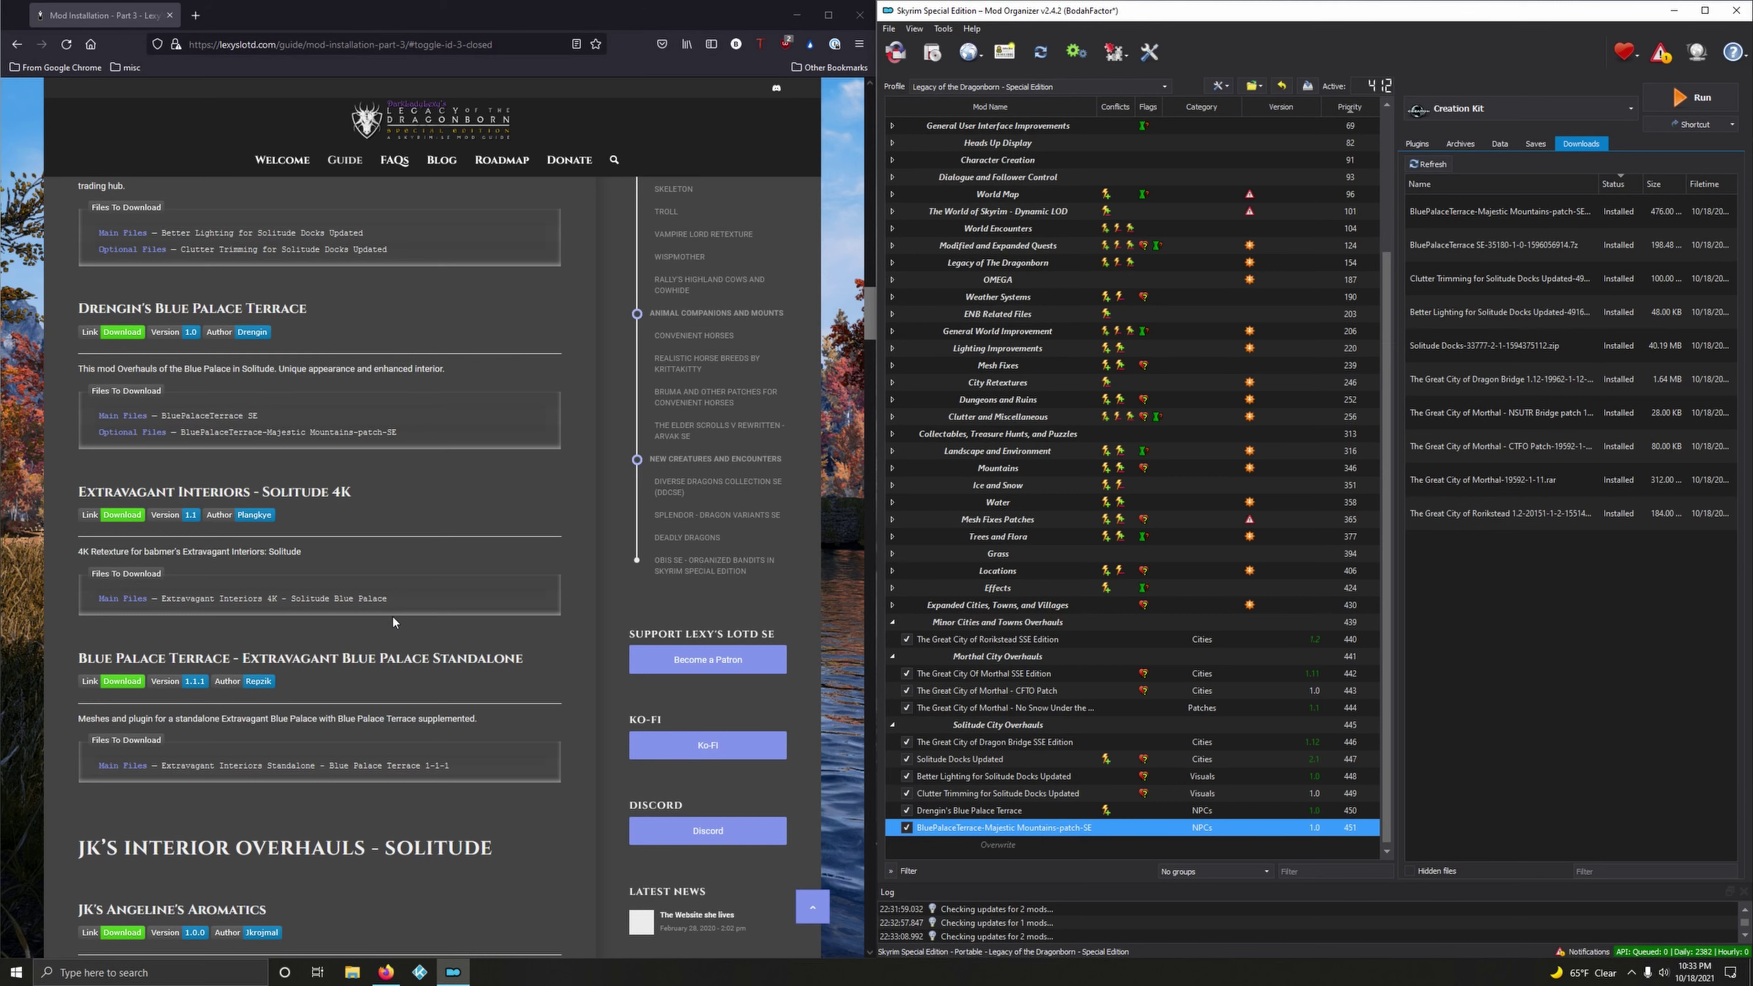
- Send the Extravagant Interiors 4K Solitude Blue Palace file (500.6 MB) from Nexus to Mod Organizer
{"action": "scroll", "coordinate": [392, 615], "scroll_direction": "down", "scroll_amount": 1}
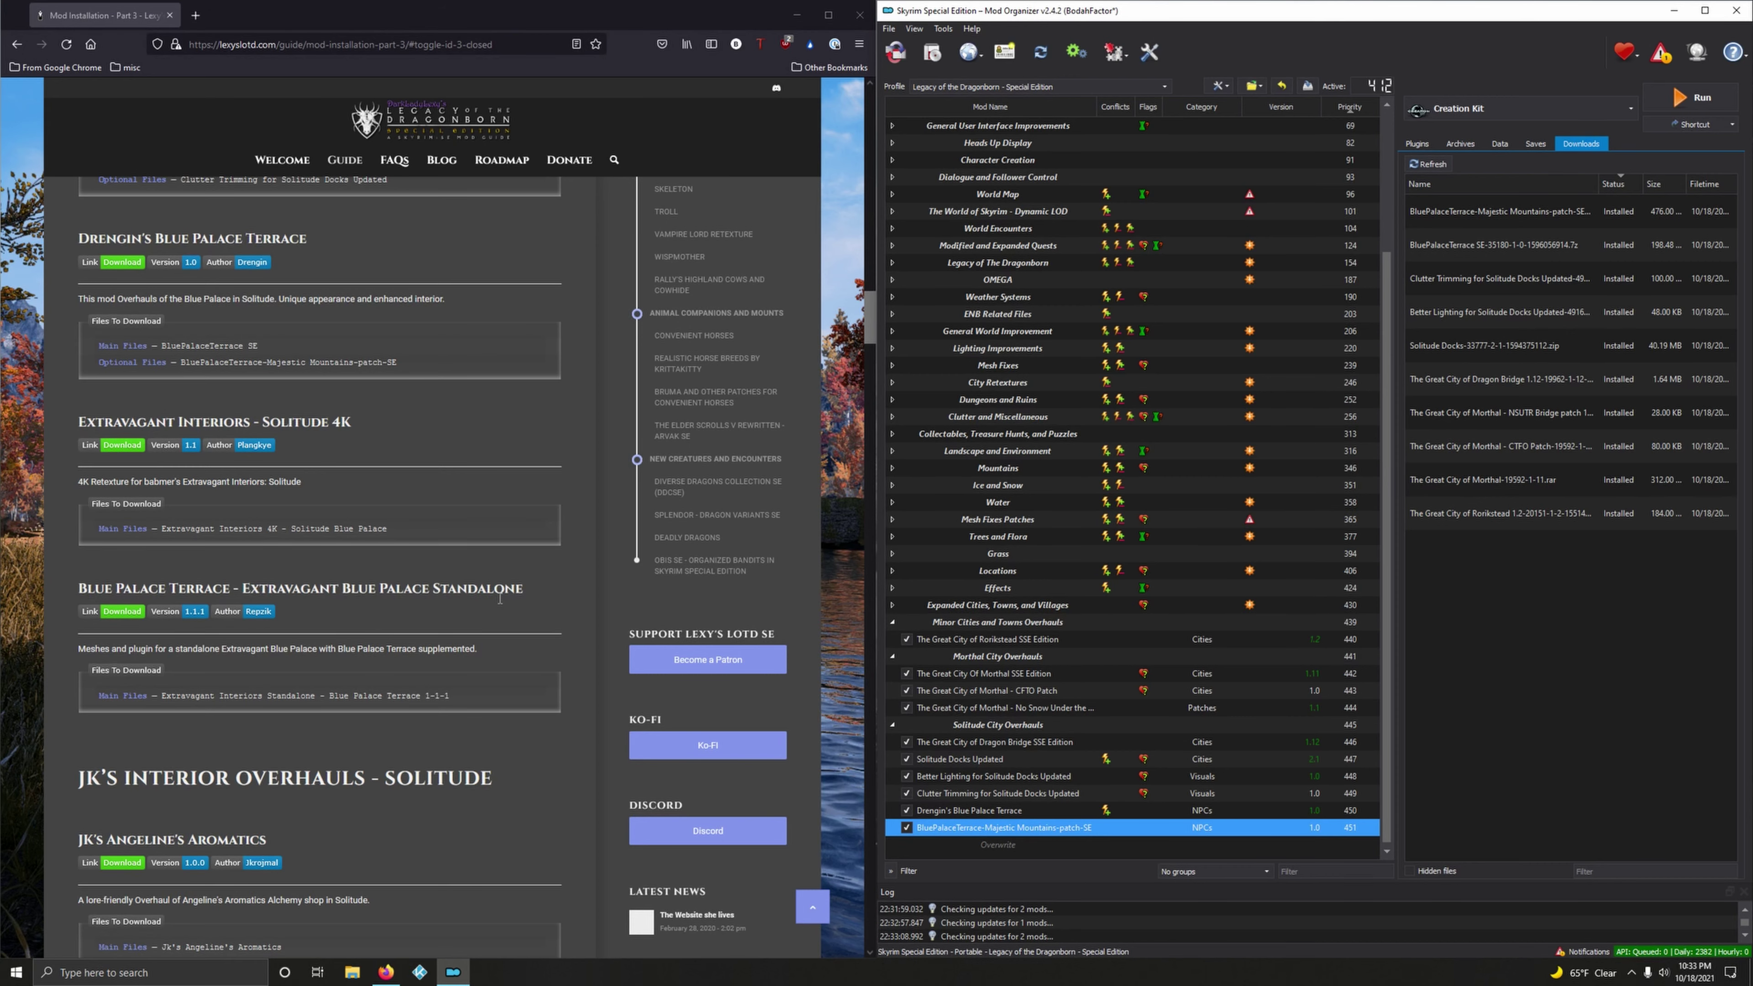
{"action": "scroll", "coordinate": [481, 579], "scroll_direction": "down", "scroll_amount": 1}
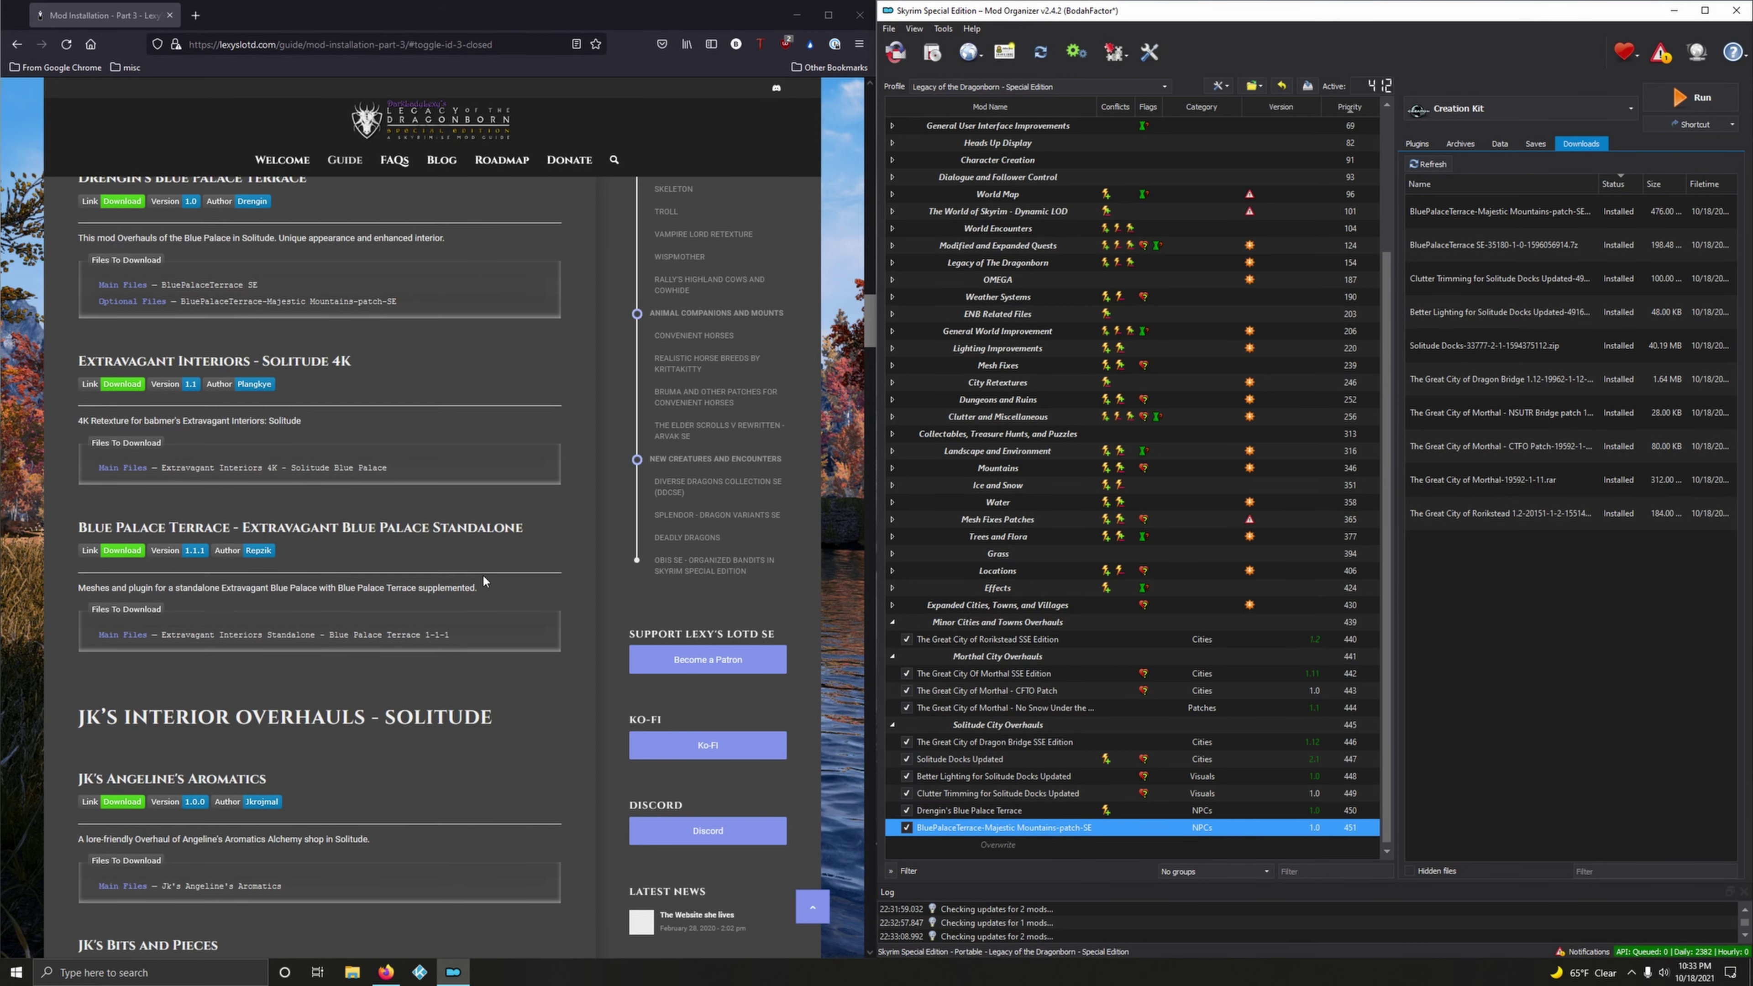
{"action": "left_click", "coordinate": [125, 380]}
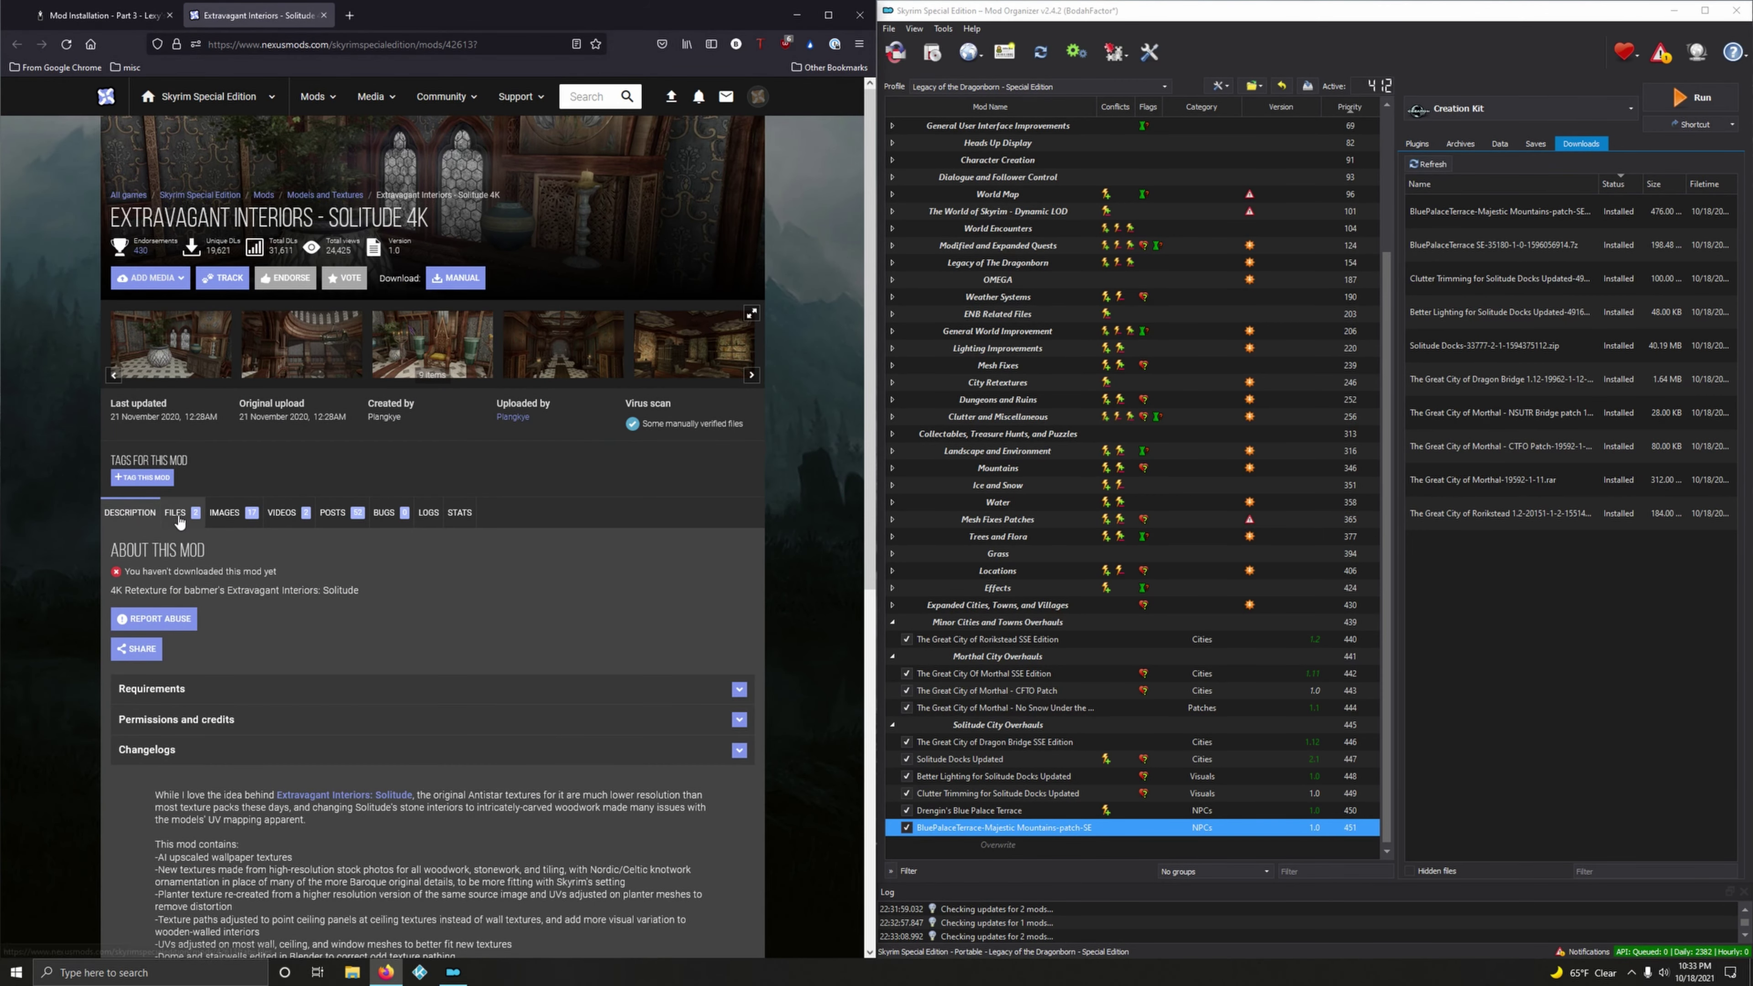
{"action": "left_click", "coordinate": [175, 513]}
{"action": "scroll", "coordinate": [565, 566], "scroll_direction": "down", "scroll_amount": 2}
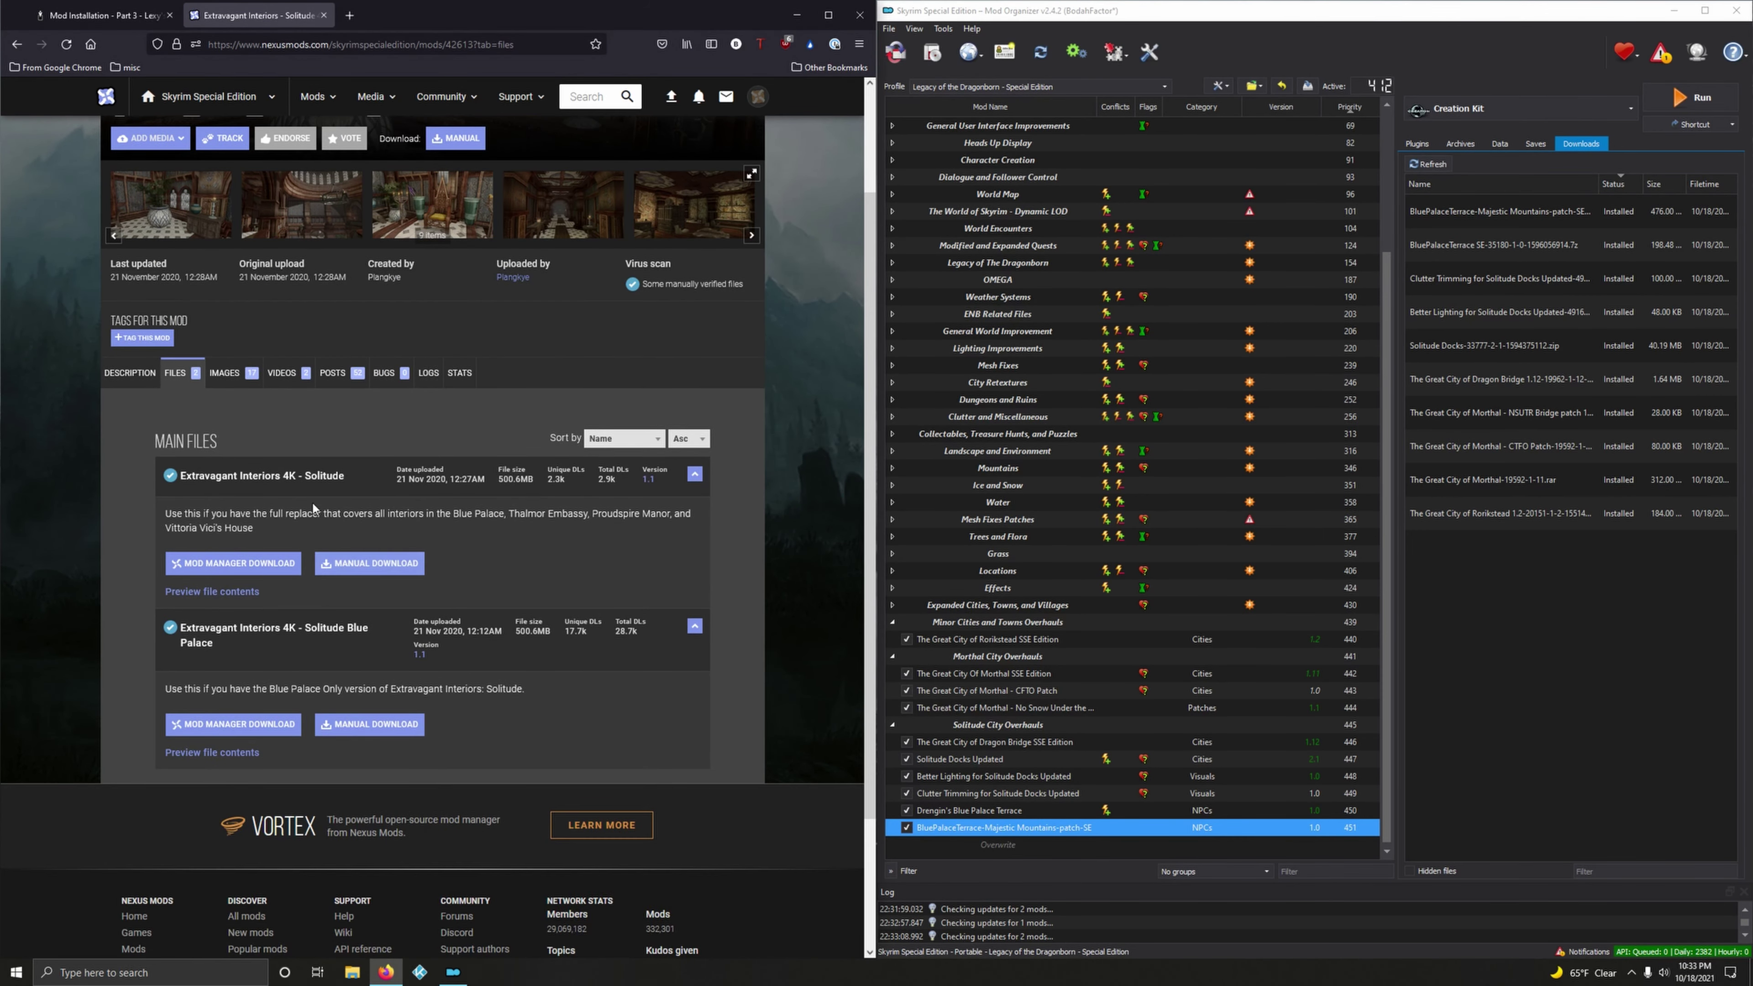
{"action": "left_click", "coordinate": [79, 28]}
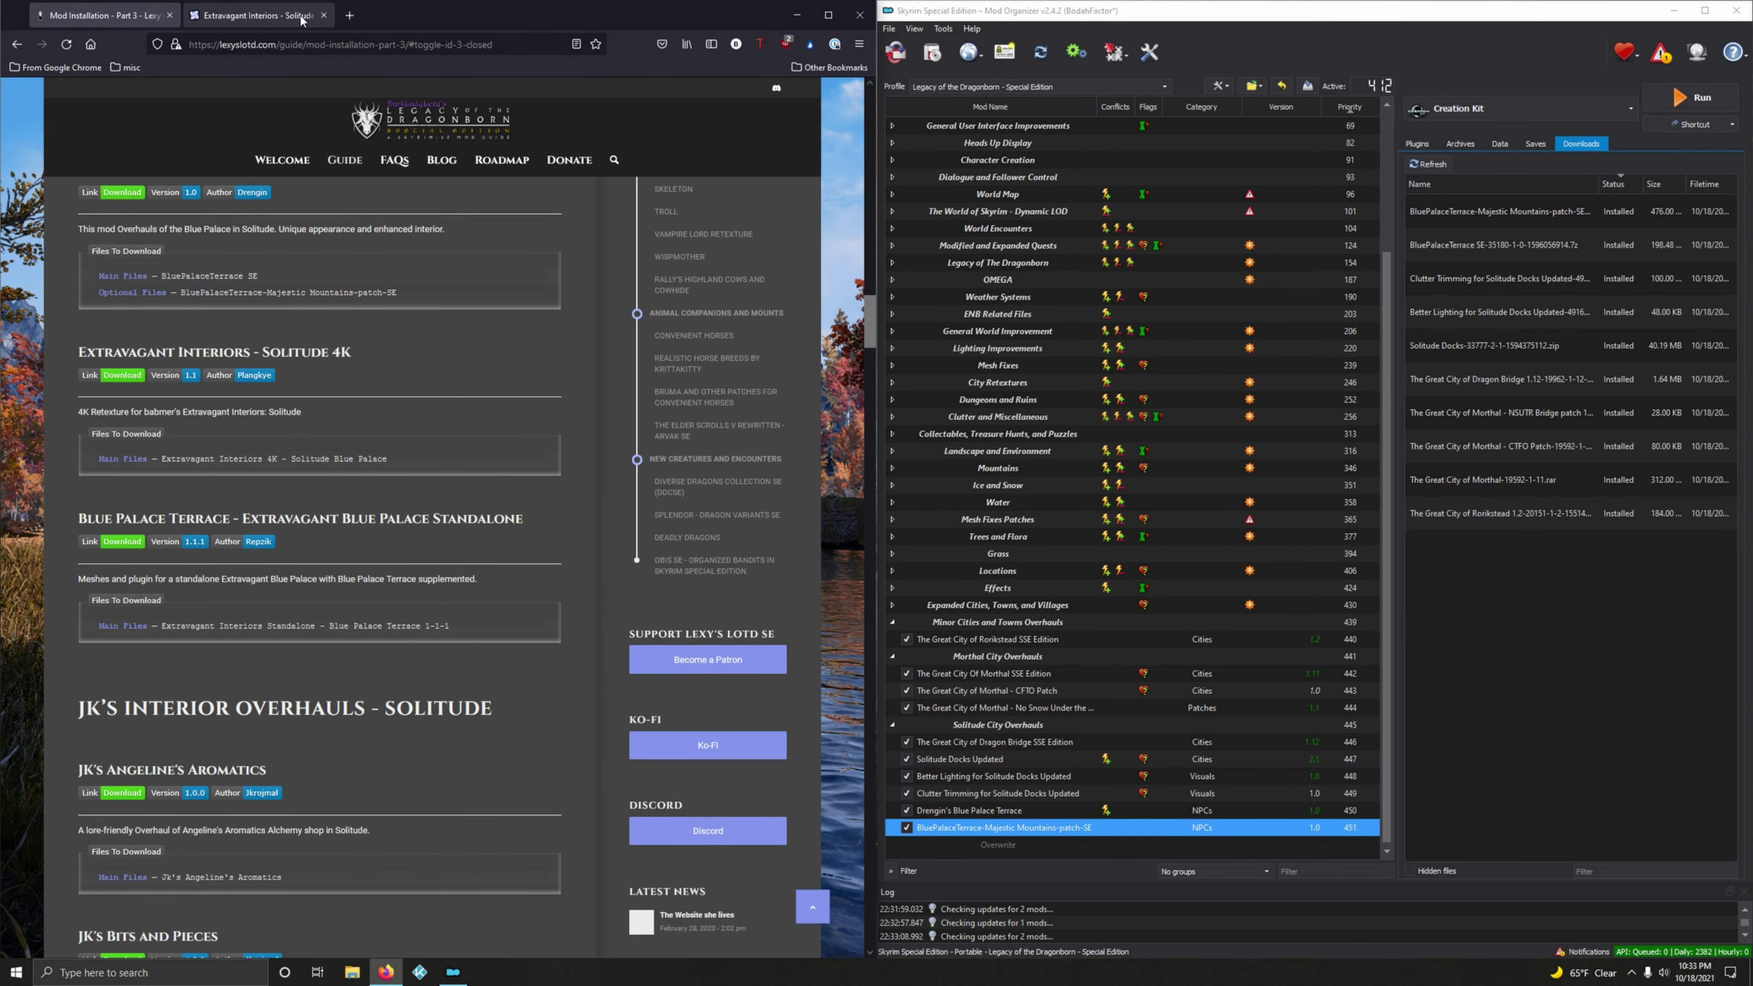
{"action": "left_click", "coordinate": [256, 15]}
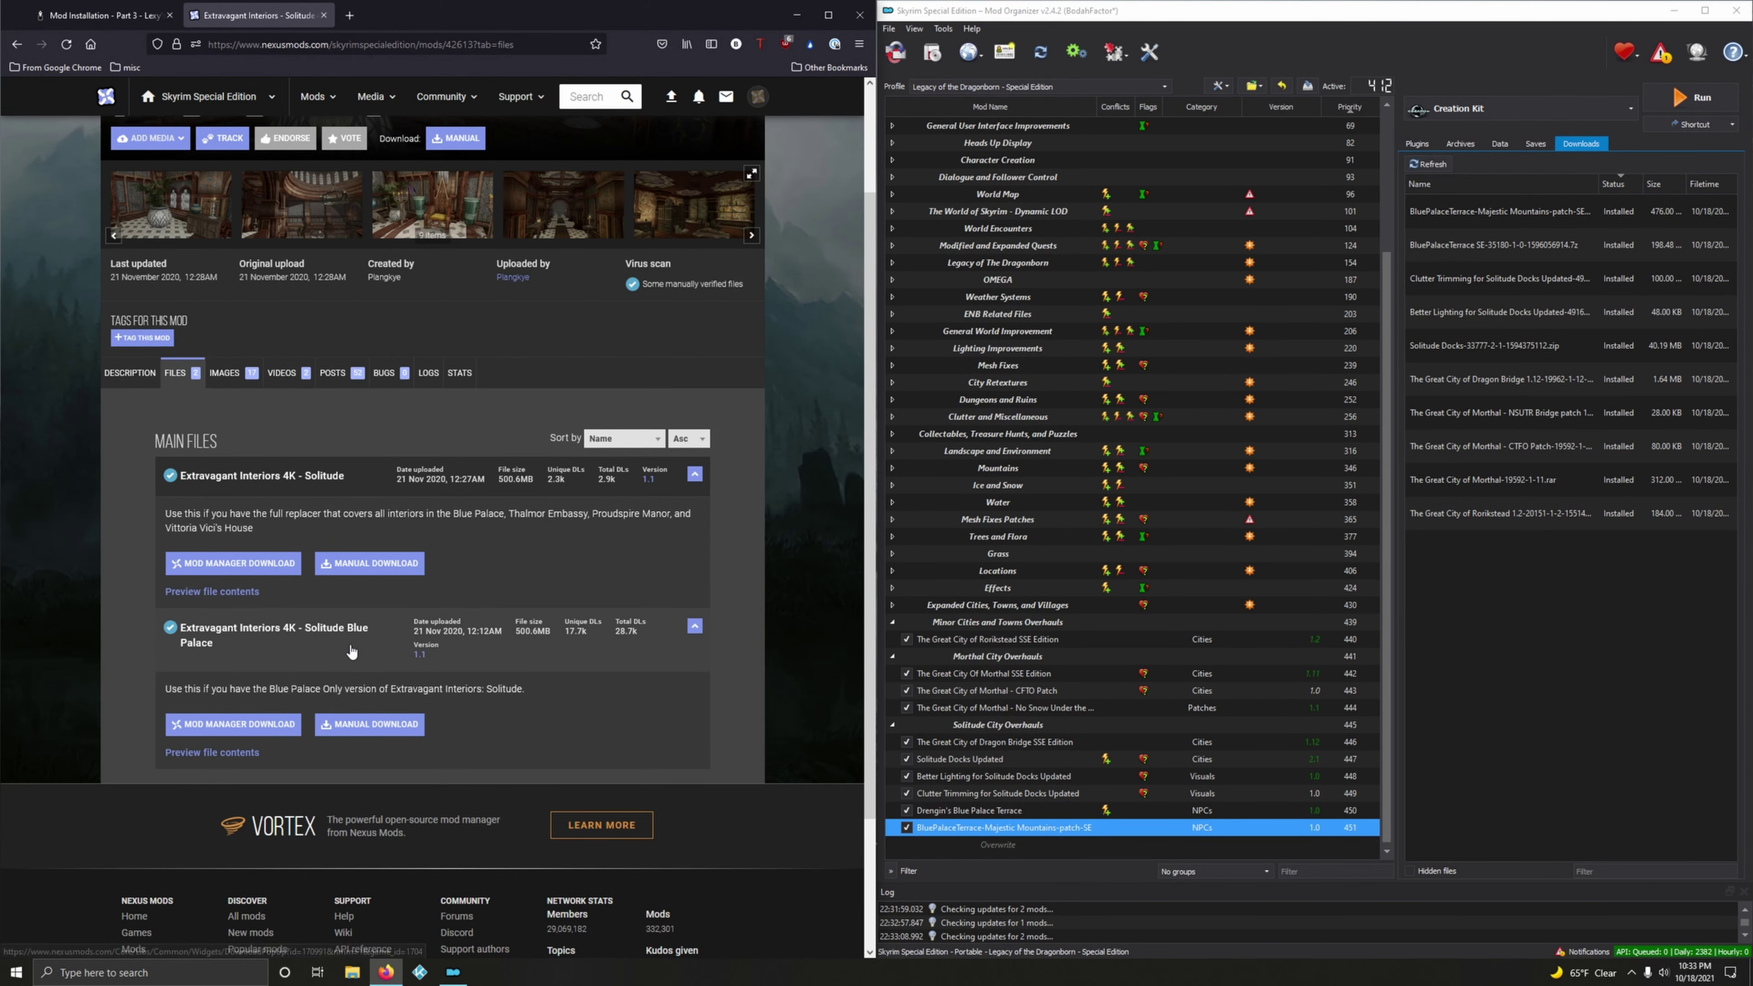
{"action": "left_click", "coordinate": [241, 727]}
{"action": "left_click", "coordinate": [155, 461]}
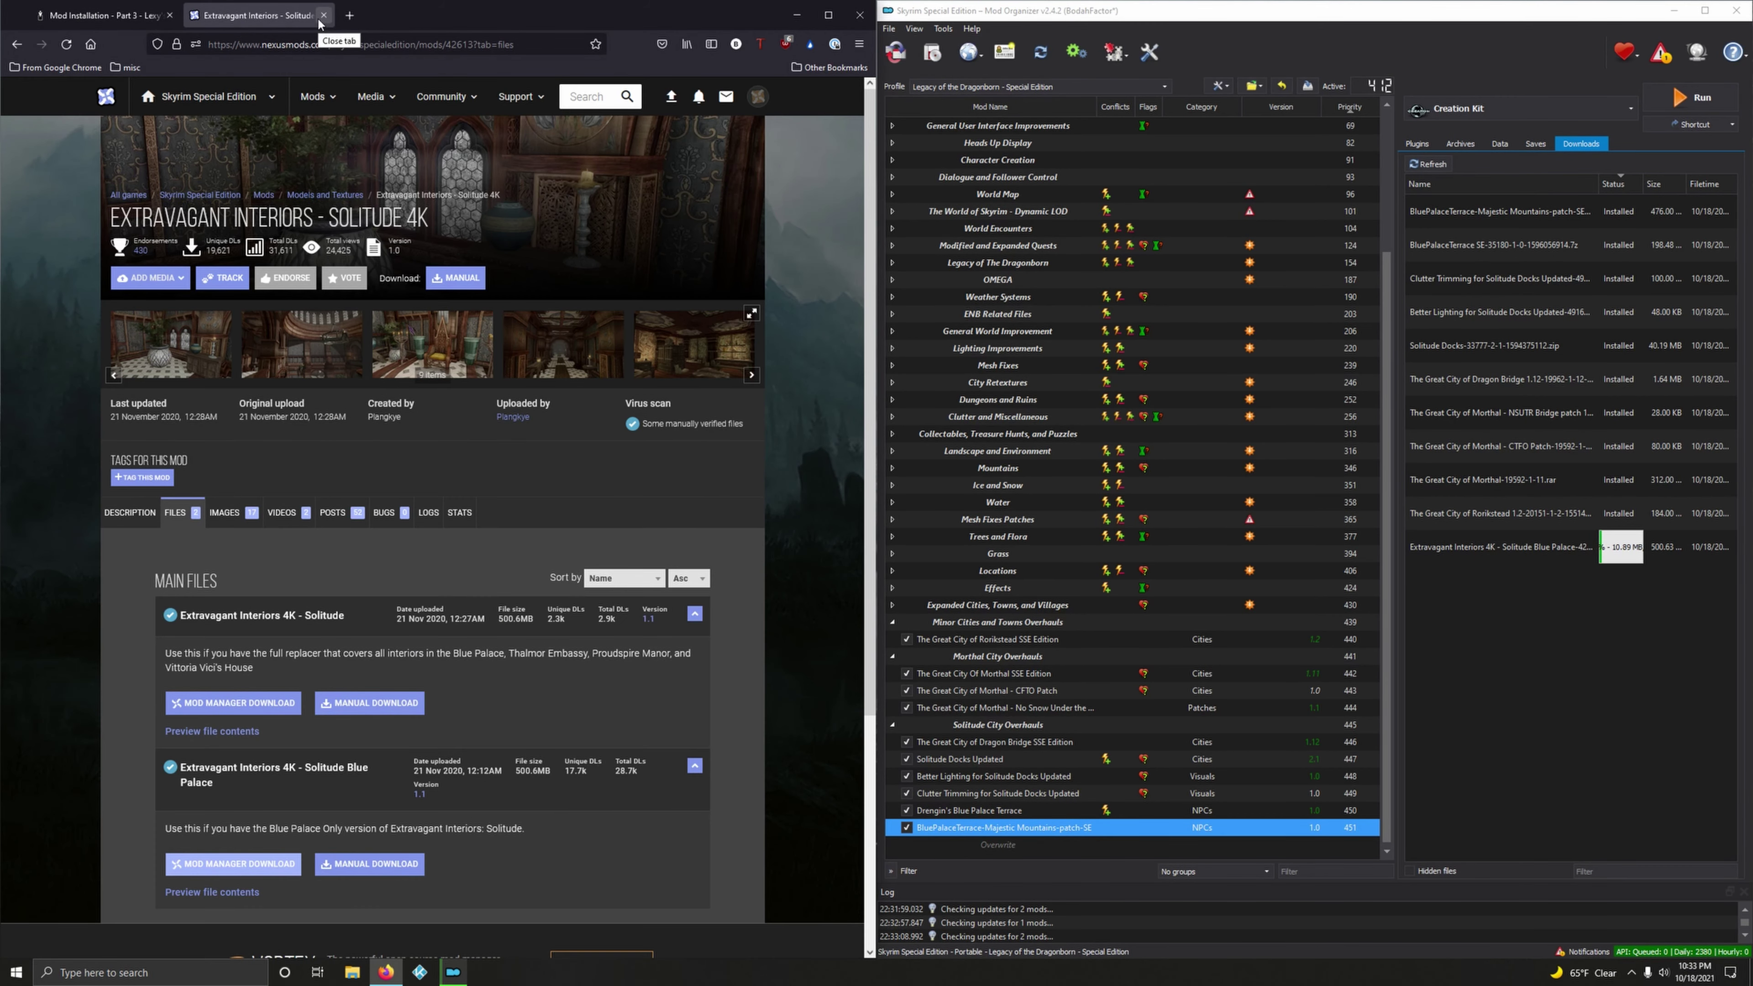
{"action": "left_click", "coordinate": [320, 19]}
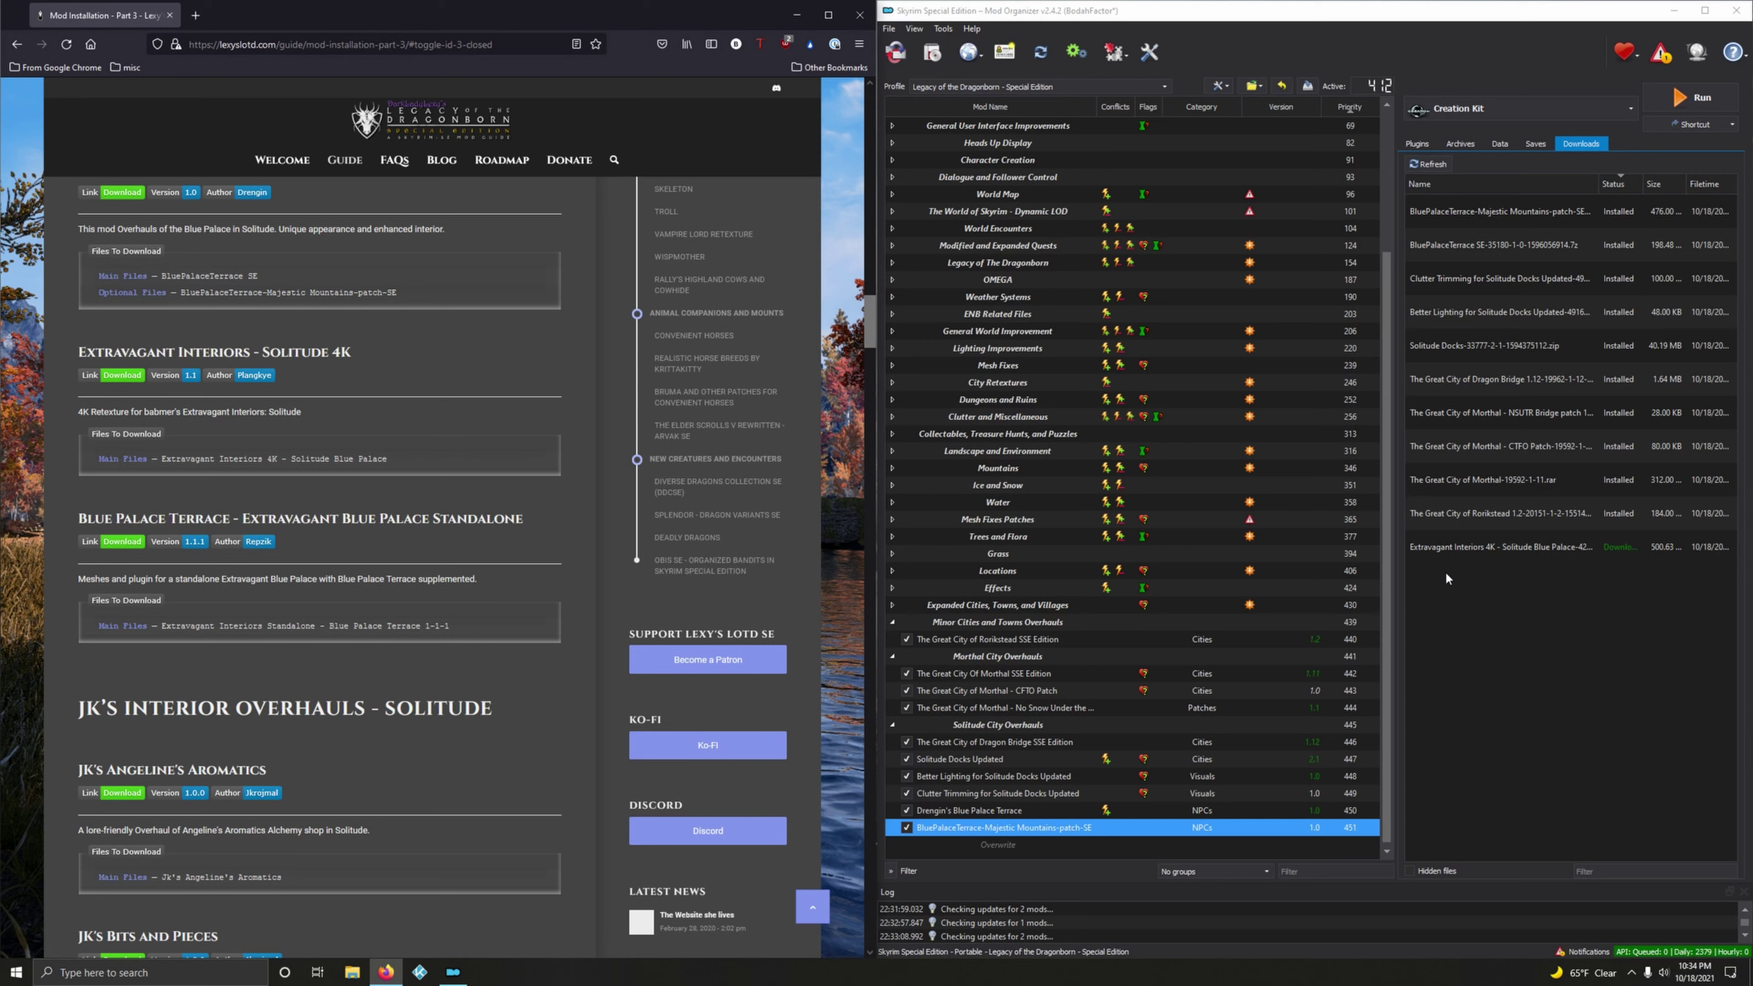
- Quick-install the Extravagant Interiors - Solitude 4K download as a new mod at priority 452
{"action": "double_click", "coordinate": [1443, 545]}
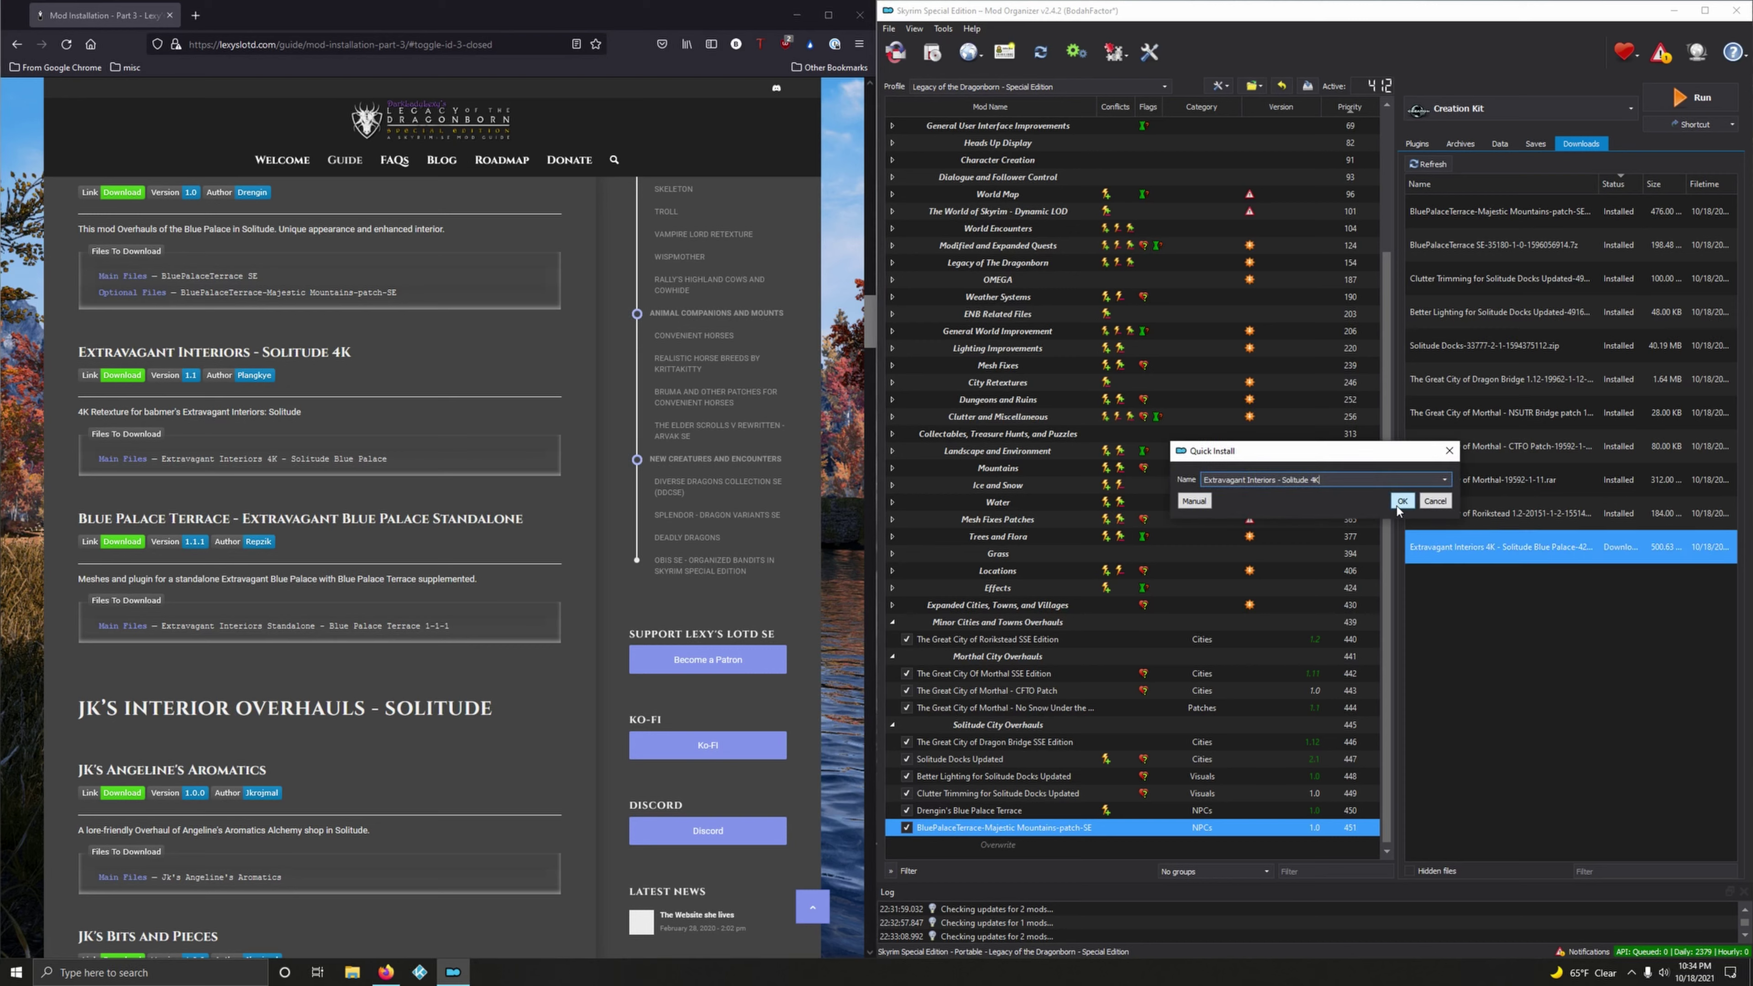
{"action": "left_click", "coordinate": [1401, 502]}
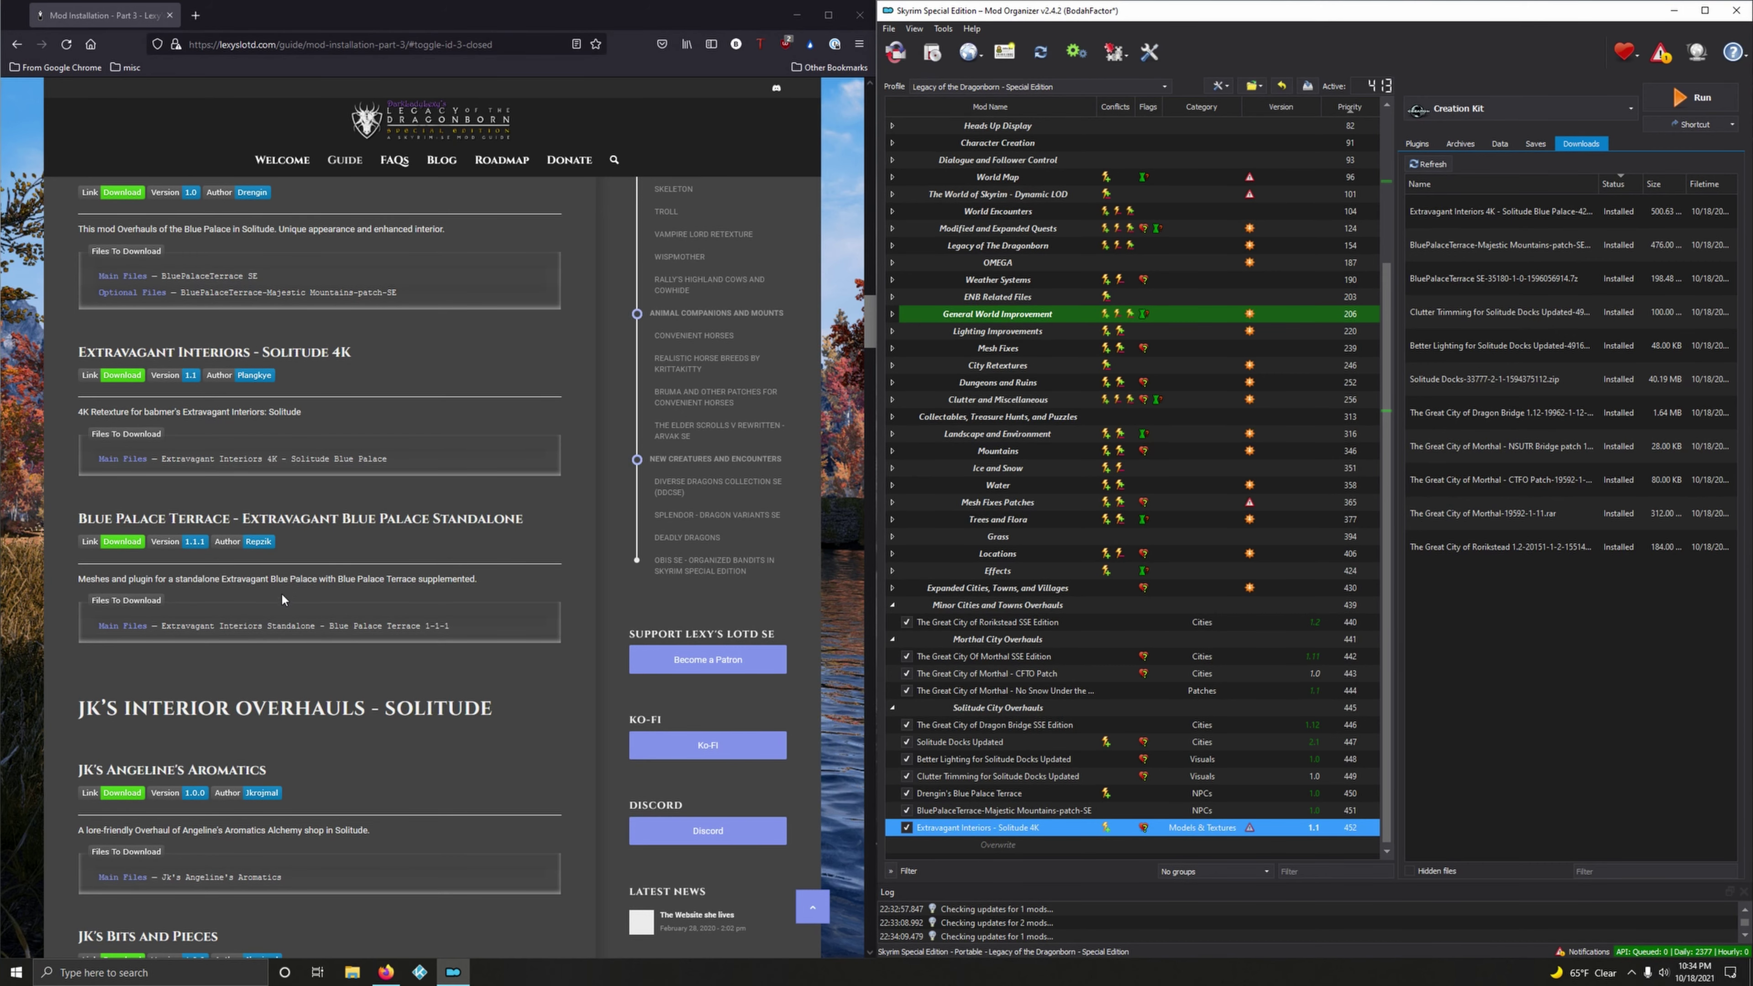
{"action": "left_click", "coordinate": [122, 541]}
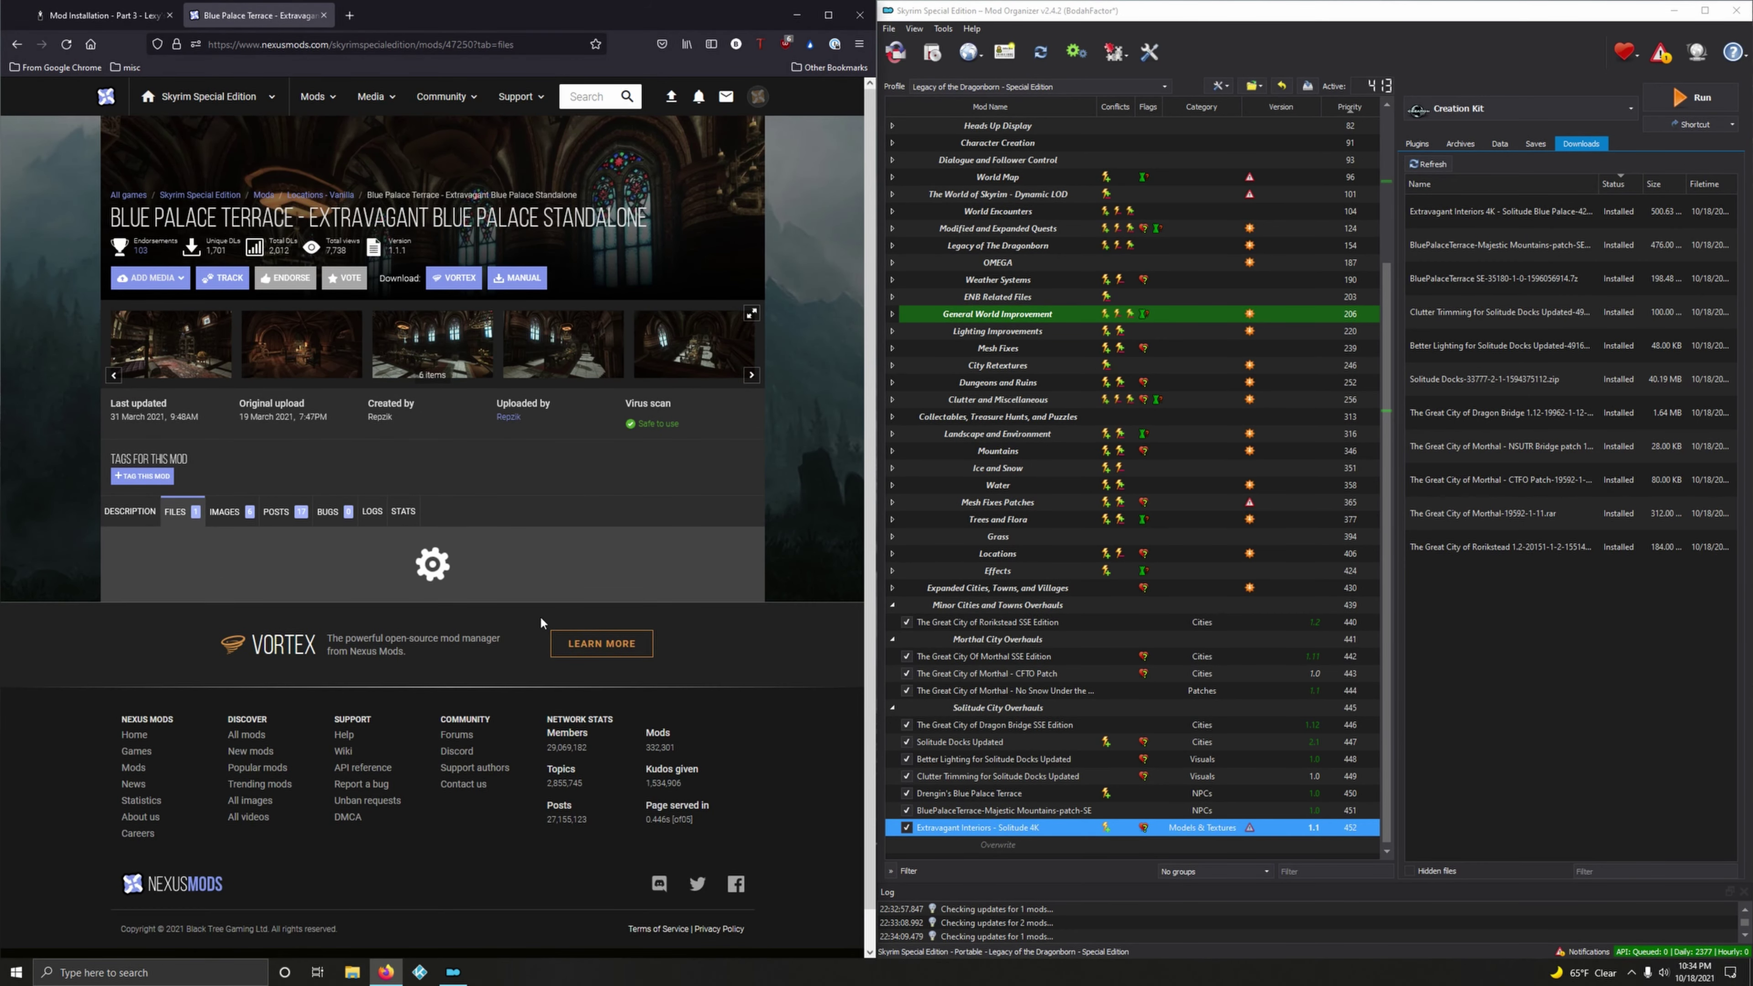
- Send Extravagant Interiors Standalone - Blue Palace Terrace 1-1-1 (11.53 MB) to Mod Organizer
{"action": "left_click", "coordinate": [233, 711]}
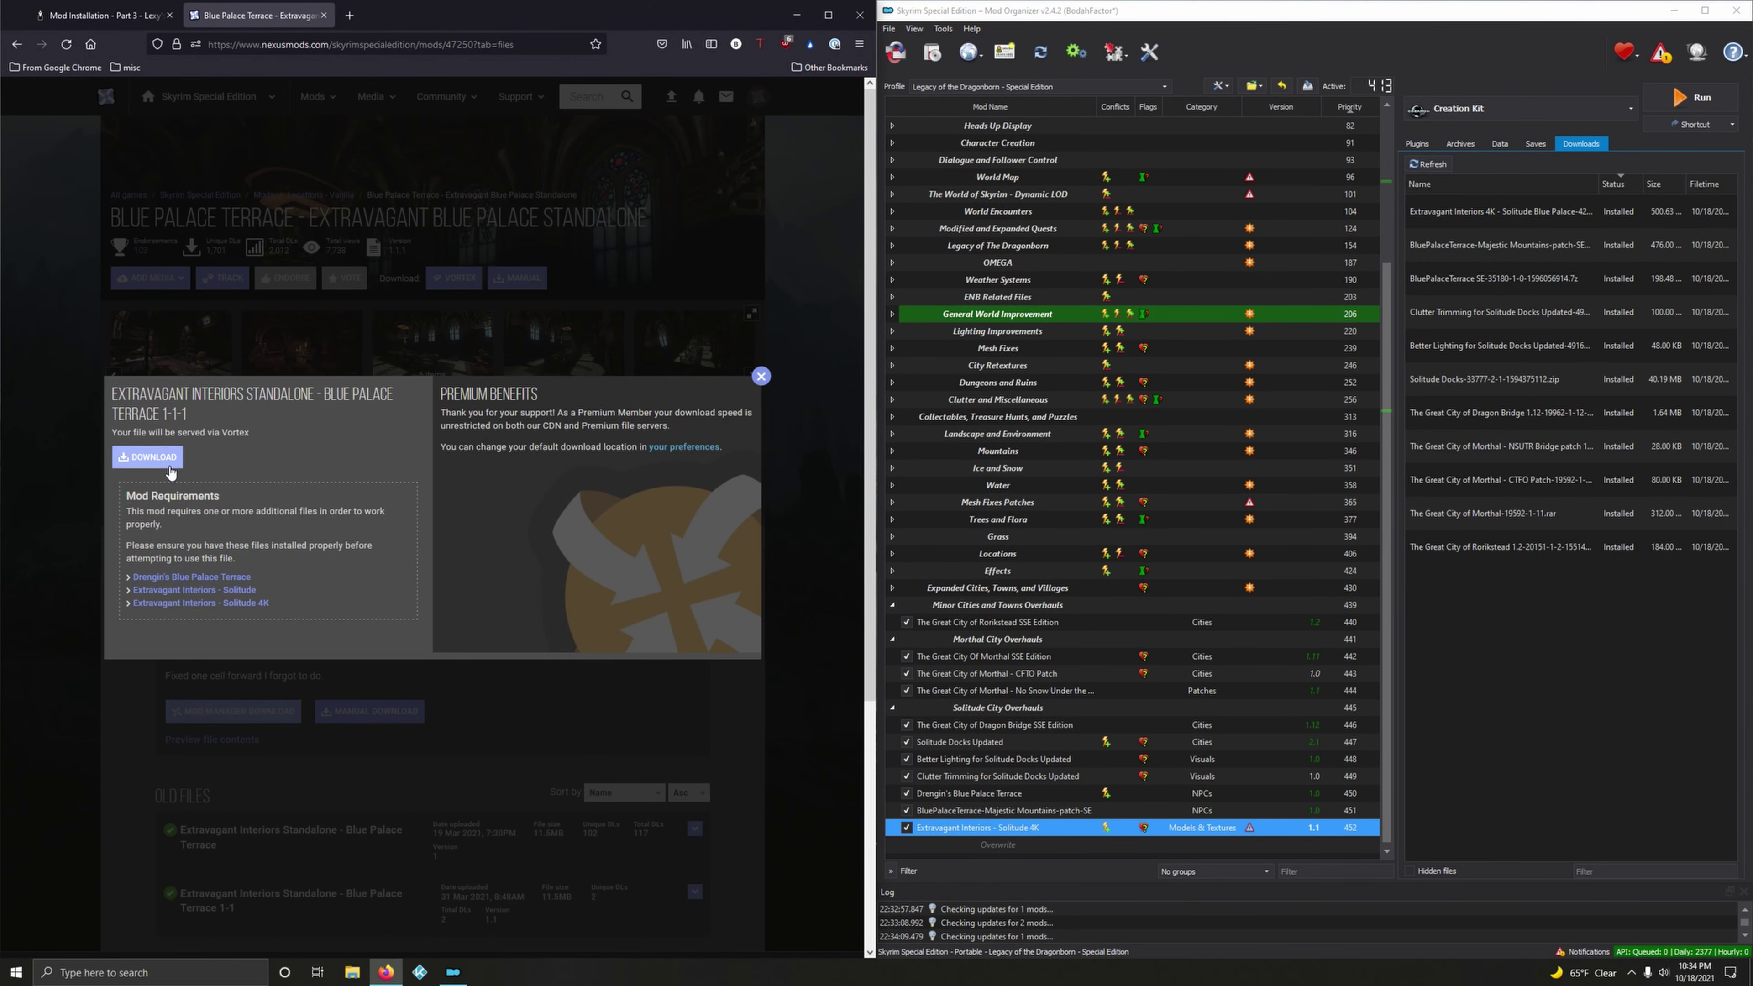
{"action": "left_click", "coordinate": [761, 375]}
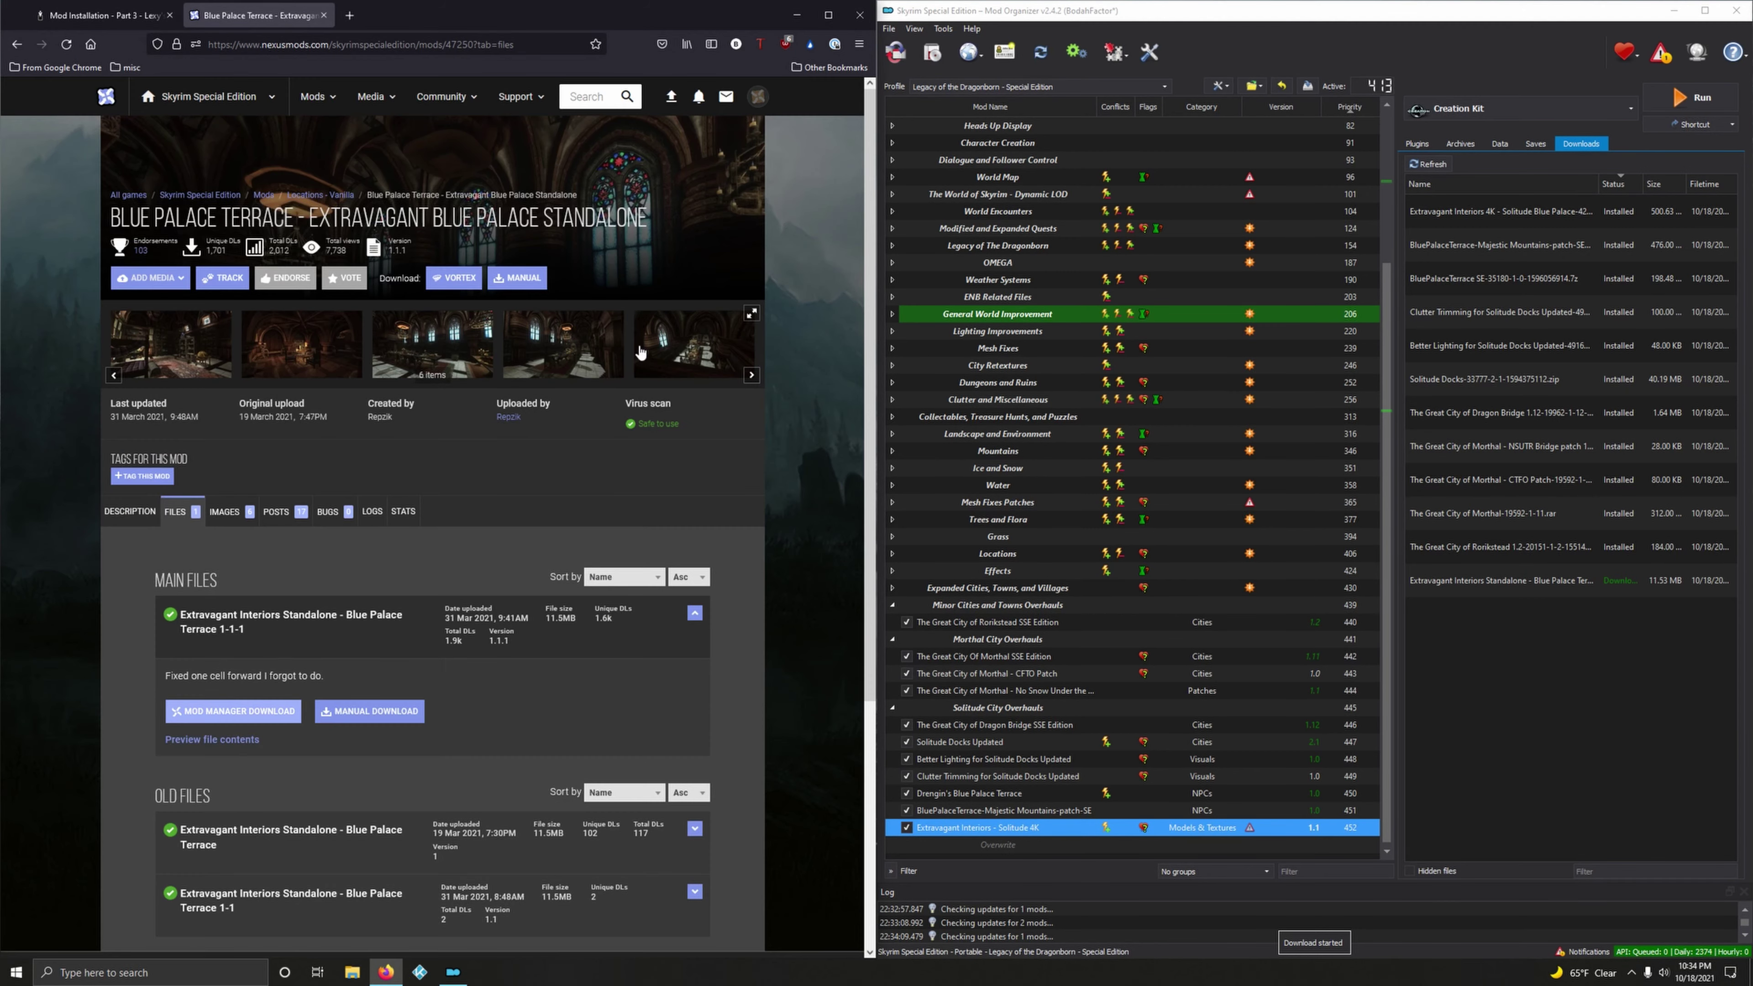
{"action": "left_click", "coordinate": [325, 14]}
- Install the Blue Palace Terrace standalone download, enabled at priority 453
{"action": "scroll", "coordinate": [476, 594], "scroll_direction": "down", "scroll_amount": 2}
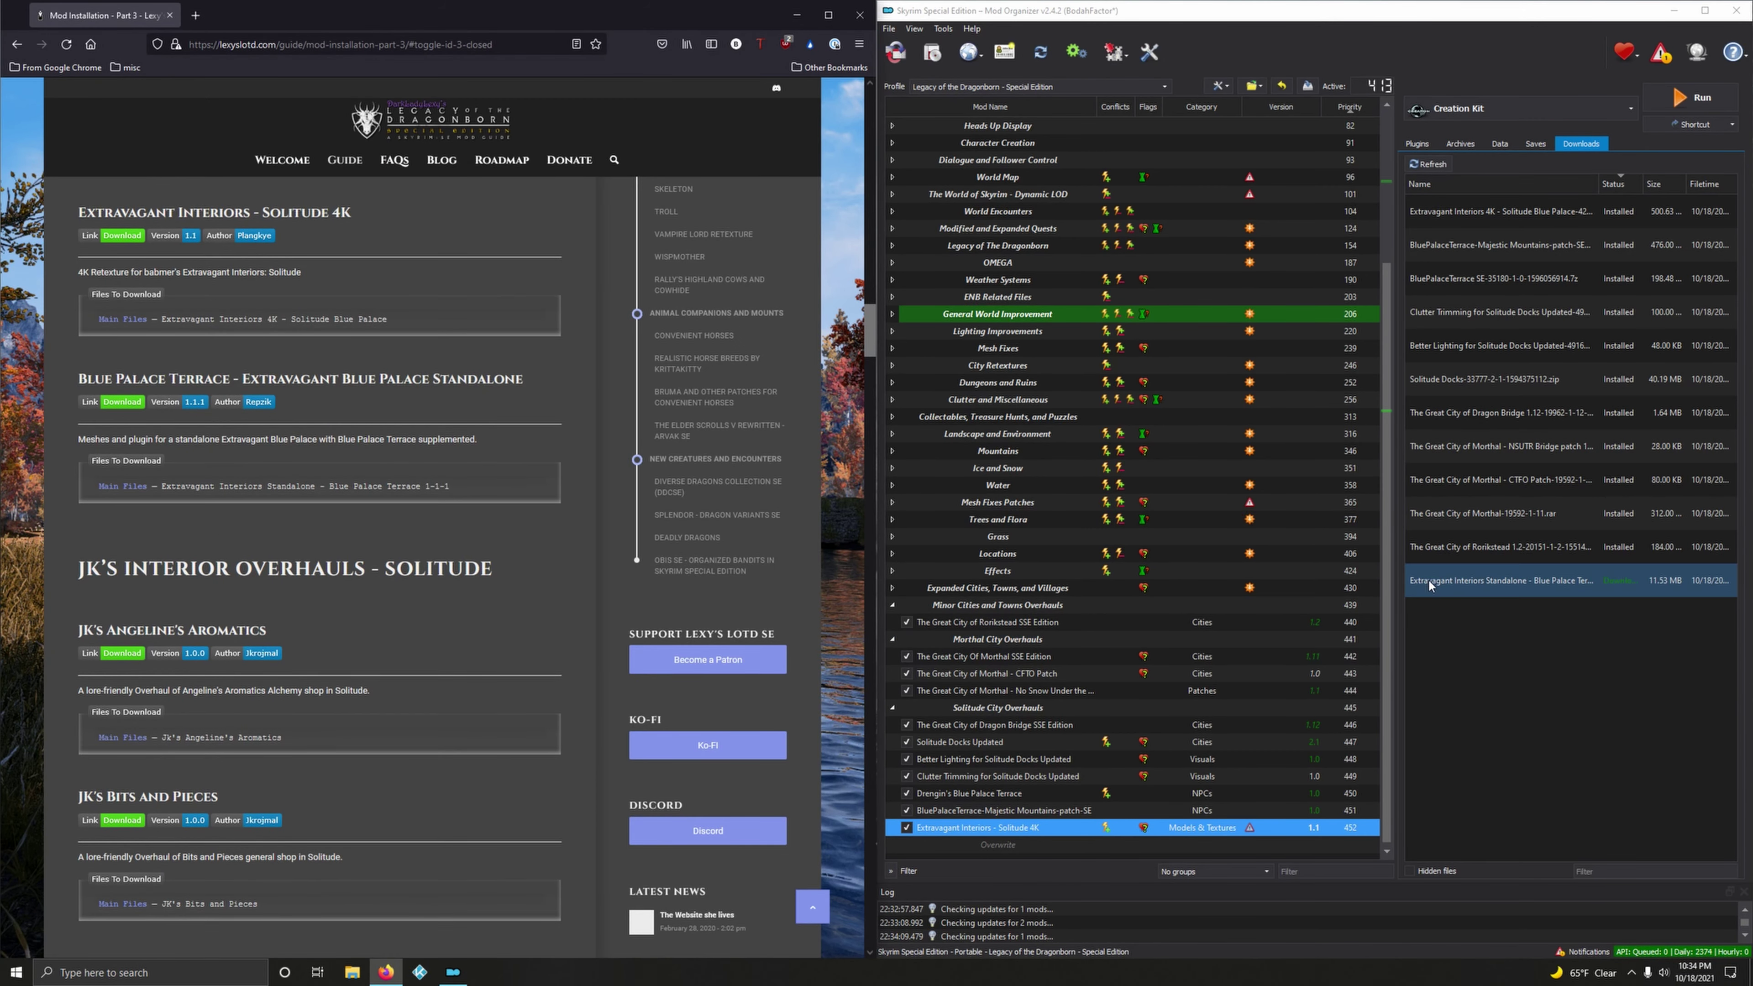
{"action": "double_click", "coordinate": [1481, 572]}
{"action": "key", "text": "Return"}
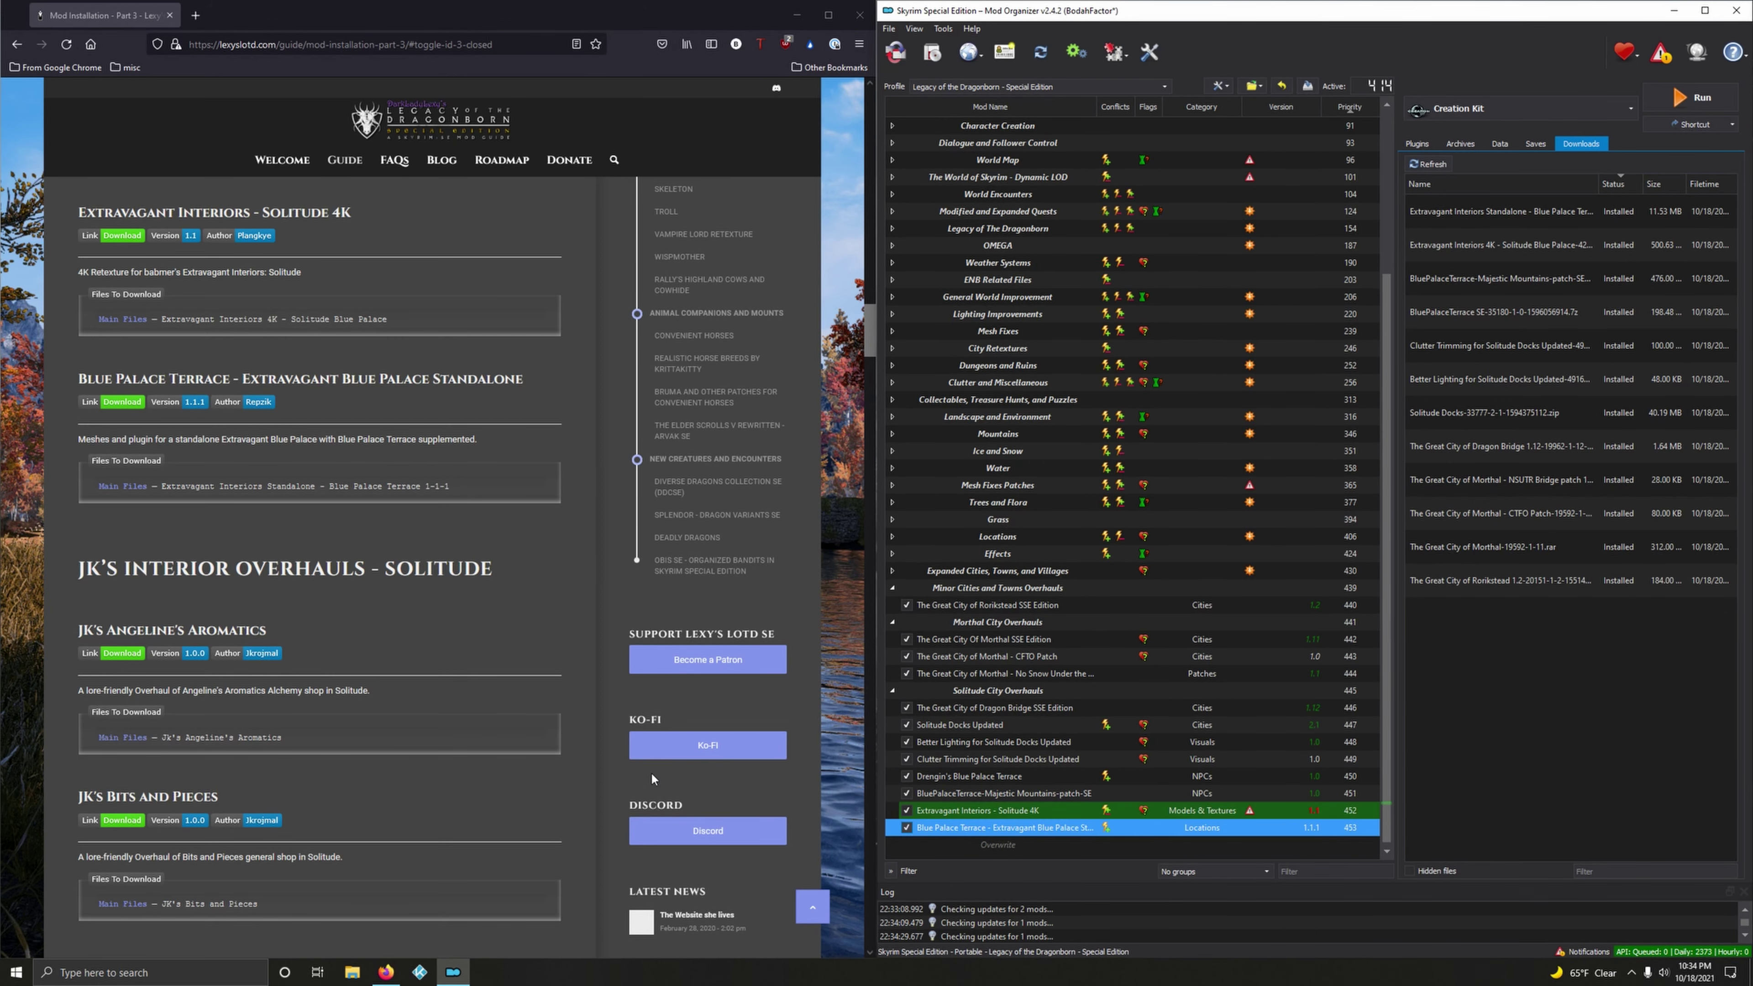
{"action": "scroll", "coordinate": [621, 756], "scroll_direction": "down", "scroll_amount": 3}
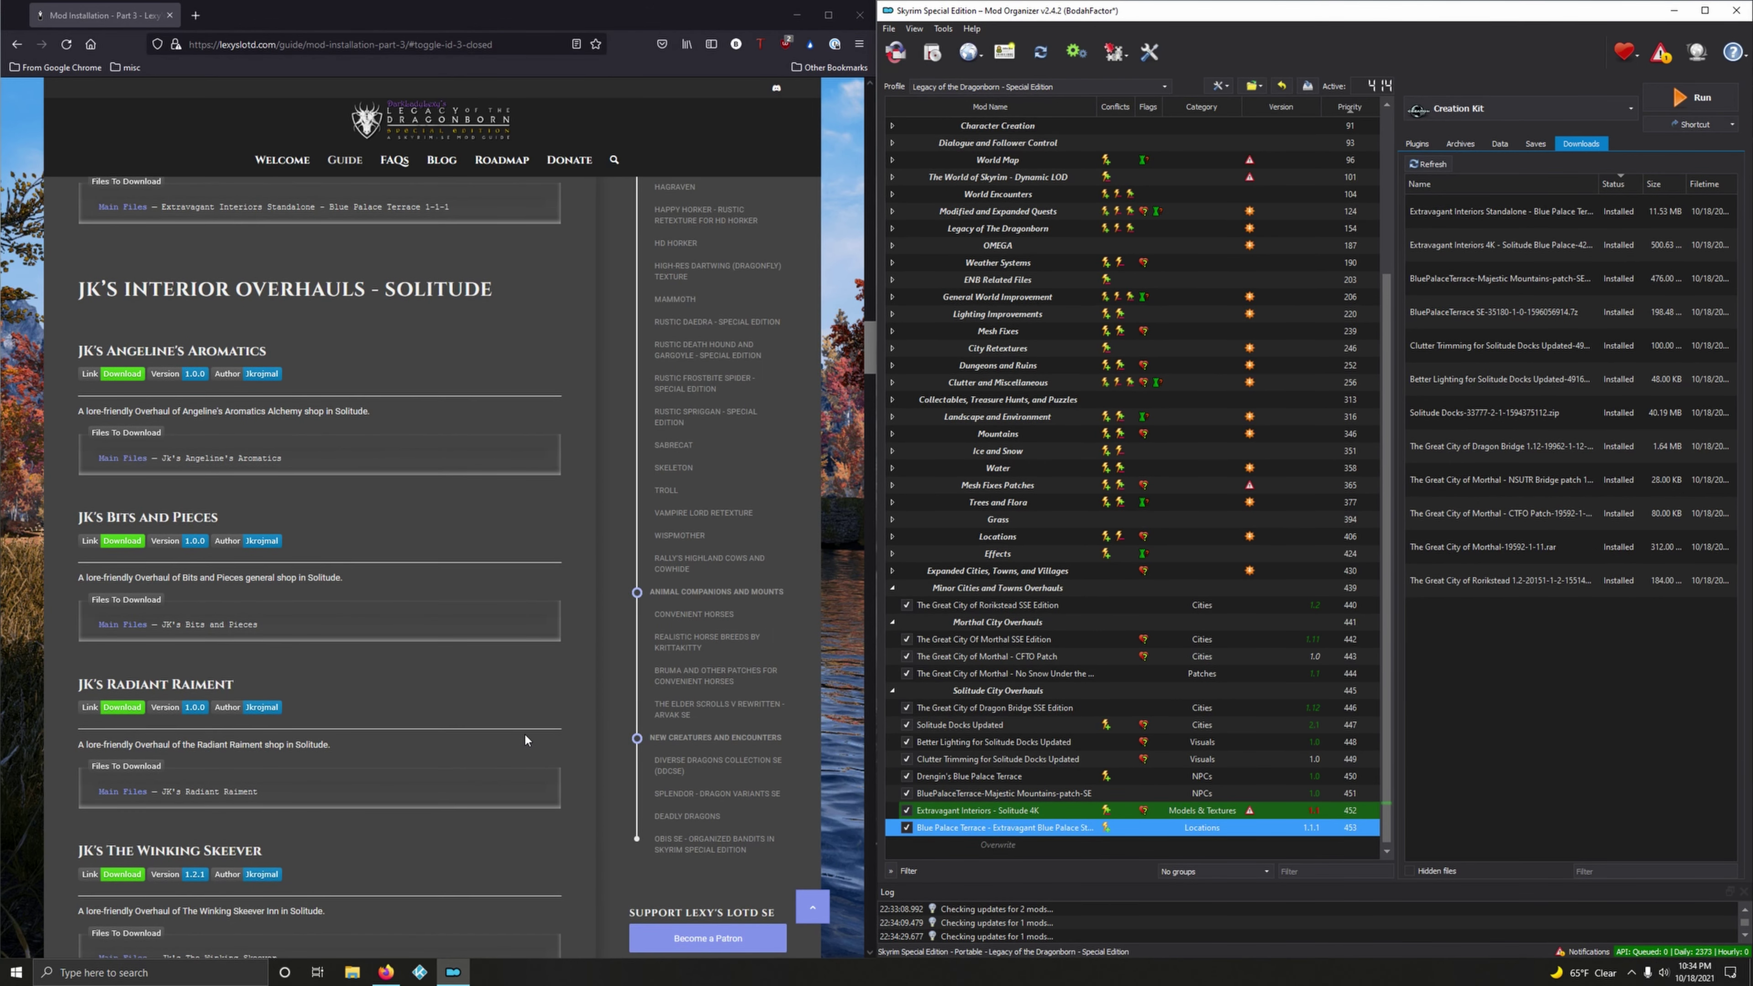
{"action": "scroll", "coordinate": [522, 734], "scroll_direction": "up", "scroll_amount": 2}
{"action": "scroll", "coordinate": [514, 736], "scroll_direction": "down", "scroll_amount": 2}
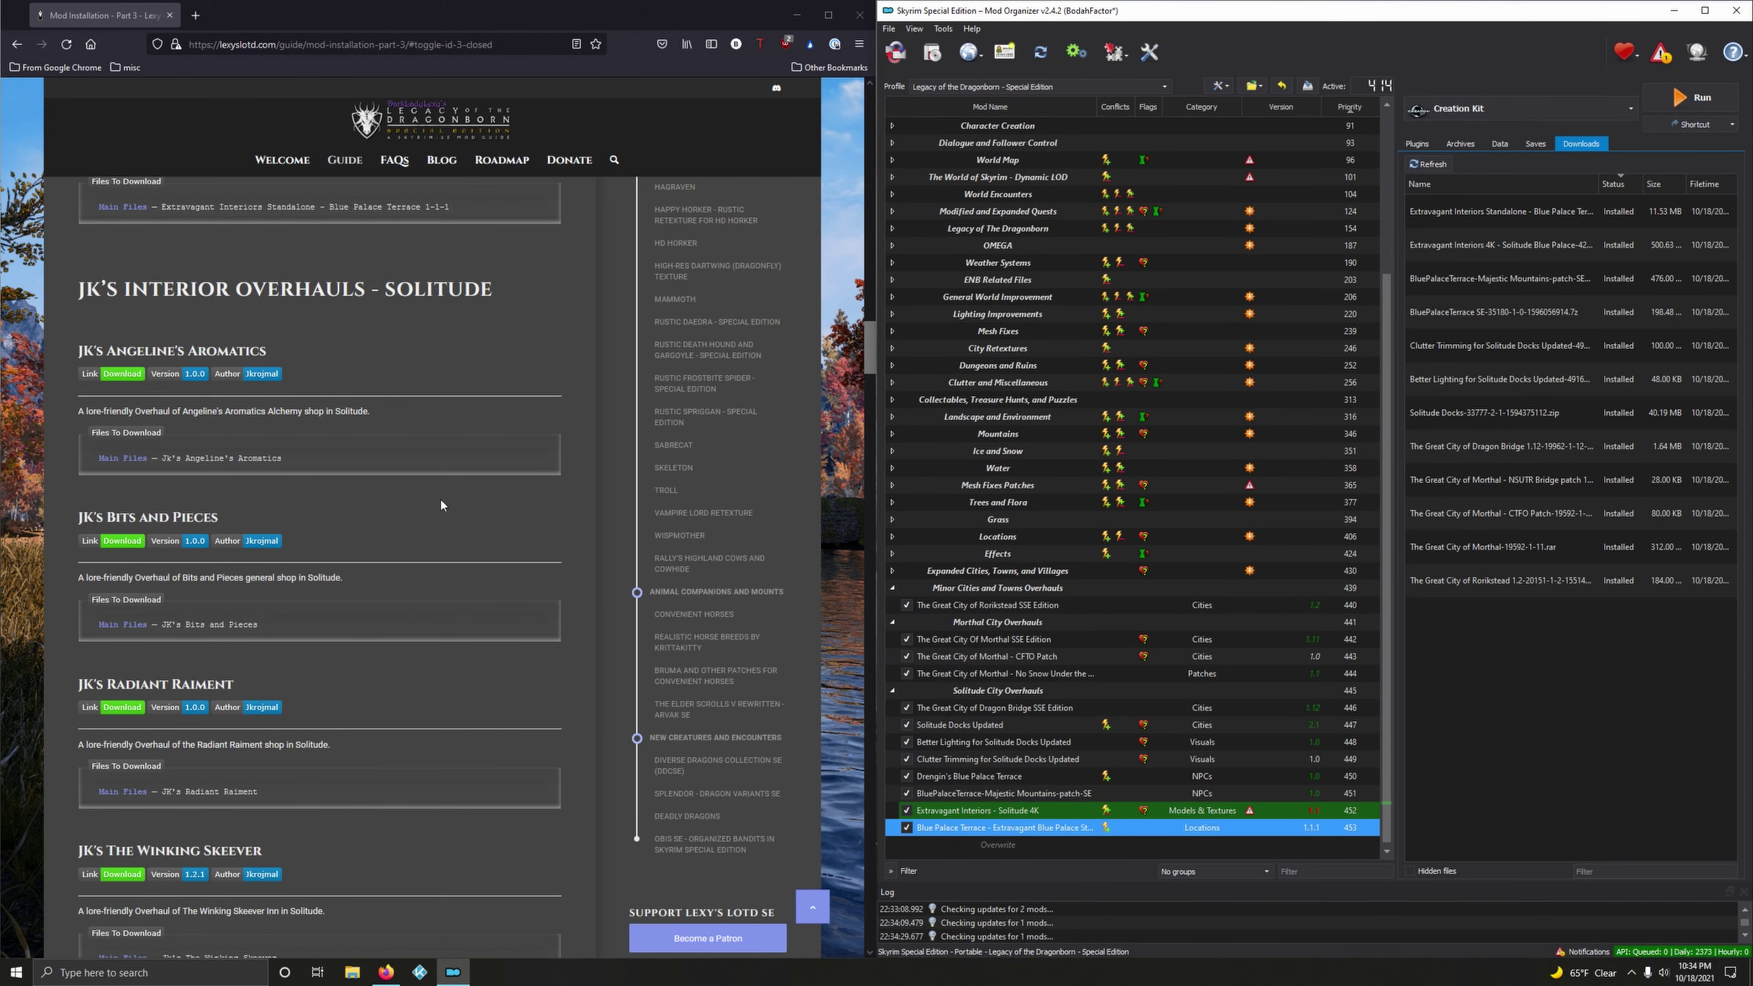